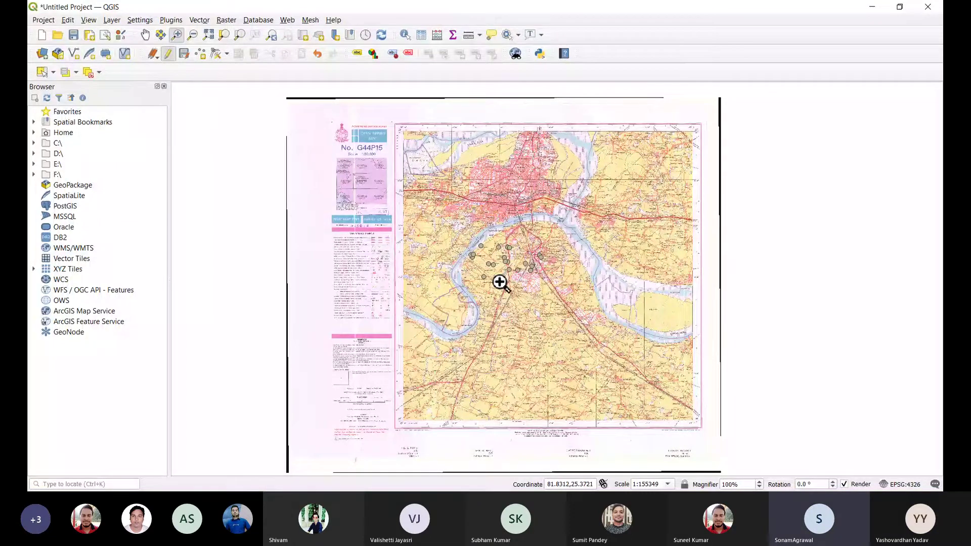
pyautogui.scroll(3, 503, 271)
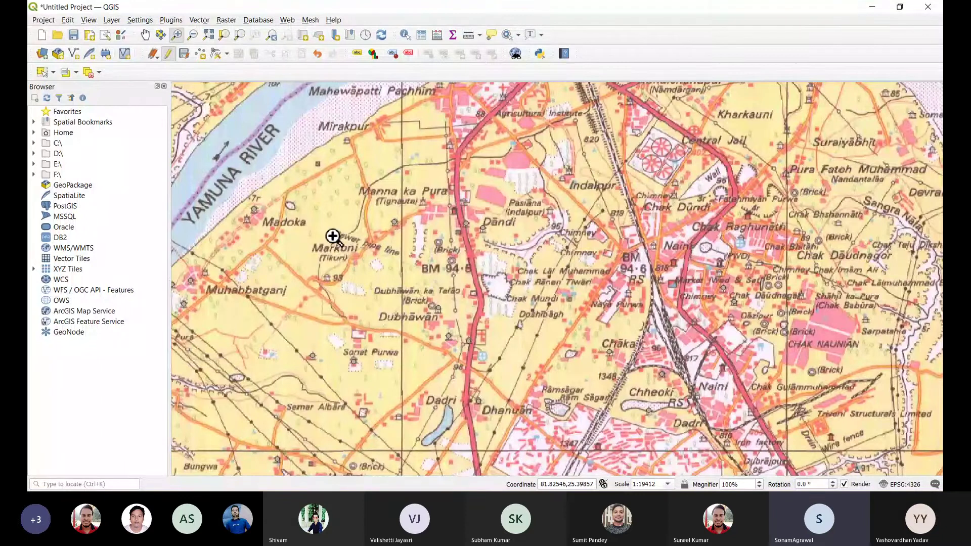
pyautogui.click(201, 56)
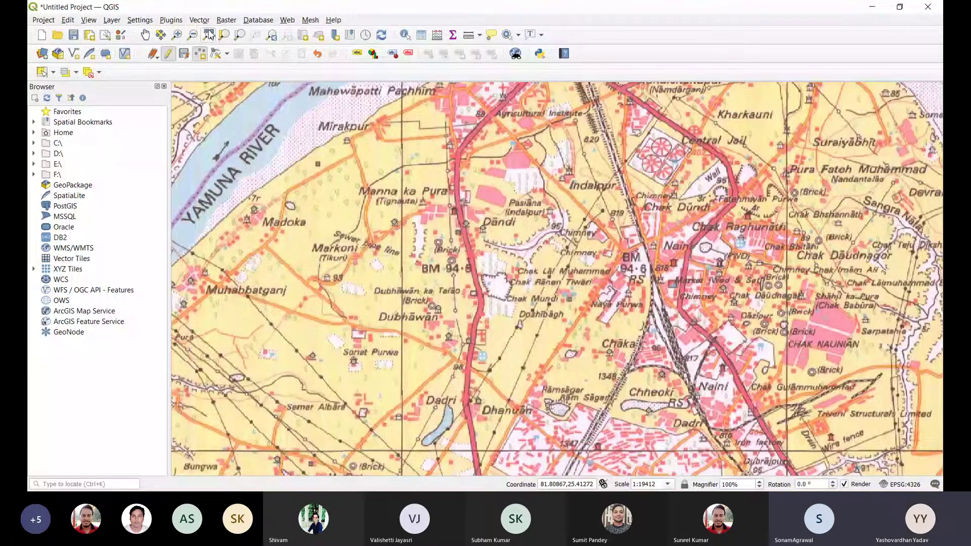
pyautogui.click(126, 39)
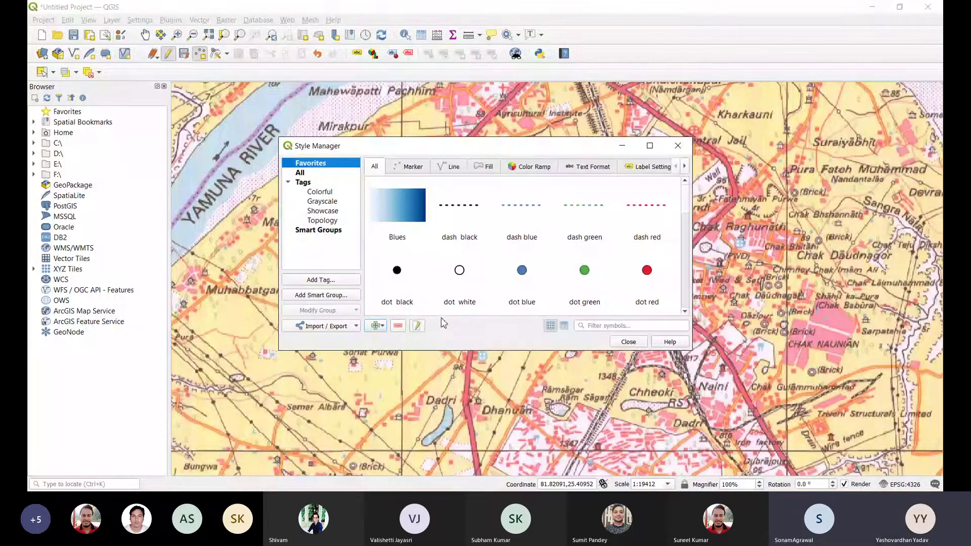
pyautogui.click(677, 146)
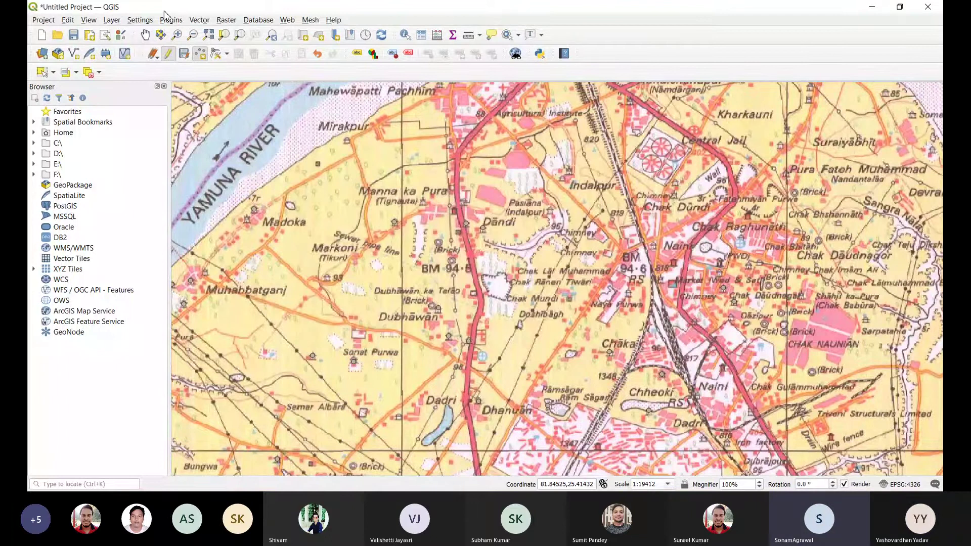
pyautogui.click(209, 35)
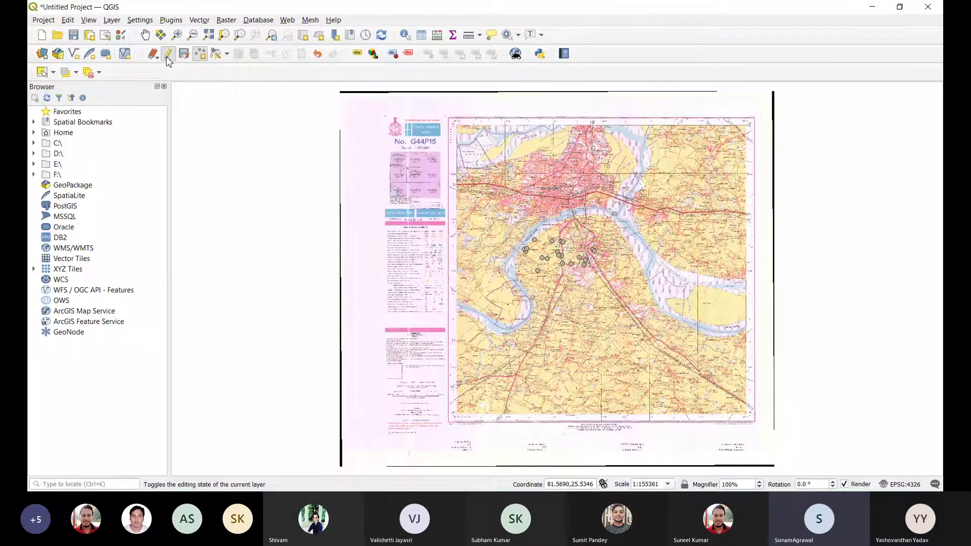
# Step: Examine the G44P15 toposheet's heading, sheet index and the latitude and longitude labels at its northwest corner
pyautogui.click(176, 34)
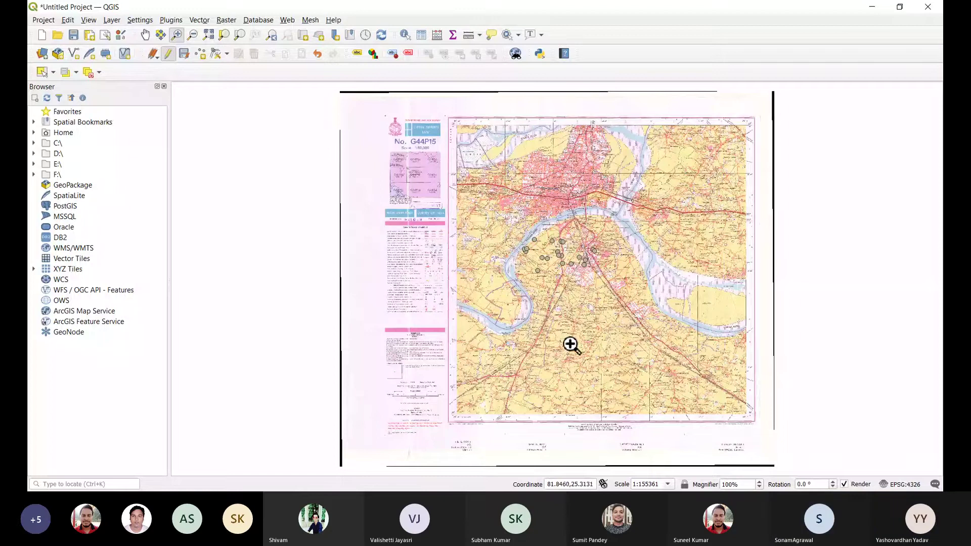
pyautogui.scroll(1, 494, 271)
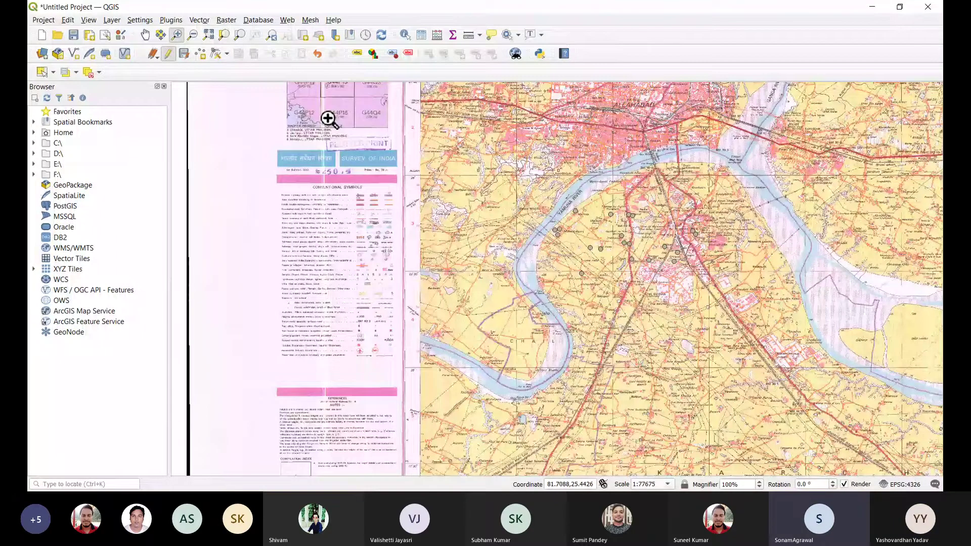
pyautogui.moveTo(327, 119); pyautogui.dragTo(333, 364)
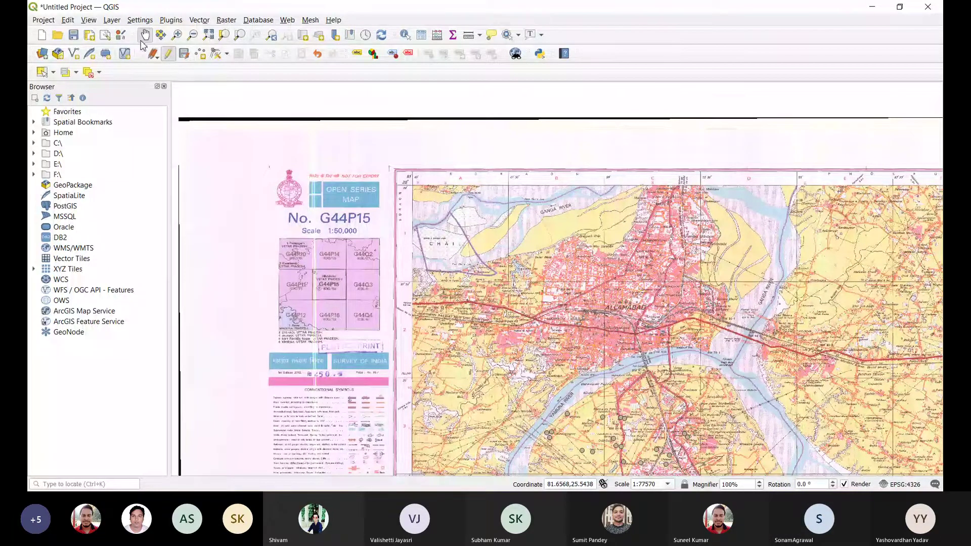
pyautogui.click(176, 34)
pyautogui.click(420, 196)
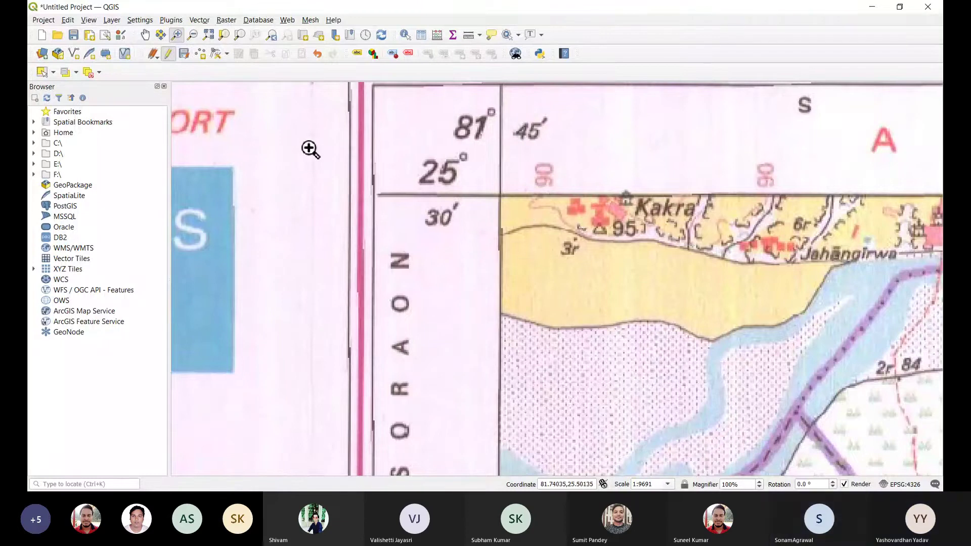
pyautogui.click(193, 35)
pyautogui.click(379, 158)
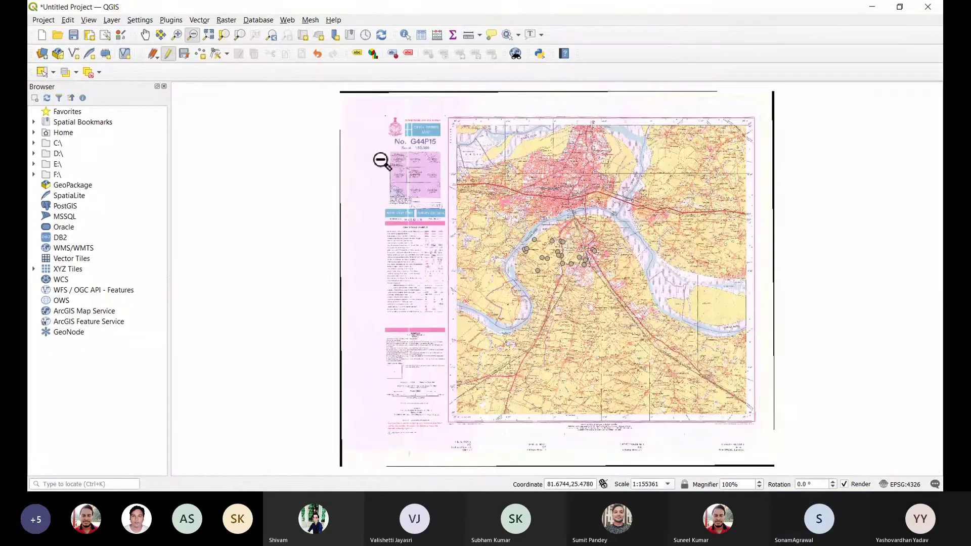
# Step: Examine the G44P15 map from the 27' 30" latitude label on its western edge across Allahabad to the villages south of the Yamuna River
pyautogui.click(179, 35)
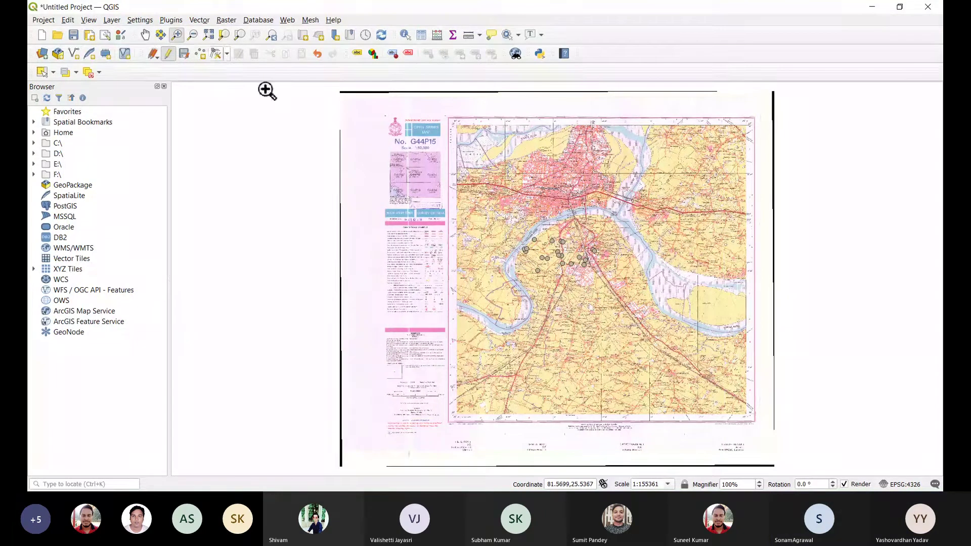
pyautogui.click(477, 186)
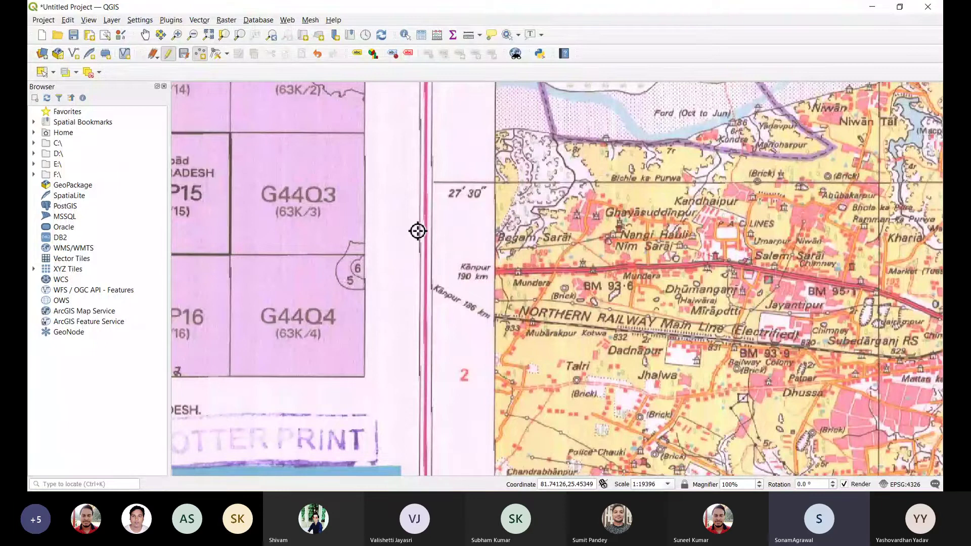
pyautogui.click(146, 34)
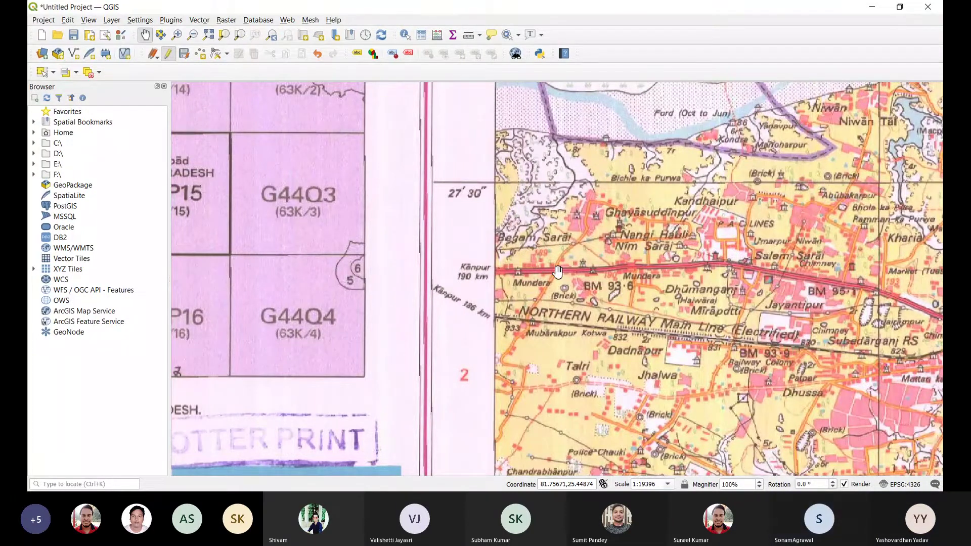
pyautogui.moveTo(661, 290); pyautogui.dragTo(579, 288)
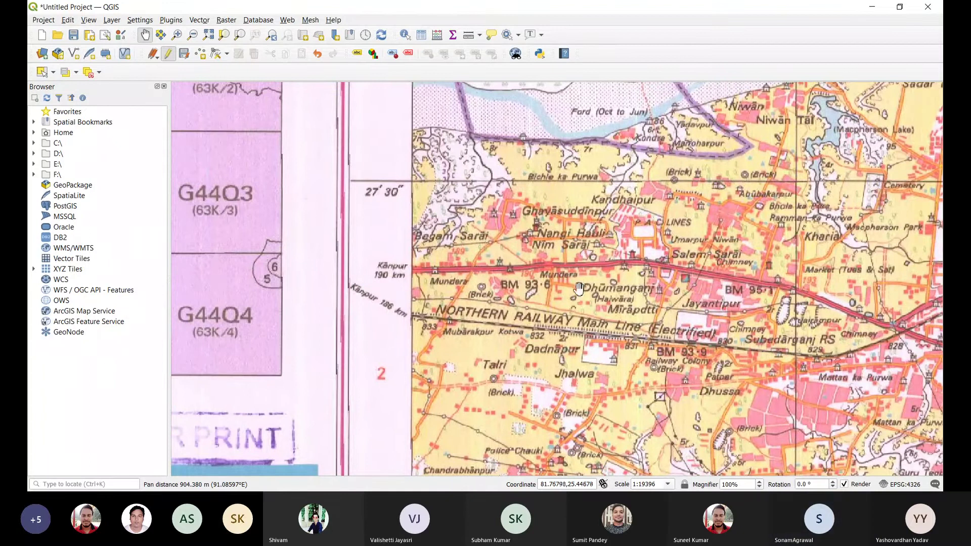
pyautogui.moveTo(660, 262); pyautogui.dragTo(413, 202)
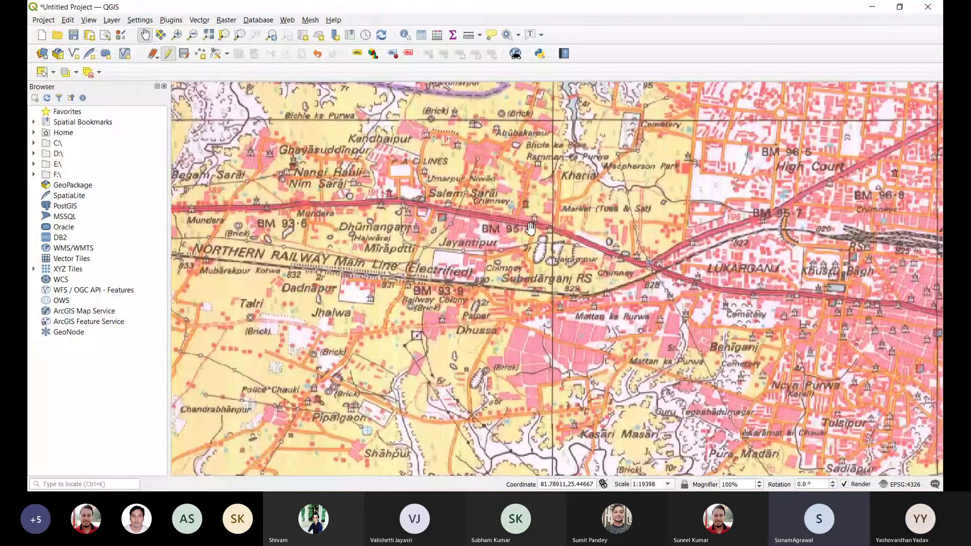
pyautogui.moveTo(794, 301); pyautogui.dragTo(584, 221)
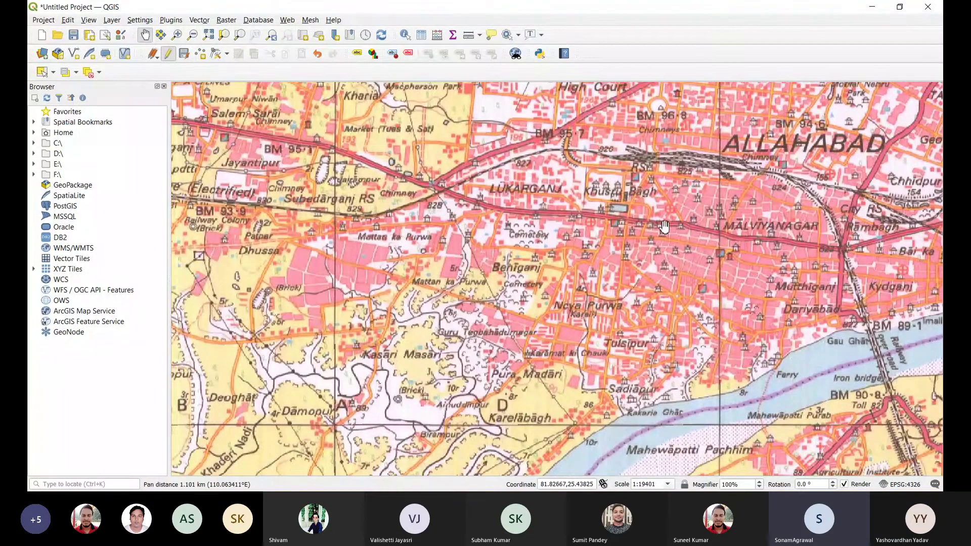
pyautogui.moveTo(661, 222); pyautogui.dragTo(575, 218)
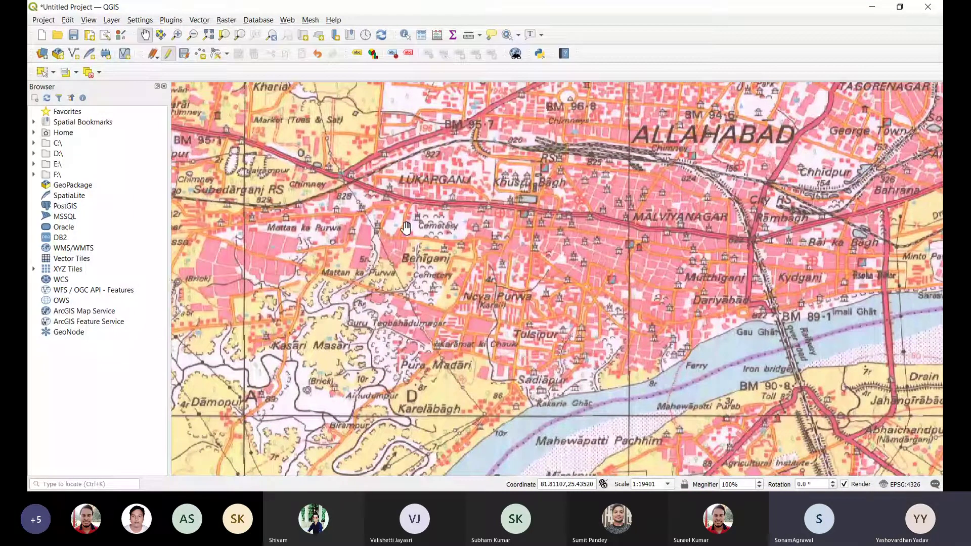
pyautogui.click(192, 34)
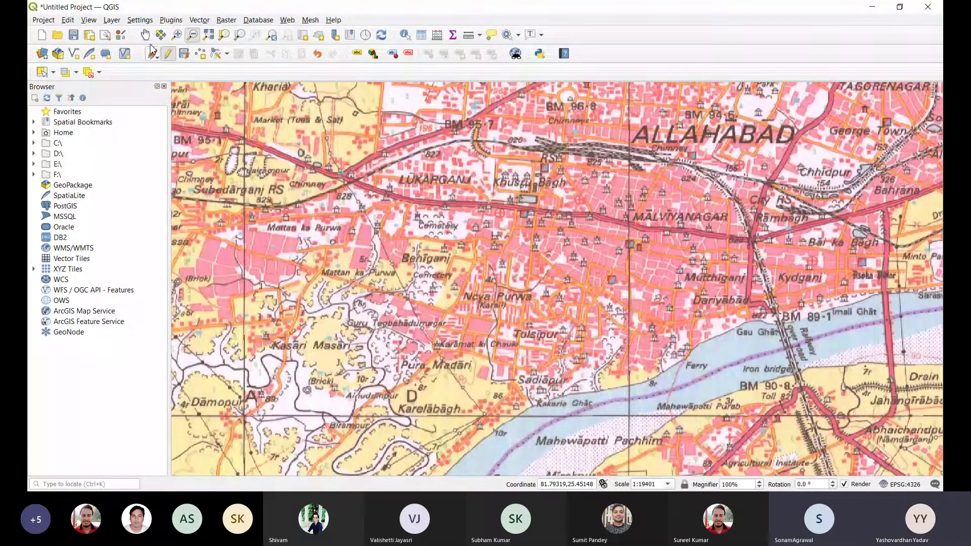
pyautogui.click(145, 35)
pyautogui.moveTo(263, 473); pyautogui.dragTo(281, 118)
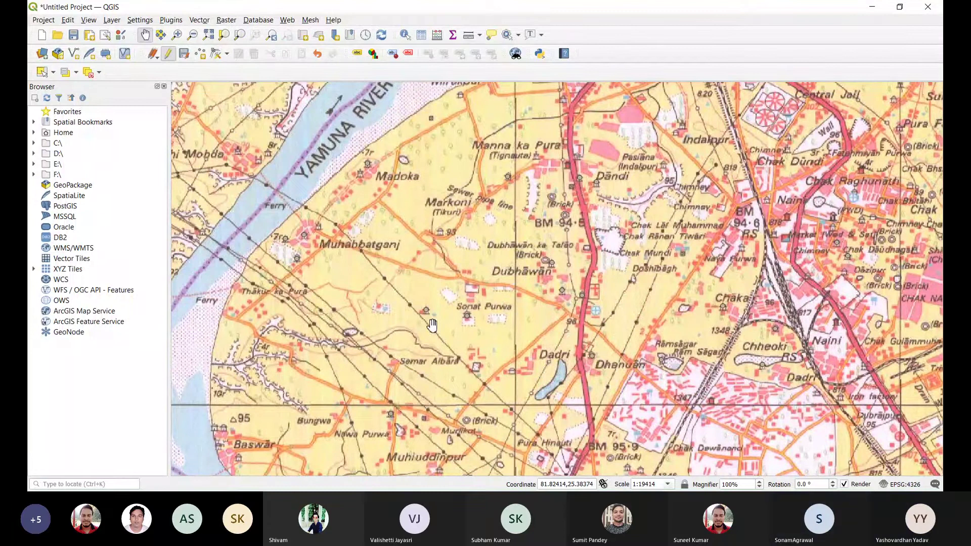
pyautogui.moveTo(625, 341); pyautogui.dragTo(541, 327)
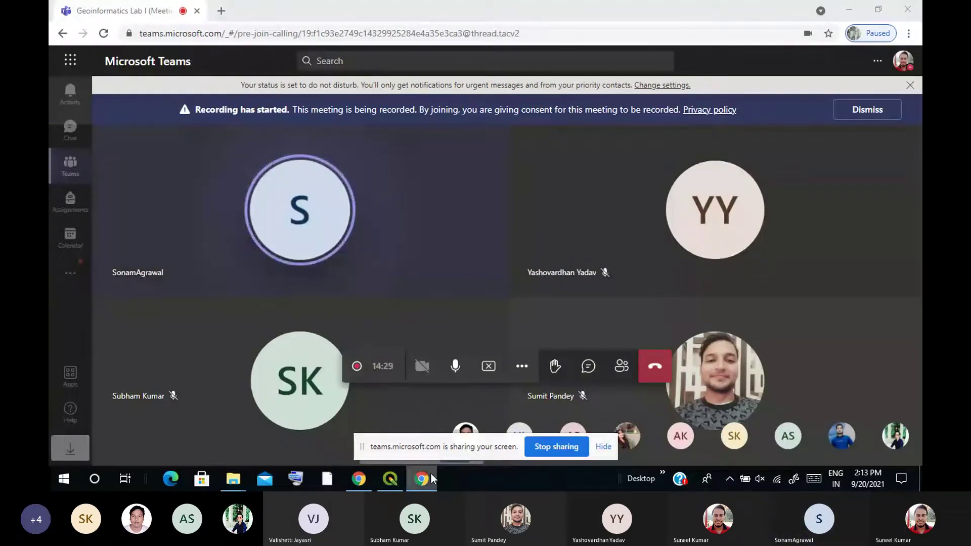
# Step: Switch to QGIS project 11, hide the screen-sharing notice and examine the coordinate labels at the G44P11 toposheet's northwest corner
pyautogui.click(390, 478)
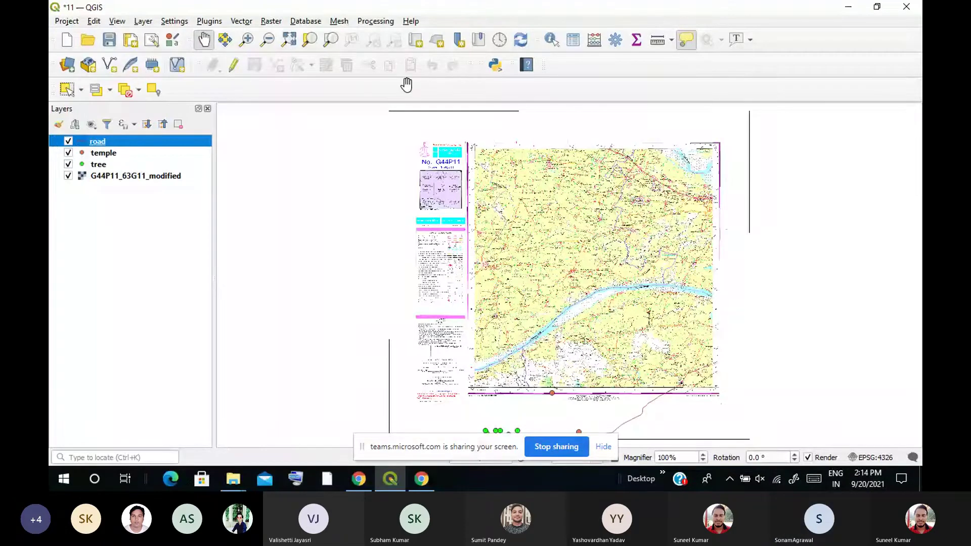
pyautogui.click(246, 39)
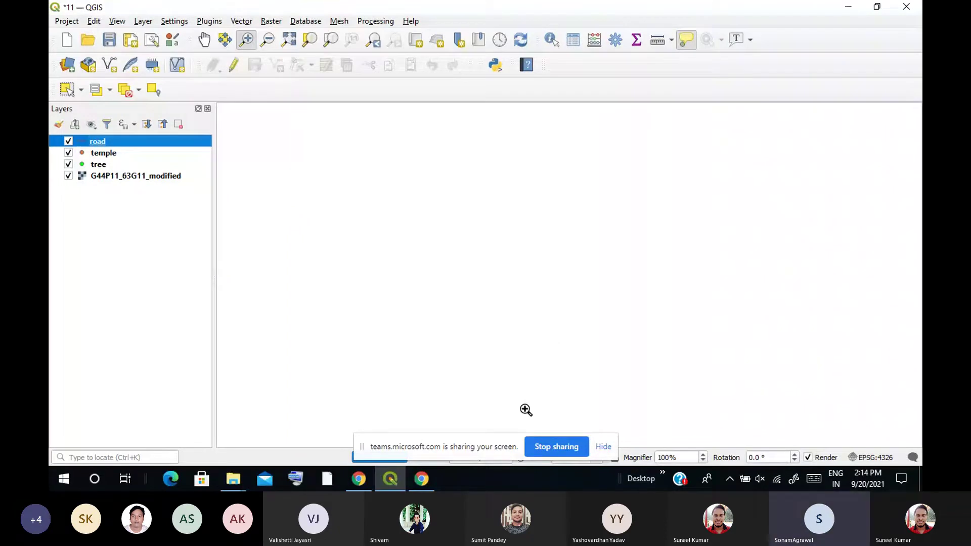
pyautogui.click(603, 447)
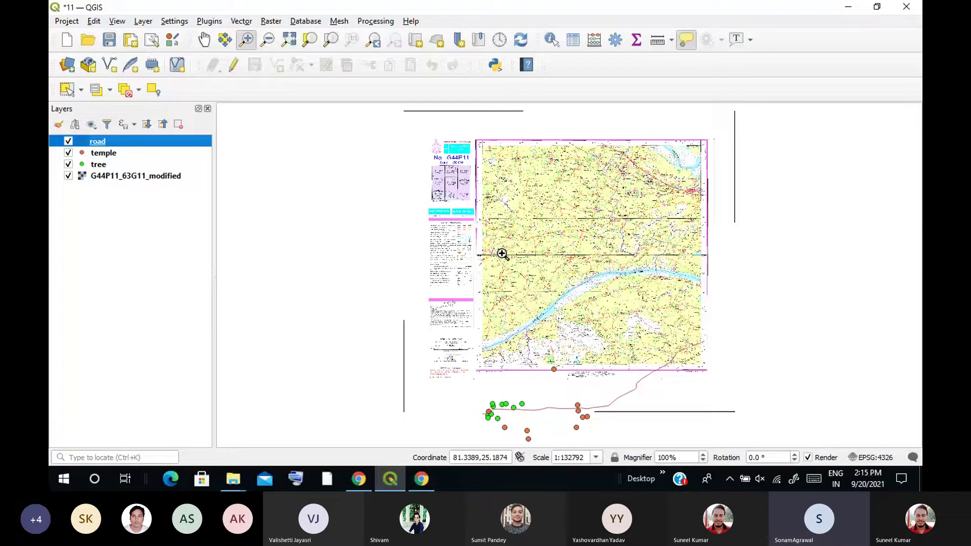
pyautogui.moveTo(502, 253); pyautogui.dragTo(473, 177)
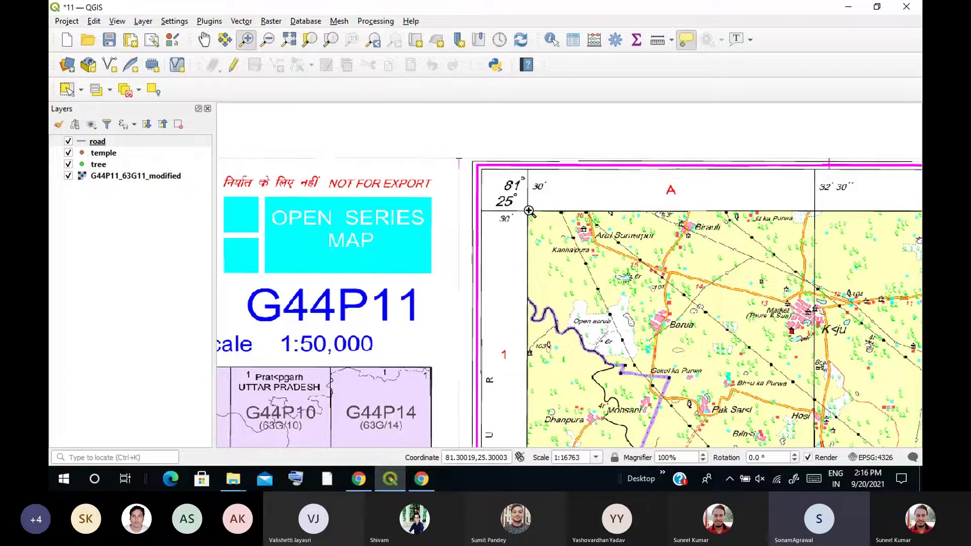
# Step: Stop the current Teams screen share and return to QGIS project 11
pyautogui.click(435, 478)
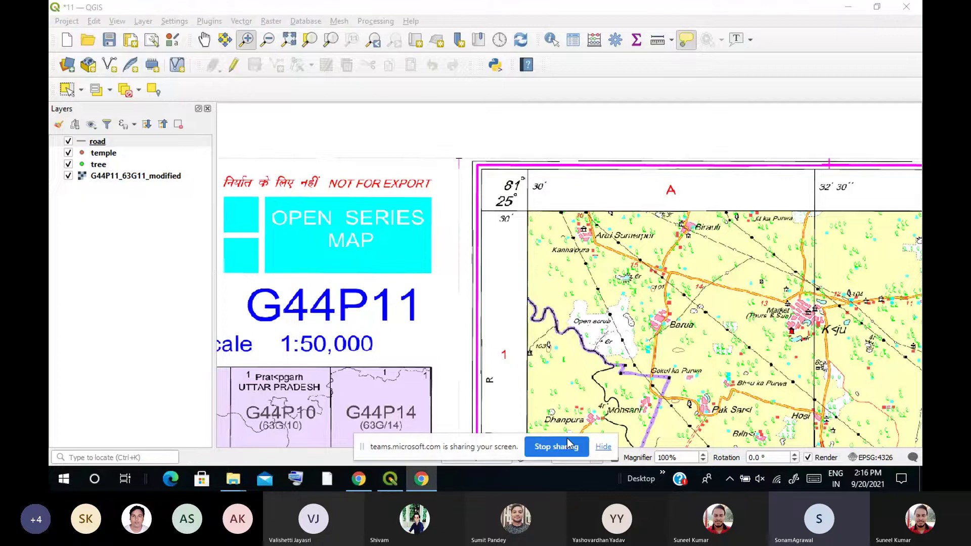
pyautogui.click(568, 446)
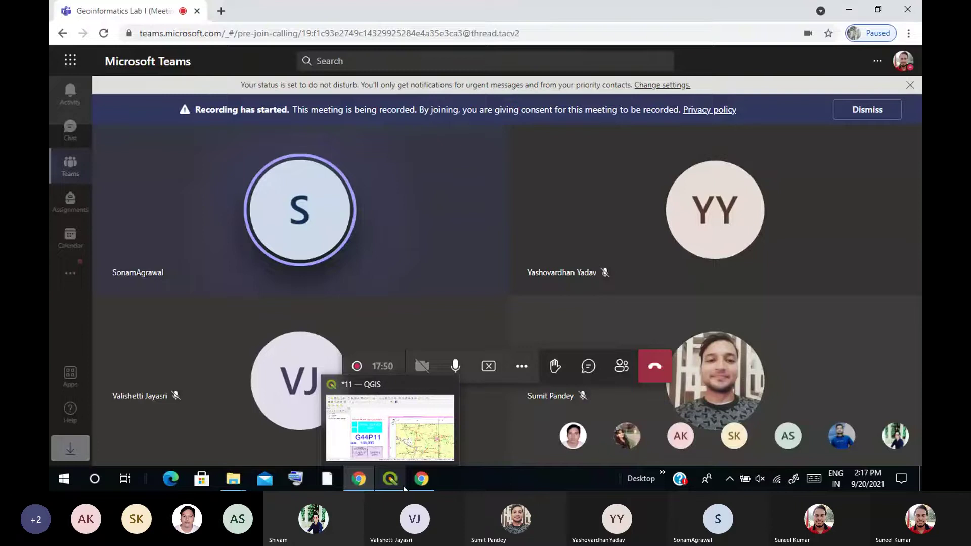
pyautogui.click(404, 487)
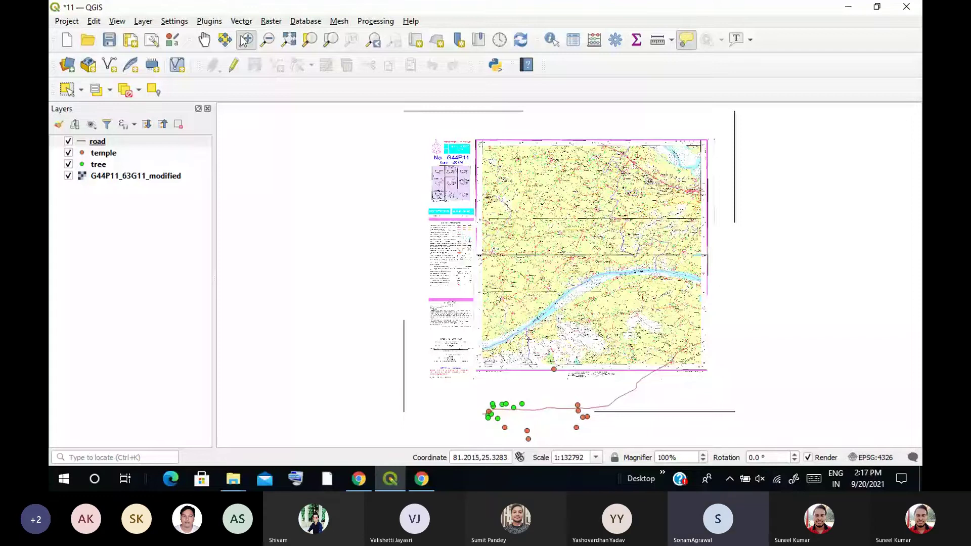
# Step: Inspect the 25' latitude label and graticule line near Myohar Khas on the G44P11 sheet's western edge, and return to the full extent
pyautogui.moveTo(387, 167); pyautogui.dragTo(614, 279)
pyautogui.moveTo(612, 233); pyautogui.dragTo(535, 319)
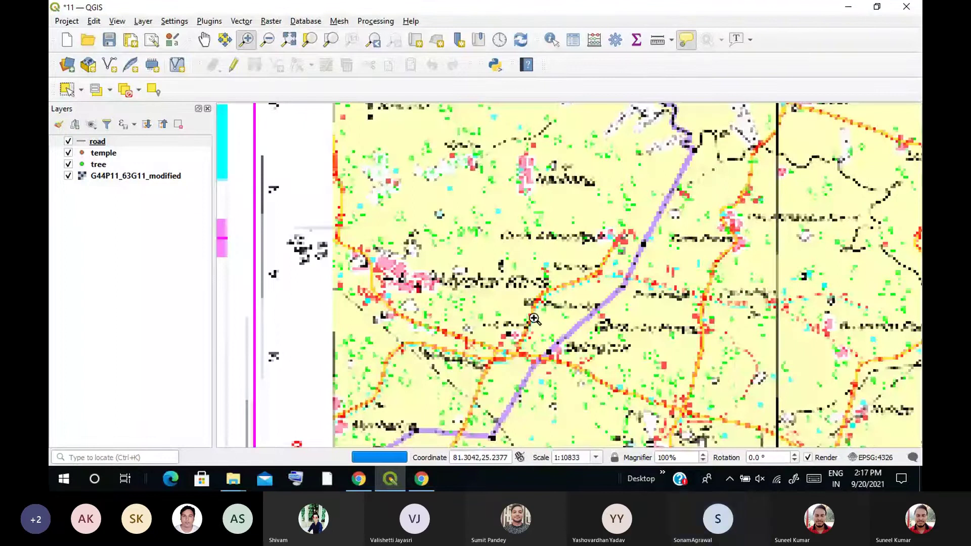
pyautogui.click(204, 40)
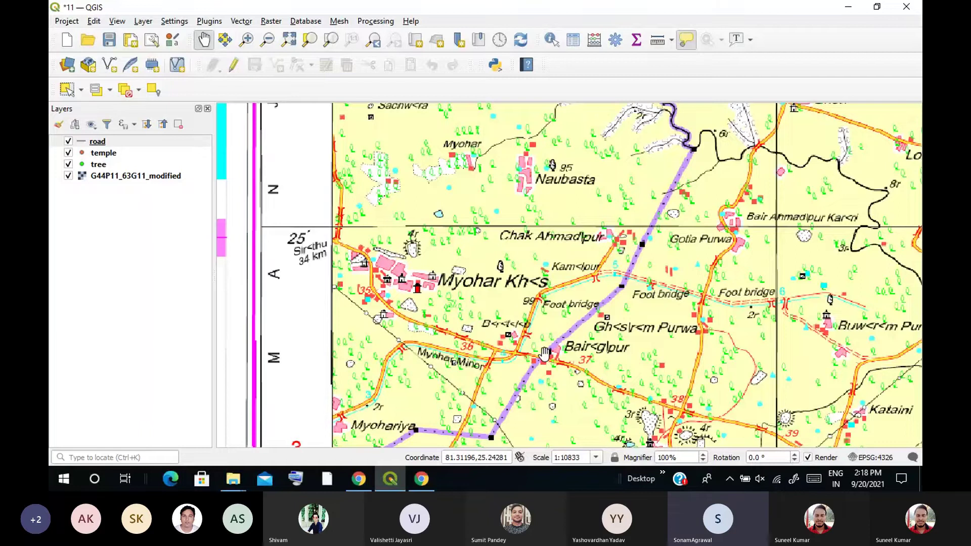
pyautogui.hotkey('ctrl', 'shift', 'f')
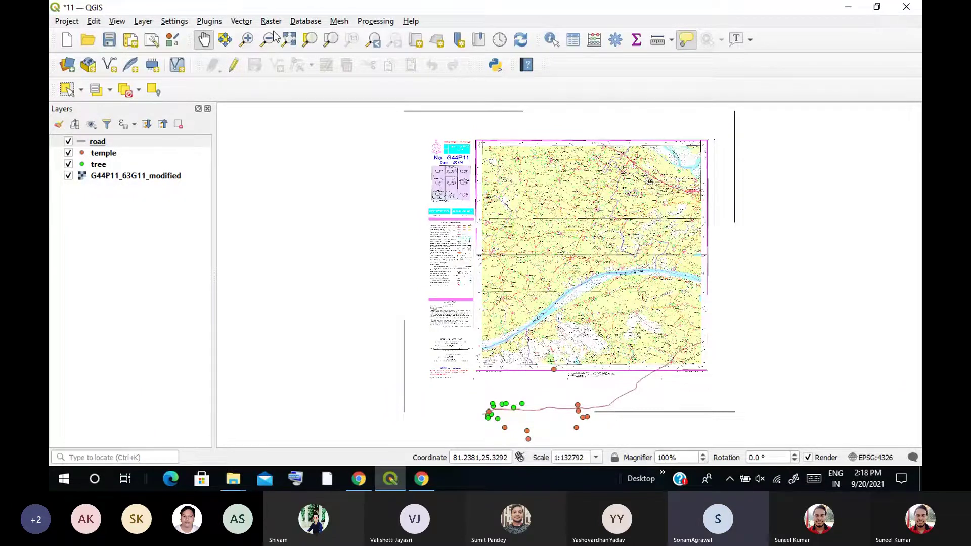
# Step: Examine the latitude labels along the G44P11 sheet's western edge, from the Yamuna River north to the 27' 30" line
pyautogui.click(246, 39)
pyautogui.moveTo(531, 237); pyautogui.dragTo(479, 318)
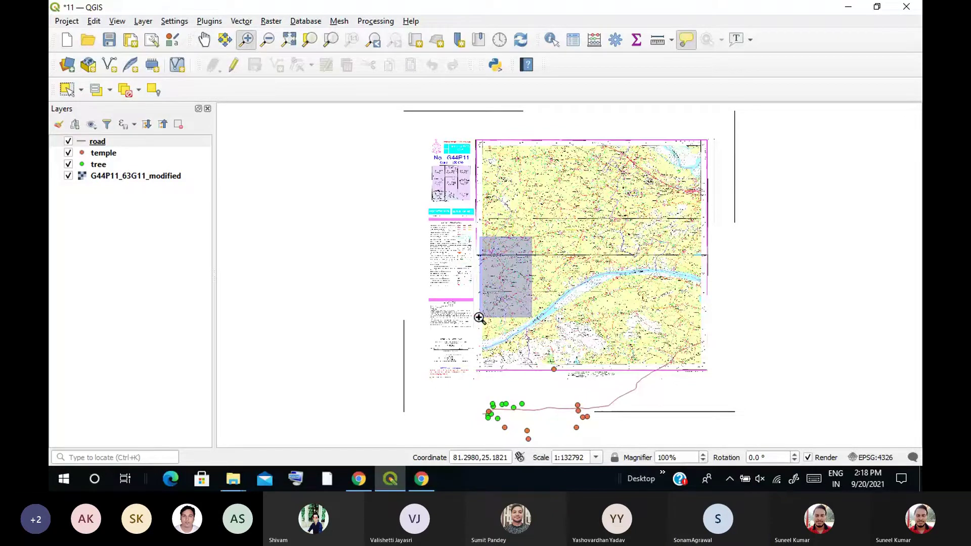
pyautogui.moveTo(478, 317); pyautogui.dragTo(479, 317)
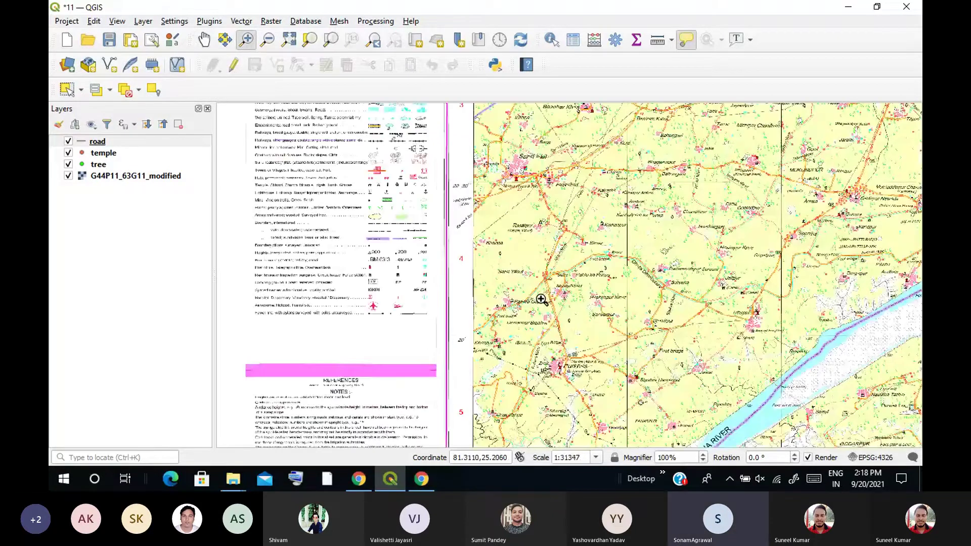
pyautogui.press('Down')
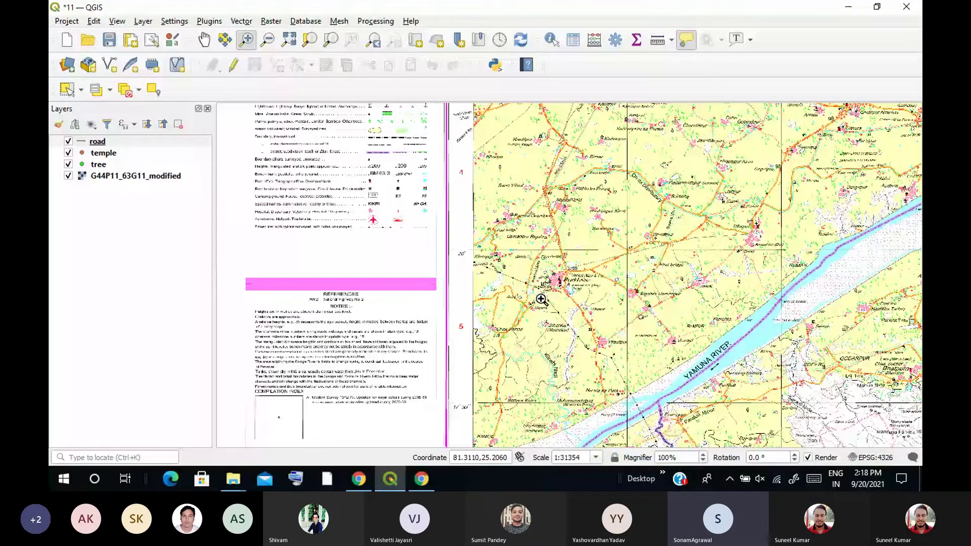
pyautogui.press('Up')
pyautogui.press('Up')
pyautogui.press('Up')
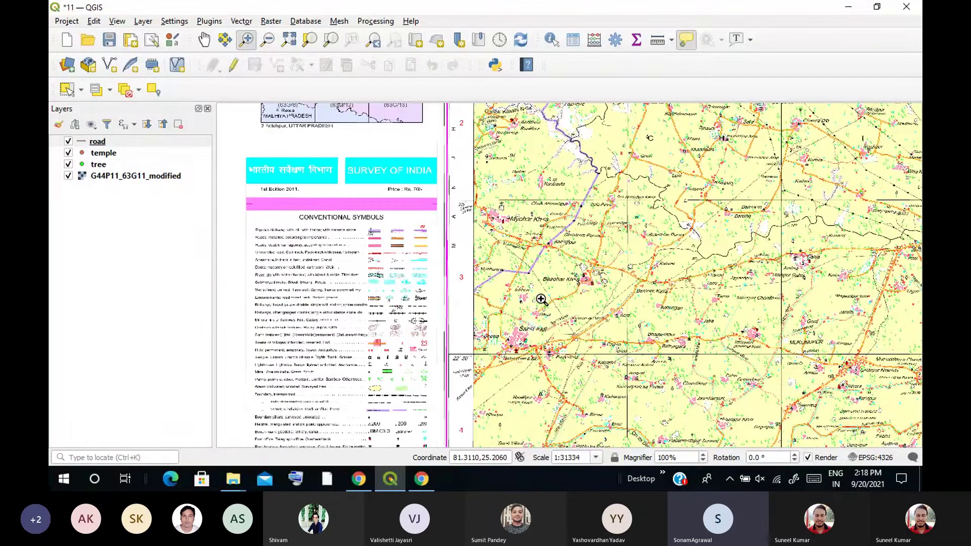
pyautogui.press('Up')
pyautogui.press('Up')
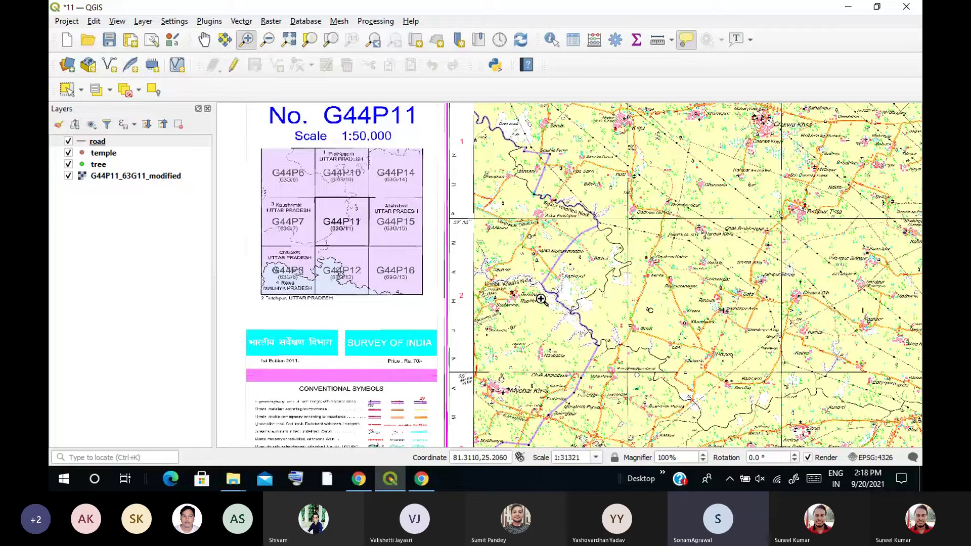
# Step: Examine the latitude labels along the G44P11 sheet's western edge from 27' 30" south to 17' 30", and stop the Teams screen share
pyautogui.press('Down')
pyautogui.press('Down')
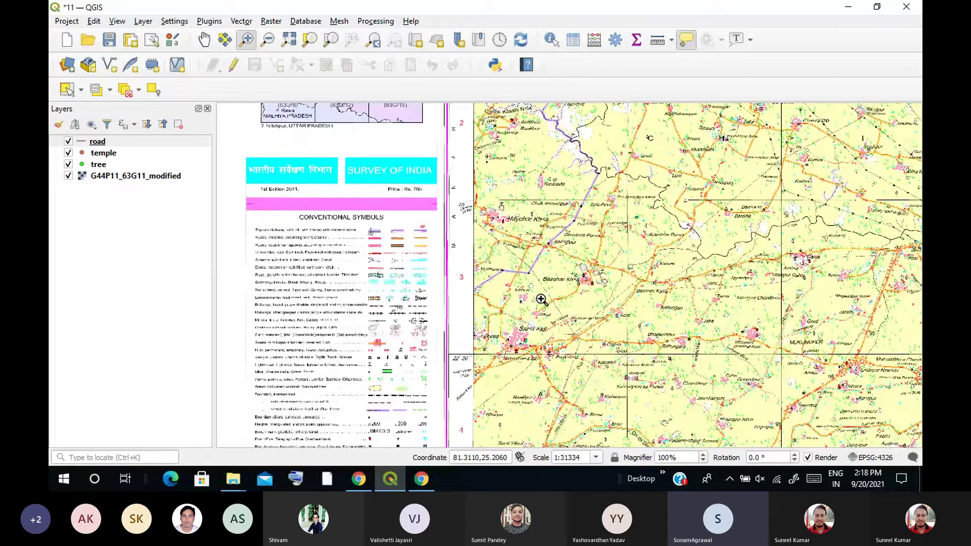
pyautogui.press('Down')
pyautogui.press('Down')
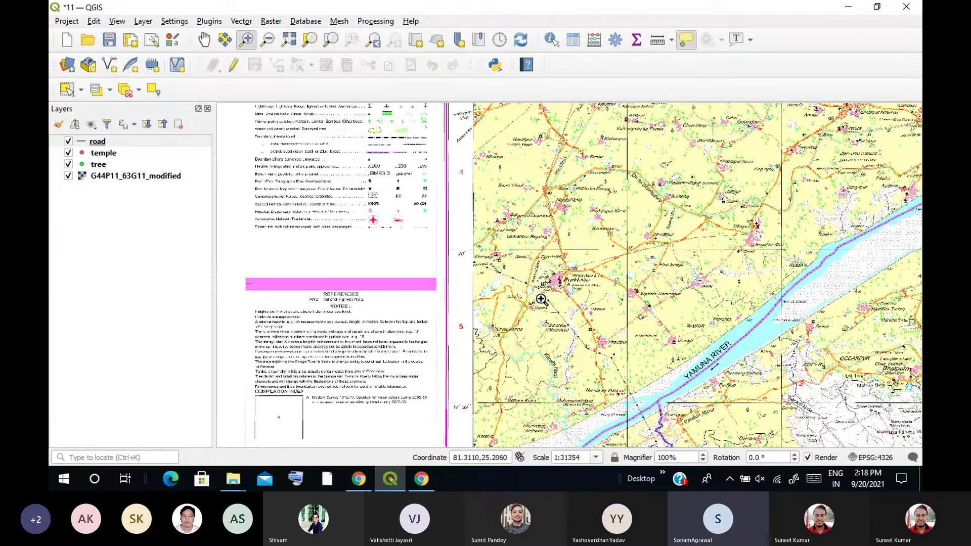
pyautogui.press('Down')
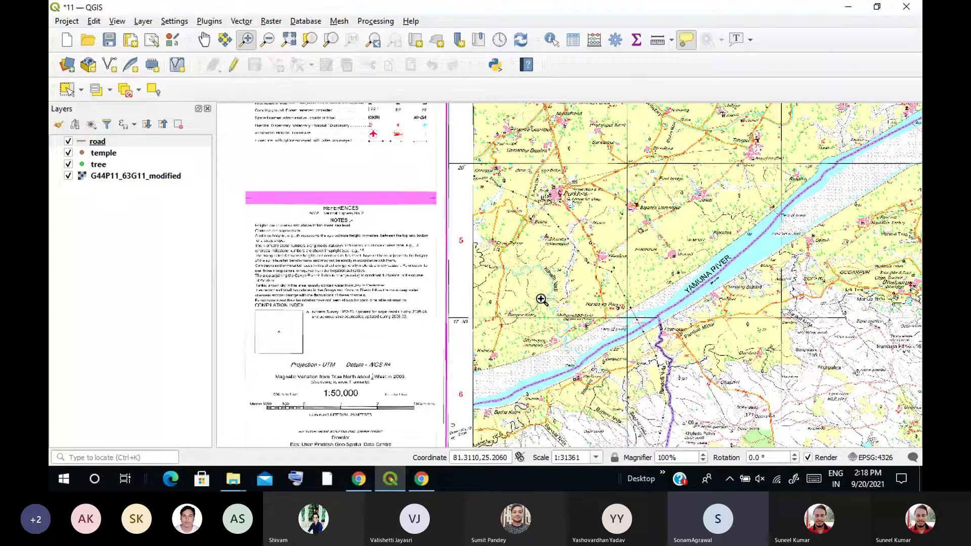
pyautogui.moveTo(421, 479)
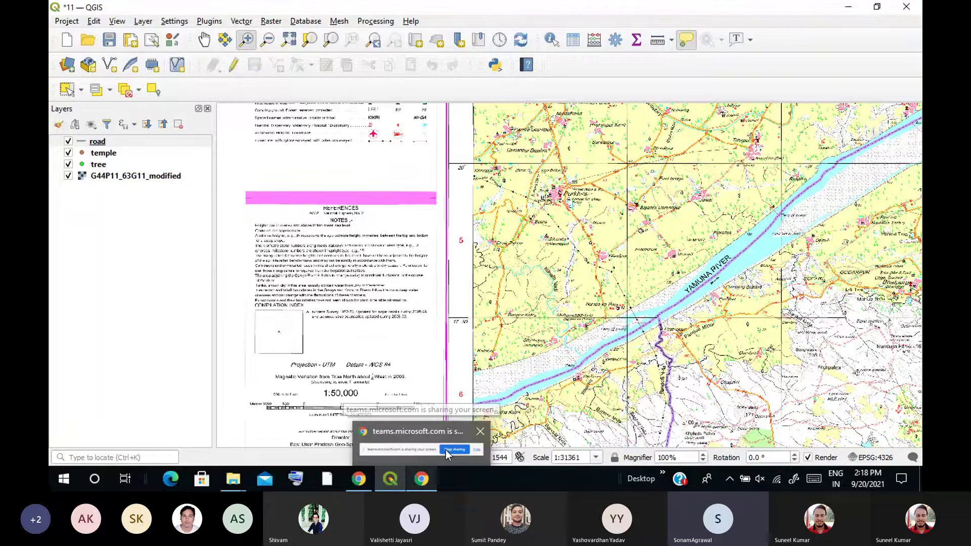
pyautogui.moveTo(388, 489)
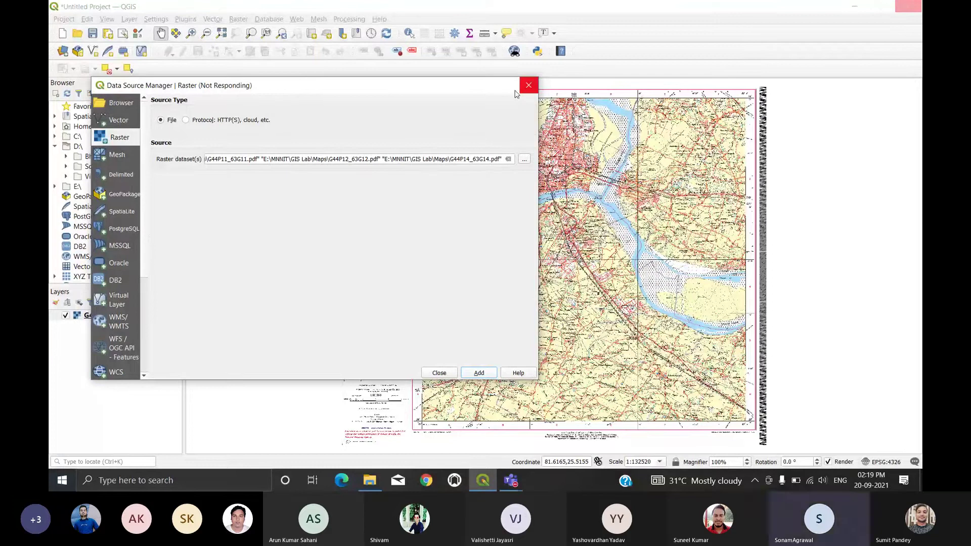
# Step: Close the unresponsive QGIS session and relaunch QGIS with an untitled project
pyautogui.click(534, 92)
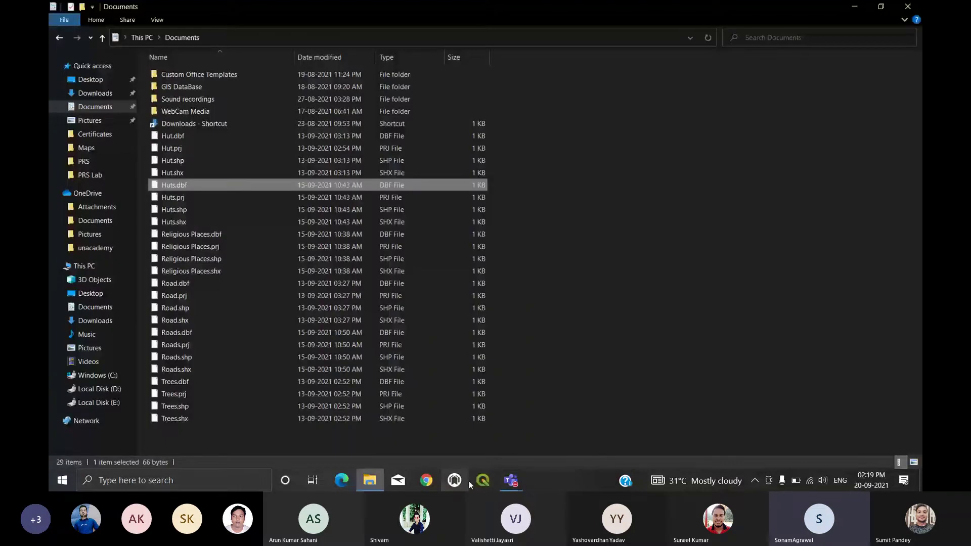
pyautogui.click(468, 480)
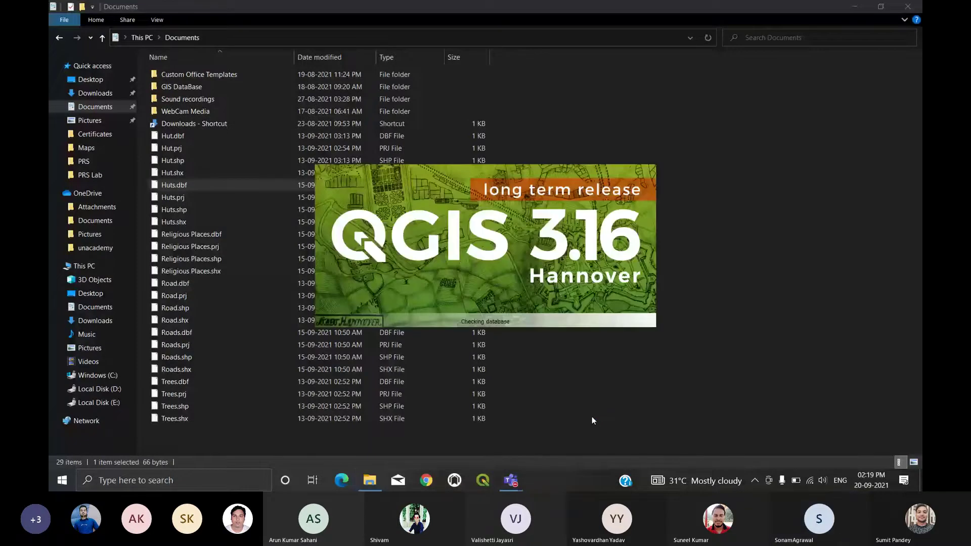
pyautogui.click(227, 258)
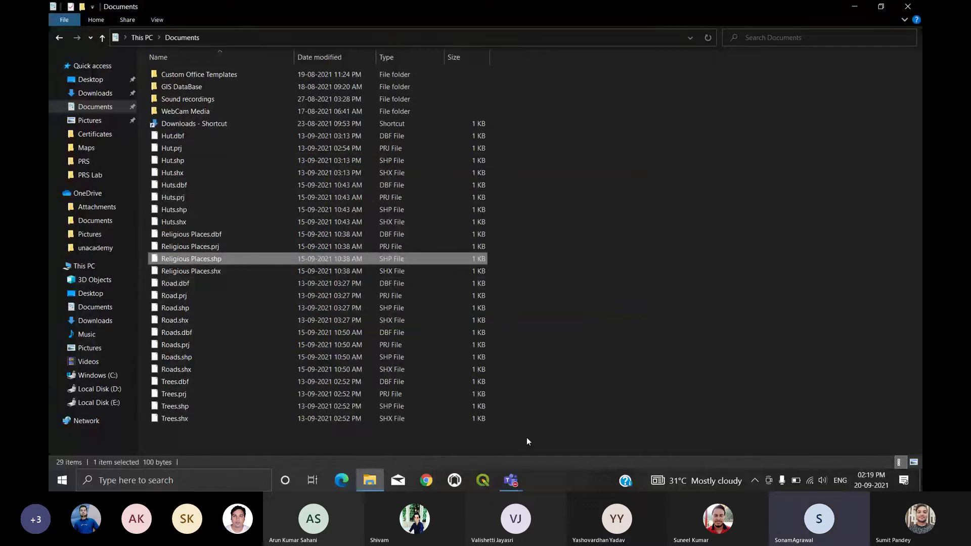
pyautogui.click(510, 484)
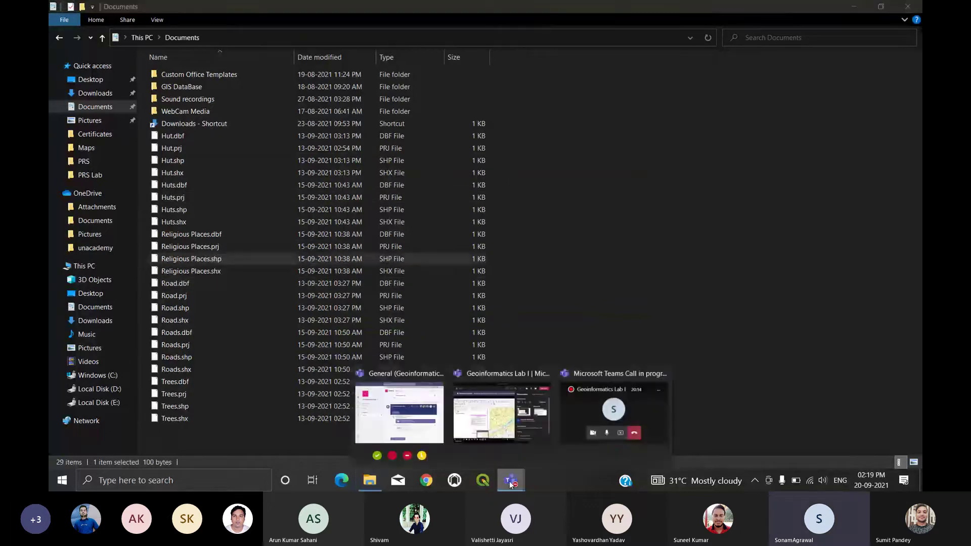
pyautogui.click(483, 480)
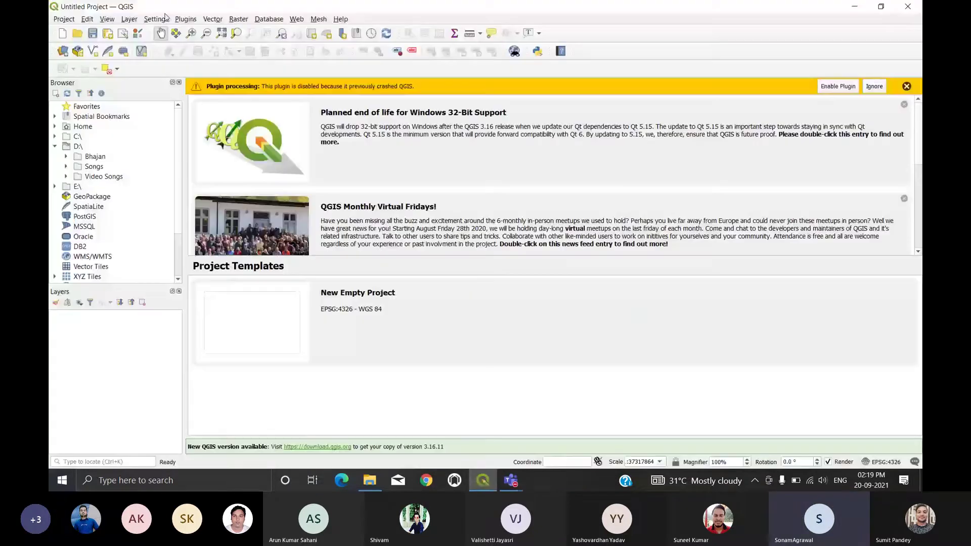
# Step: Add the raster G44P15_63G15_modified.tif from the GIS Lab Maps folder to the project as a layer
pyautogui.click(129, 19)
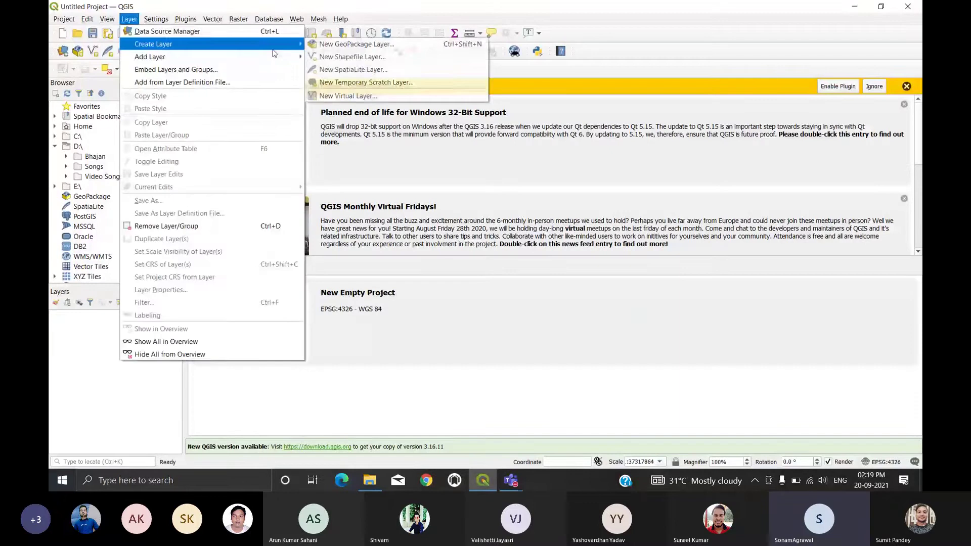
pyautogui.moveTo(152, 57)
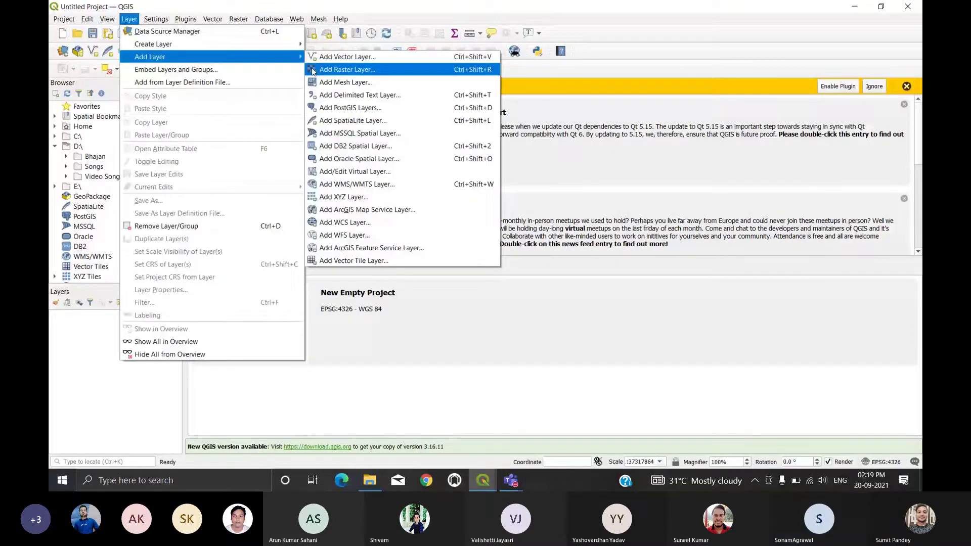
pyautogui.click(313, 70)
pyautogui.click(521, 221)
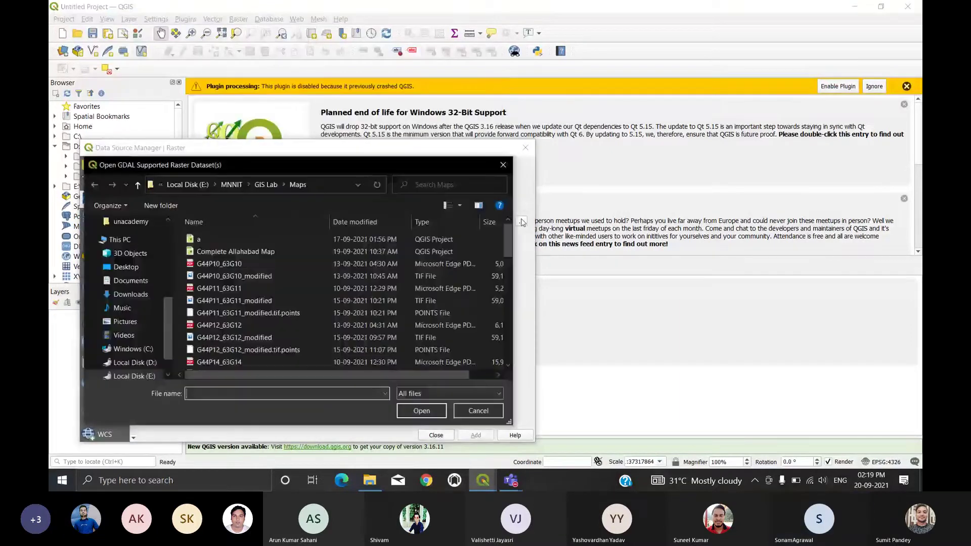
pyautogui.scroll(-2, 259, 342)
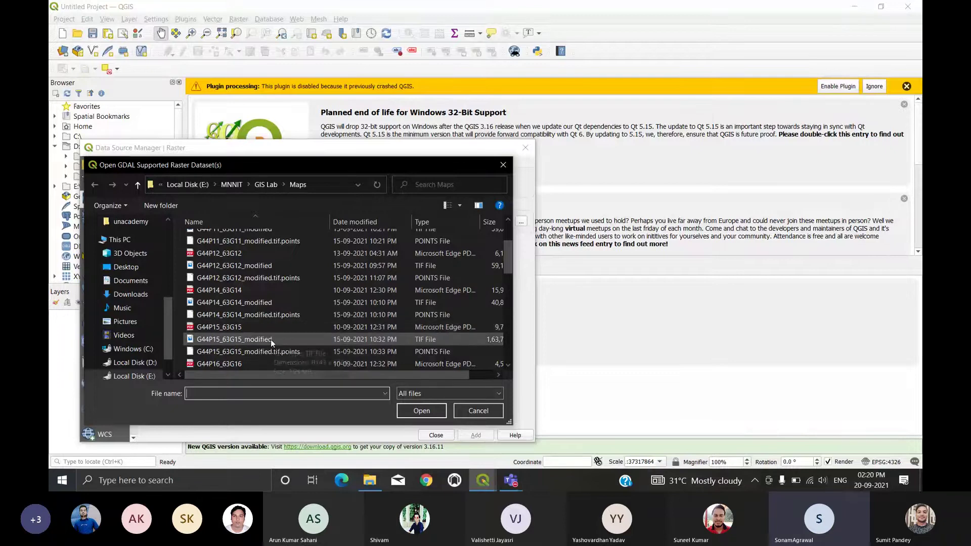
pyautogui.click(271, 339)
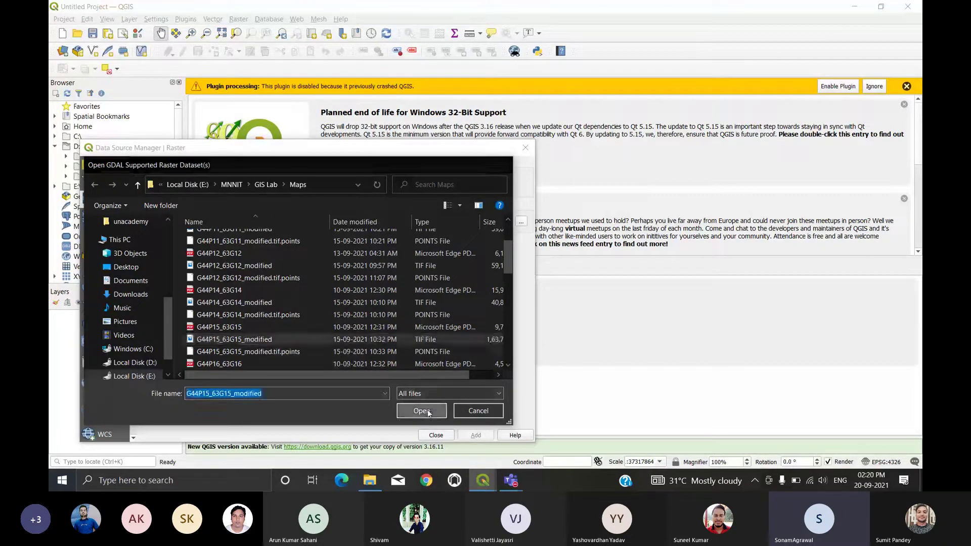
pyautogui.click(425, 410)
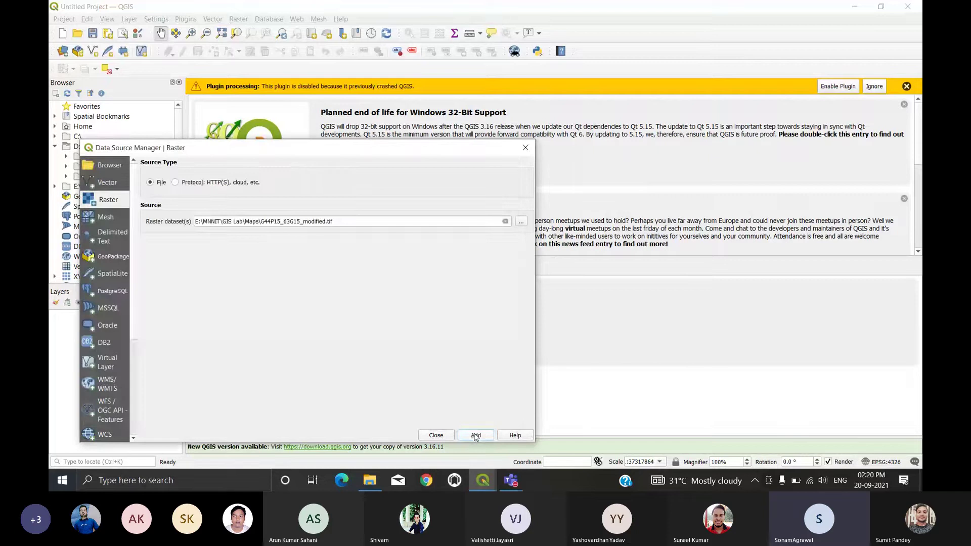
pyautogui.click(475, 436)
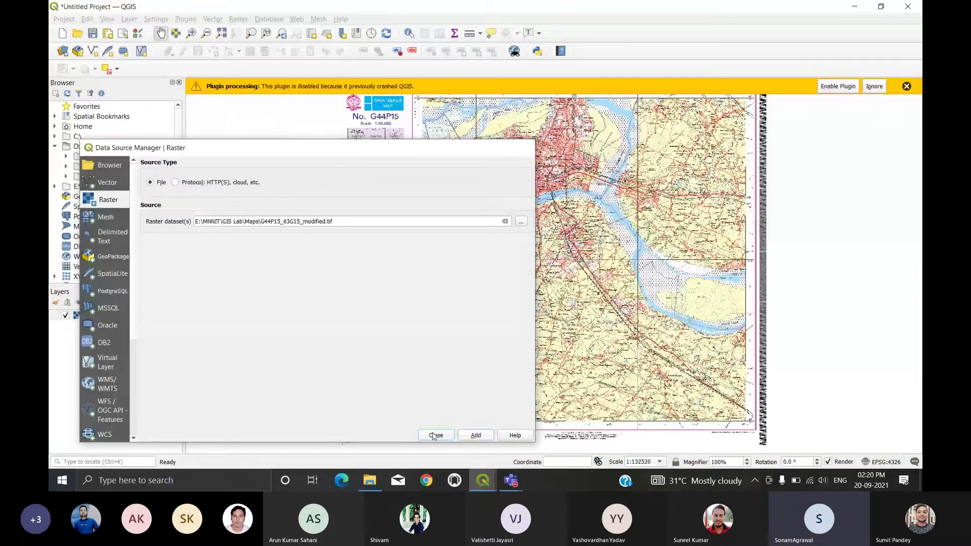
pyautogui.click(435, 435)
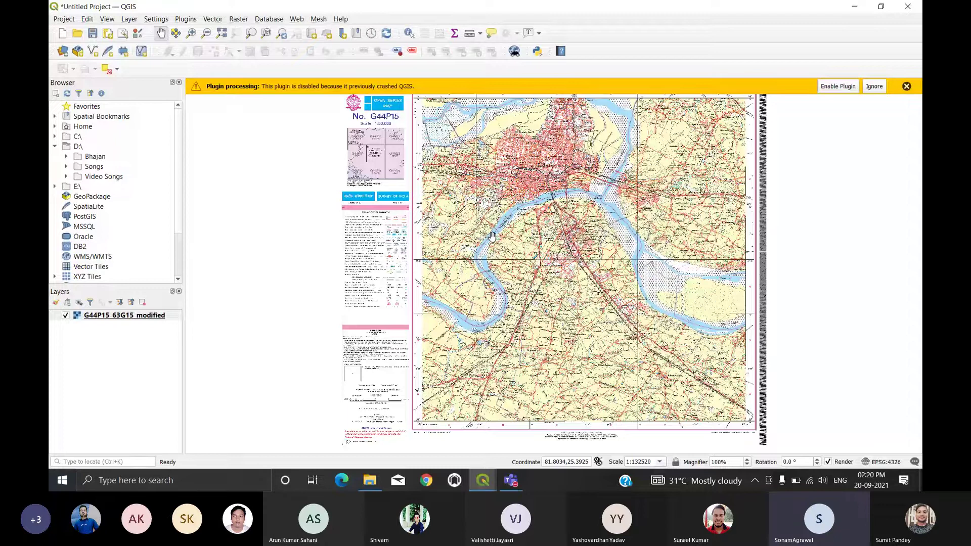
# Step: Inspect the coordinate labels at the G44P15 toposheet's northwest corner, and return to a view of the whole sheet
pyautogui.scroll(2, 421, 110)
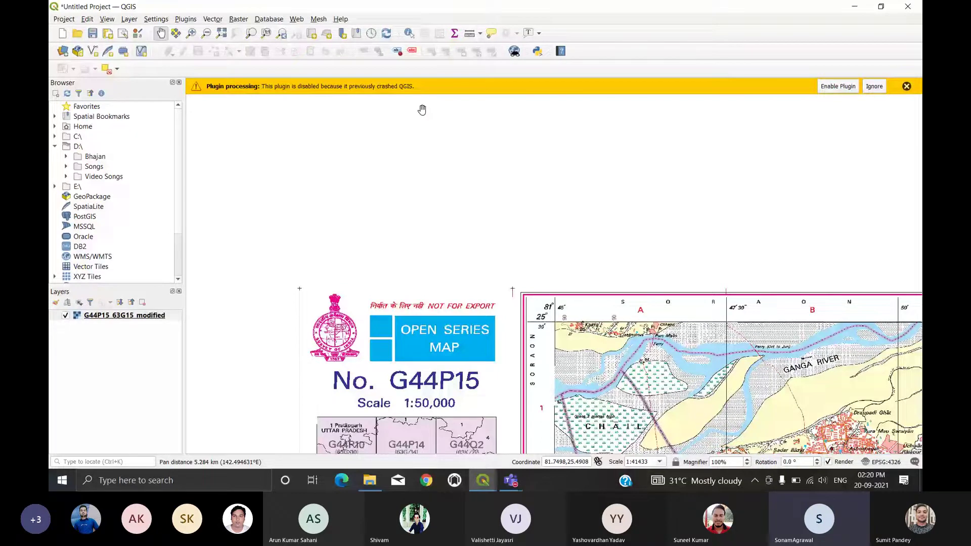
pyautogui.press('Down')
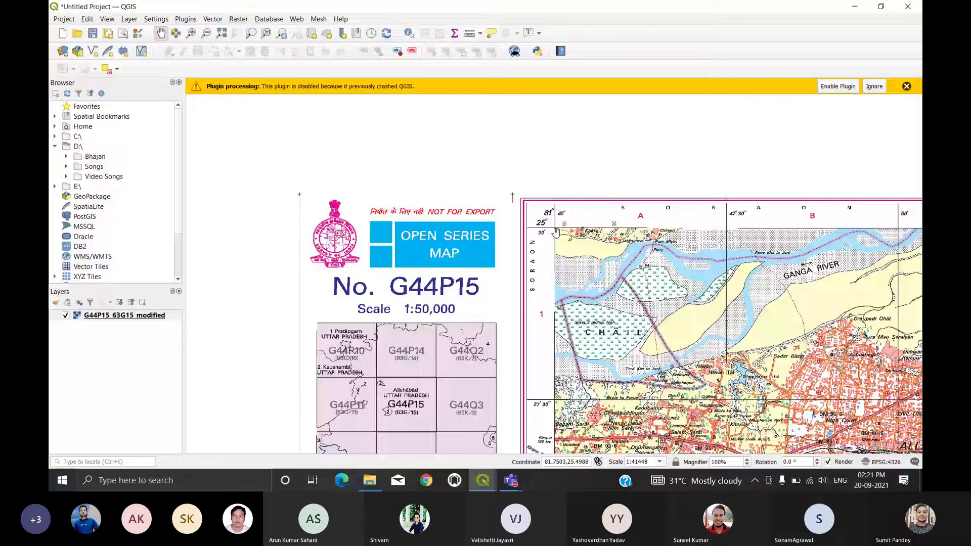
pyautogui.scroll(-1, 369, 233)
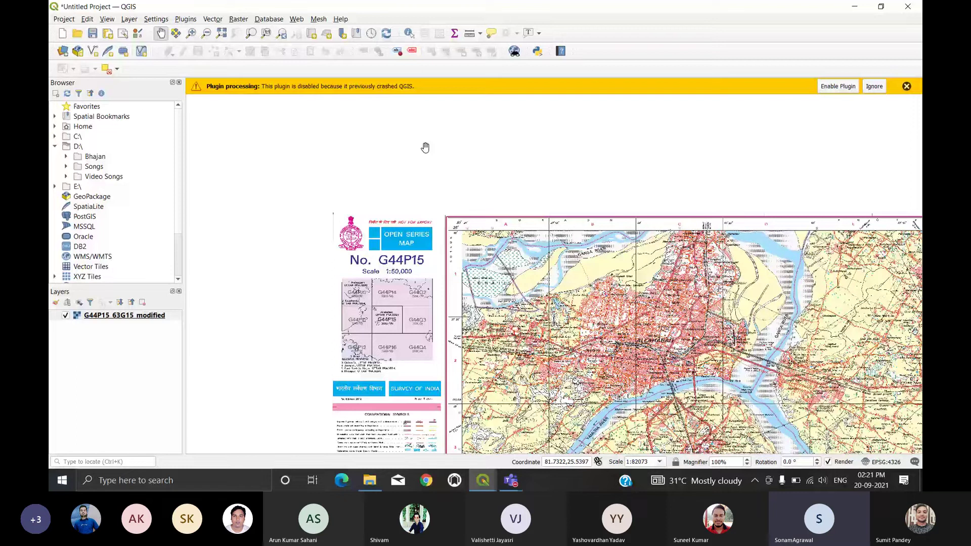
pyautogui.scroll(-1, 448, 199)
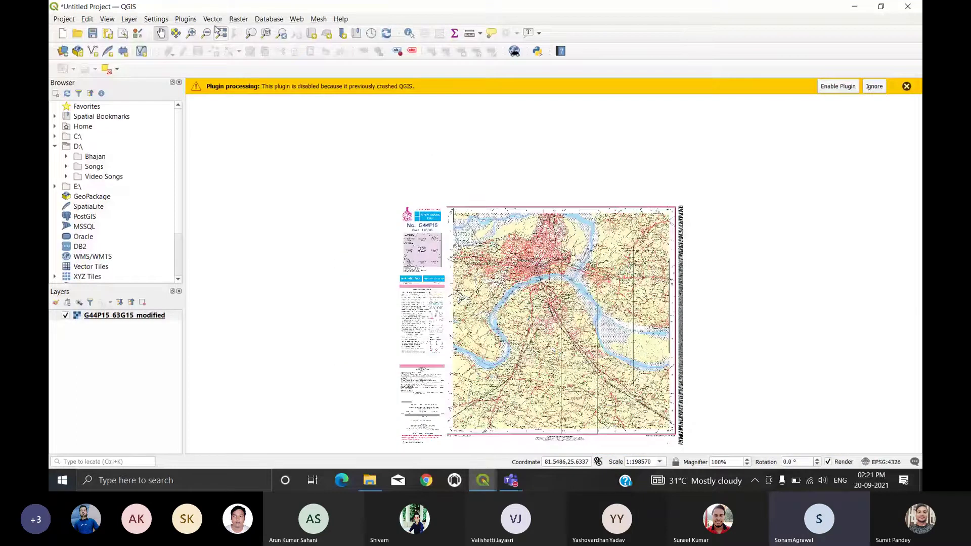
# Step: Begin adding a vector layer from file, browsing the Documents folder with the file type limited to ESRI Shapefiles
pyautogui.click(129, 19)
pyautogui.moveTo(278, 53)
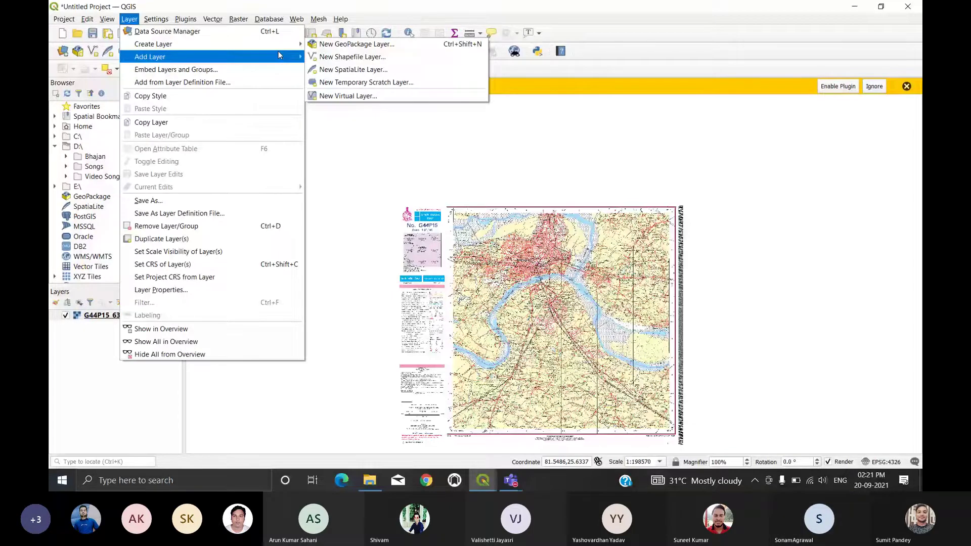
pyautogui.click(353, 44)
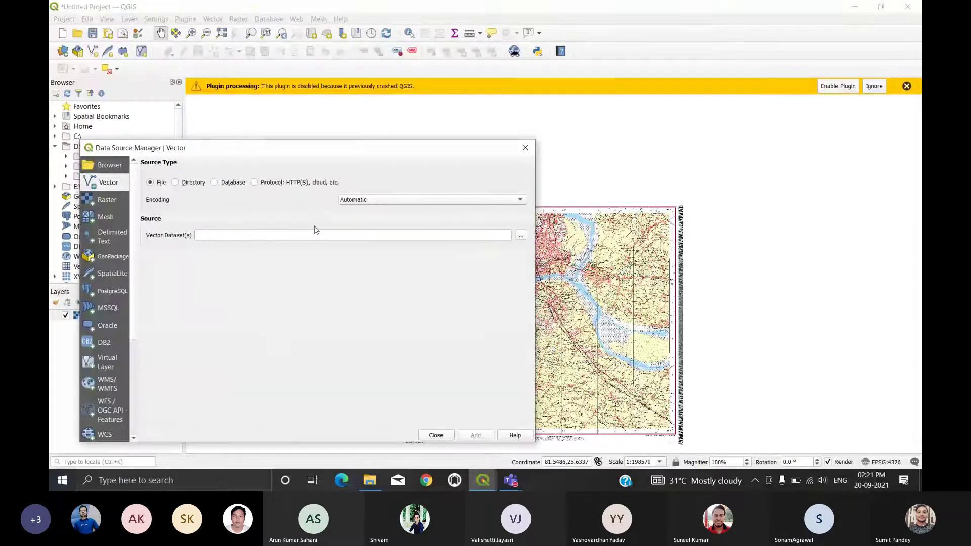
pyautogui.click(521, 234)
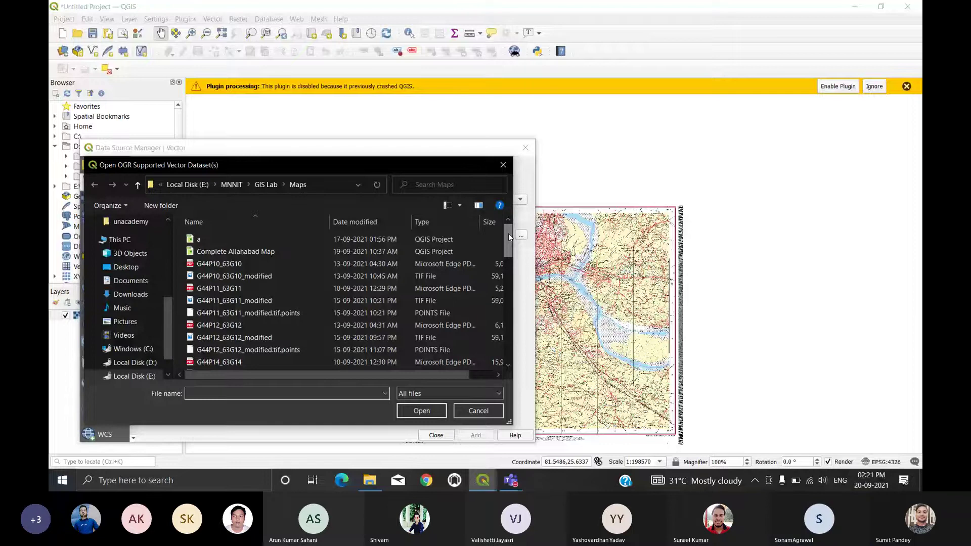
pyautogui.click(153, 280)
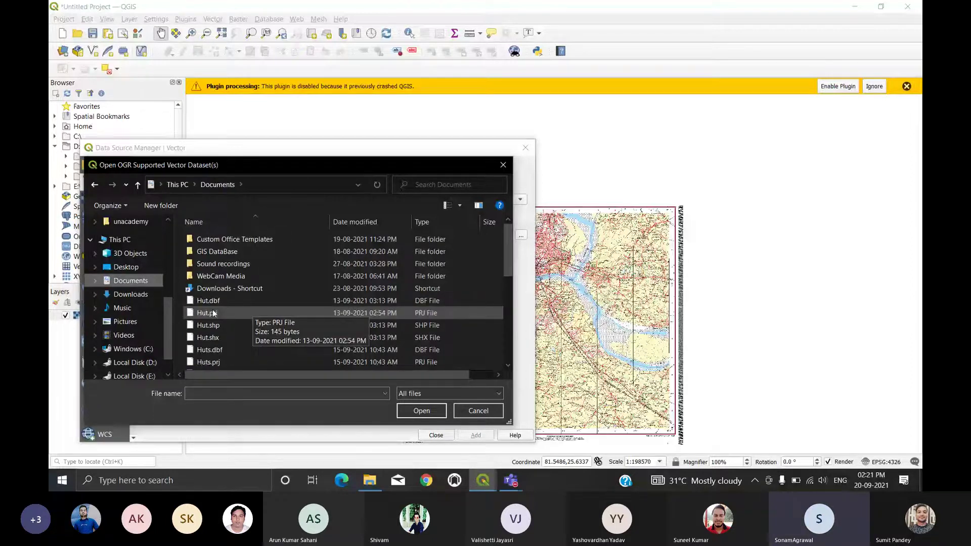
pyautogui.click(252, 329)
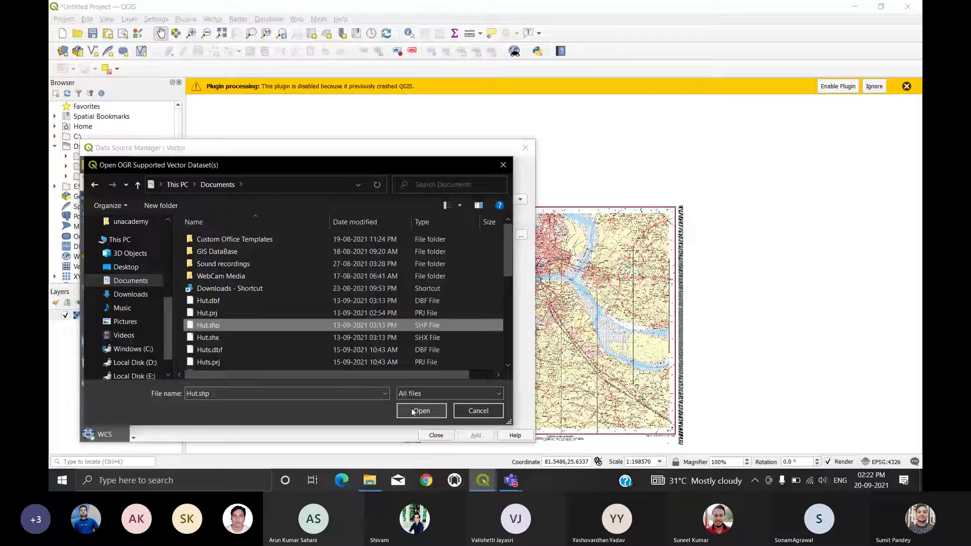
pyautogui.click(447, 394)
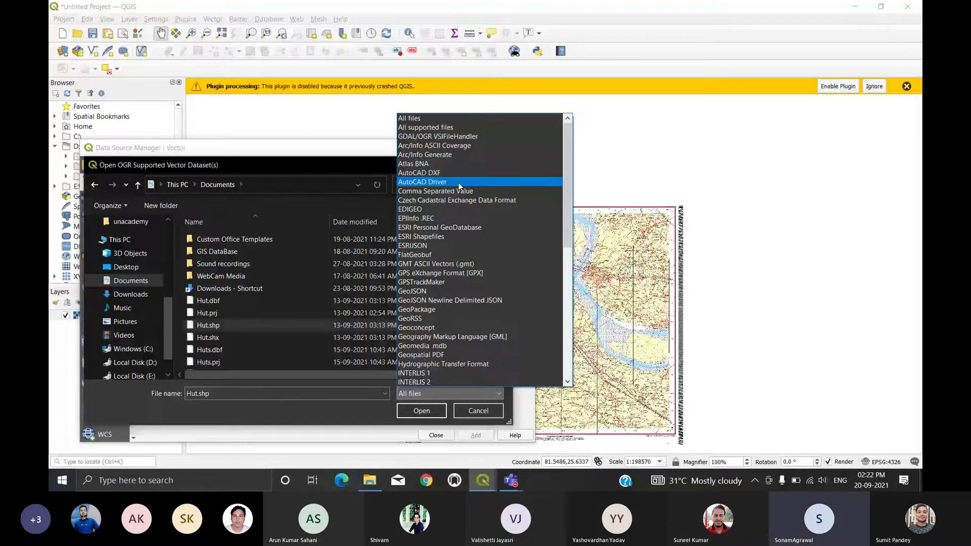
pyautogui.click(421, 236)
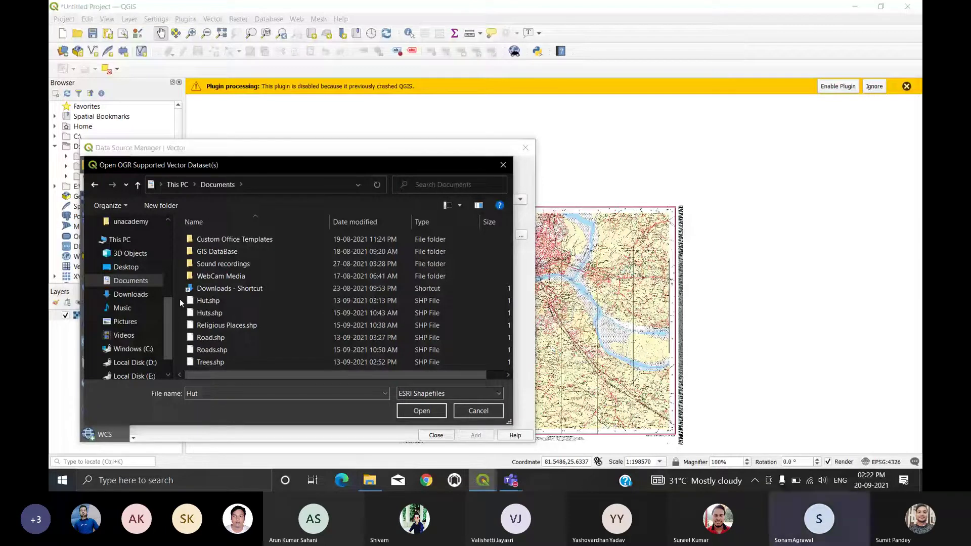
# Step: Choose Hut.shp, Religious Places.shp, Road.shp and Trees.shp together as the vector datasets
pyautogui.click(180, 299)
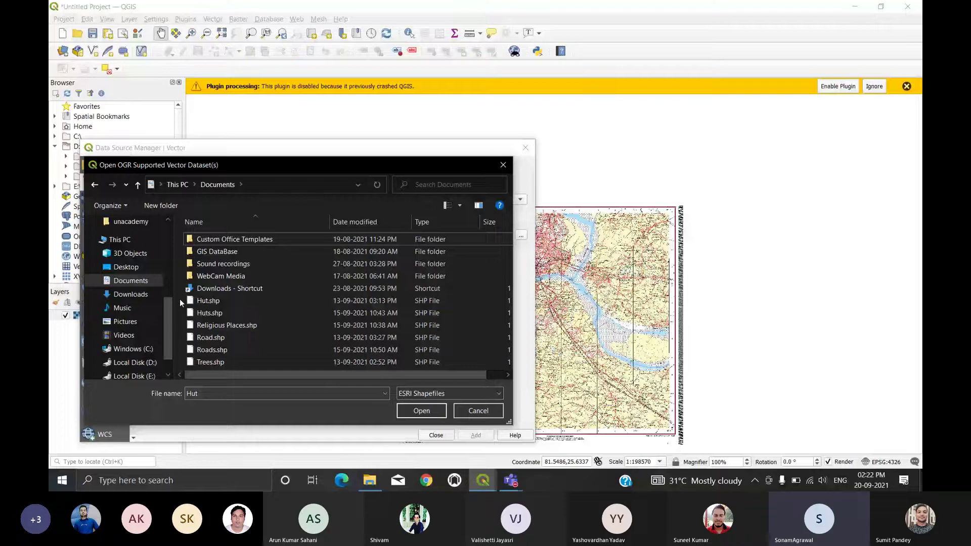
pyautogui.moveTo(180, 298); pyautogui.dragTo(427, 411)
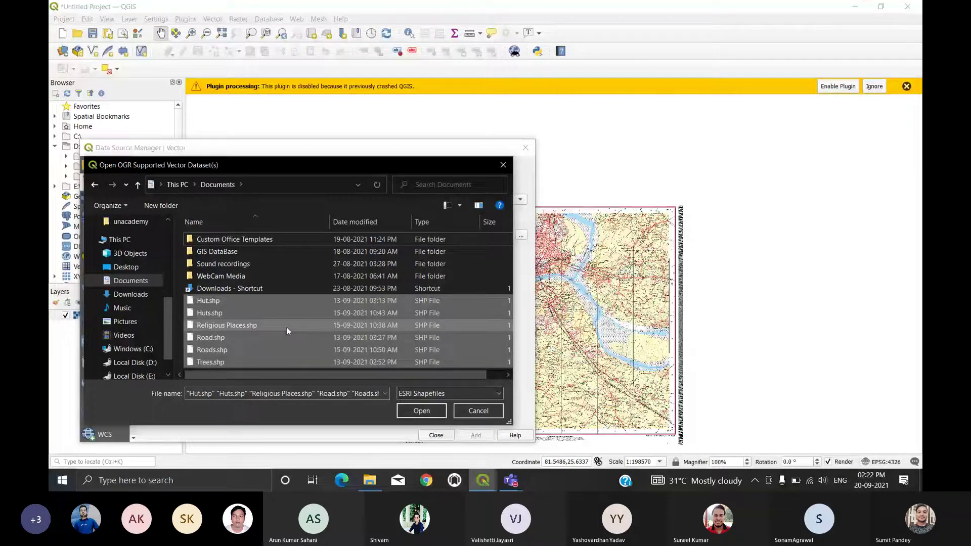
pyautogui.keyDown('shift'); pyautogui.click(256, 313); pyautogui.keyUp('shift')
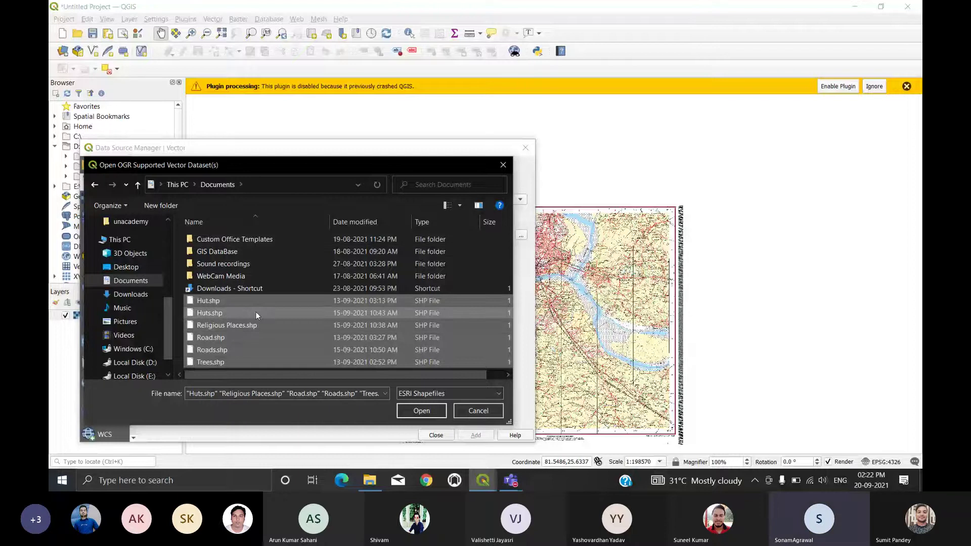
pyautogui.keyDown('ctrl'); pyautogui.click(234, 325); pyautogui.keyUp('ctrl')
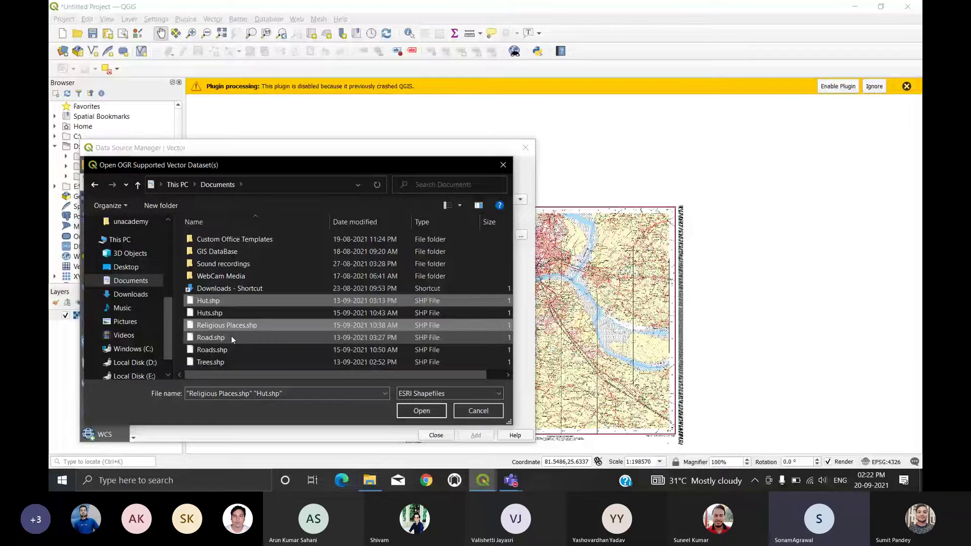
pyautogui.keyDown('ctrl'); pyautogui.click(232, 337); pyautogui.keyUp('ctrl')
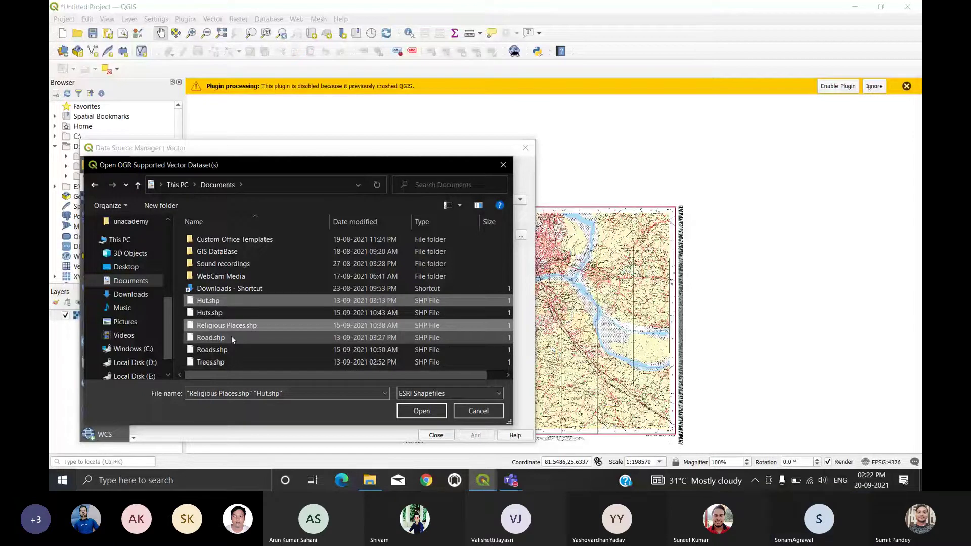
pyautogui.click(422, 410)
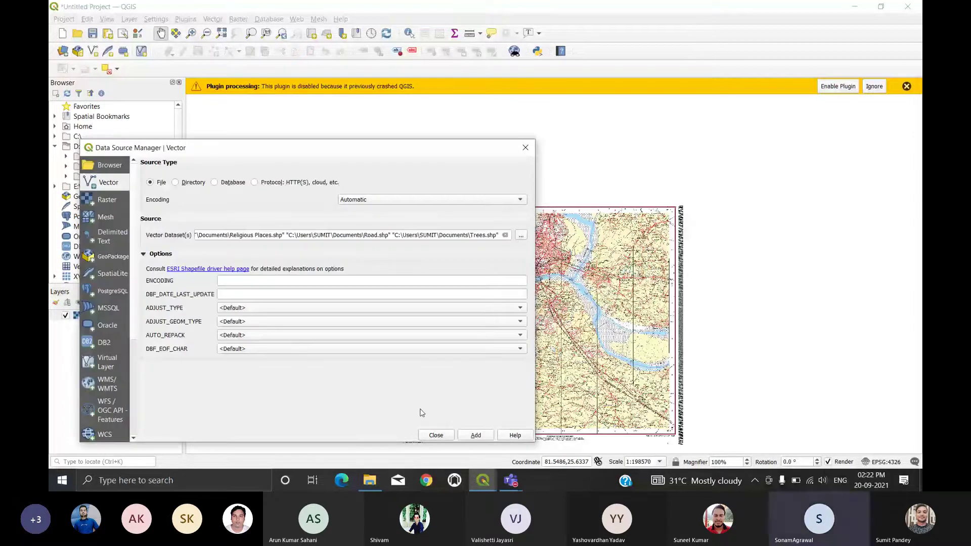
# Step: Add the four chosen shapefiles to the project as layers and enable the Processing plugin
pyautogui.click(475, 436)
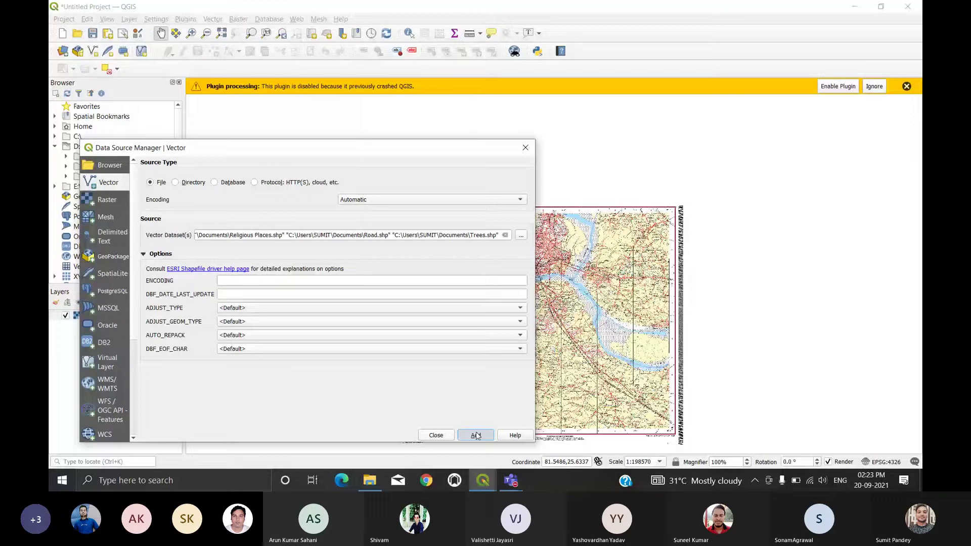
pyautogui.click(476, 435)
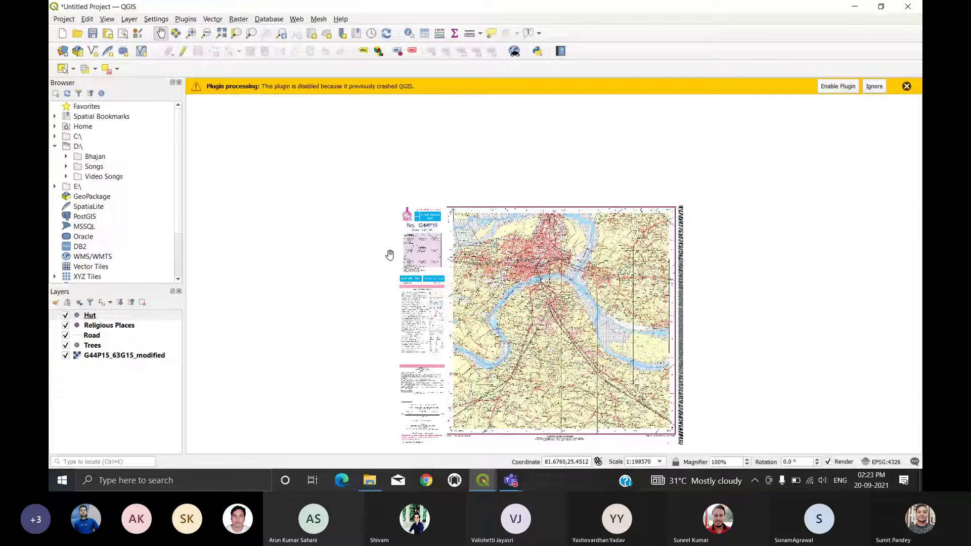
pyautogui.click(844, 88)
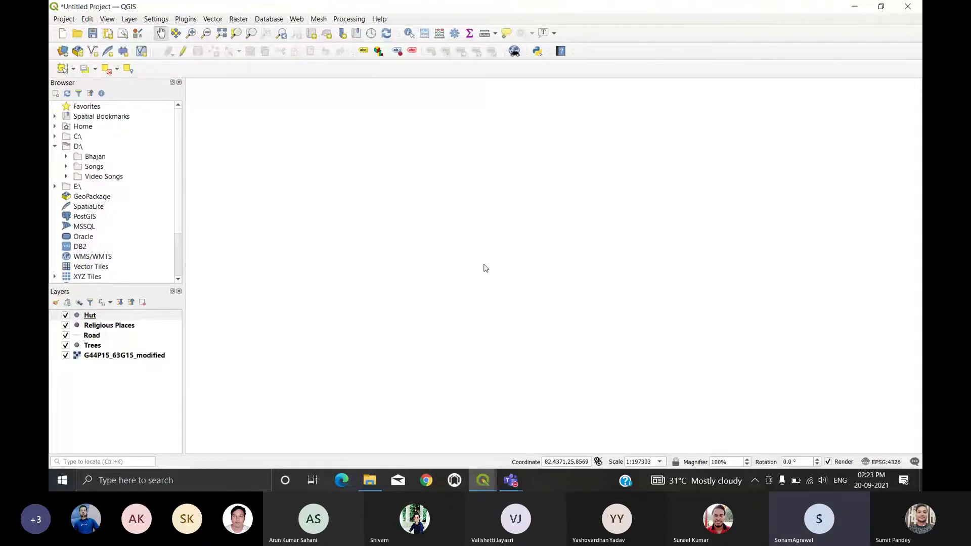
# Step: View the full extent of all layers and bring the plotted points toward the middle of the map
pyautogui.scroll(2, 485, 268)
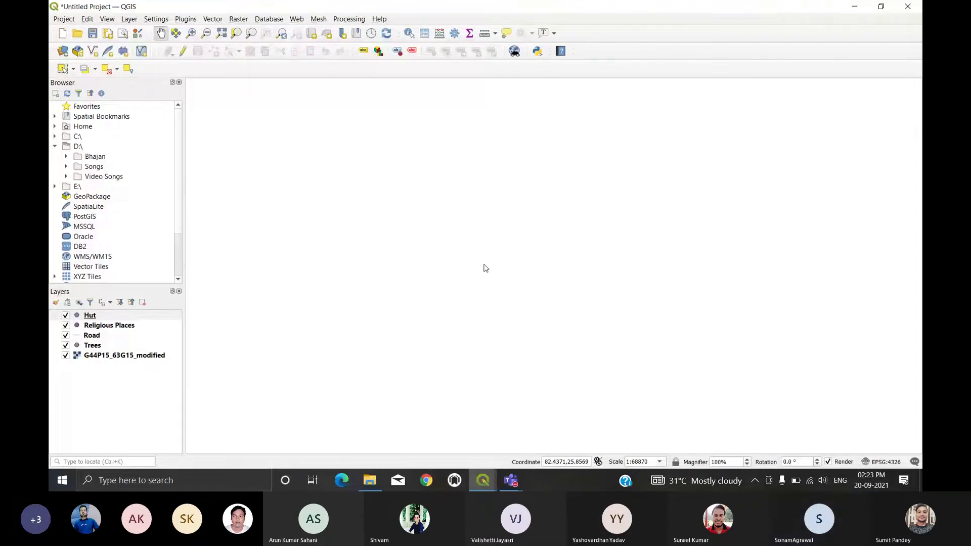
pyautogui.click(222, 33)
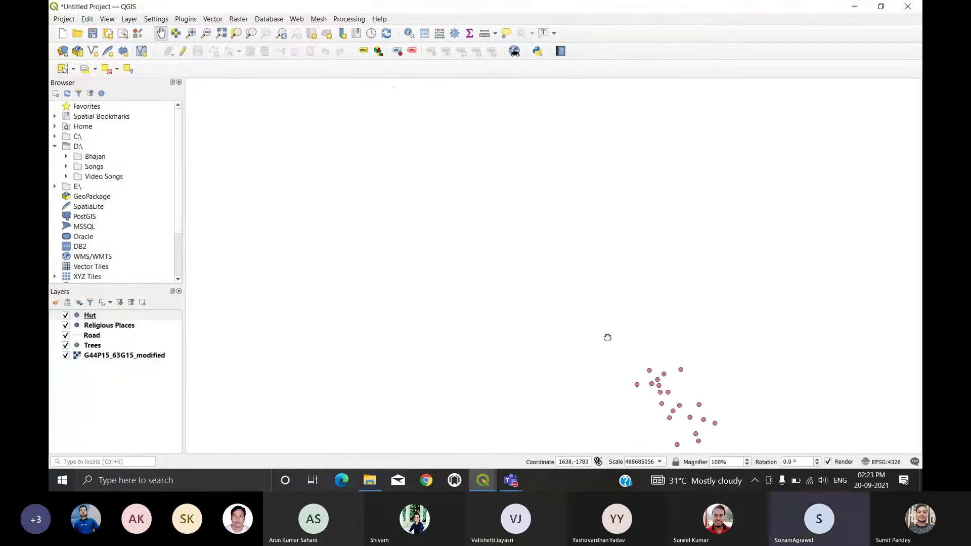
pyautogui.moveTo(607, 336); pyautogui.dragTo(534, 215)
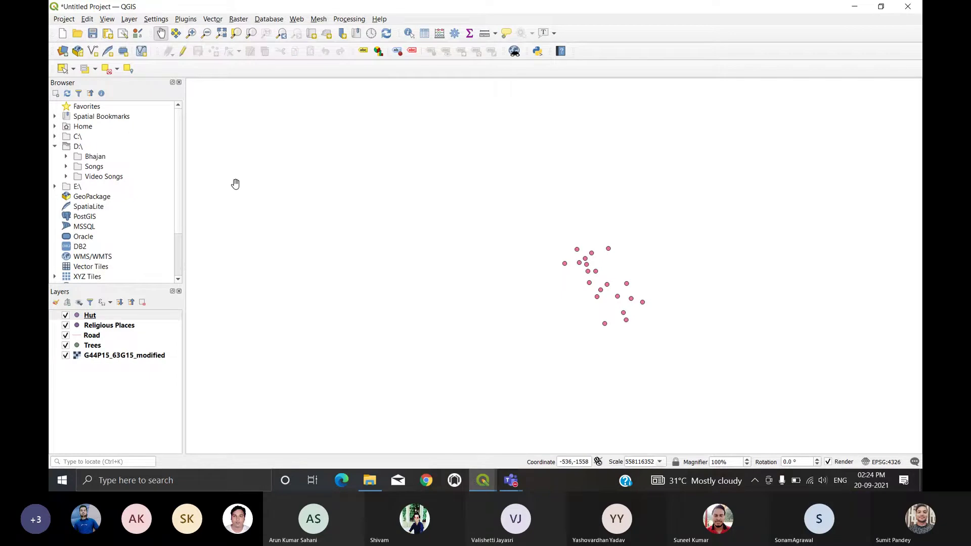
pyautogui.click(130, 19)
pyautogui.moveTo(286, 60)
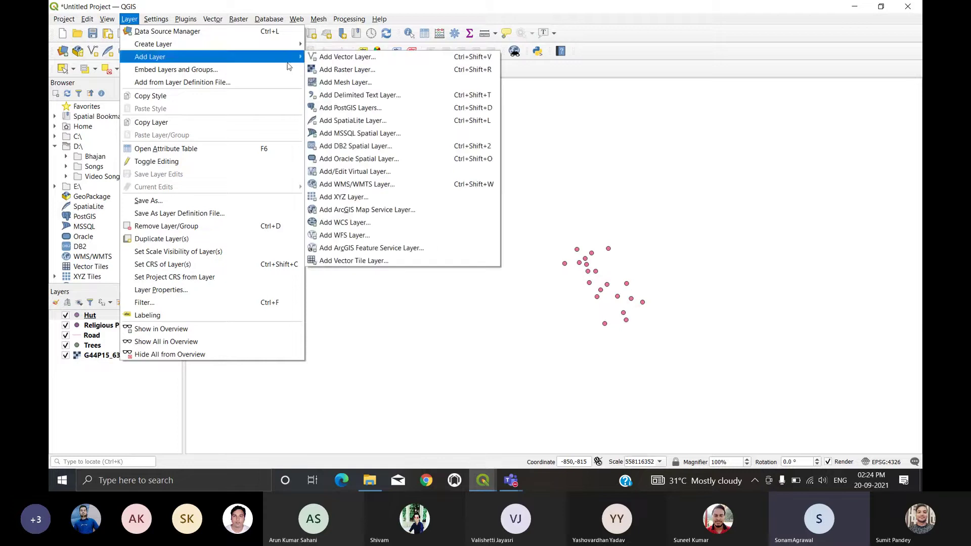
pyautogui.click(612, 168)
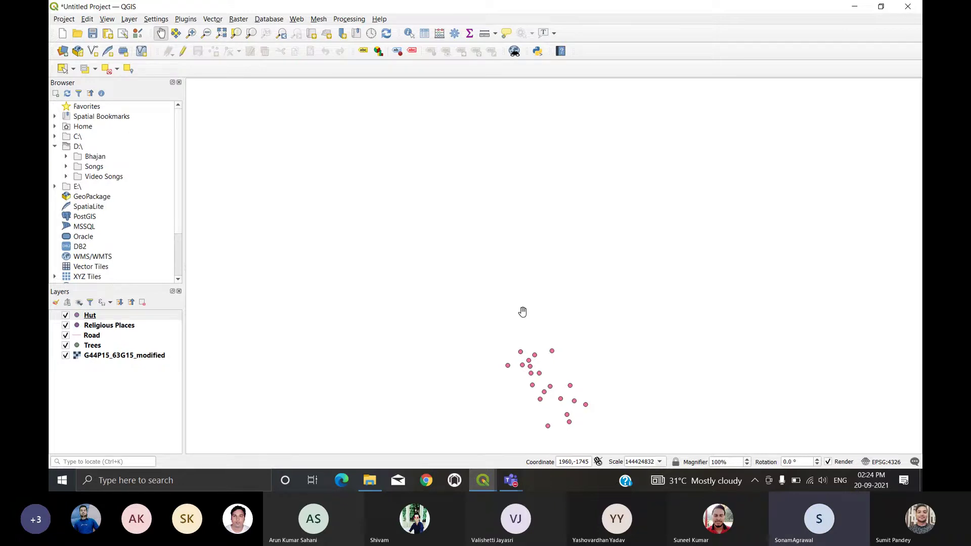
# Step: Hide the Hut layer and zoom the map to the extent of the Road layer
pyautogui.click(65, 315)
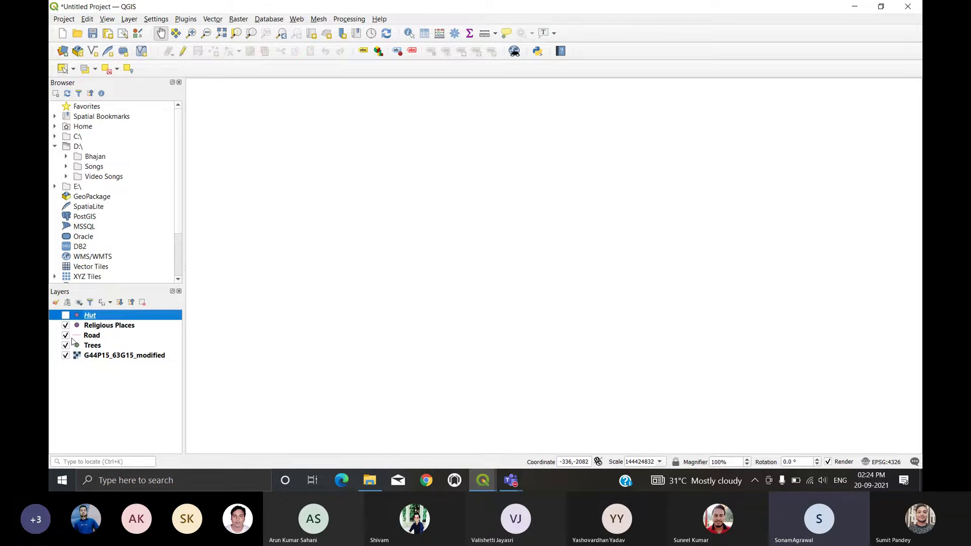
pyautogui.click(69, 336)
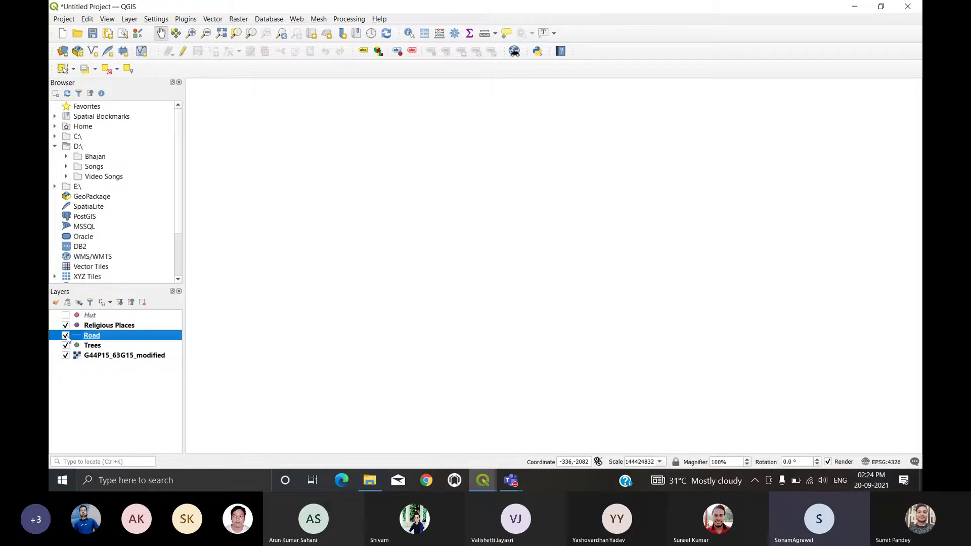
pyautogui.rightClick(67, 338)
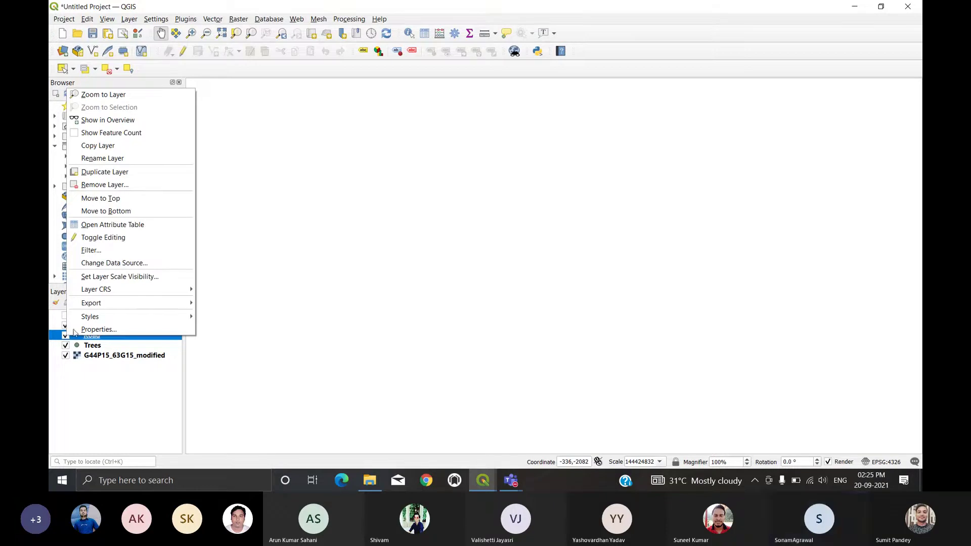
pyautogui.click(166, 98)
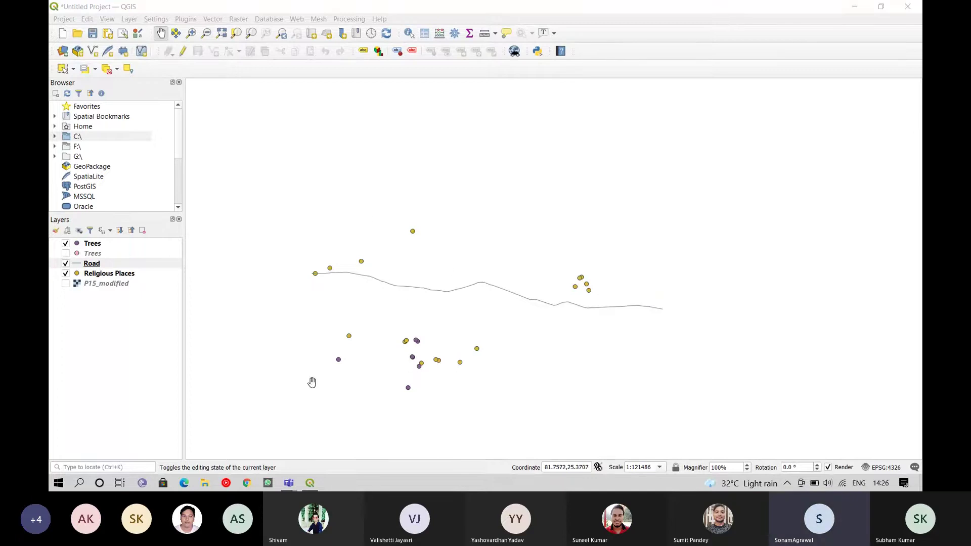
# Step: Show the P15_modified raster and inspect the coordinate labels at the toposheet's northwest corner
pyautogui.click(65, 284)
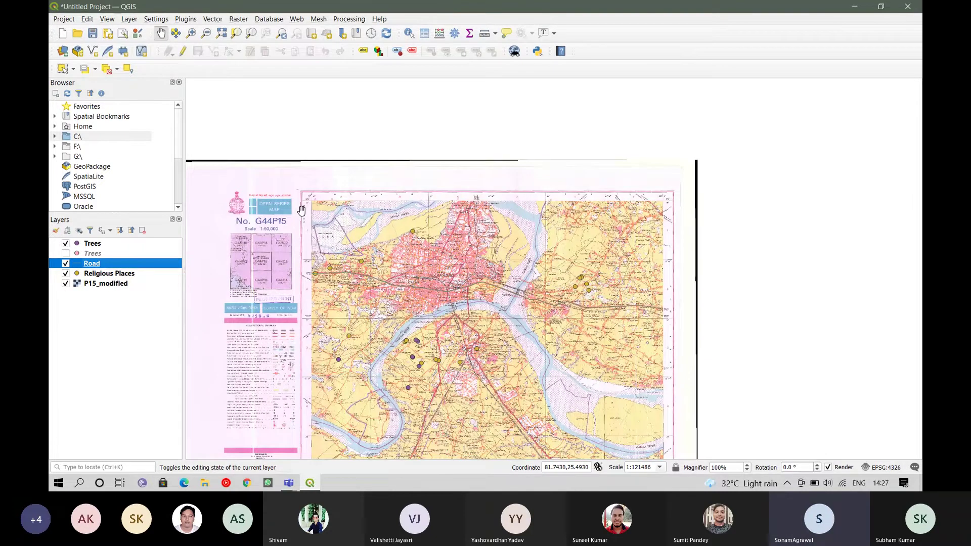
pyautogui.scroll(3, 302, 209)
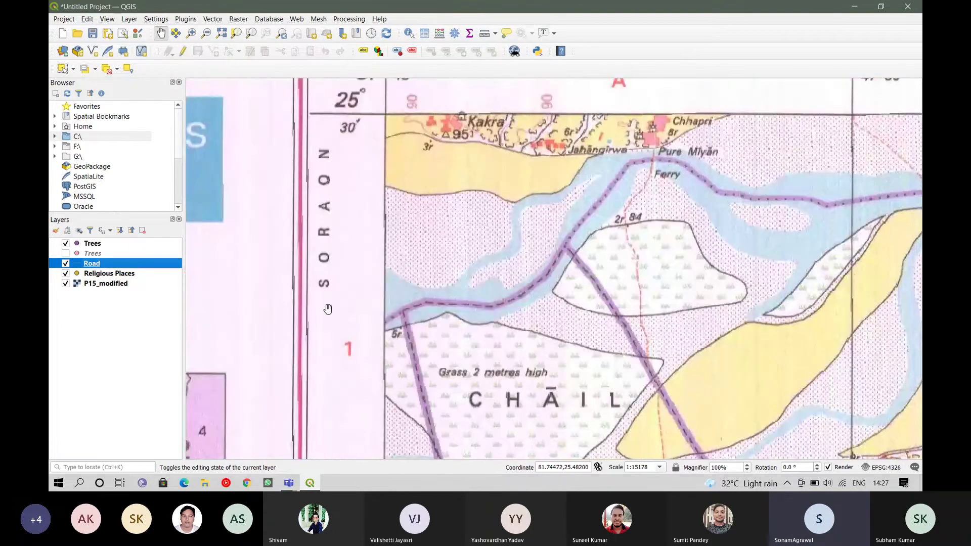
pyautogui.moveTo(381, 115); pyautogui.dragTo(413, 379)
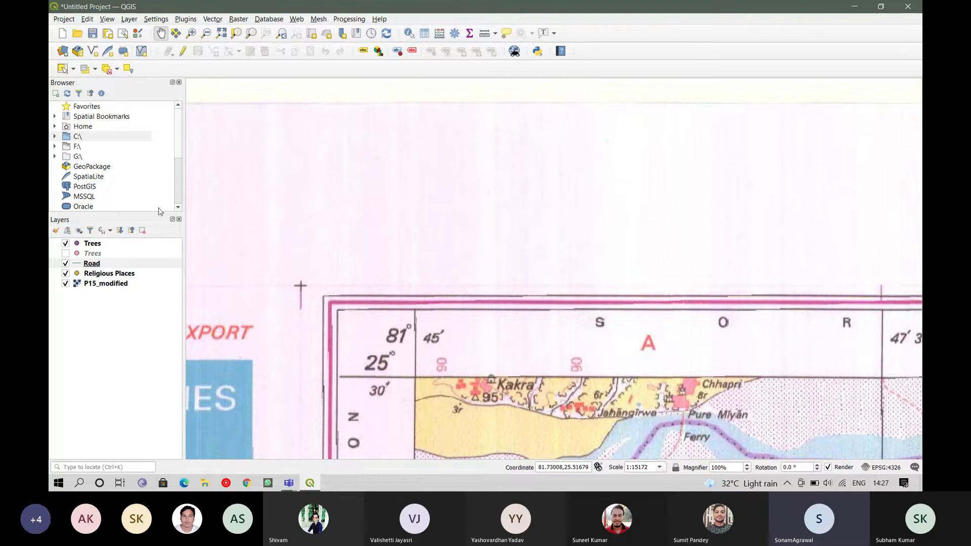
# Step: Hide the P15_modified raster to examine the digitized road line and points alone, and show the raster again
pyautogui.click(65, 283)
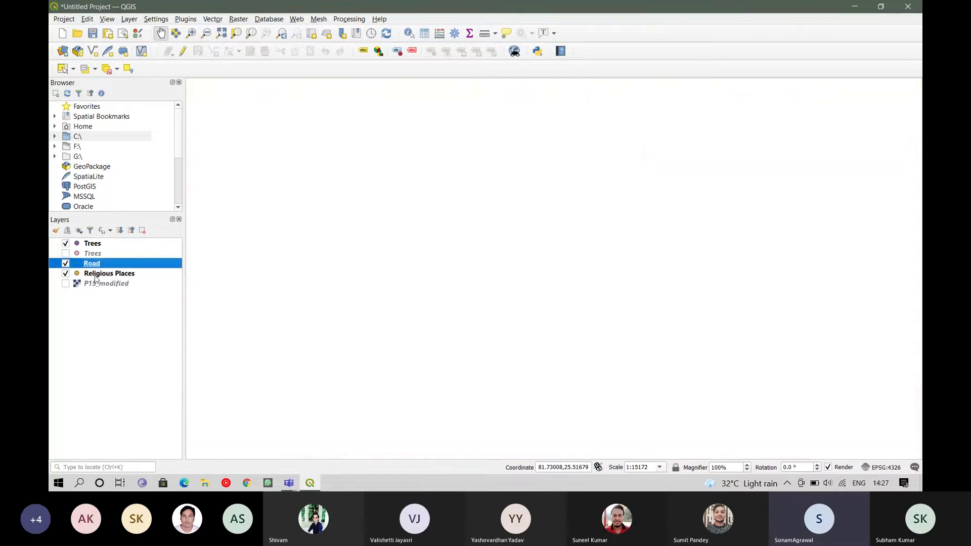
pyautogui.scroll(-3, 407, 239)
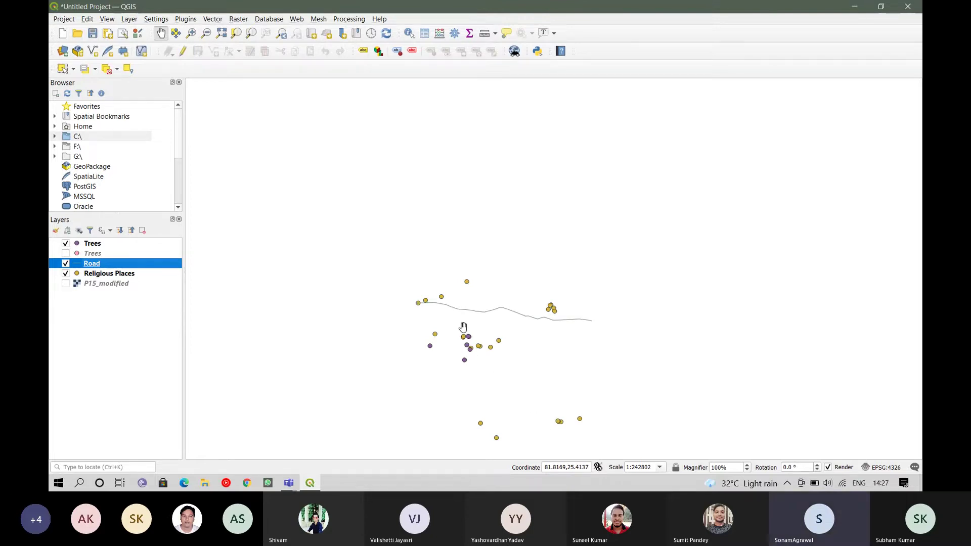
pyautogui.scroll(2, 463, 328)
pyautogui.scroll(1, 463, 328)
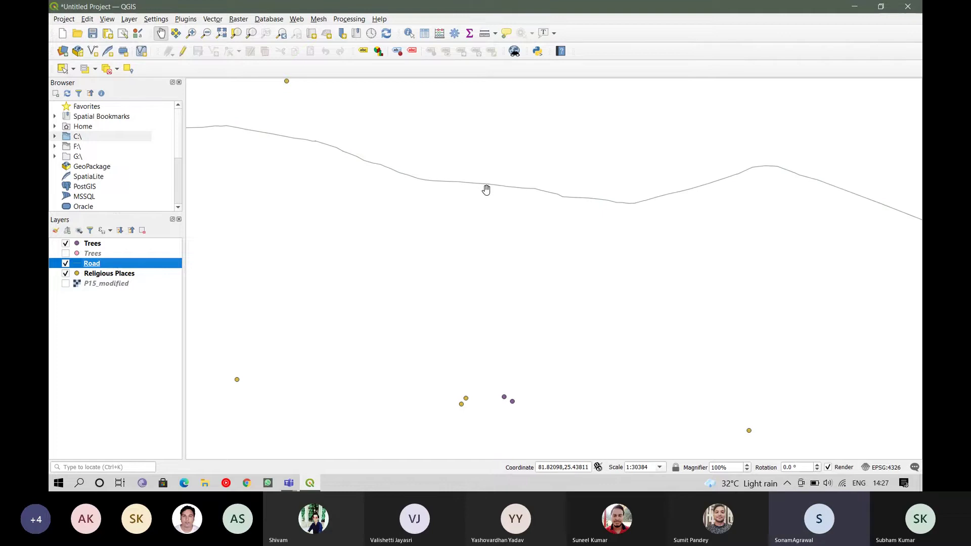
pyautogui.click(65, 284)
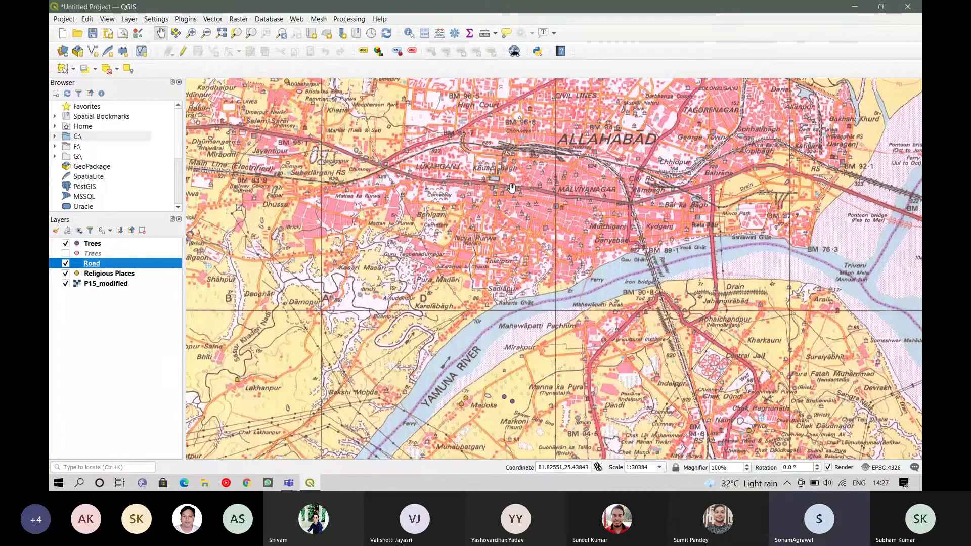
pyautogui.rightClick(482, 190)
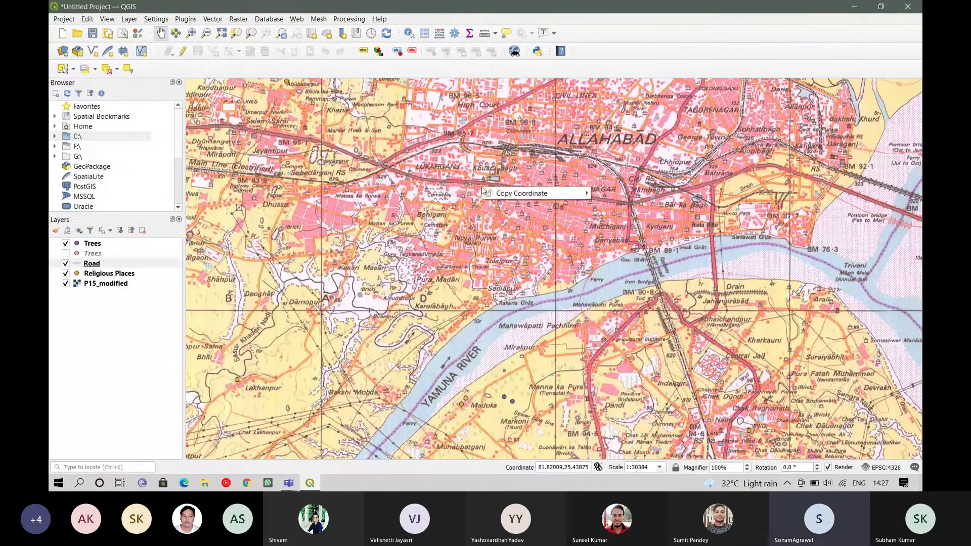
pyautogui.moveTo(514, 193)
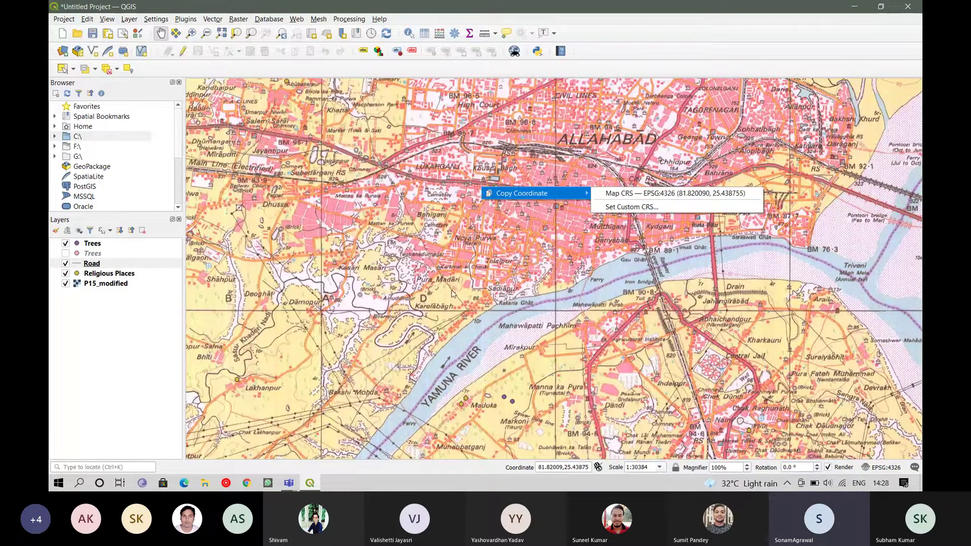
pyautogui.click(487, 234)
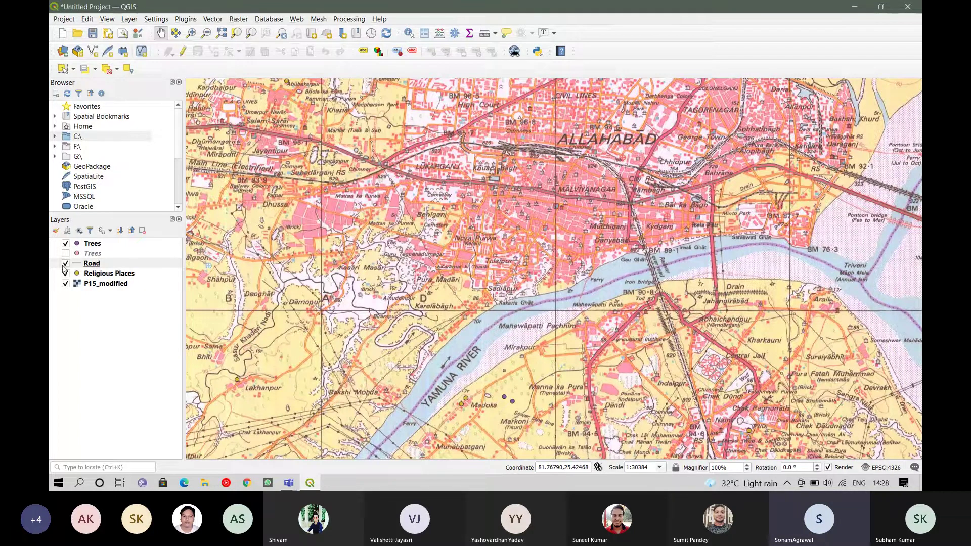
pyautogui.rightClick(99, 263)
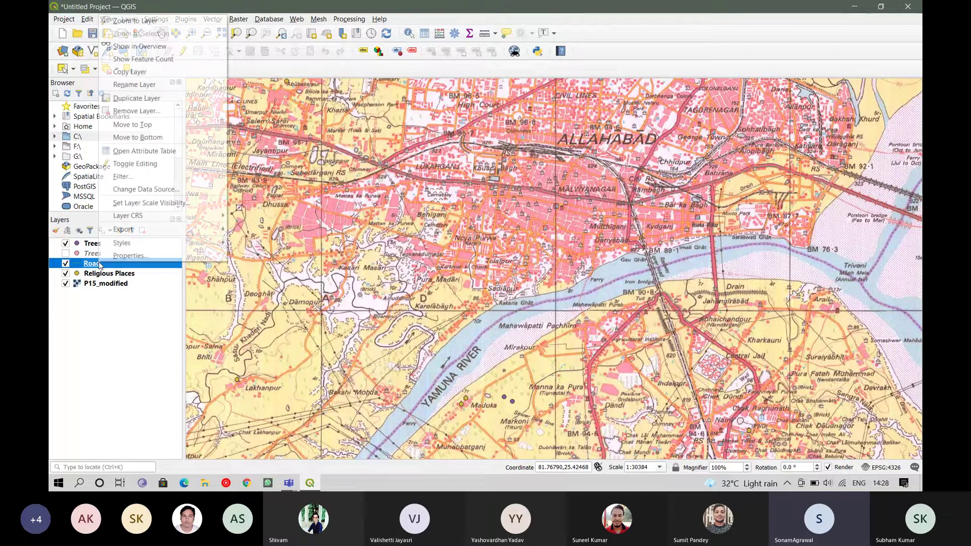
pyautogui.click(145, 6)
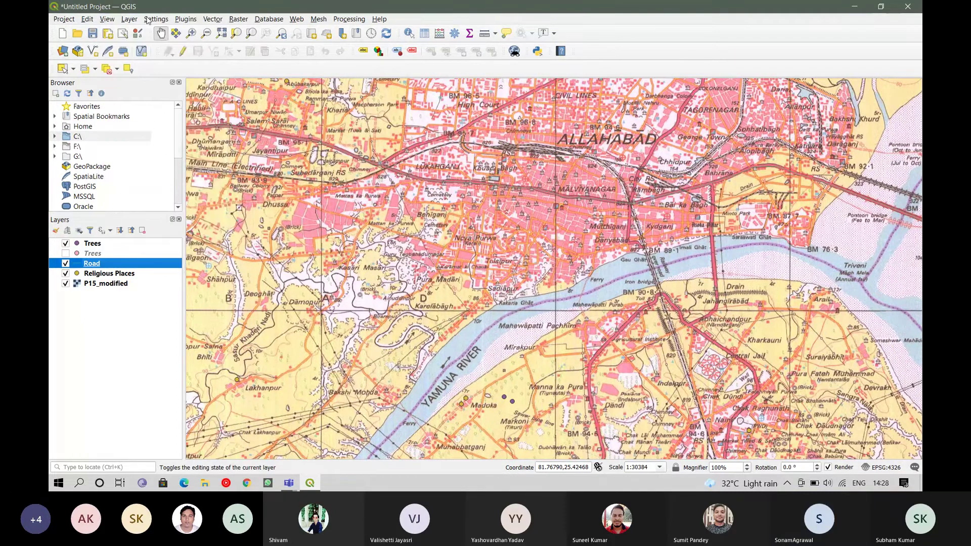
pyautogui.scroll(-1, 317, 337)
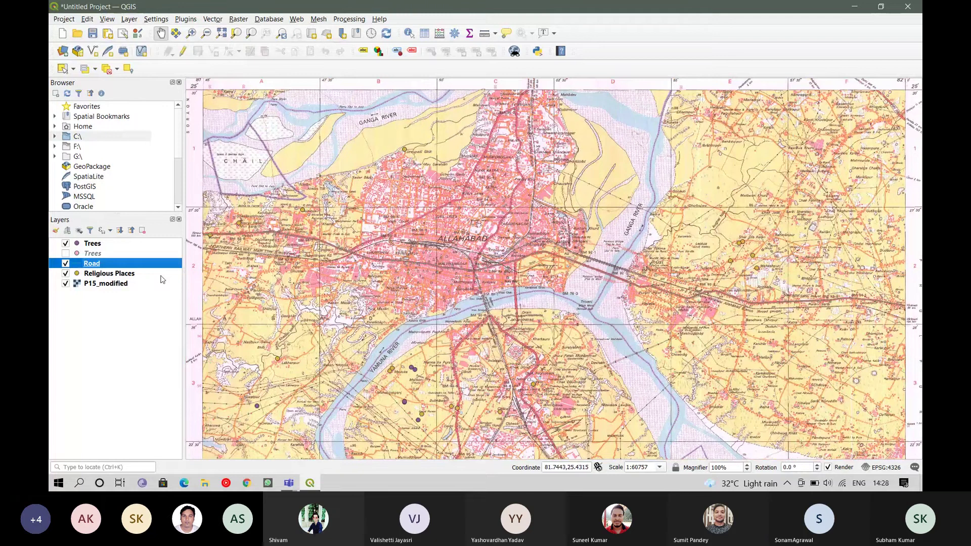
# Step: Open the Road layer's symbology properties and browse the favorite line symbols
pyautogui.rightClick(92, 264)
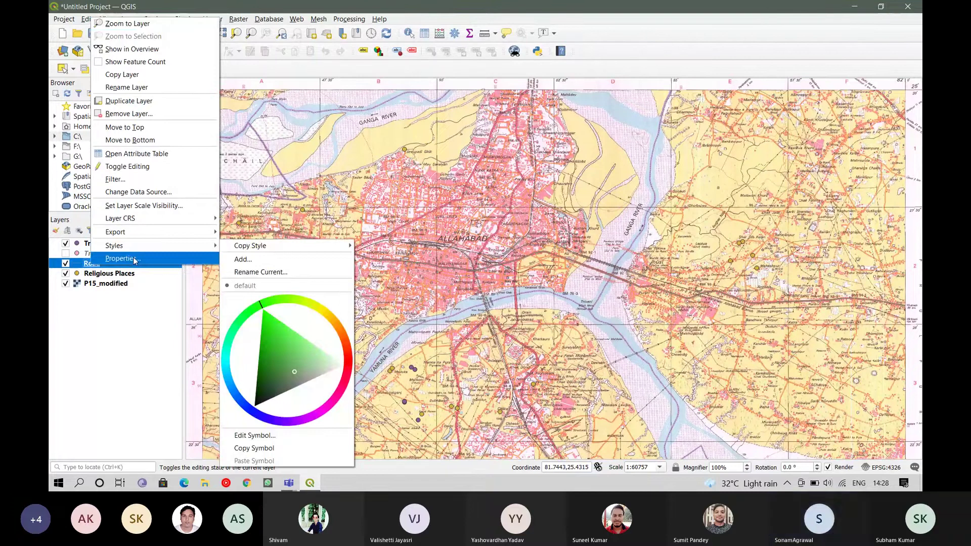
pyautogui.press('Escape')
pyautogui.press('Escape')
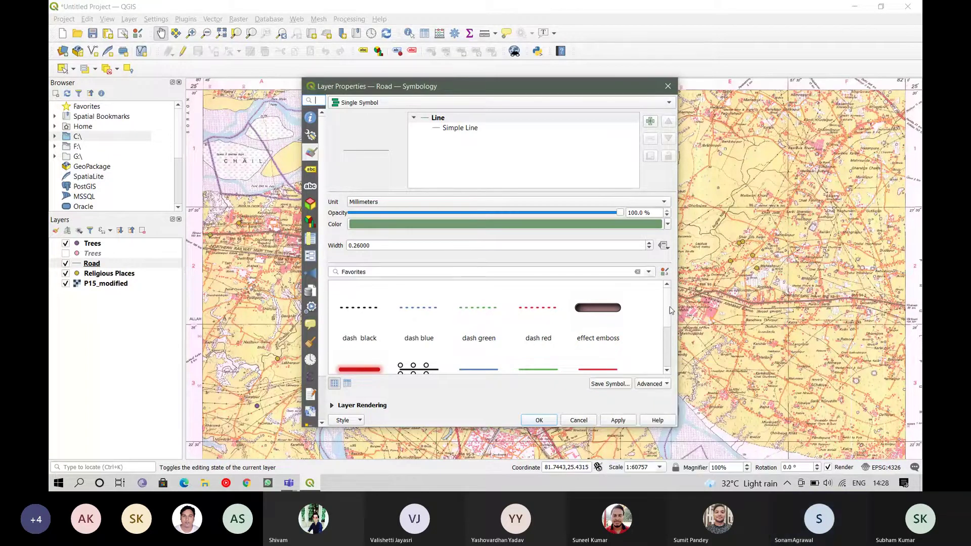
pyautogui.scroll(-3, 670, 309)
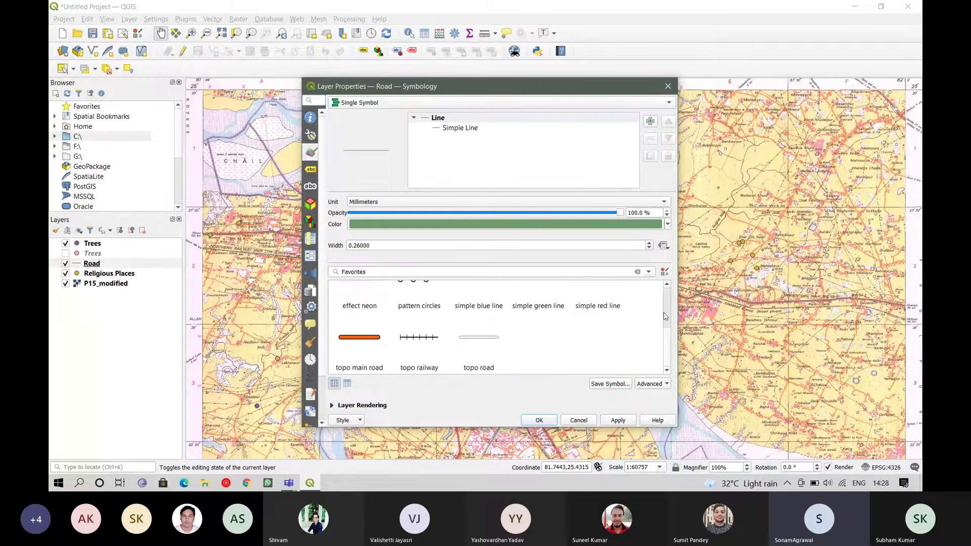
pyautogui.scroll(1, 669, 357)
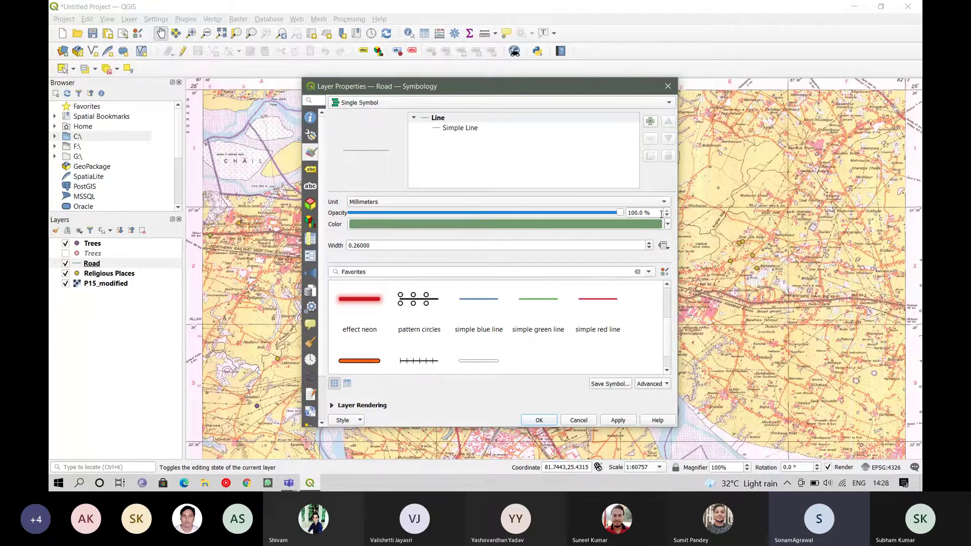
# Step: Set the Road line color to olive #929b2e and store that color among the custom swatches
pyautogui.click(655, 225)
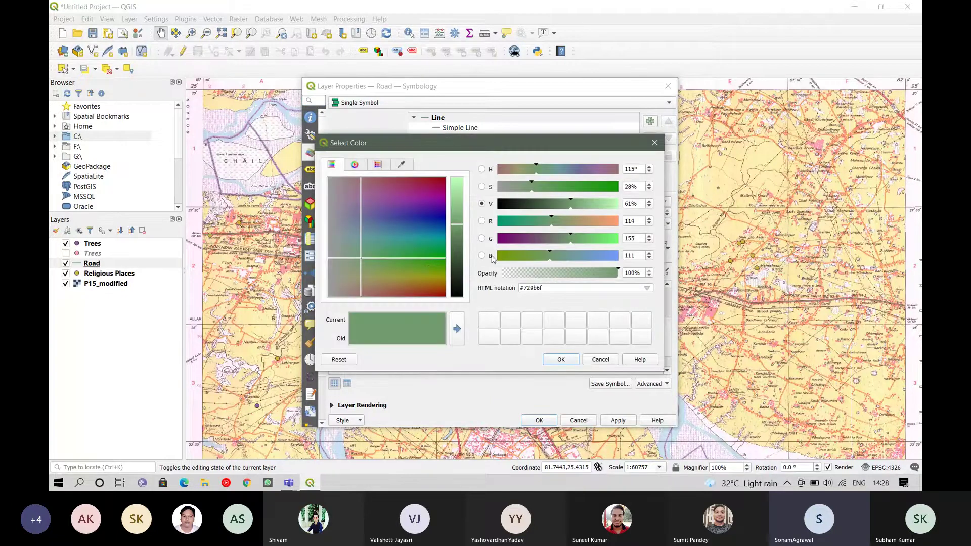
pyautogui.click(417, 280)
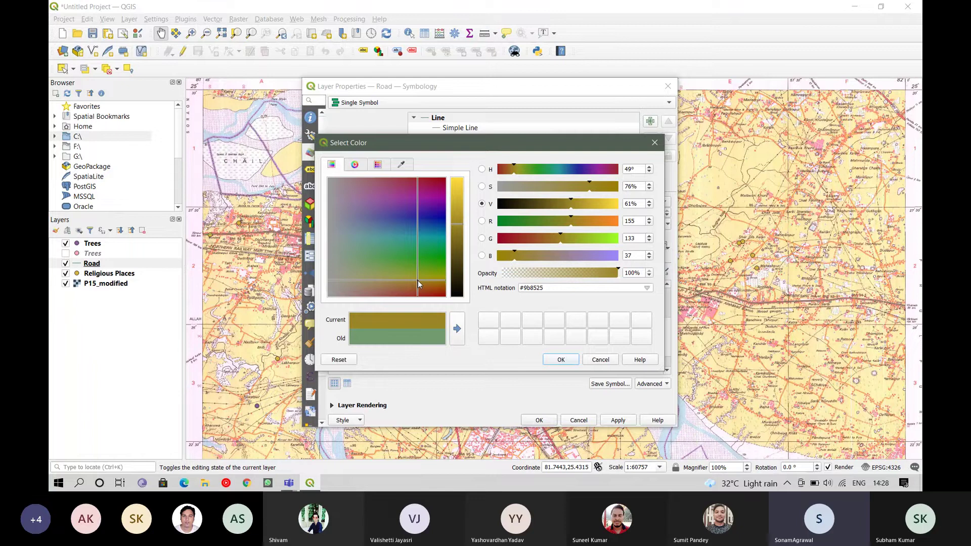
pyautogui.click(411, 274)
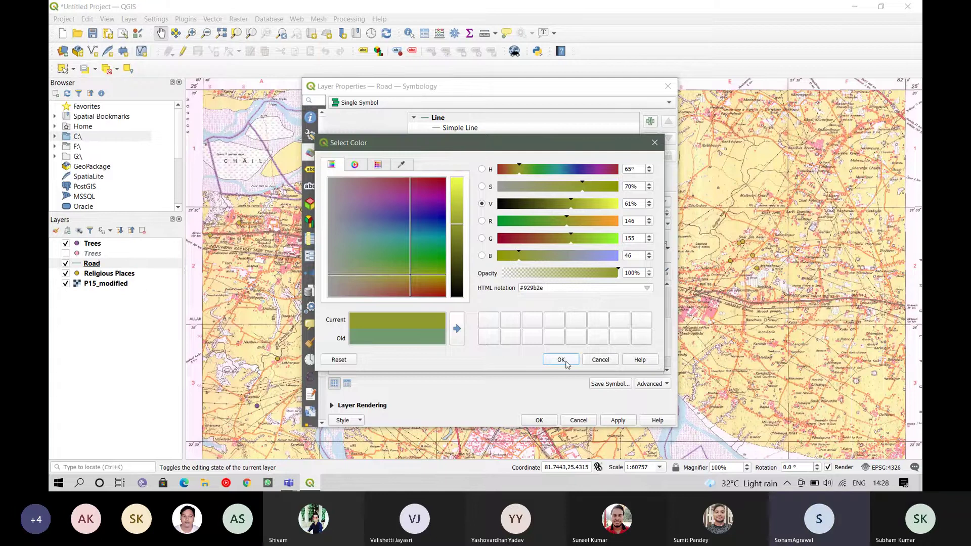
pyautogui.click(457, 329)
pyautogui.moveTo(494, 322)
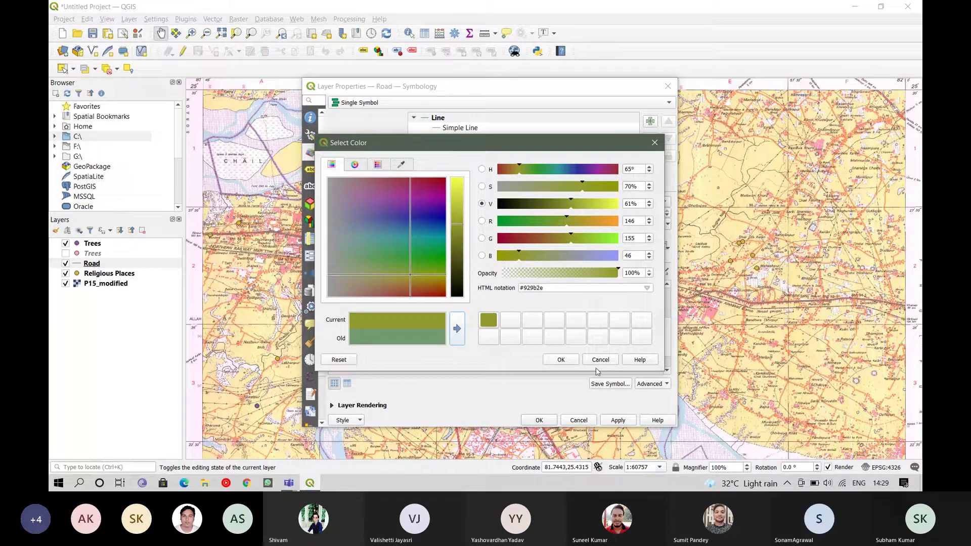
pyautogui.click(573, 360)
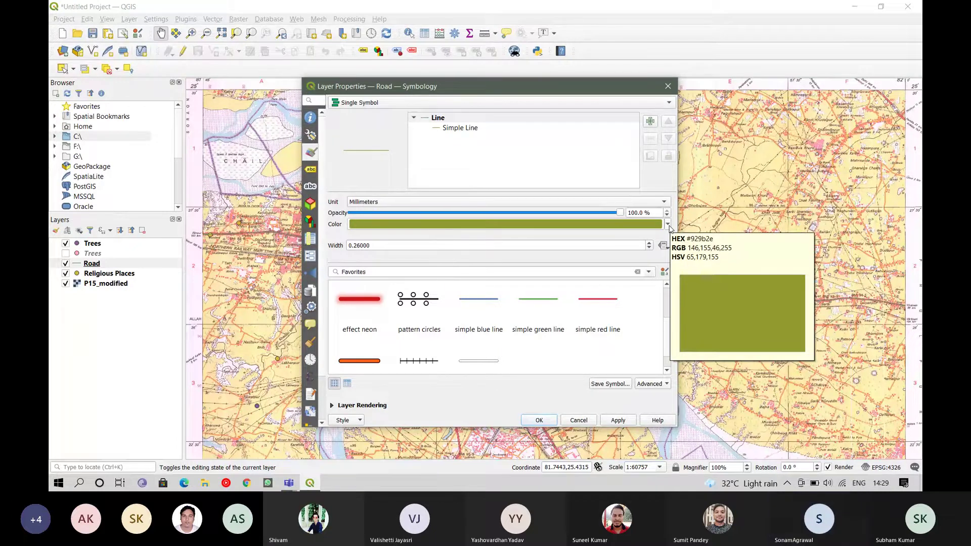
# Step: Check the Road layer's color options, apply the olive line style and close the layer properties
pyautogui.click(669, 225)
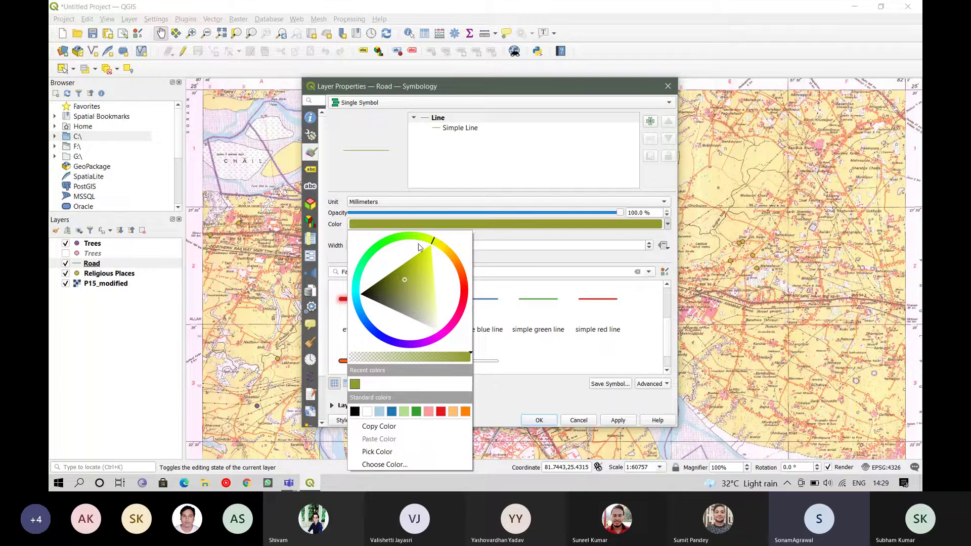
pyautogui.click(542, 421)
pyautogui.click(540, 420)
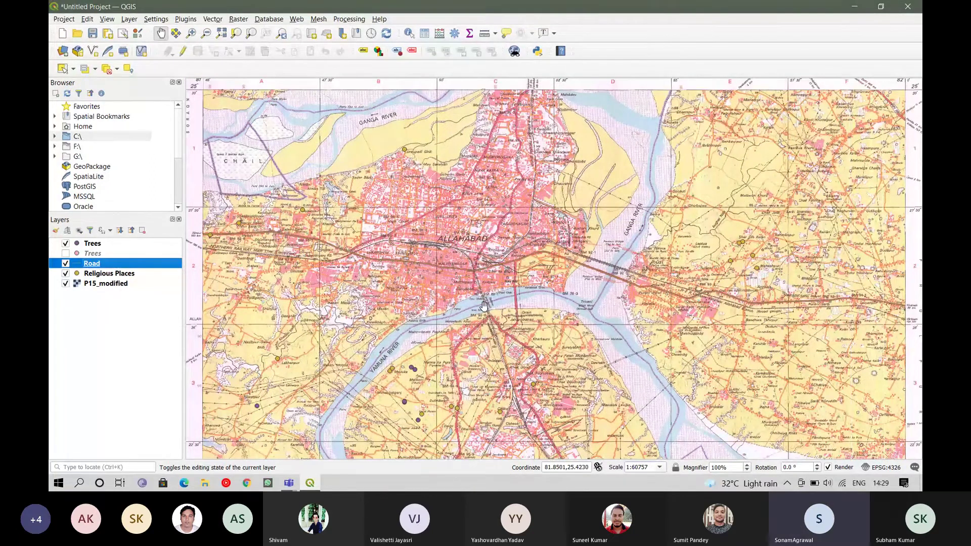
# Step: Examine the roads around Dariyabad, Mutthiganj and Malviyanagar on the toposheet against the restyled Road layer
pyautogui.scroll(4, 484, 305)
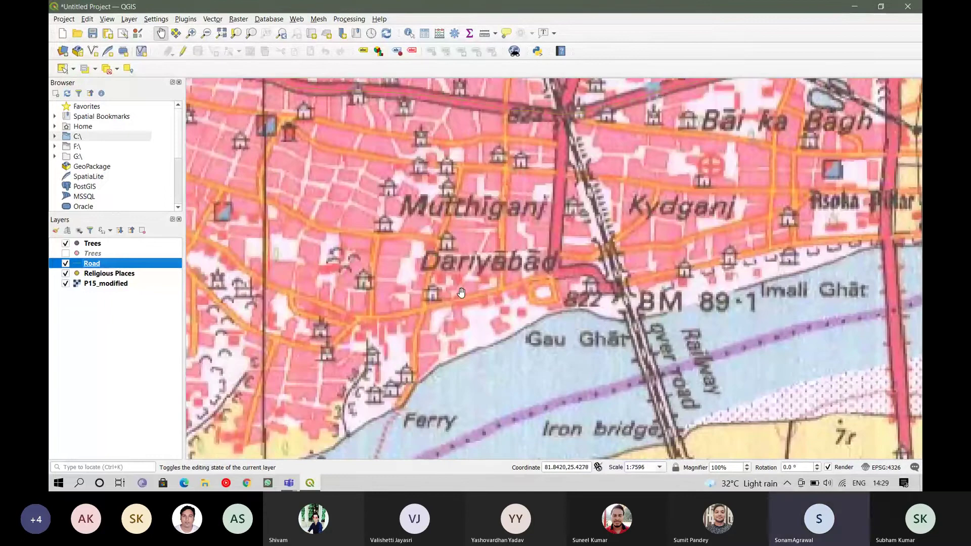
pyautogui.scroll(-2, 467, 167)
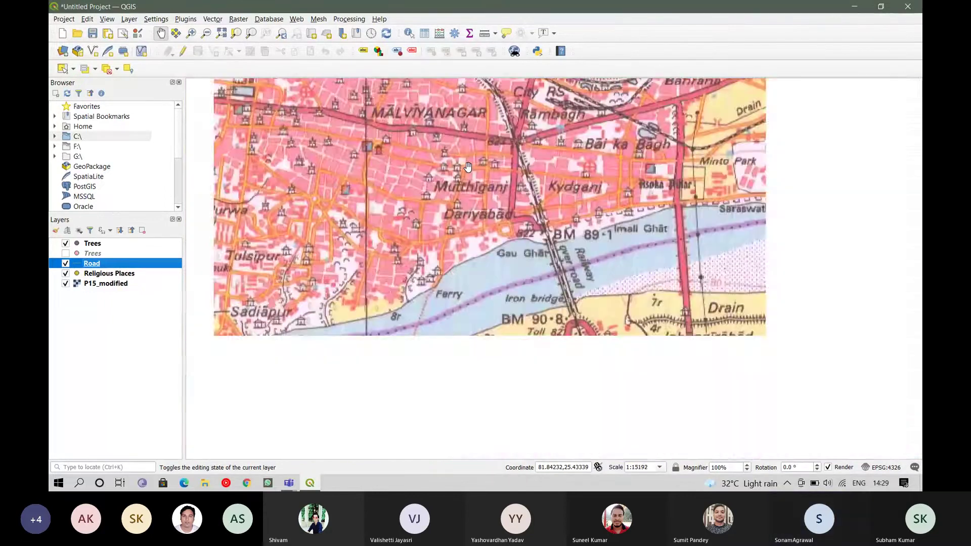
pyautogui.moveTo(467, 166); pyautogui.dragTo(490, 257)
pyautogui.scroll(2, 490, 258)
pyautogui.scroll(-1, 491, 258)
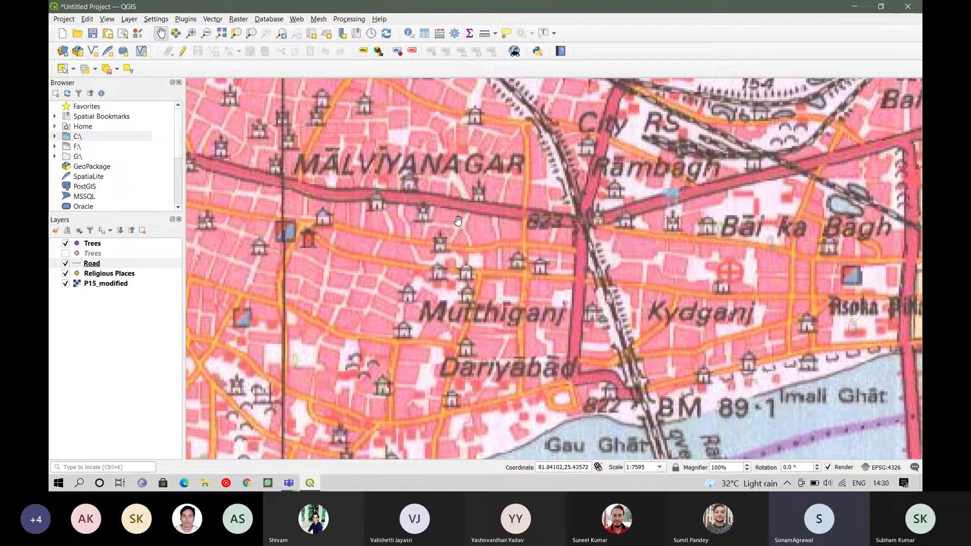
# Step: Follow the main road eastward from Bai ka Bagh past Jhusi to Andawa, and return to an overview of the G44P15 sheet
pyautogui.moveTo(748, 254); pyautogui.dragTo(329, 361)
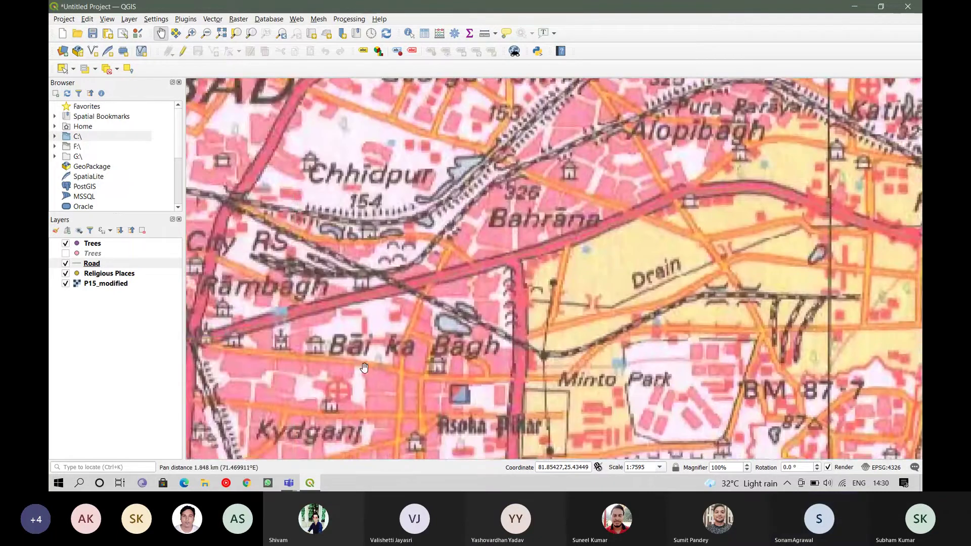
pyautogui.moveTo(714, 273); pyautogui.dragTo(515, 259)
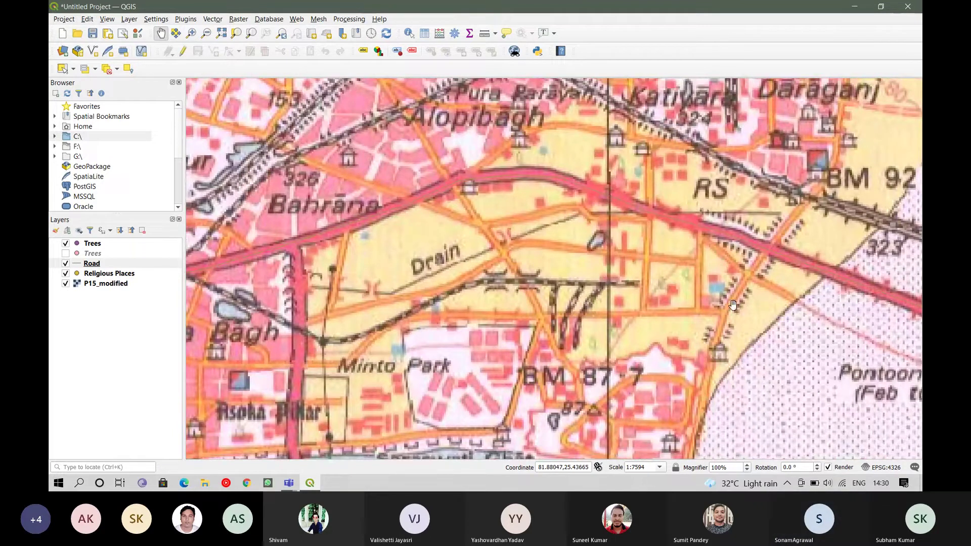
pyautogui.moveTo(722, 298); pyautogui.dragTo(626, 272)
pyautogui.moveTo(879, 328); pyautogui.dragTo(631, 277)
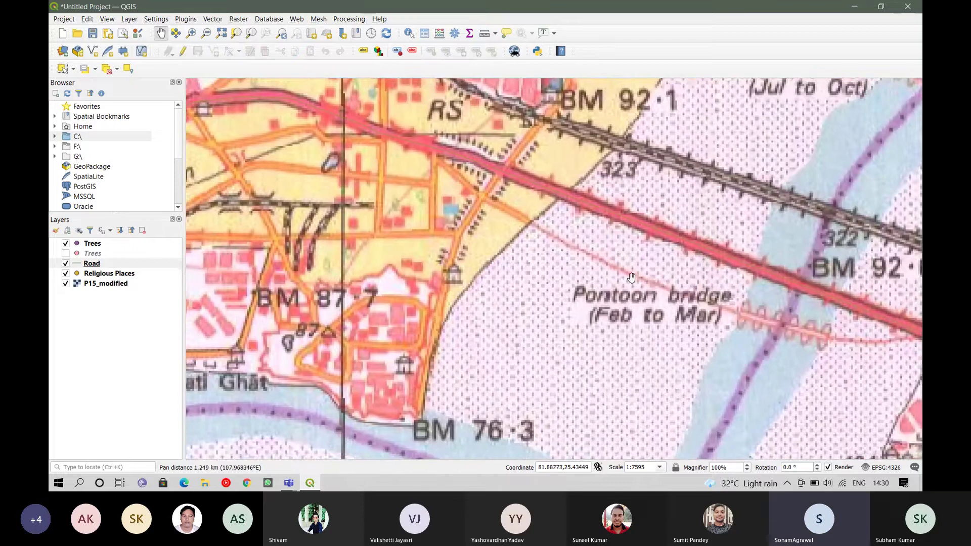
pyautogui.moveTo(674, 300); pyautogui.dragTo(546, 244)
pyautogui.moveTo(762, 320); pyautogui.dragTo(551, 276)
pyautogui.moveTo(852, 297); pyautogui.dragTo(639, 292)
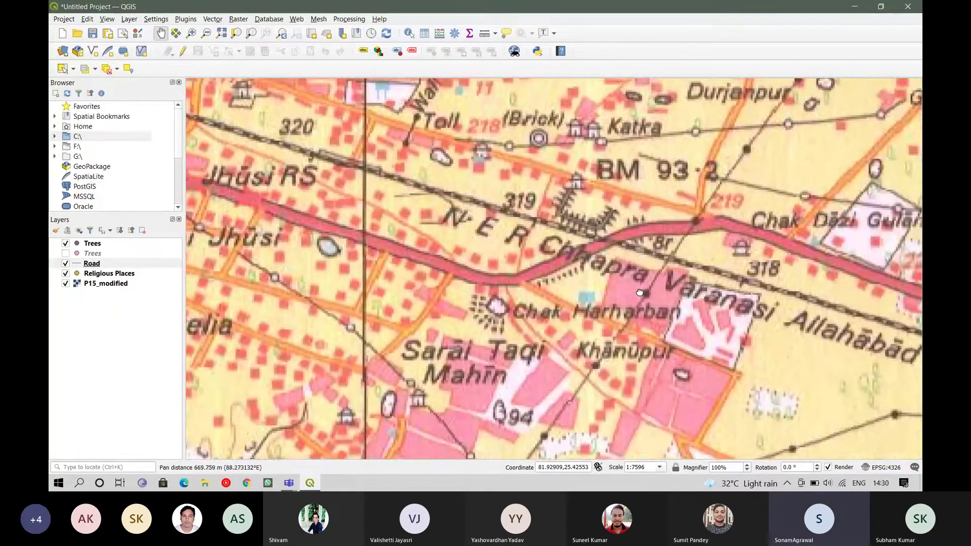
pyautogui.moveTo(791, 293); pyautogui.dragTo(639, 292)
pyautogui.moveTo(834, 296); pyautogui.dragTo(657, 291)
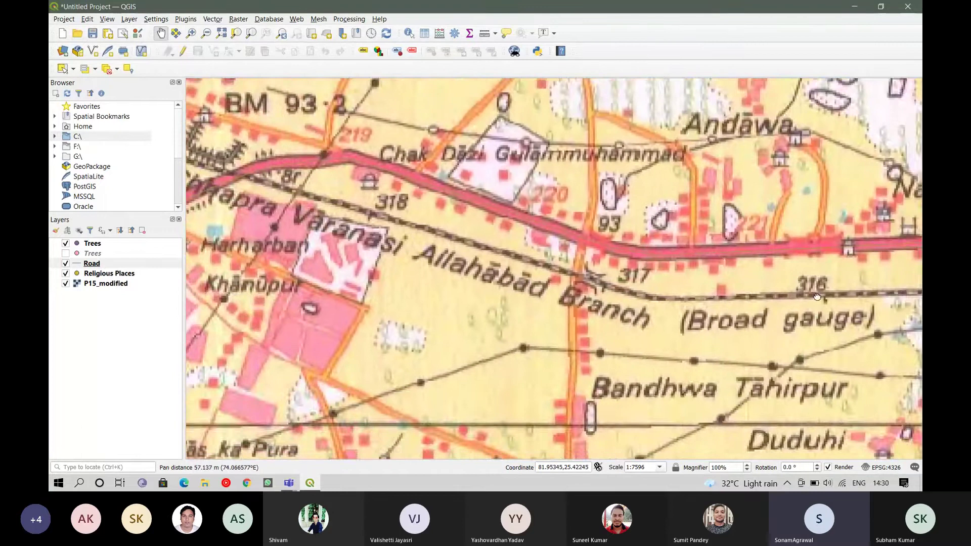
pyautogui.moveTo(834, 288); pyautogui.dragTo(594, 324)
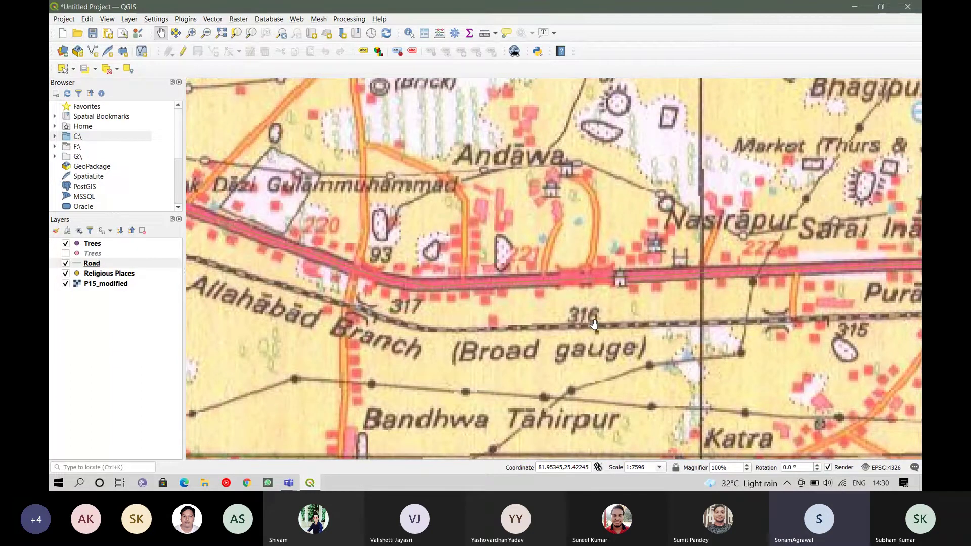
pyautogui.scroll(-1, 594, 323)
pyautogui.scroll(-3, 594, 324)
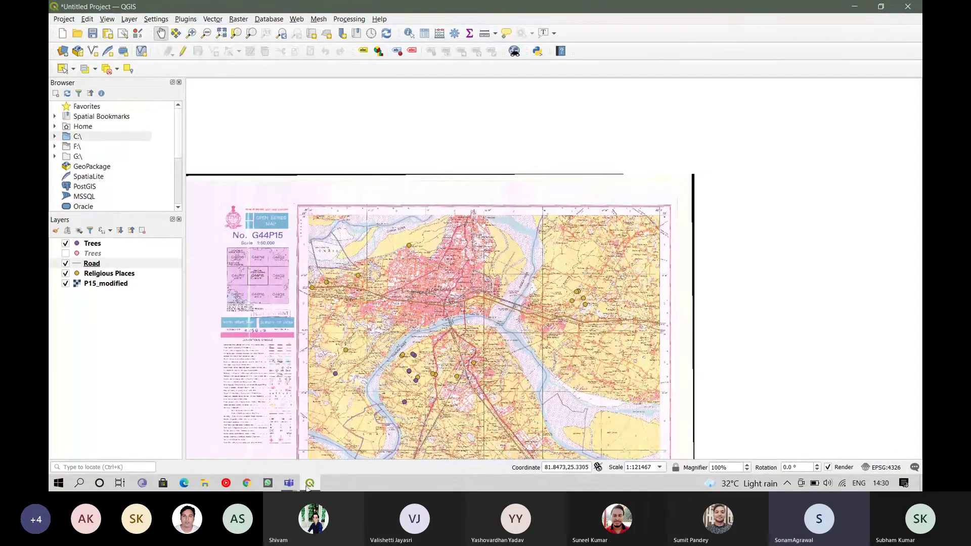
# Step: Switch to the Geoinformatics Lab I meeting in Microsoft Teams and stop sharing the screen
pyautogui.moveTo(291, 484)
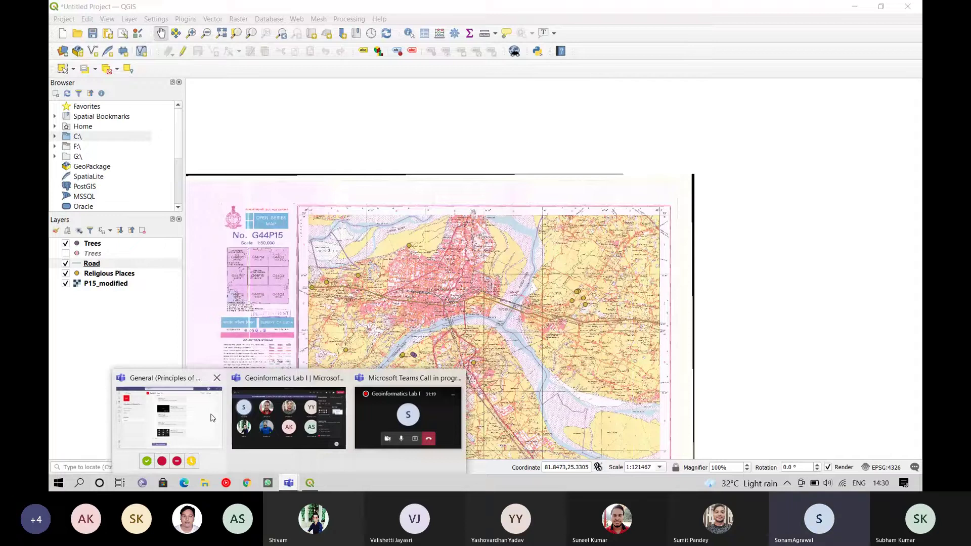
pyautogui.click(182, 462)
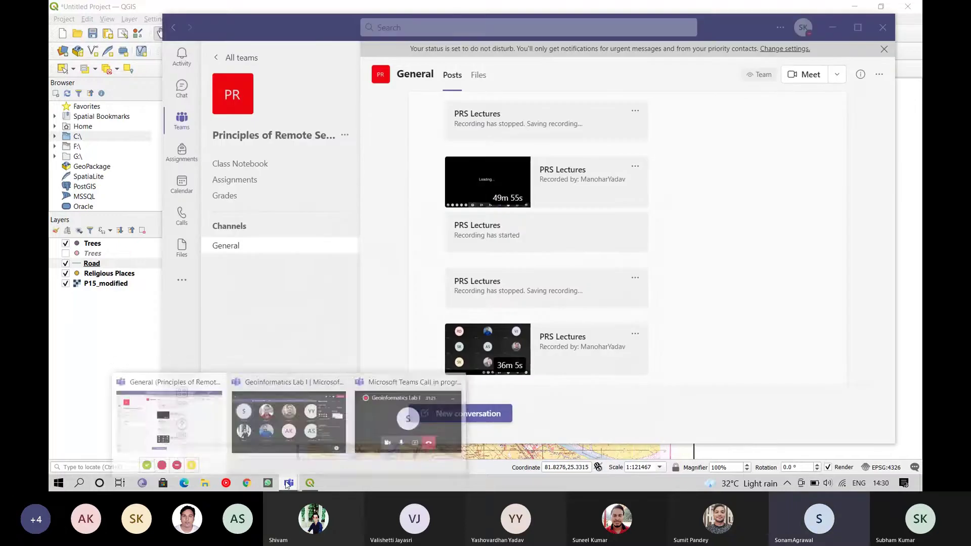
pyautogui.moveTo(289, 483)
pyautogui.click(282, 427)
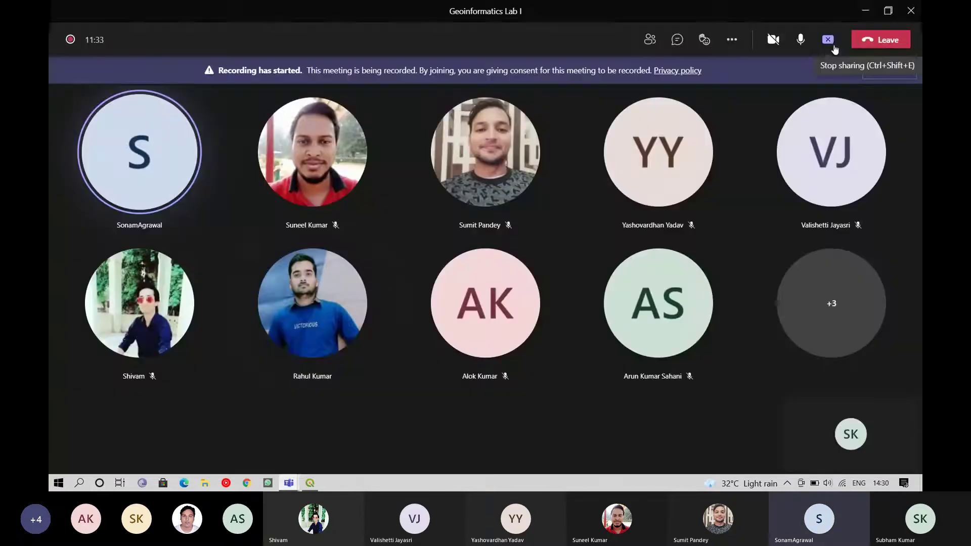
pyautogui.click(828, 40)
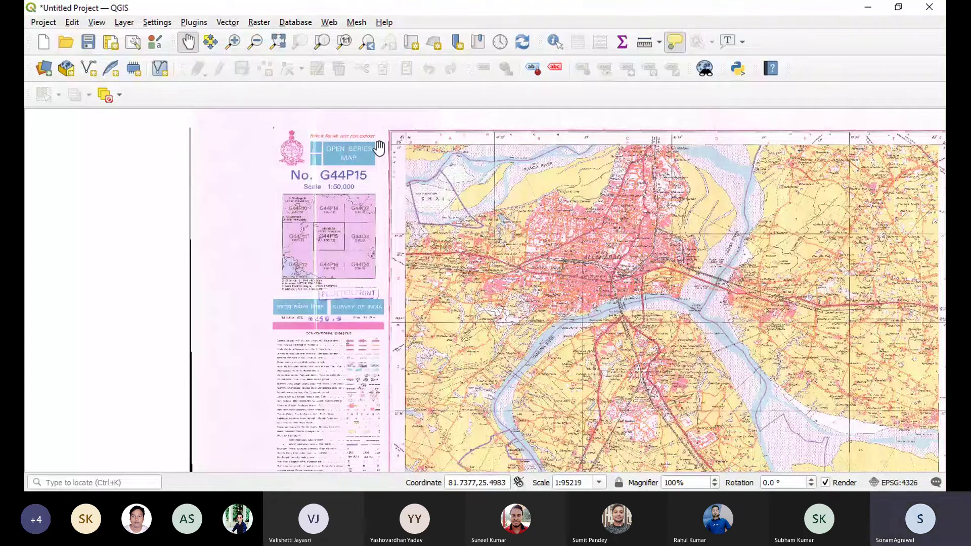
# Step: Inspect the latitude and longitude labels at the northwest corner of toposheet G44P15 in QGIS
pyautogui.scroll(1, 409, 154)
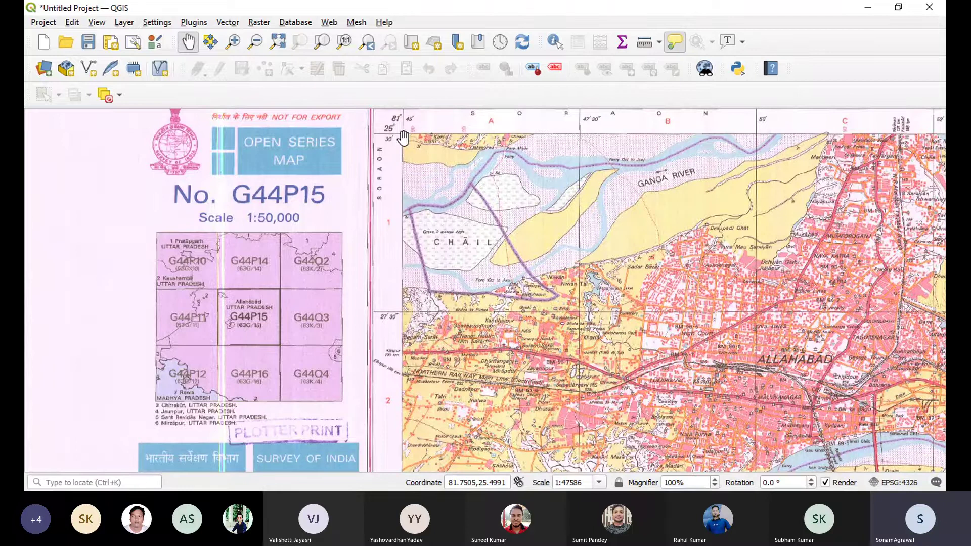
pyautogui.scroll(1, 403, 134)
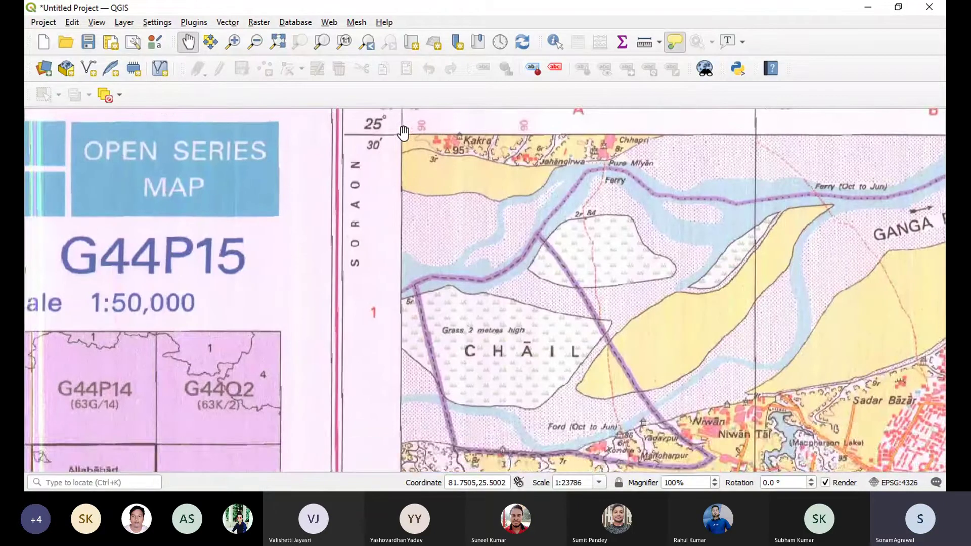
pyautogui.moveTo(403, 133); pyautogui.dragTo(405, 181)
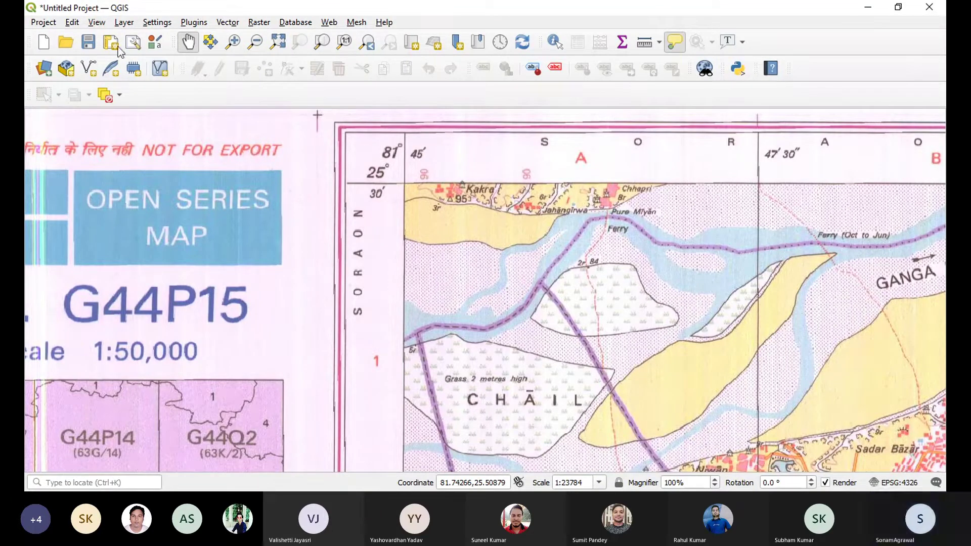
# Step: Try to add road.shp from the Documents folder as a raster layer, and close the data source manager
pyautogui.click(124, 22)
pyautogui.hotkey('ctrl', 'shift', 'r')
pyautogui.click(911, 134)
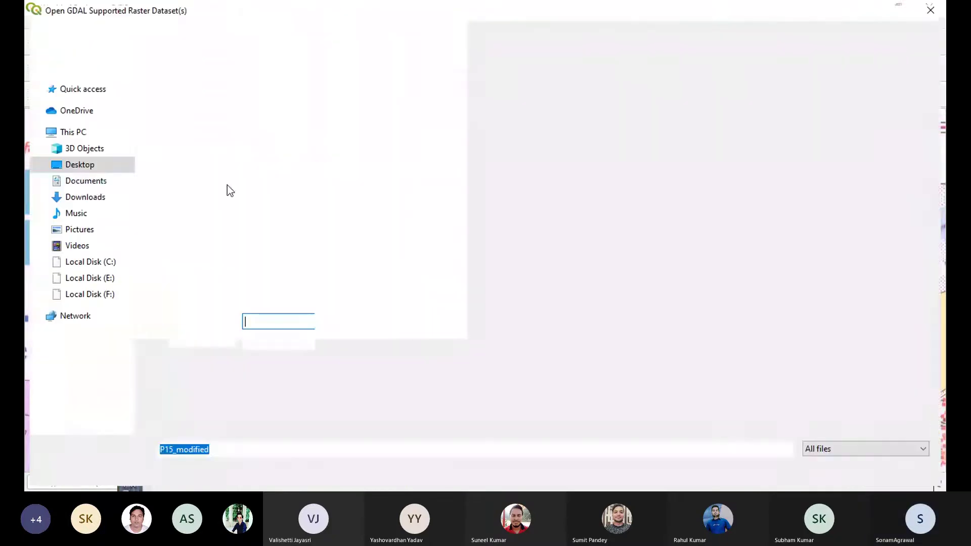
pyautogui.click(86, 181)
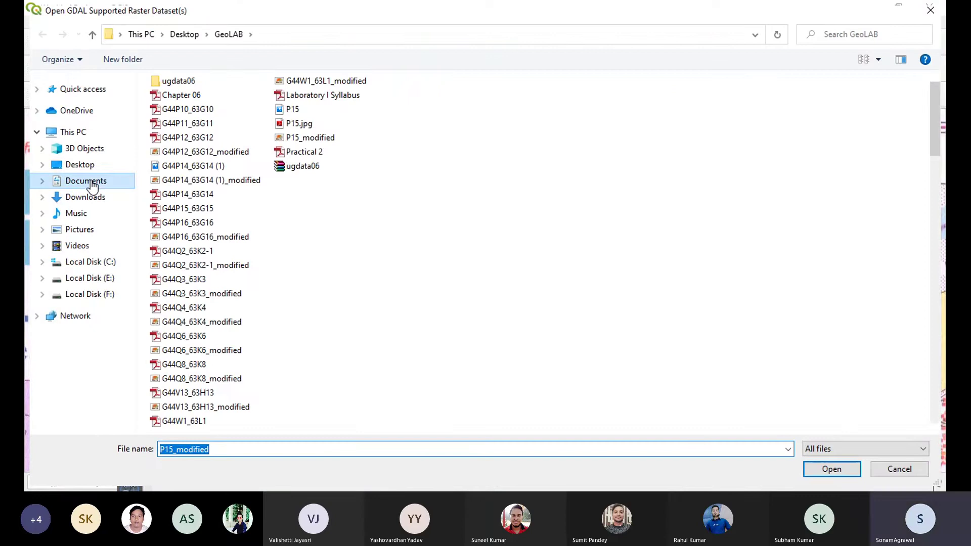
pyautogui.scroll(-13, 190, 280)
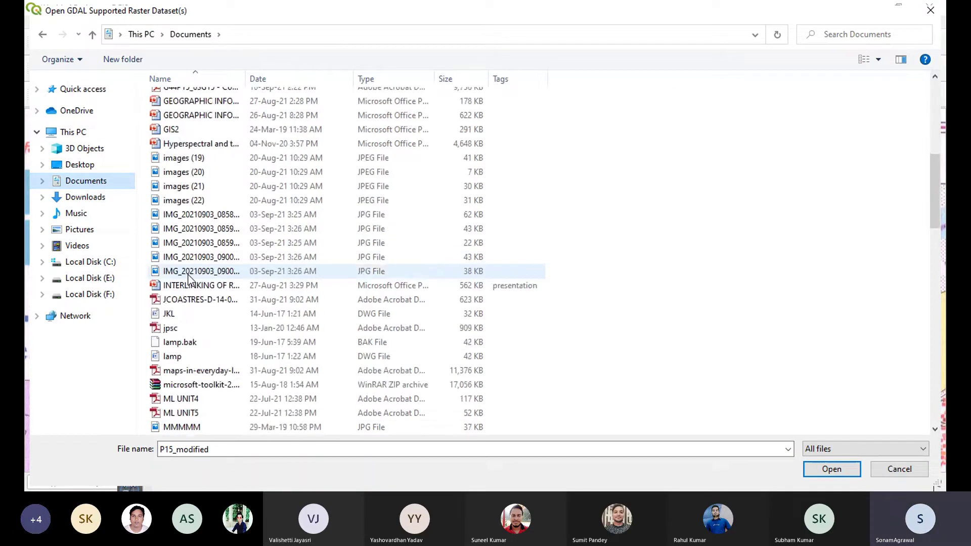
pyautogui.scroll(-9, 190, 281)
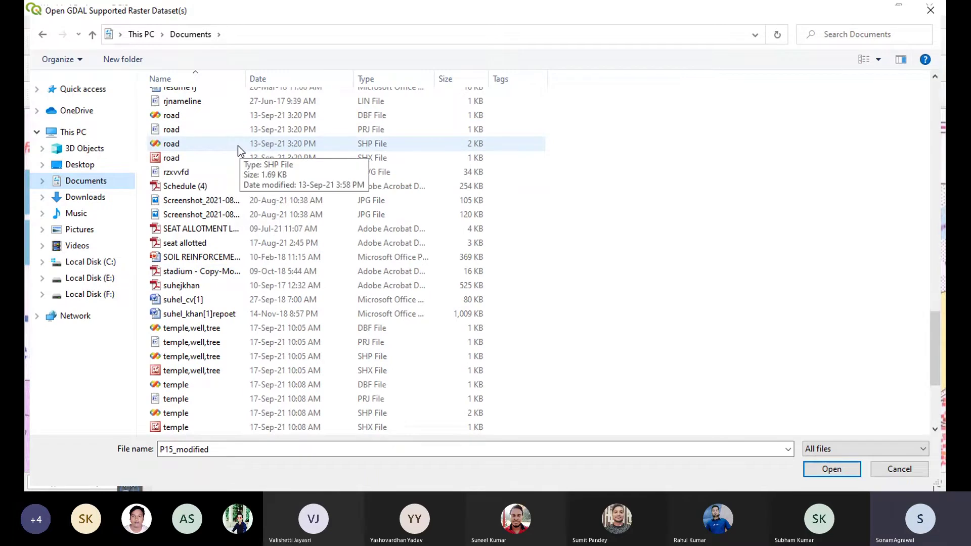
pyautogui.doubleClick(240, 144)
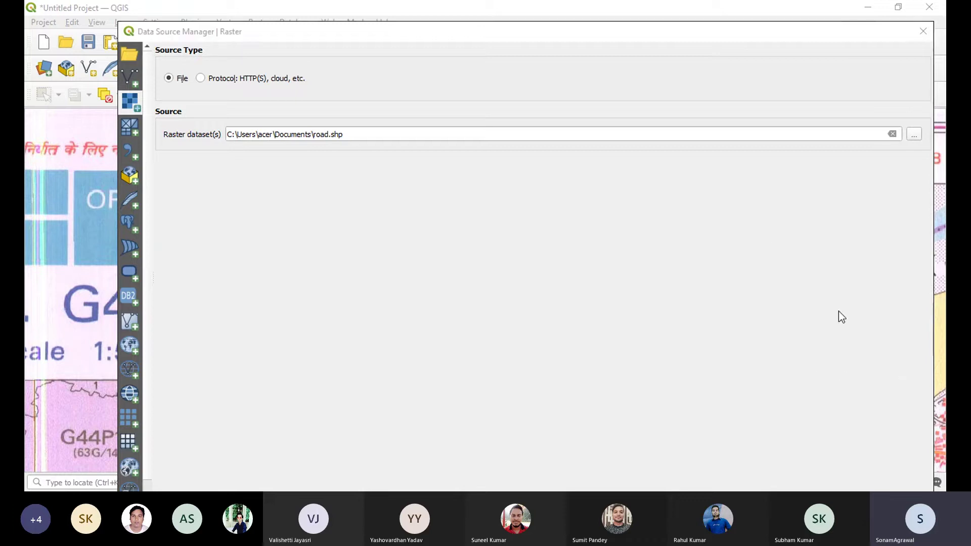
pyautogui.doubleClick(595, 21)
pyautogui.click(849, 483)
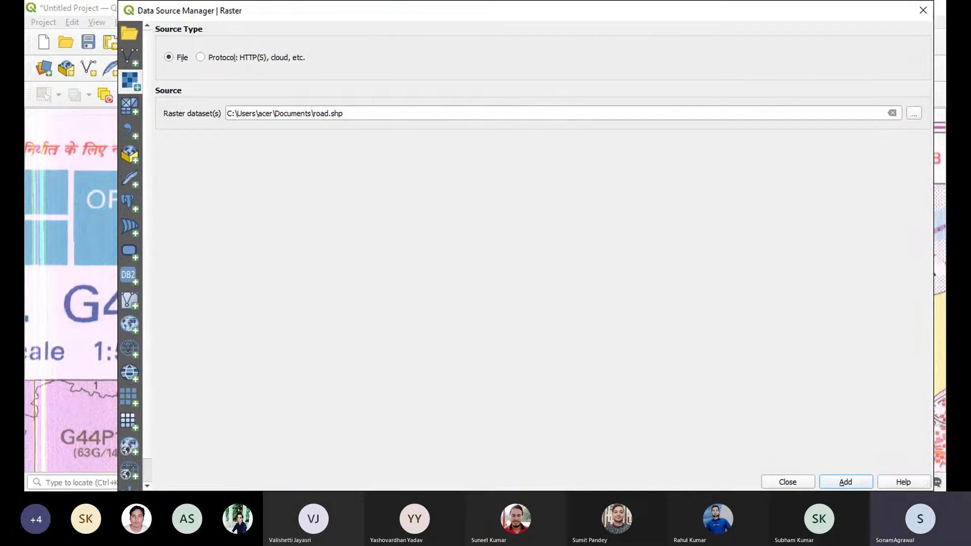
pyautogui.click(782, 483)
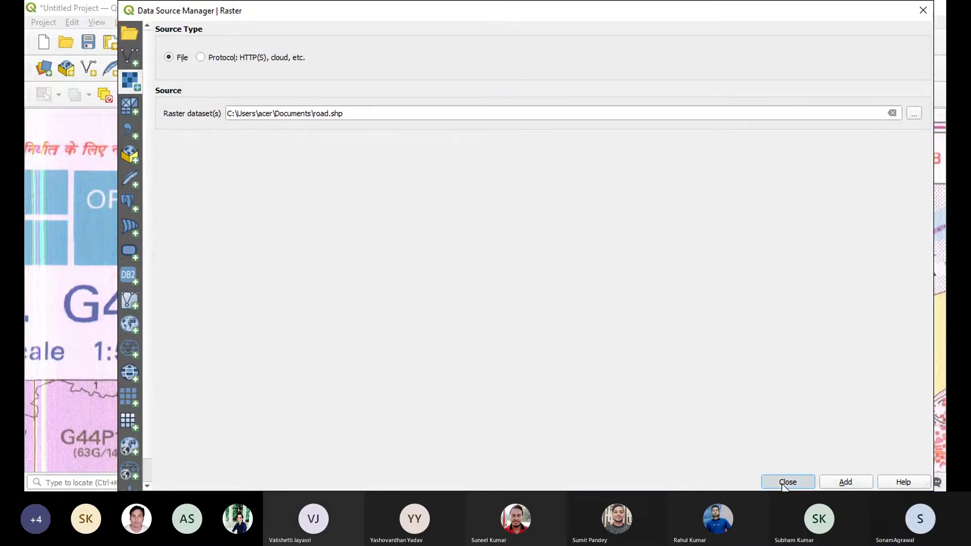
# Step: Examine the Chail area and the rest of the G44P15 sheet for the road feature
pyautogui.scroll(-1, 497, 318)
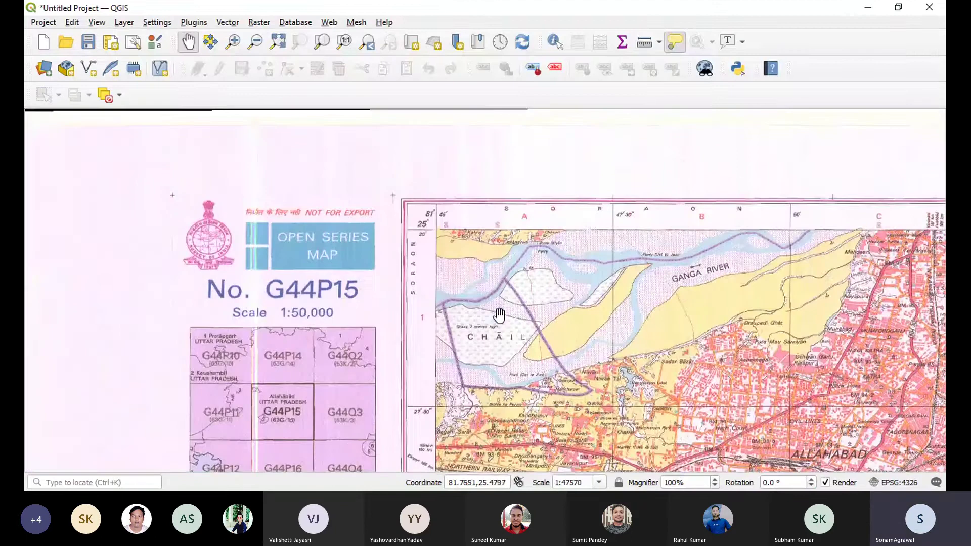
pyautogui.scroll(2, 471, 220)
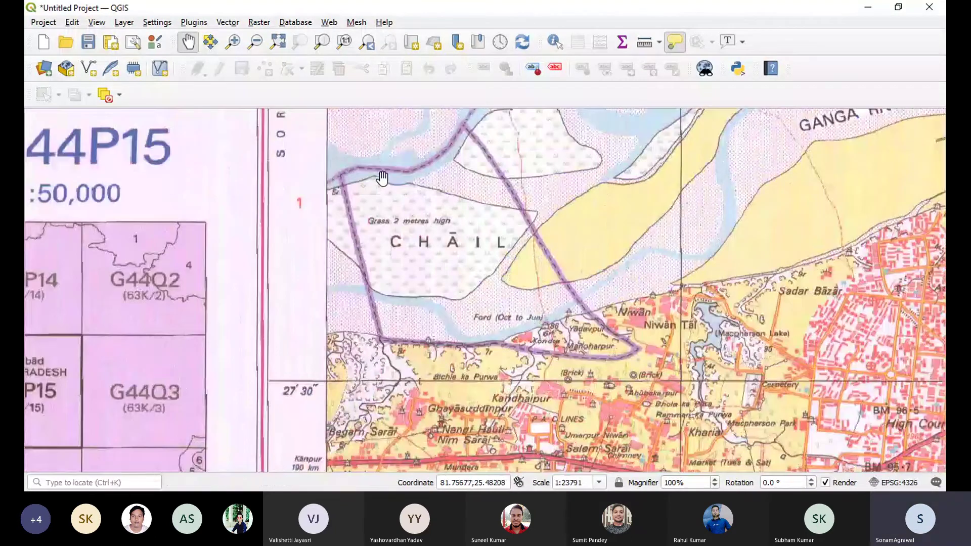
pyautogui.scroll(-1, 383, 178)
pyautogui.scroll(-1, 383, 178)
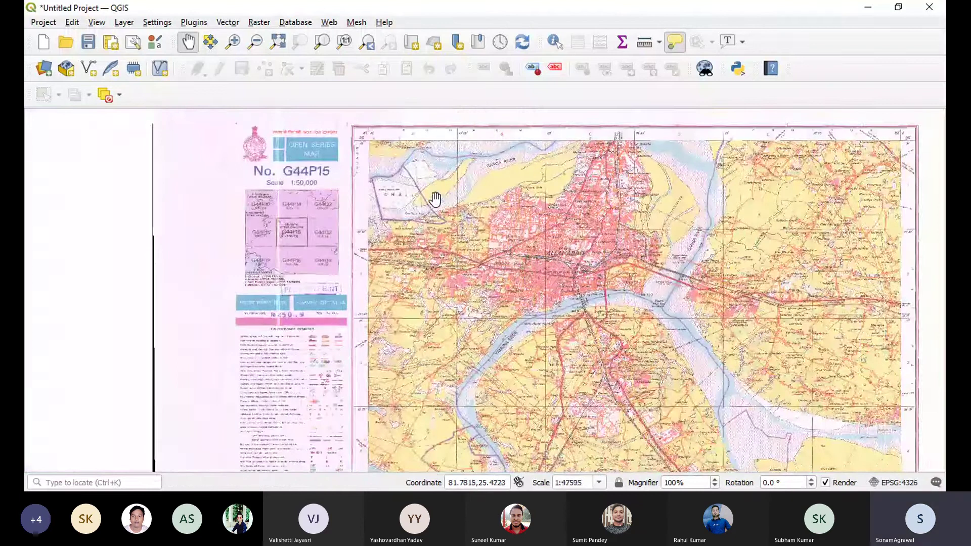
pyautogui.scroll(1, 434, 199)
pyautogui.moveTo(313, 162); pyautogui.dragTo(442, 252)
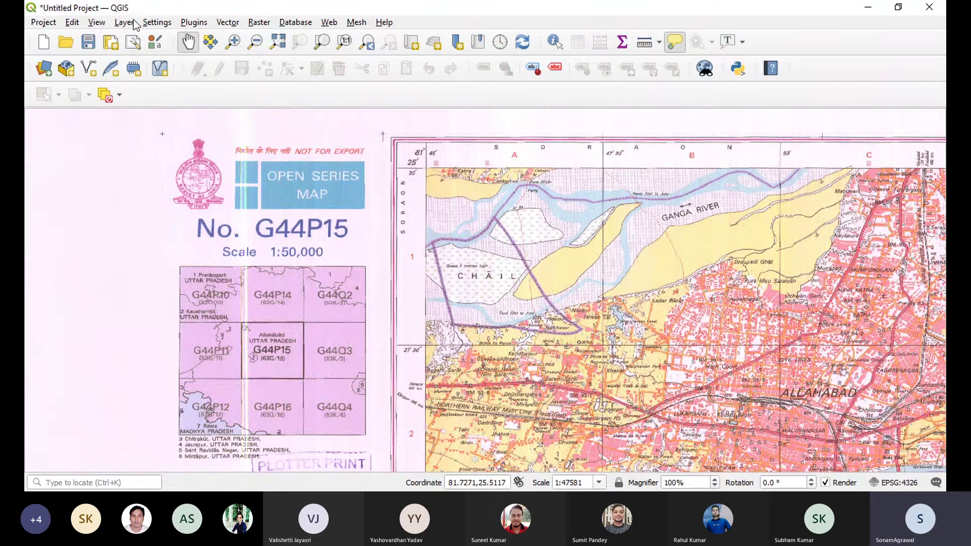
pyautogui.click(166, 70)
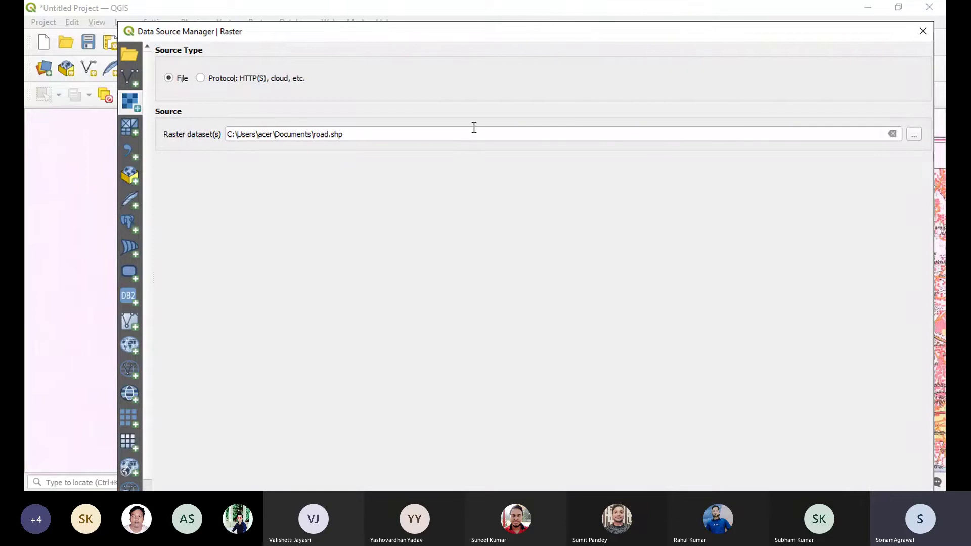
pyautogui.click(892, 134)
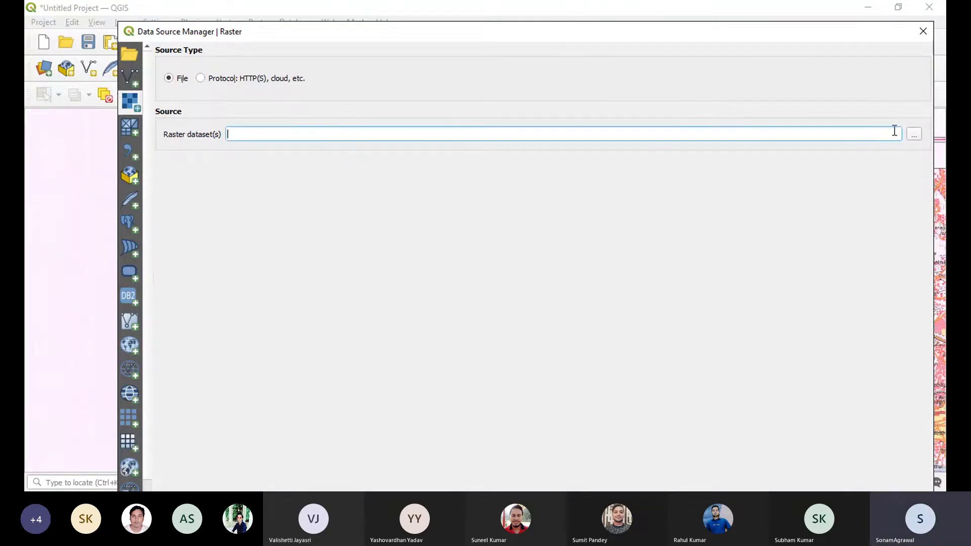
pyautogui.click(924, 32)
# Step: Open the vector layer source settings and browse the Documents folder for the road shapefile
pyautogui.click(124, 24)
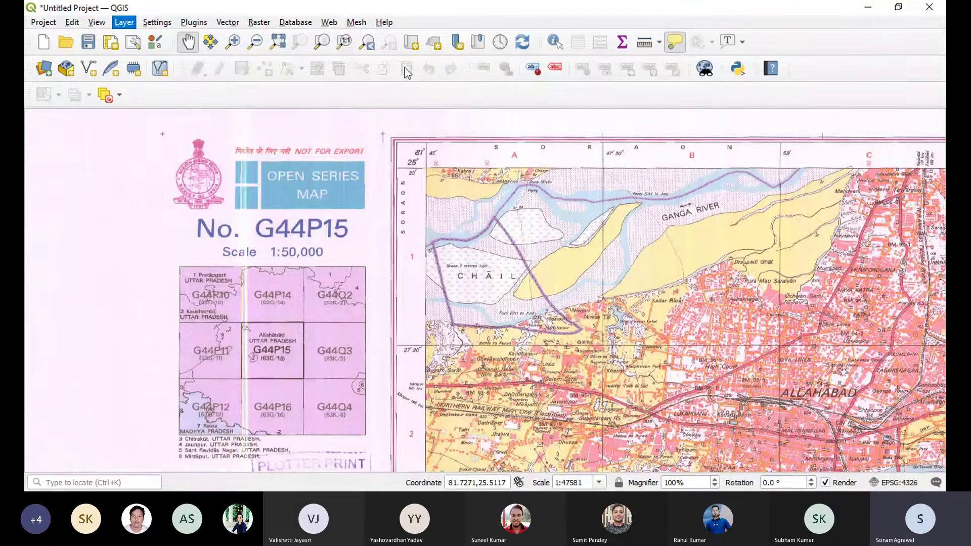
pyautogui.hotkey('ctrl', 'shift', 'v')
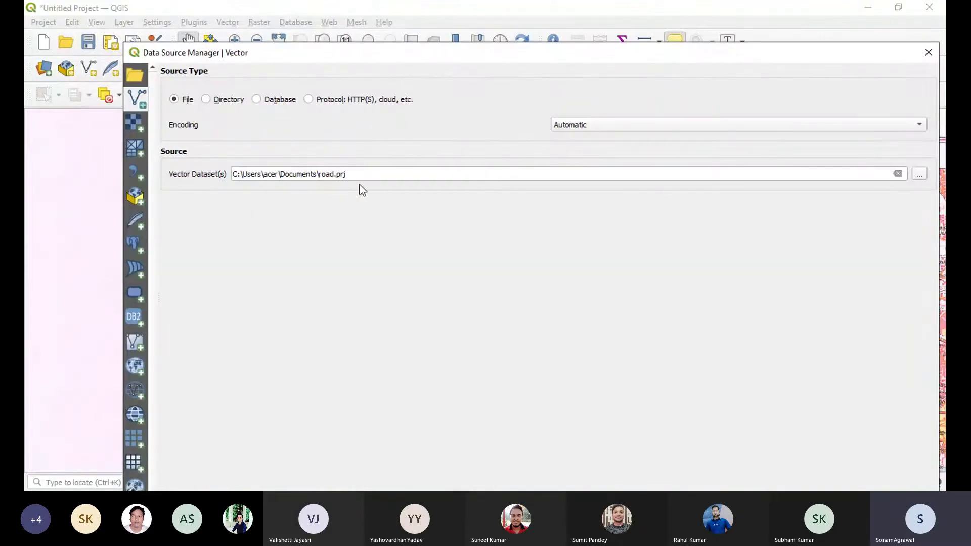
pyautogui.click(919, 176)
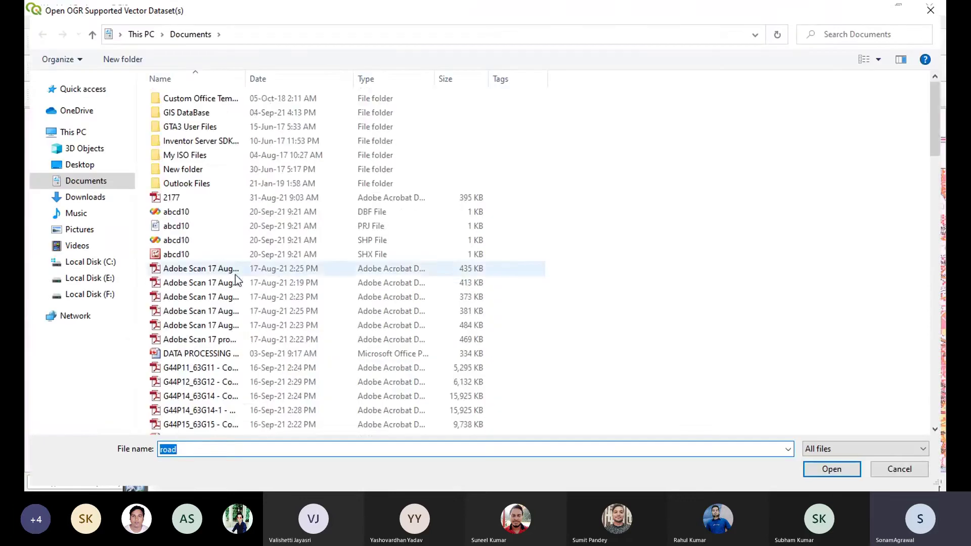
pyautogui.scroll(-10, 234, 272)
pyautogui.scroll(-3, 222, 272)
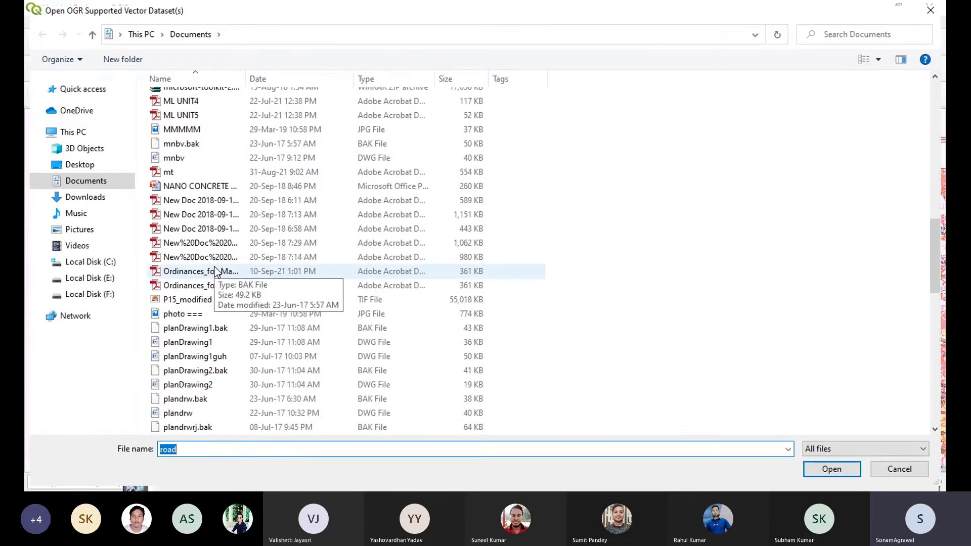
pyautogui.scroll(3, 413, 376)
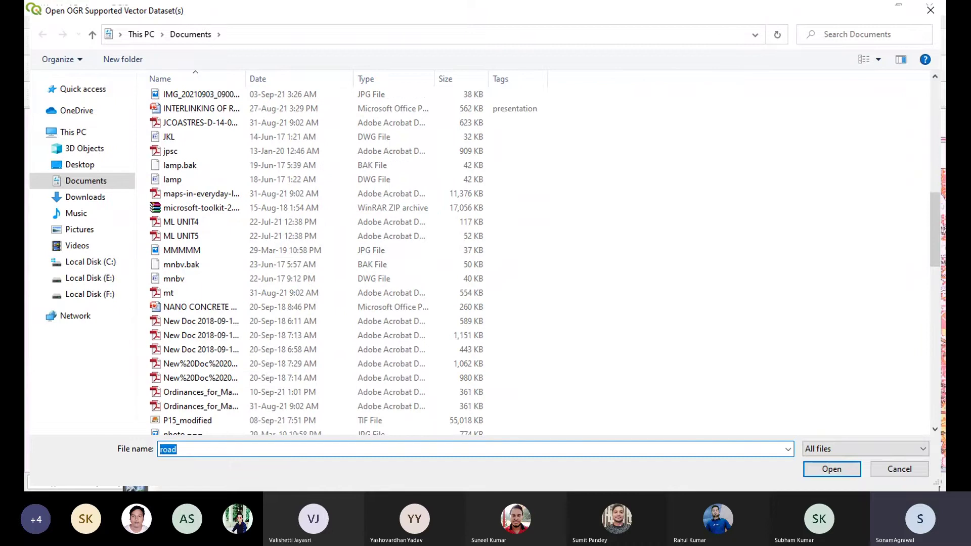
pyautogui.scroll(4, 150, 166)
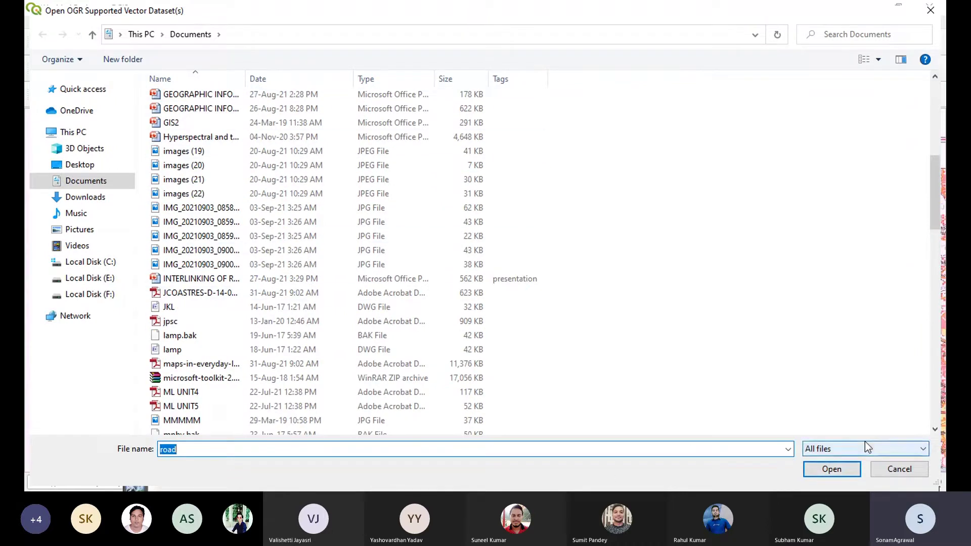
pyautogui.scroll(-1, 163, 313)
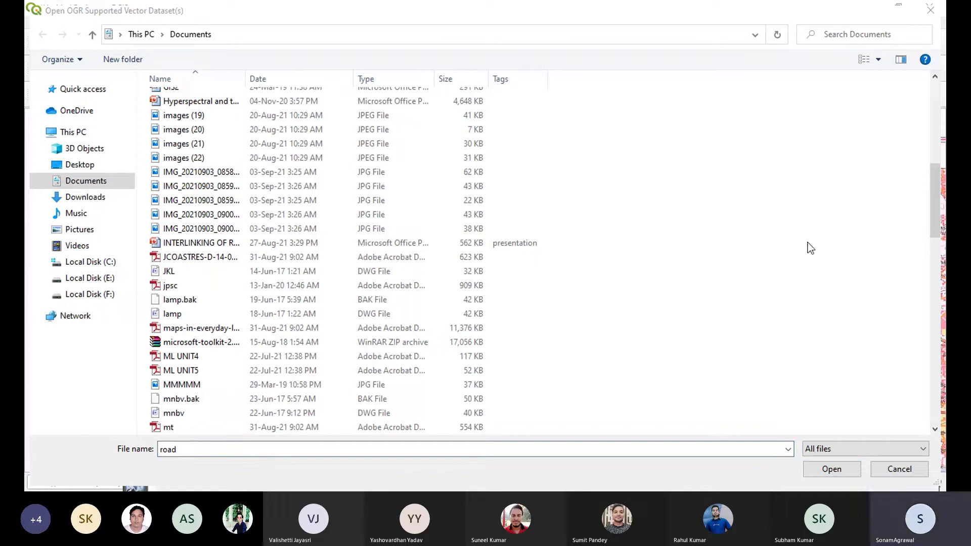
pyautogui.click(930, 10)
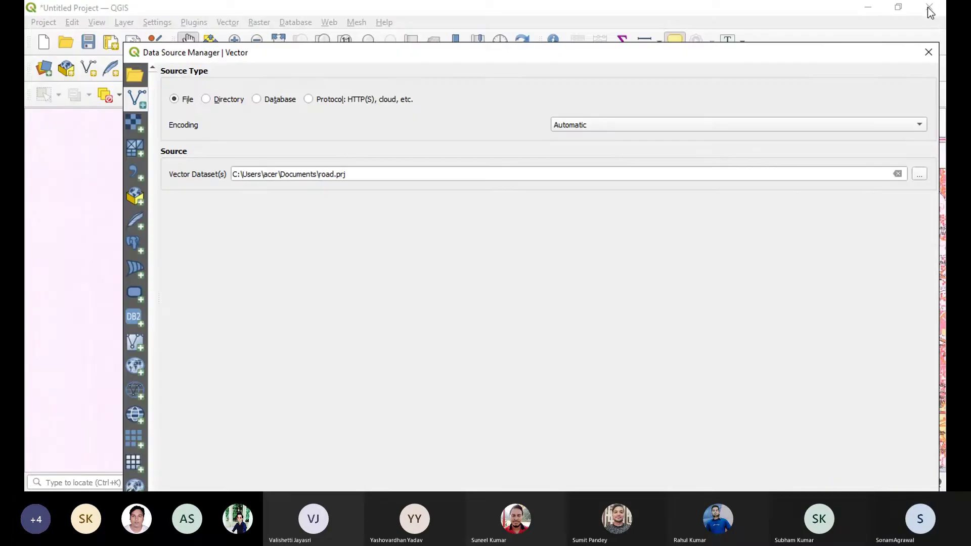
# Step: Clear the road.prj path from the vector dataset source and look through the Documents folder again for the road files
pyautogui.click(898, 174)
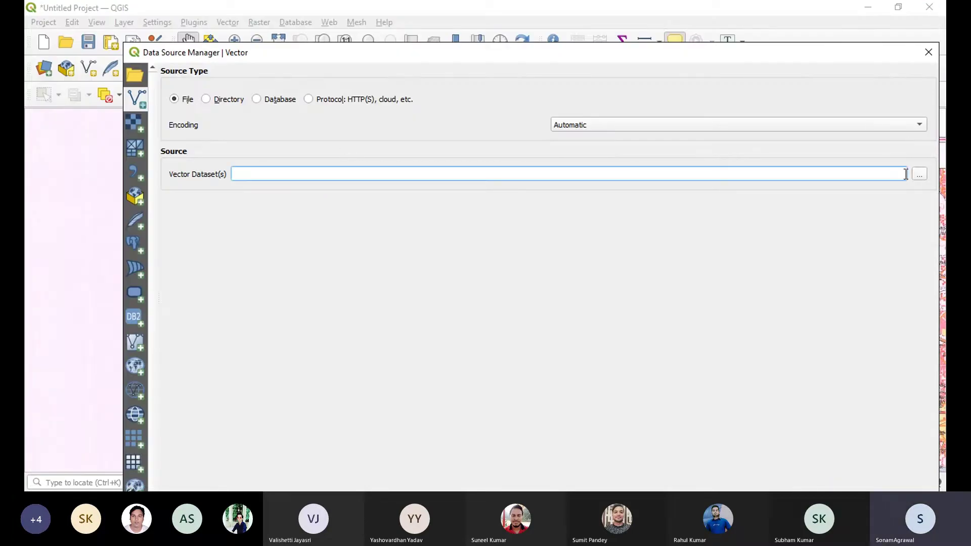
pyautogui.click(919, 174)
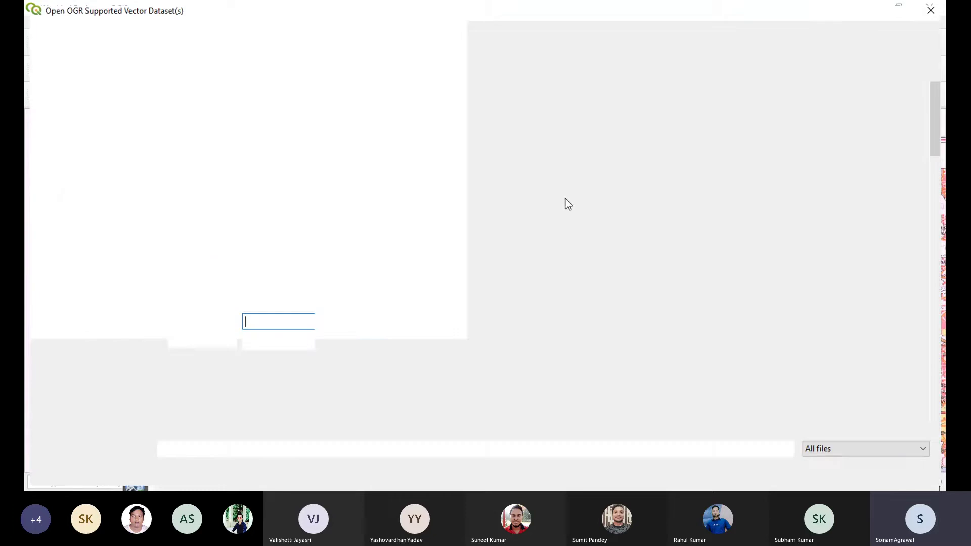
pyautogui.scroll(-5, 181, 274)
pyautogui.scroll(-15, 181, 274)
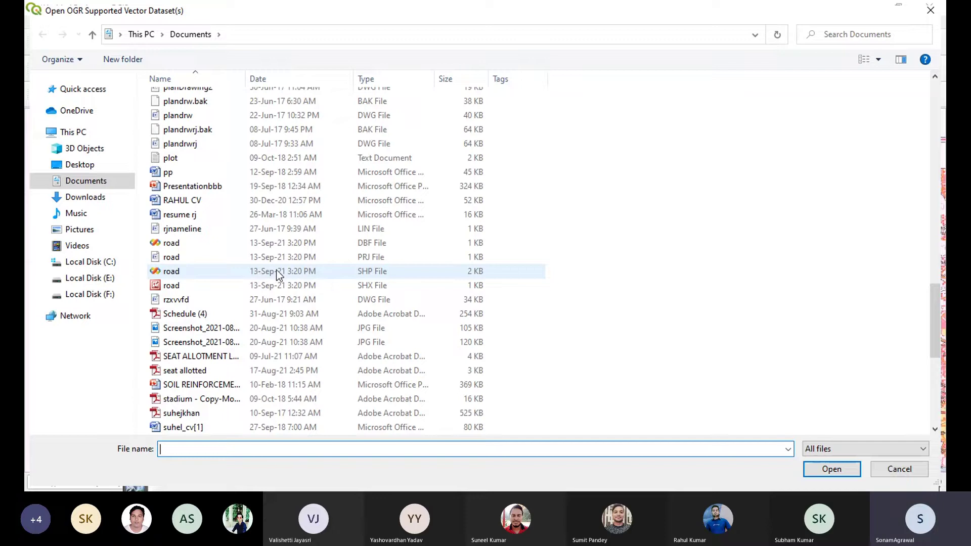
pyautogui.scroll(-3, 227, 313)
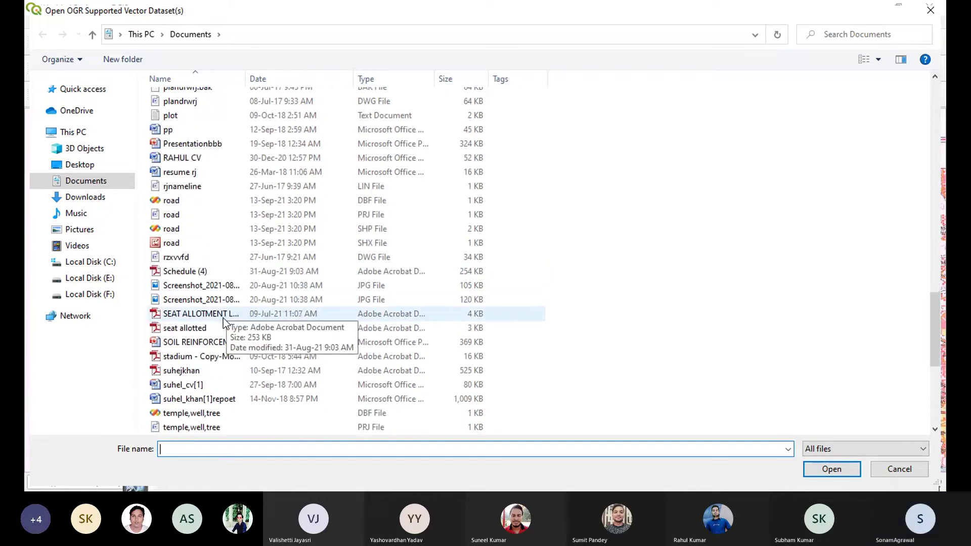
pyautogui.scroll(4, 255, 204)
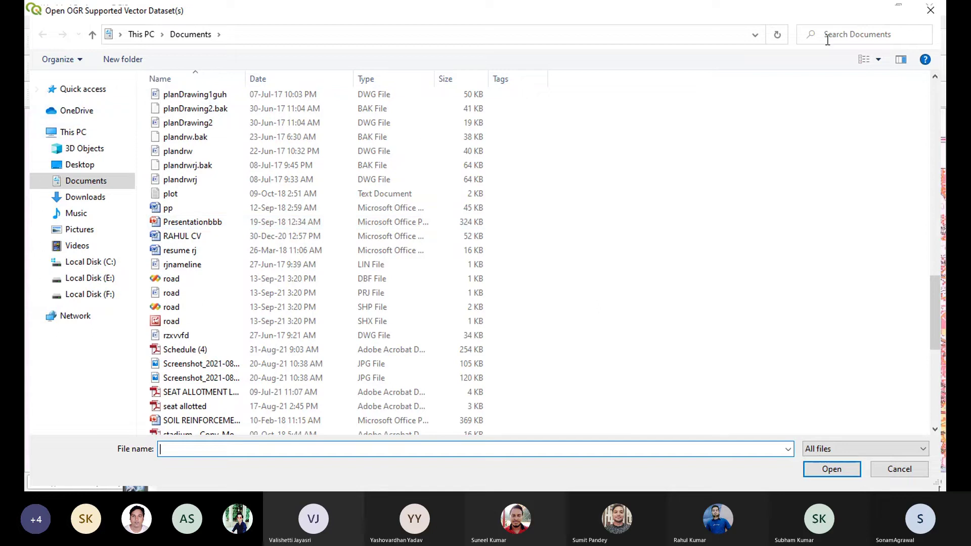
pyautogui.click(932, 12)
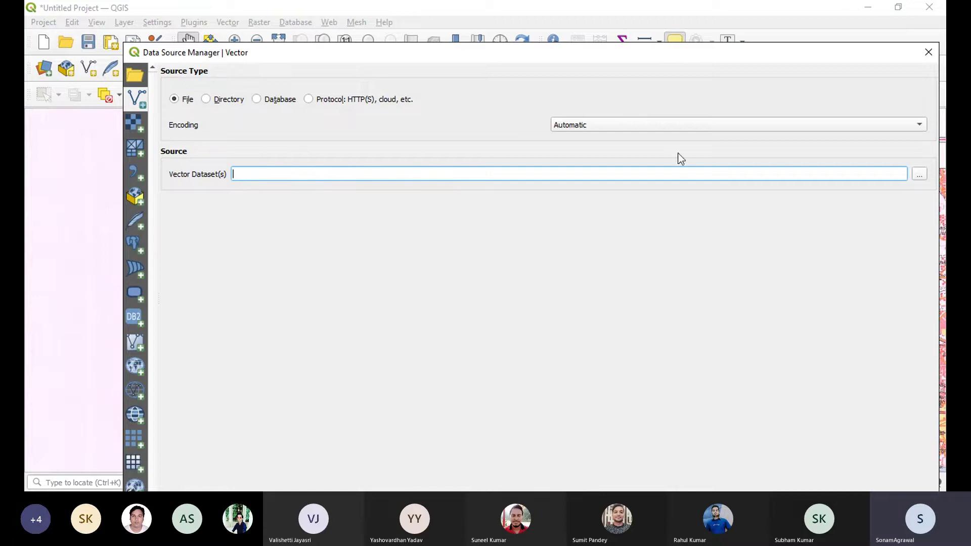
# Step: Add road.shp from the Documents folder as a vector layer, limiting the file list to ESRI Shapefiles, and close the data source manager
pyautogui.click(918, 174)
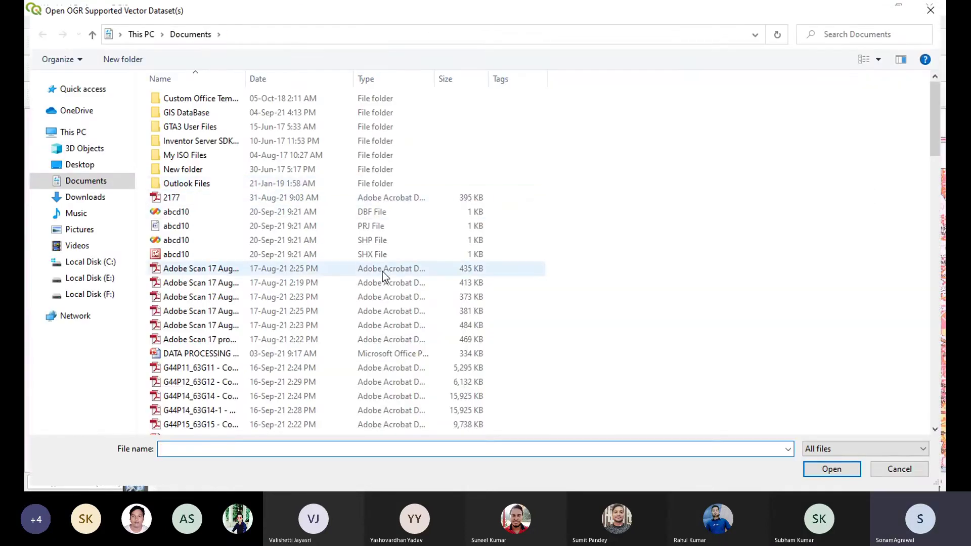
pyautogui.scroll(-6, 383, 272)
pyautogui.scroll(3, 363, 247)
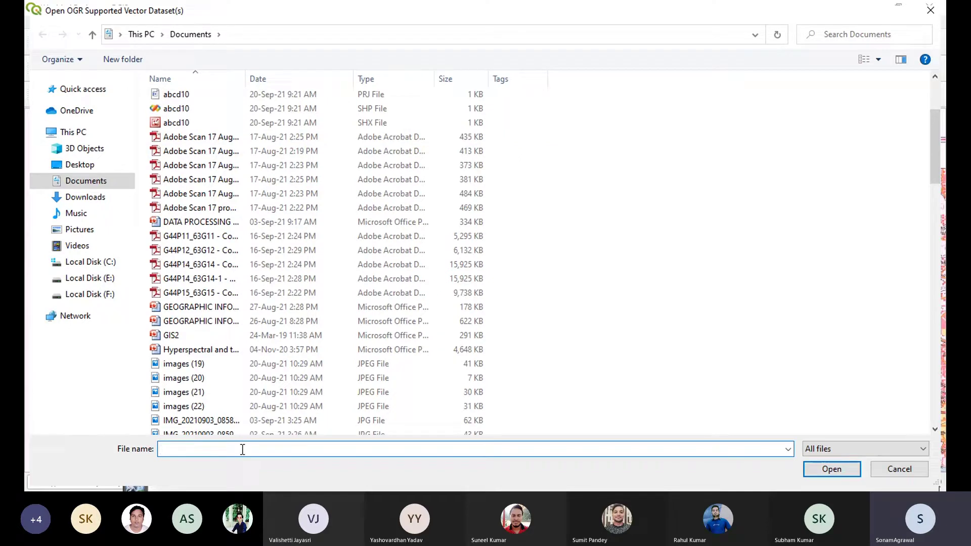
pyautogui.click(915, 450)
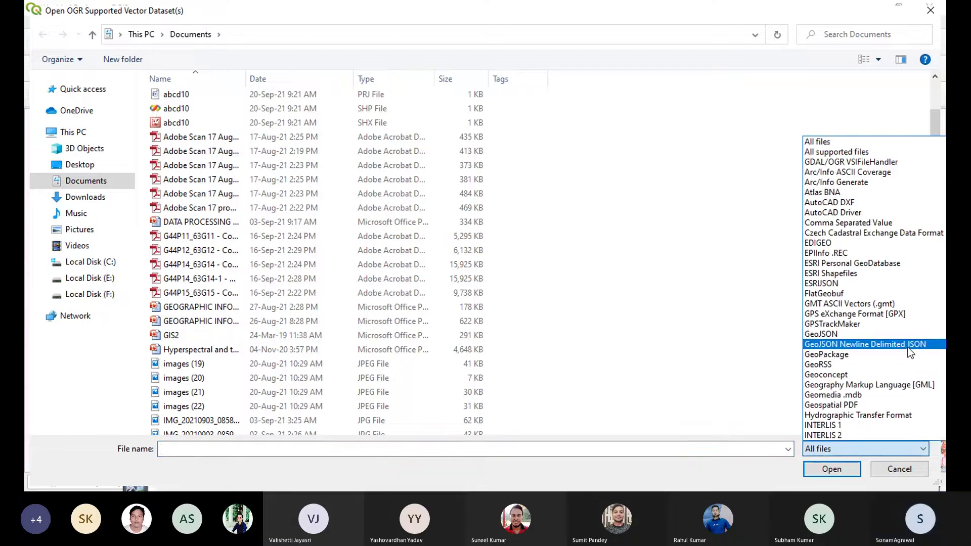
pyautogui.click(904, 273)
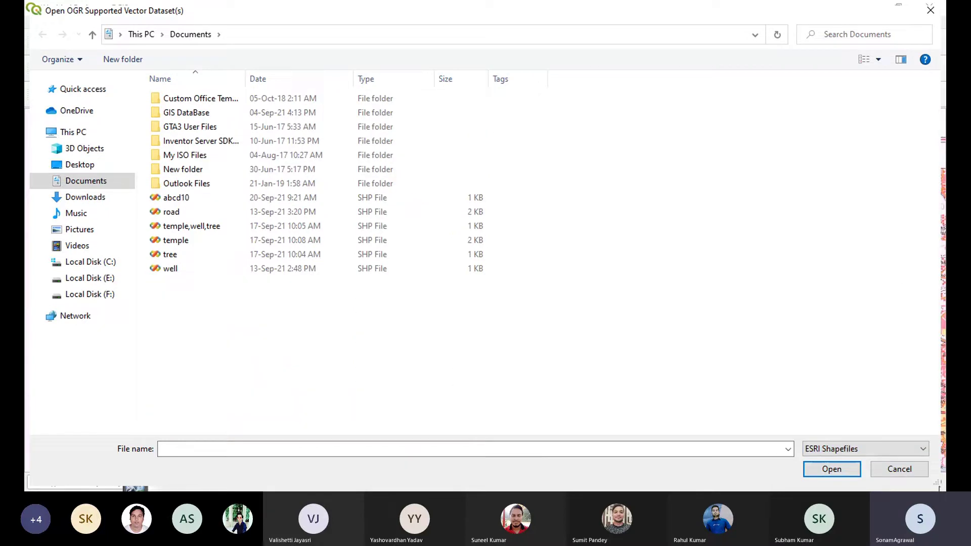
pyautogui.click(219, 217)
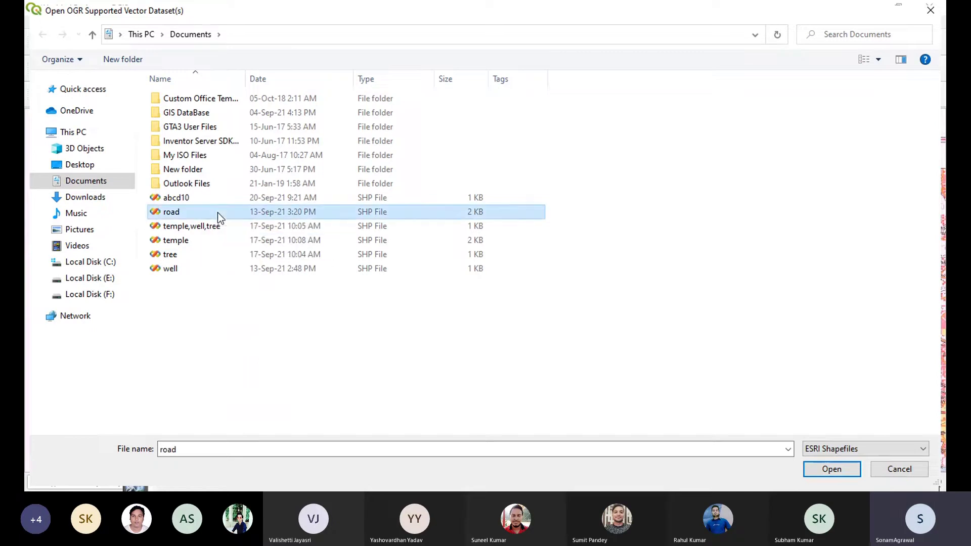
pyautogui.click(831, 469)
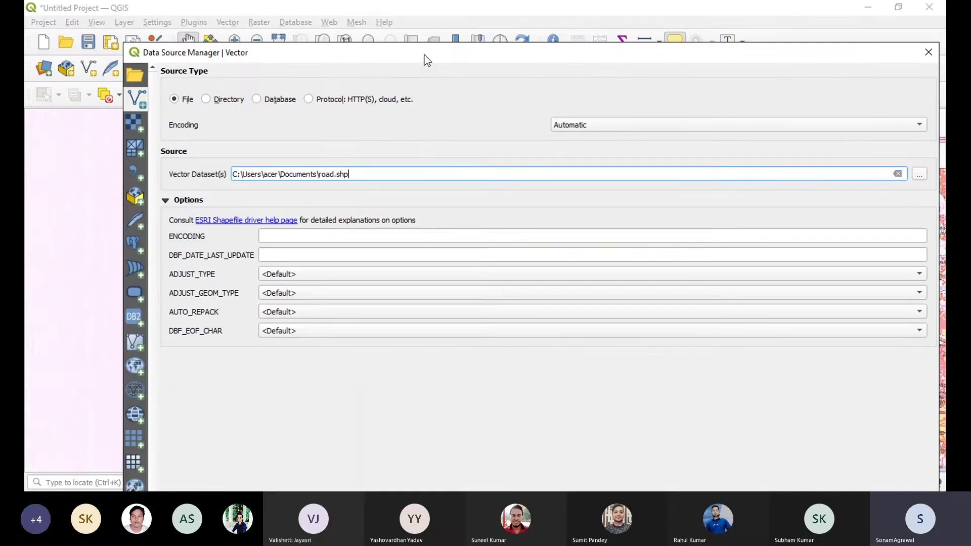
pyautogui.moveTo(437, 51); pyautogui.dragTo(438, 8)
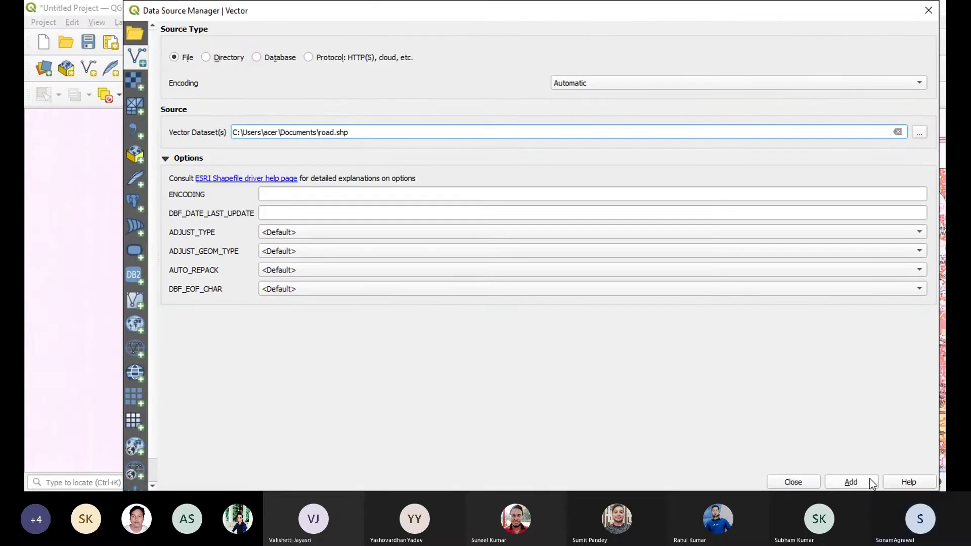
pyautogui.click(851, 481)
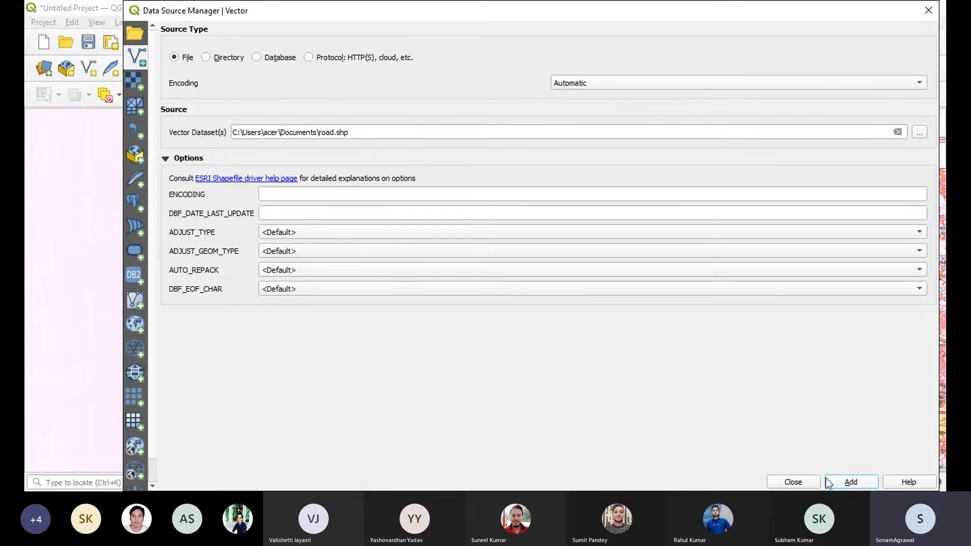
pyautogui.click(792, 483)
# Step: Examine the Chail area and the roads south of it on sheet G44P15 for the added road layer
pyautogui.scroll(-1, 577, 377)
pyautogui.scroll(3, 577, 377)
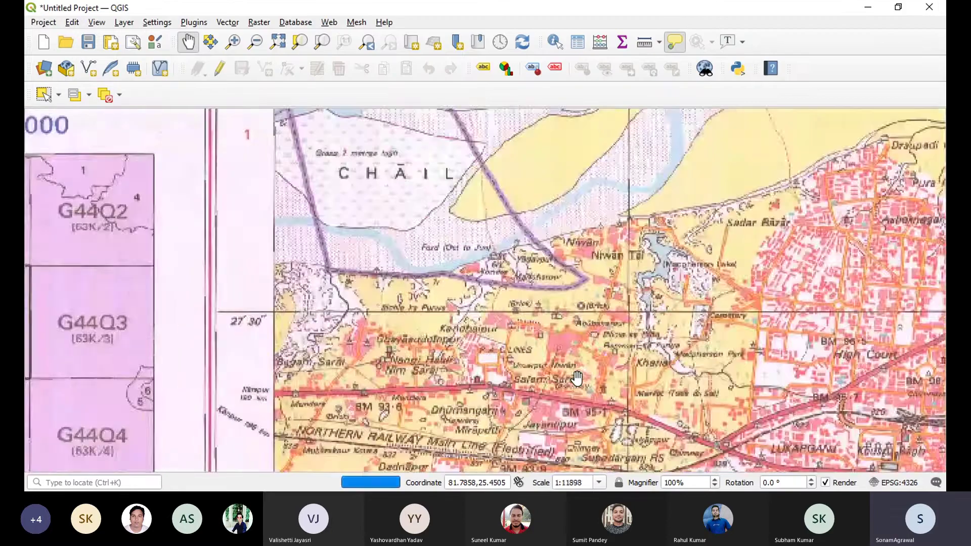
pyautogui.scroll(-1, 577, 378)
pyautogui.scroll(-1, 577, 378)
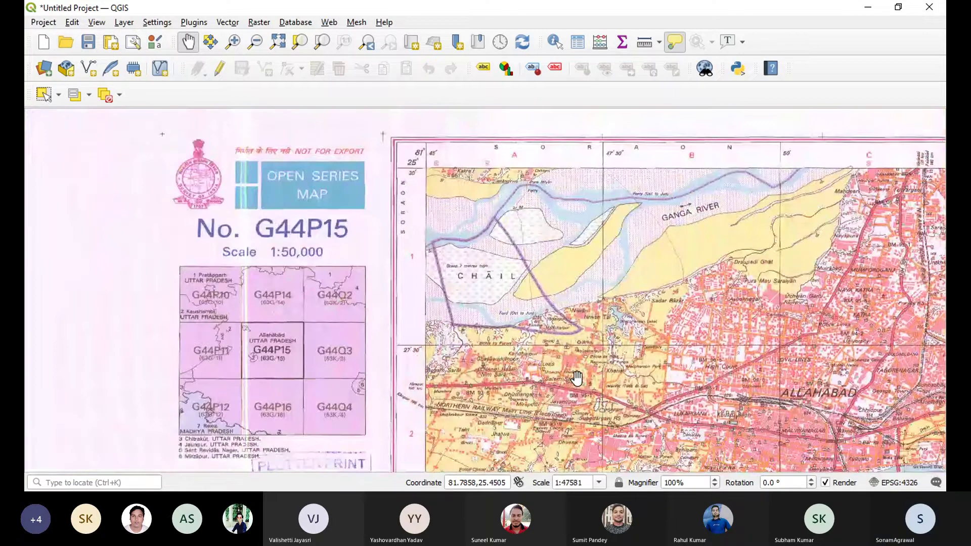
pyautogui.moveTo(576, 378); pyautogui.dragTo(540, 297)
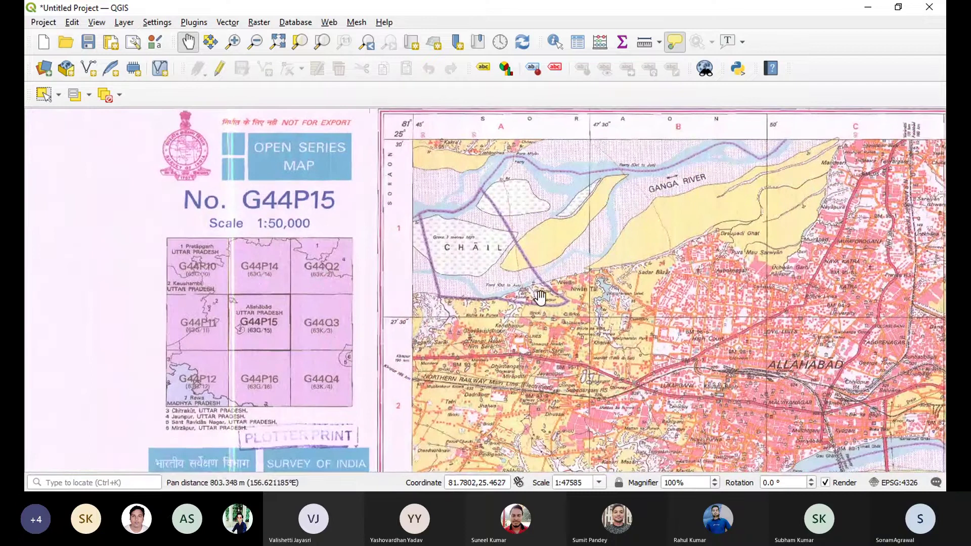
pyautogui.scroll(1, 540, 297)
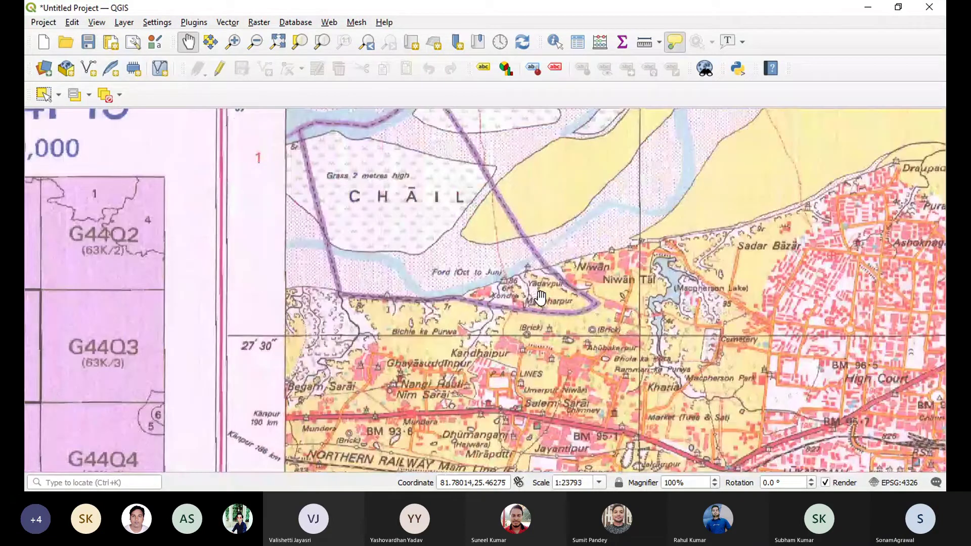
pyautogui.scroll(-1, 540, 297)
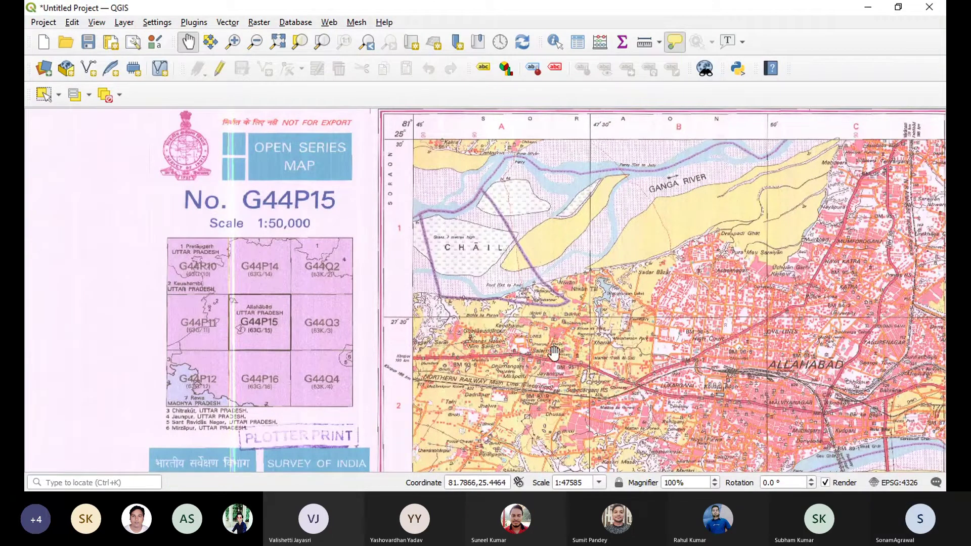
pyautogui.scroll(1, 510, 256)
pyautogui.scroll(-1, 510, 256)
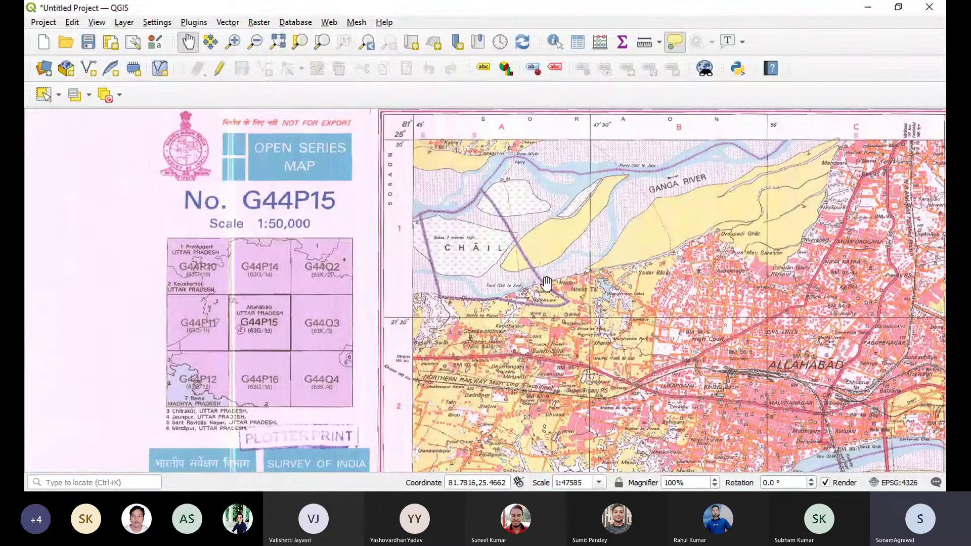
# Step: Examine the main road from the Kanpur 190 km label at the sheet's western edge eastward to Lukarganj for the road layer
pyautogui.moveTo(546, 282); pyautogui.dragTo(477, 232)
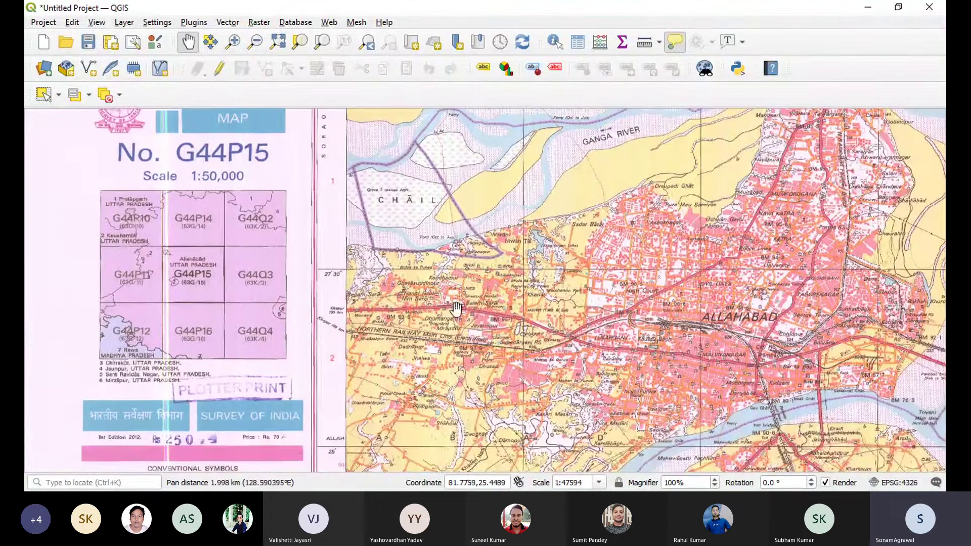
pyautogui.moveTo(456, 300); pyautogui.dragTo(453, 291)
pyautogui.scroll(2, 312, 320)
pyautogui.scroll(1, 459, 262)
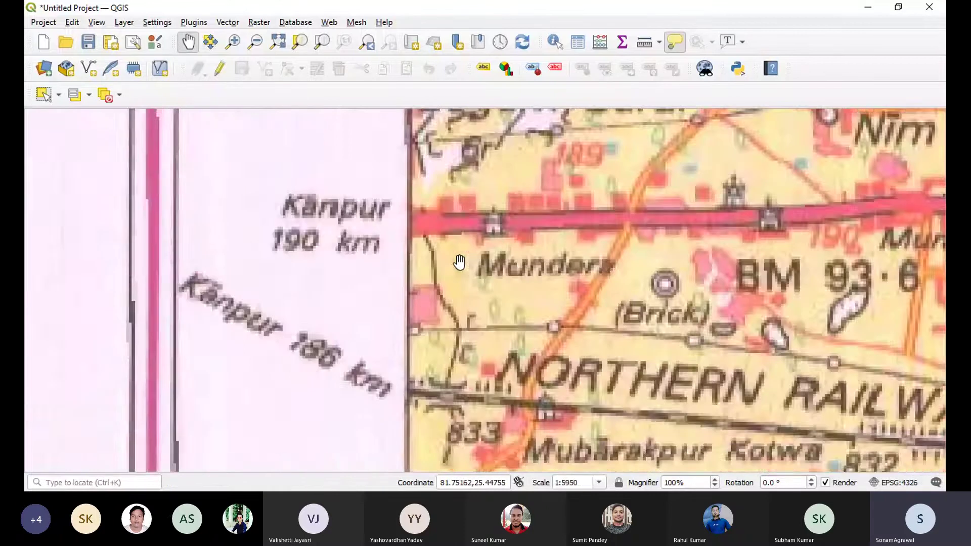
pyautogui.scroll(-1, 459, 262)
pyautogui.scroll(1, 459, 261)
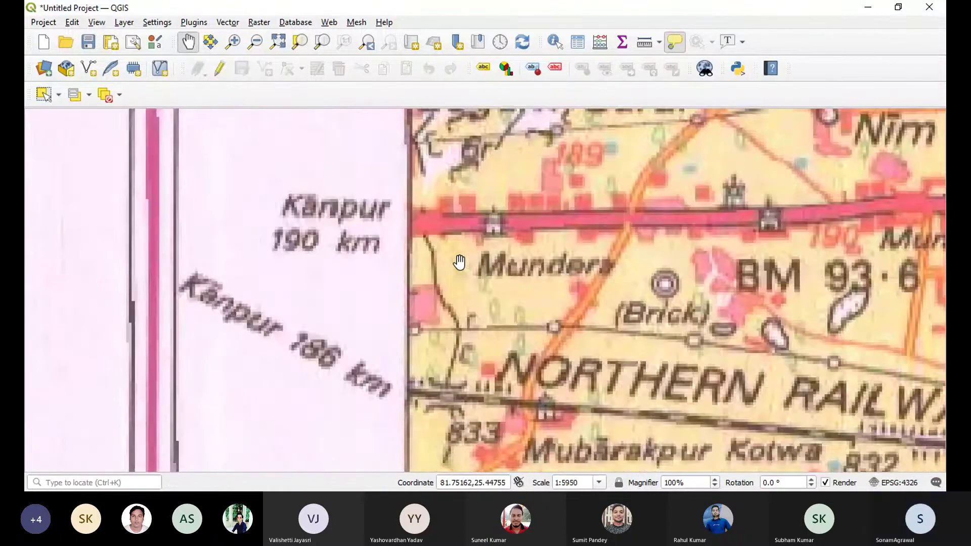
pyautogui.scroll(1, 459, 262)
pyautogui.scroll(-3, 459, 262)
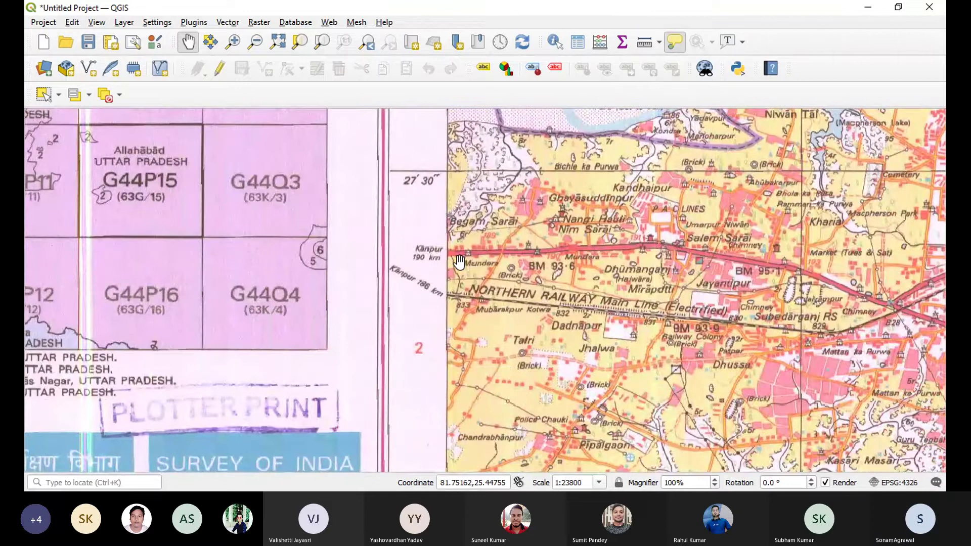
pyautogui.scroll(1, 459, 261)
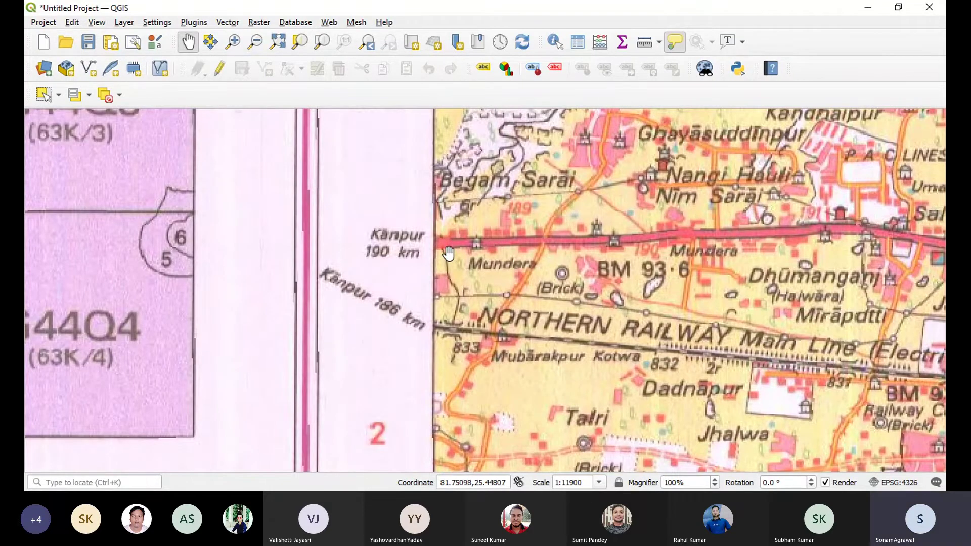
pyautogui.scroll(-2, 448, 253)
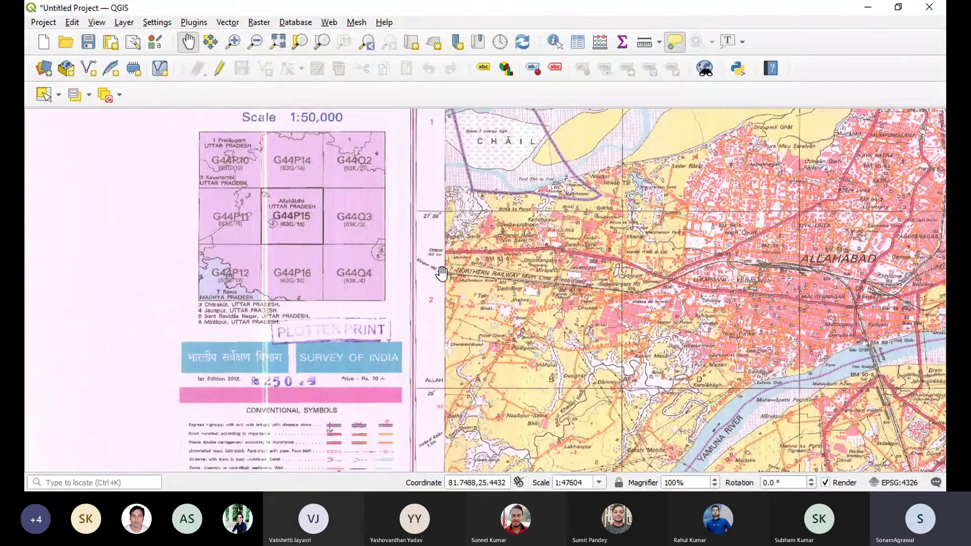
pyautogui.scroll(1, 575, 273)
pyautogui.moveTo(677, 276); pyautogui.dragTo(424, 276)
pyautogui.scroll(1, 423, 276)
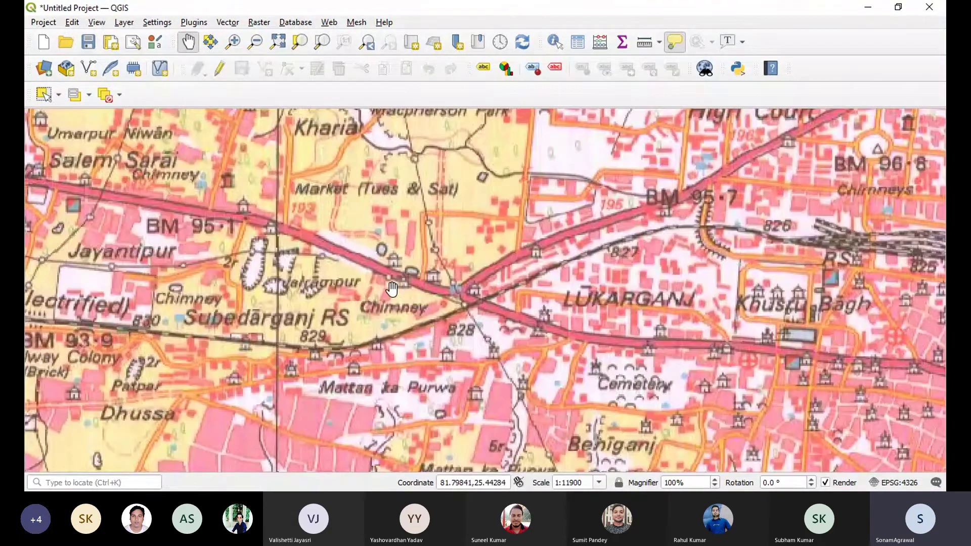
# Step: Examine sheet G44P15 as a whole and the Kanpur road west of Allahabad for the added road layer
pyautogui.scroll(-3, 392, 288)
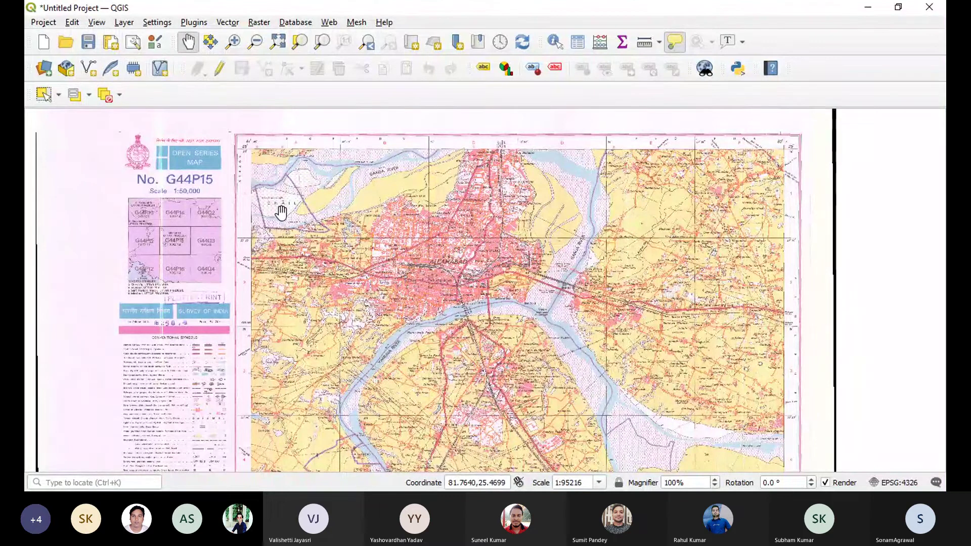
pyautogui.moveTo(281, 213); pyautogui.dragTo(337, 202)
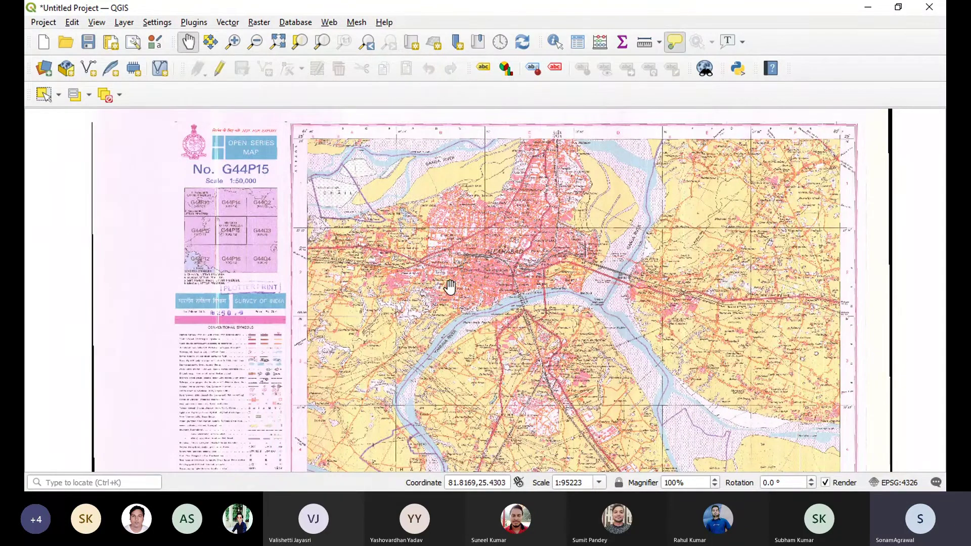
pyautogui.scroll(1, 450, 286)
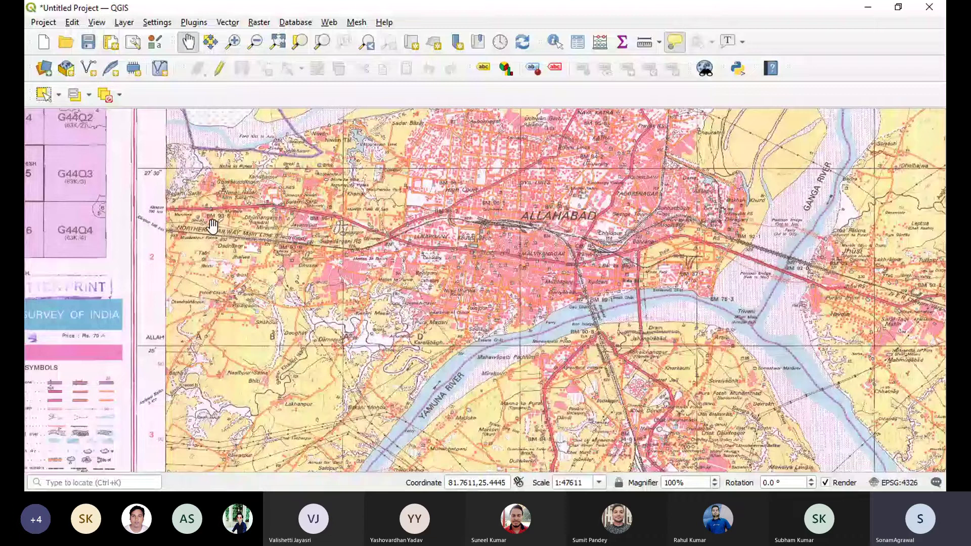
pyautogui.scroll(-1, 222, 225)
pyautogui.scroll(2, 253, 222)
pyautogui.scroll(-1, 268, 221)
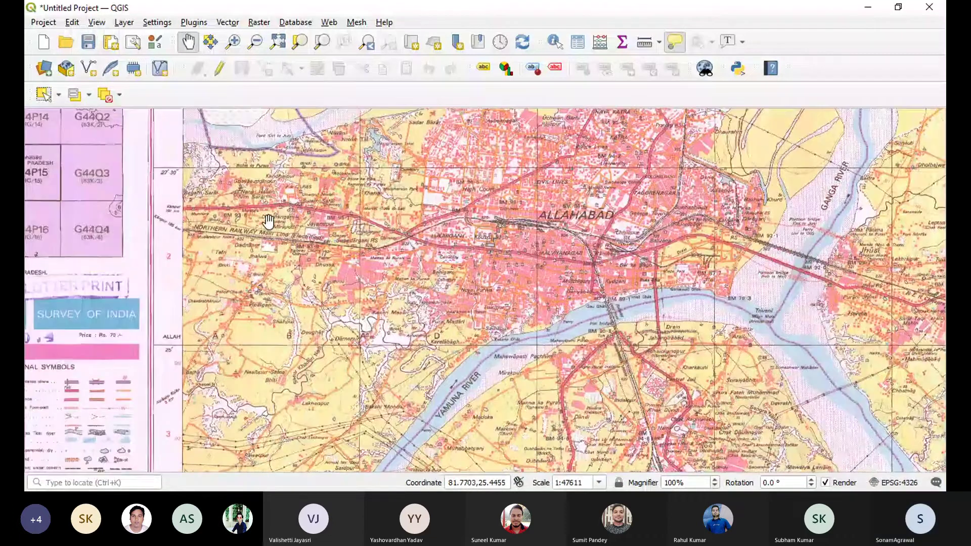
pyautogui.scroll(-1, 268, 221)
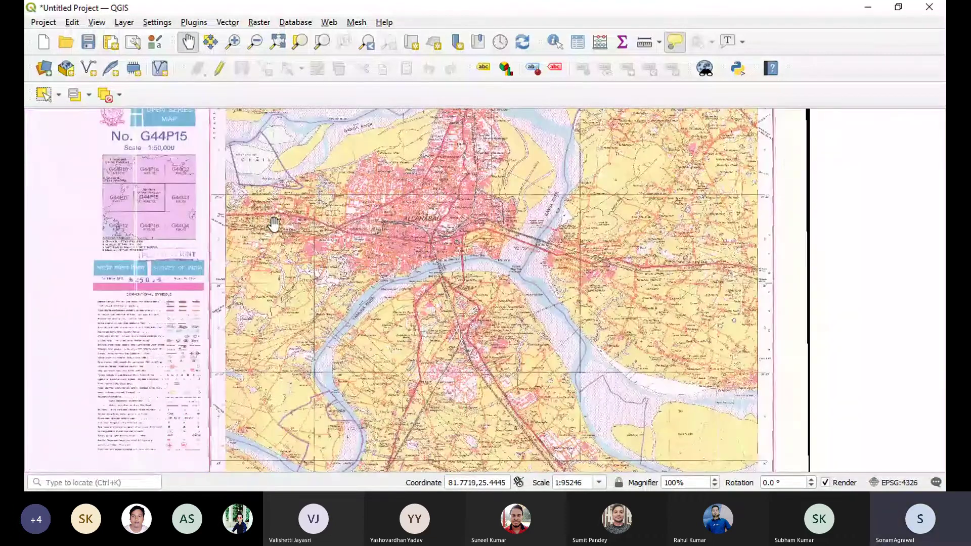
pyautogui.scroll(1, 273, 224)
pyautogui.scroll(2, 274, 223)
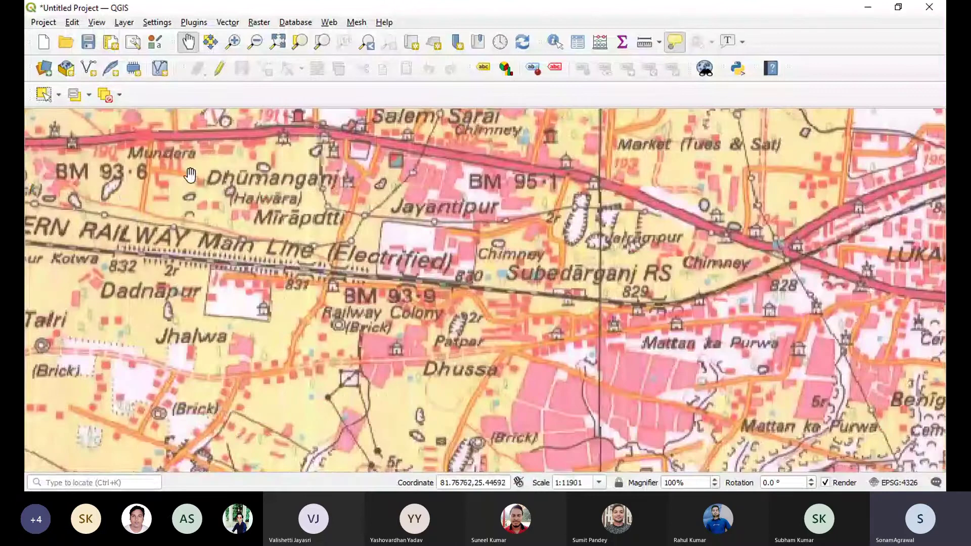
pyautogui.moveTo(191, 176); pyautogui.dragTo(356, 253)
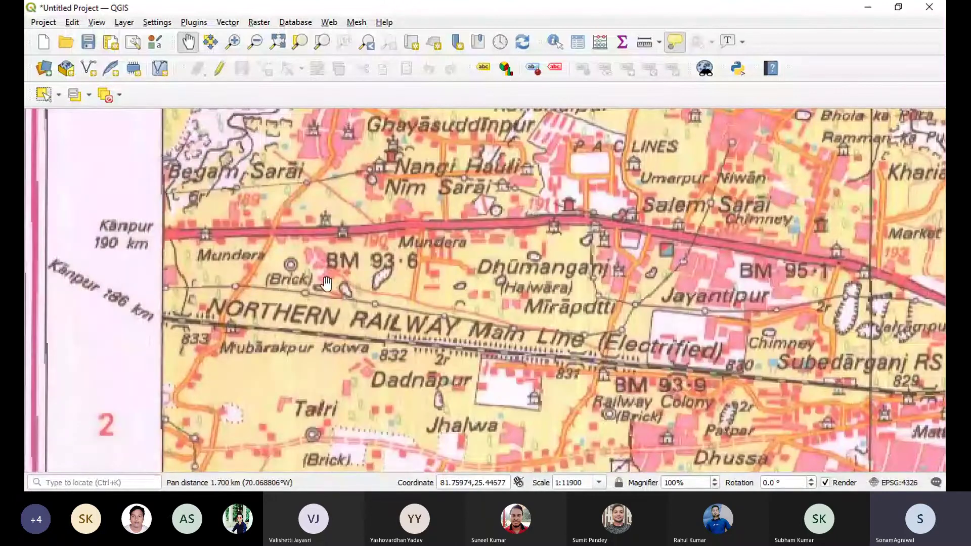
pyautogui.scroll(-1, 326, 288)
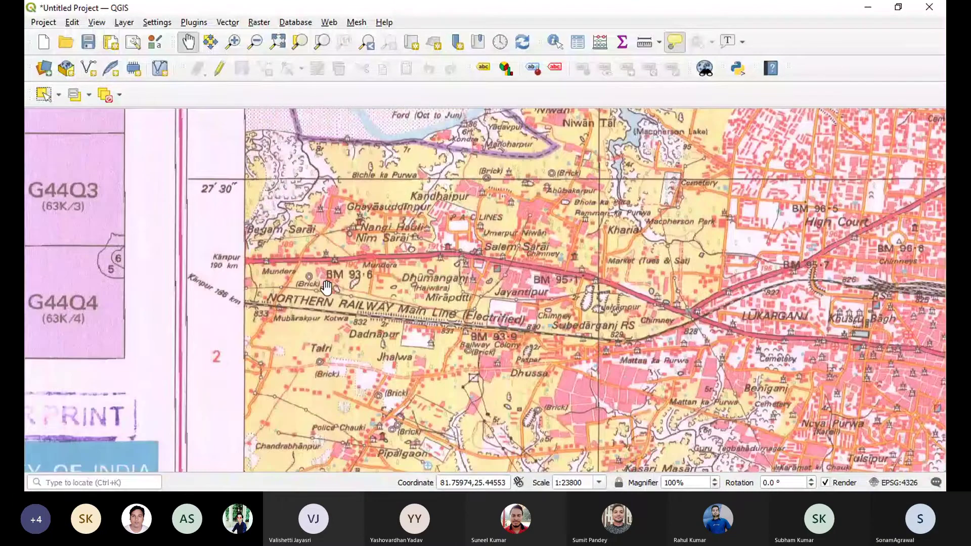
pyautogui.scroll(-1, 326, 288)
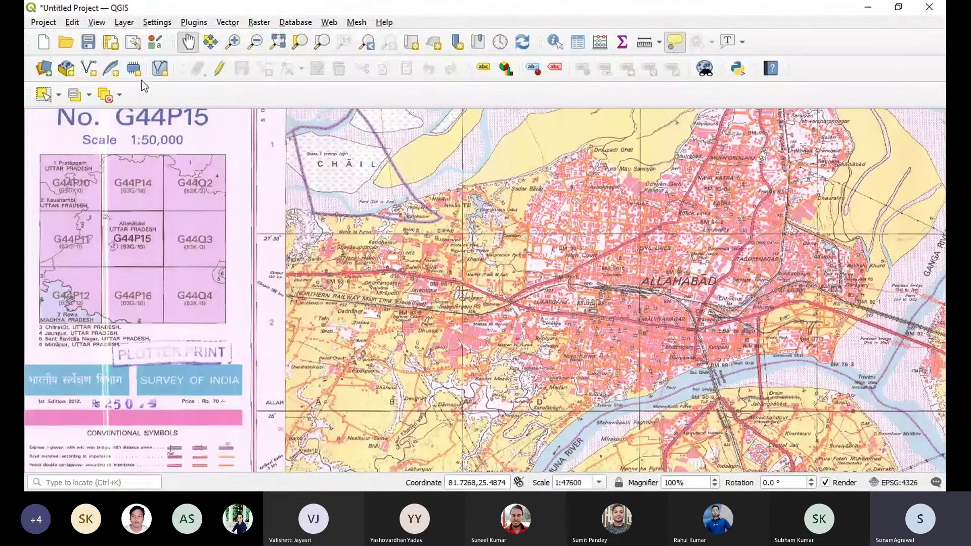
# Step: Replace the road.shp source with temple,well,tree.shp from the Documents folder, add it as a vector layer, and close the data source manager
pyautogui.click(125, 26)
pyautogui.click(413, 64)
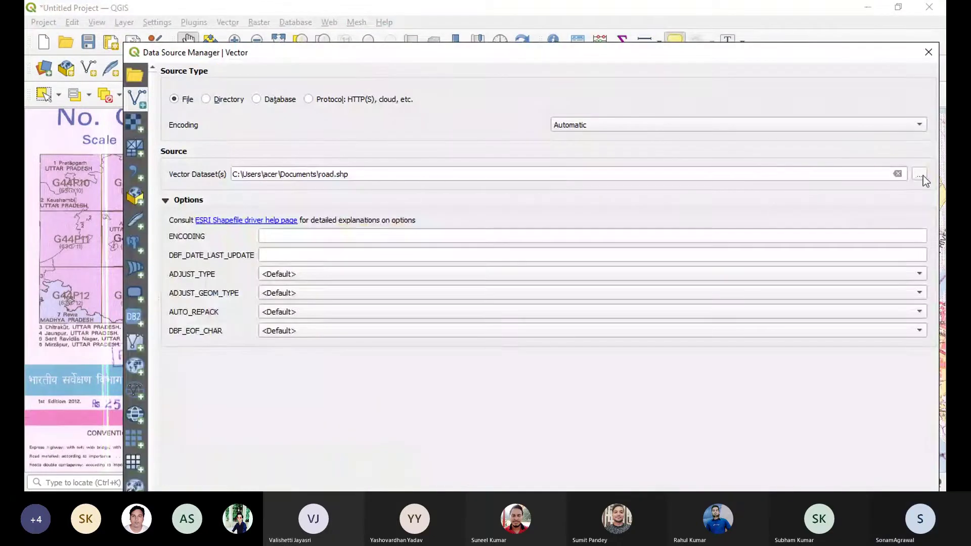
pyautogui.click(898, 174)
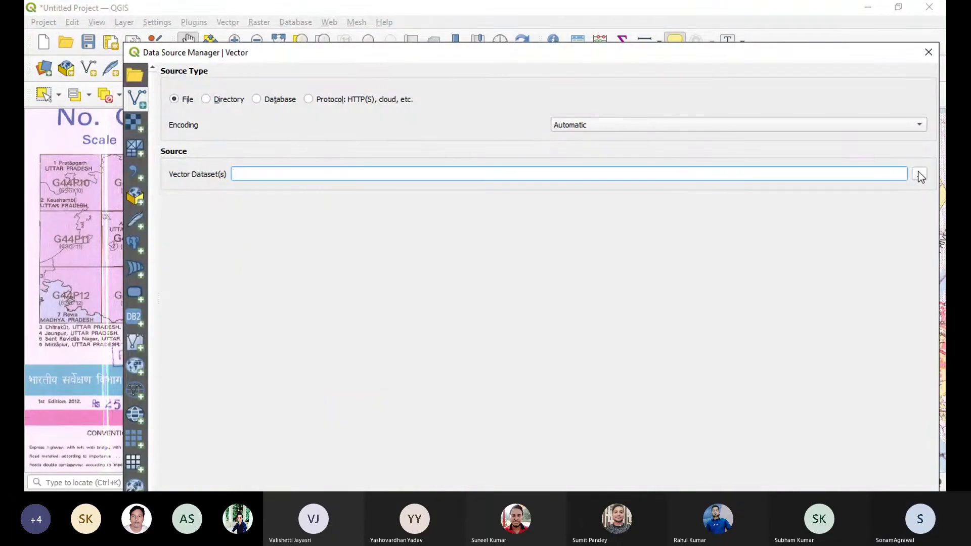
pyautogui.click(919, 174)
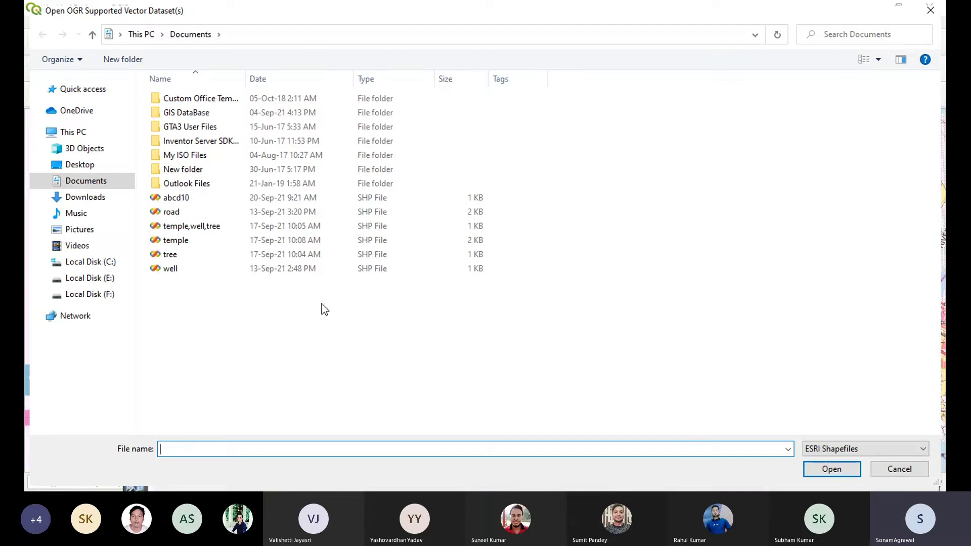
pyautogui.click(330, 226)
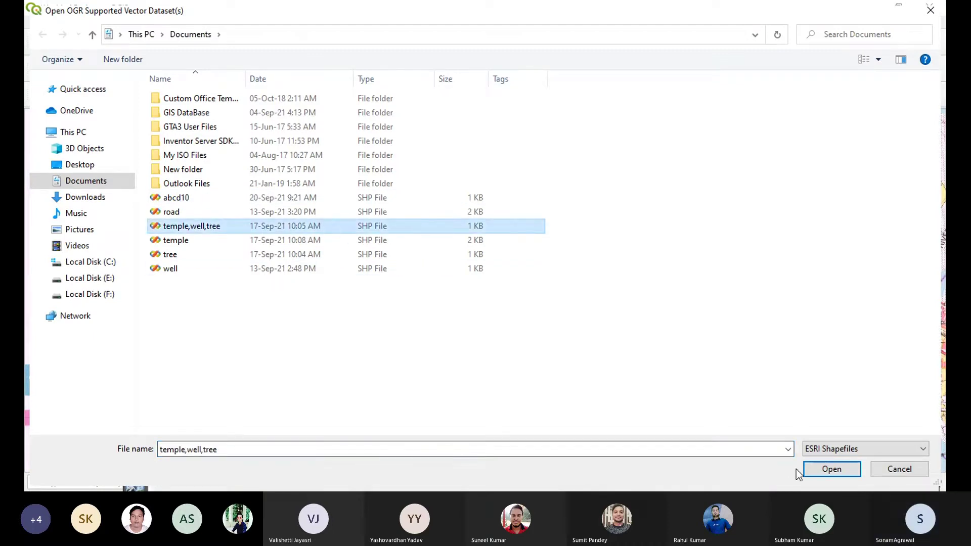
pyautogui.click(832, 469)
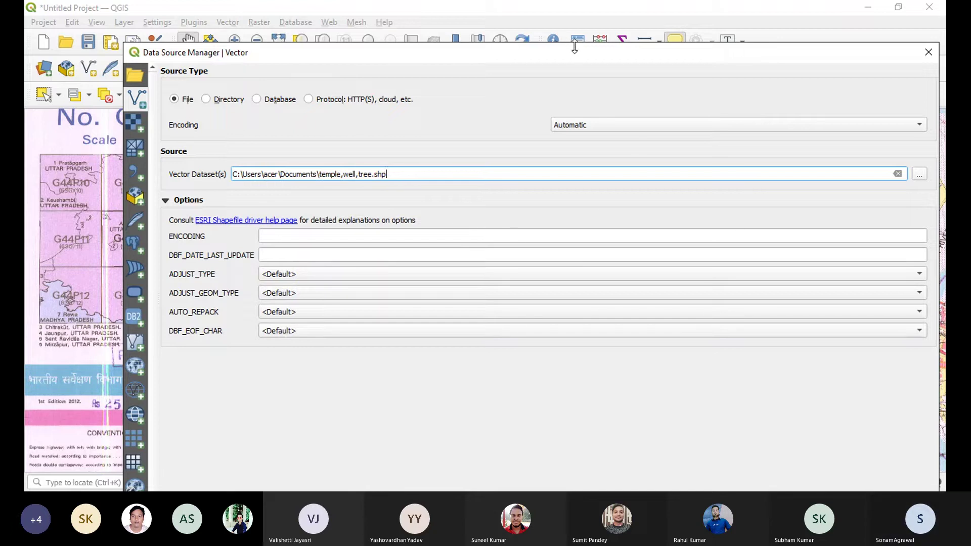
pyautogui.moveTo(574, 44); pyautogui.dragTo(574, 2)
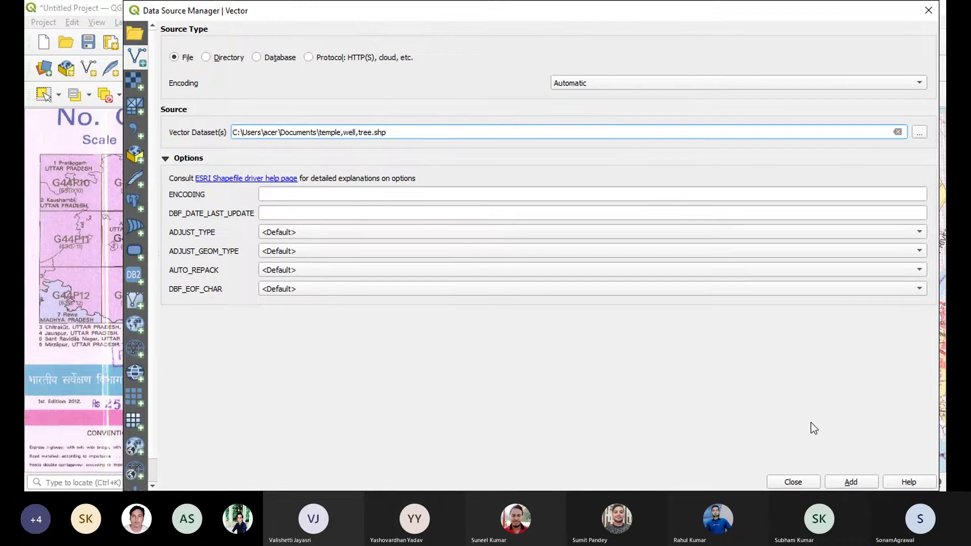
pyautogui.click(854, 487)
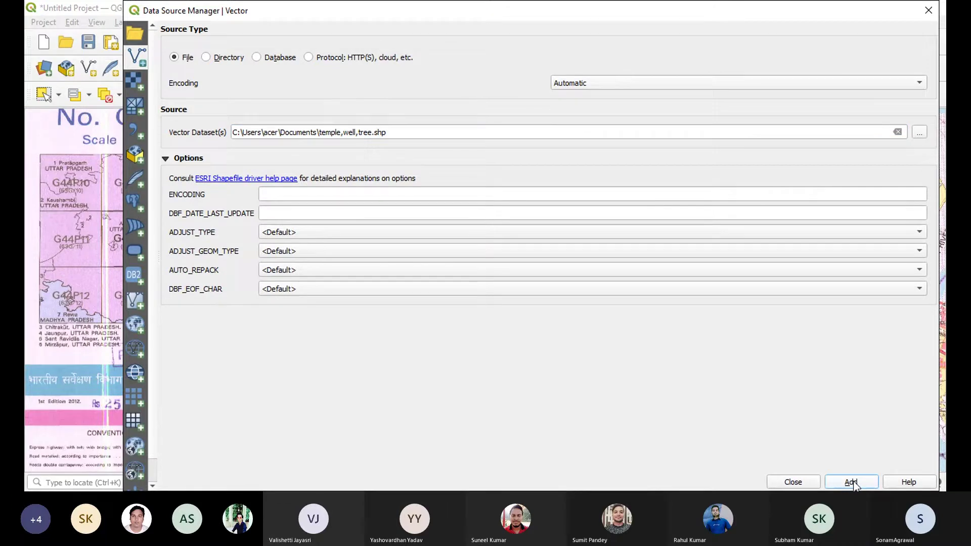
pyautogui.click(793, 483)
pyautogui.click(793, 482)
# Step: Check the Subedarganj and Mundera area for the added points and display the project's layer list beside the map
pyautogui.scroll(3, 482, 299)
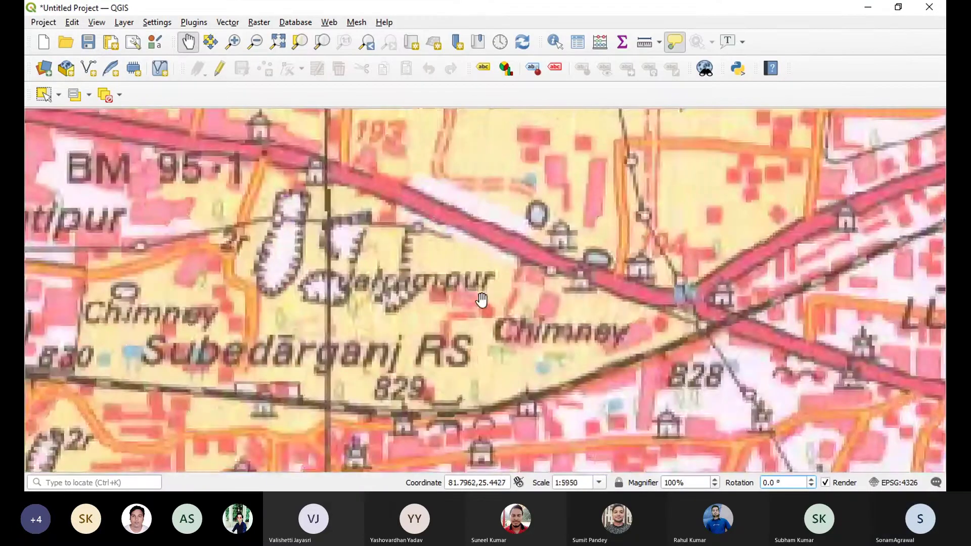
pyautogui.scroll(-2, 481, 300)
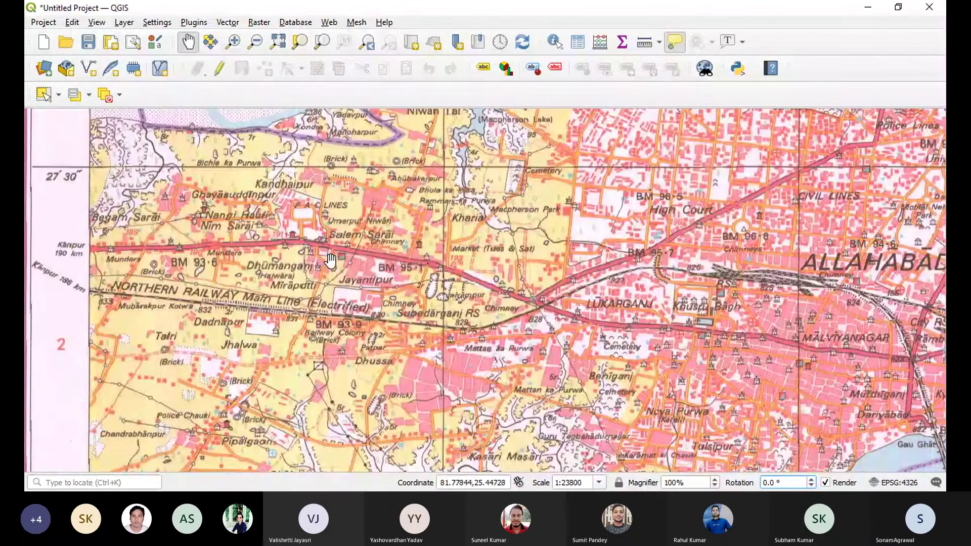
pyautogui.scroll(1, 218, 268)
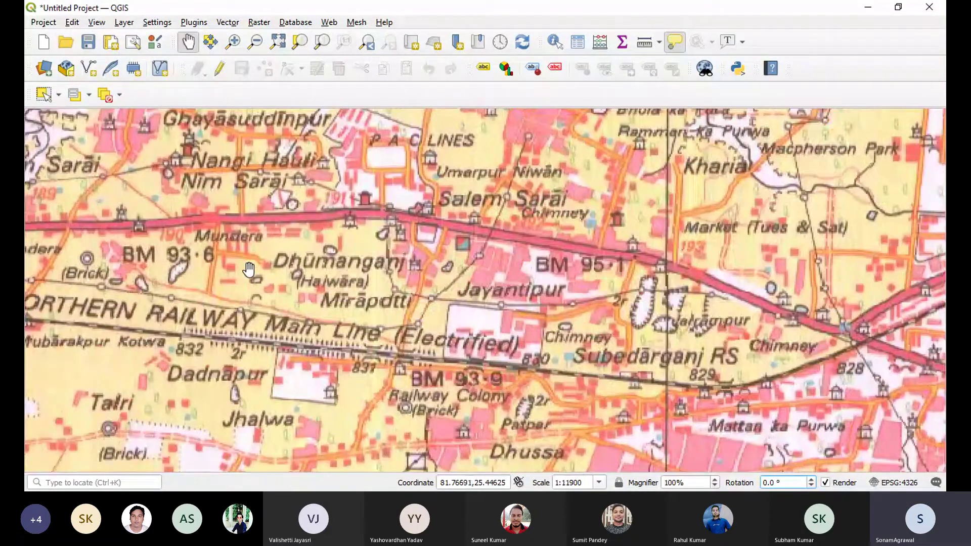
pyautogui.scroll(-1, 326, 284)
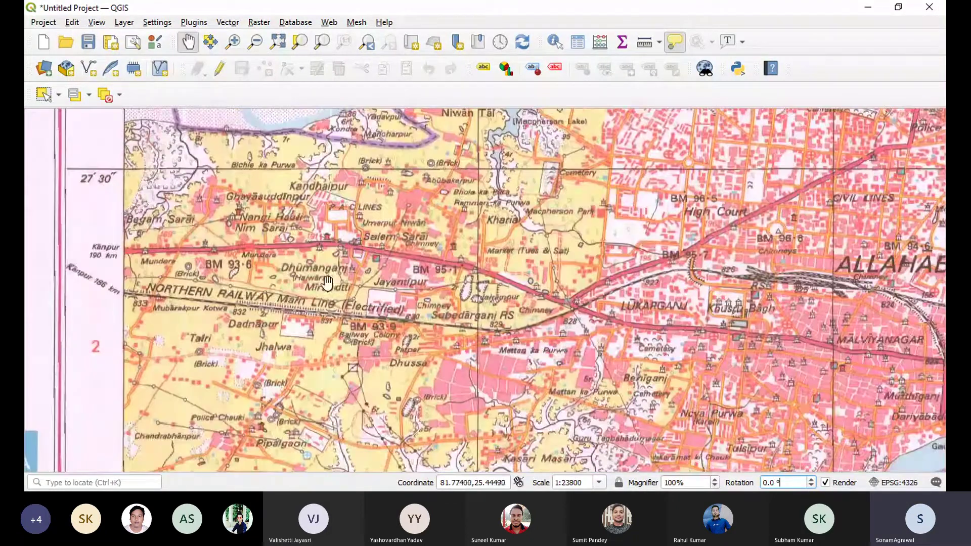
pyautogui.click(97, 22)
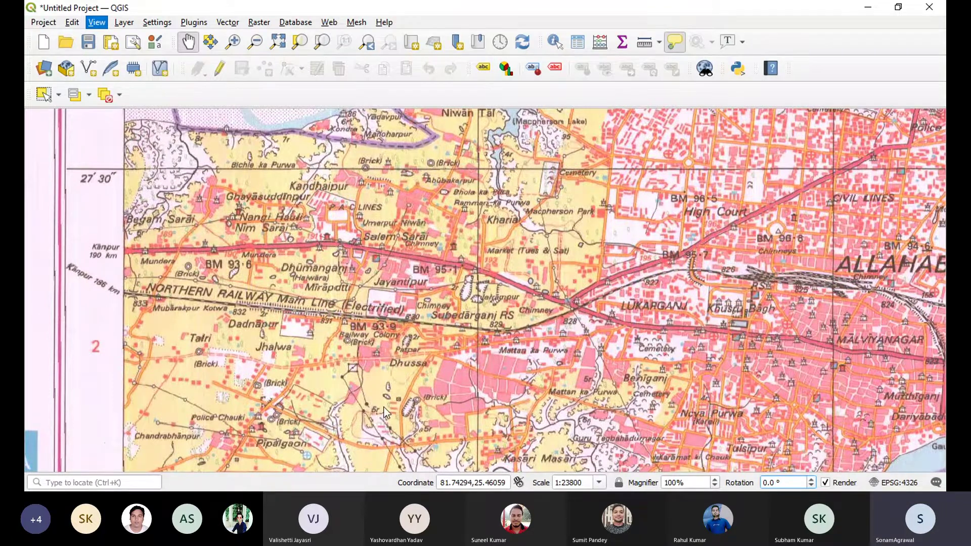
pyautogui.hotkey('ctrl', '1')
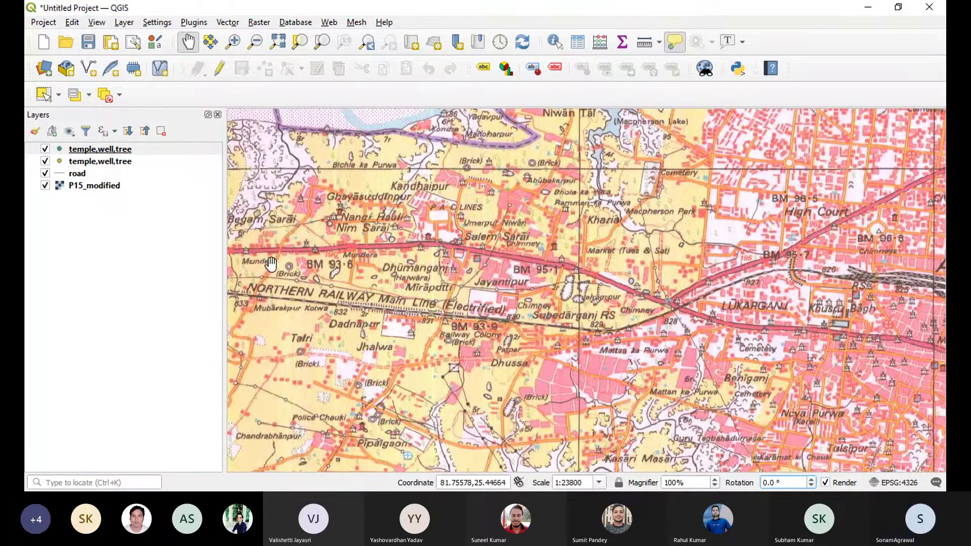
# Step: Examine the Mundera area and the Kanpur 190 km road at the sheet's western edge for the listed vector layers
pyautogui.scroll(1, 271, 262)
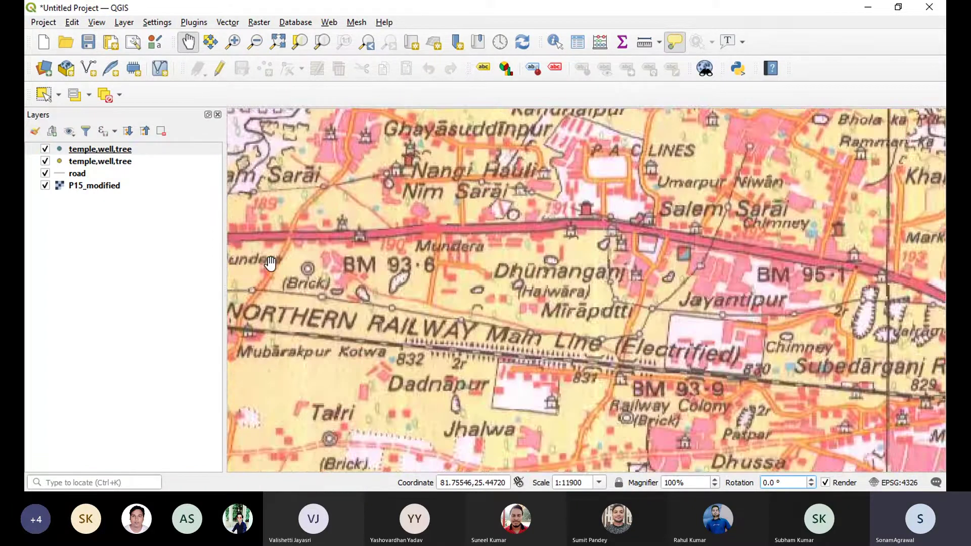
pyautogui.scroll(-1, 271, 262)
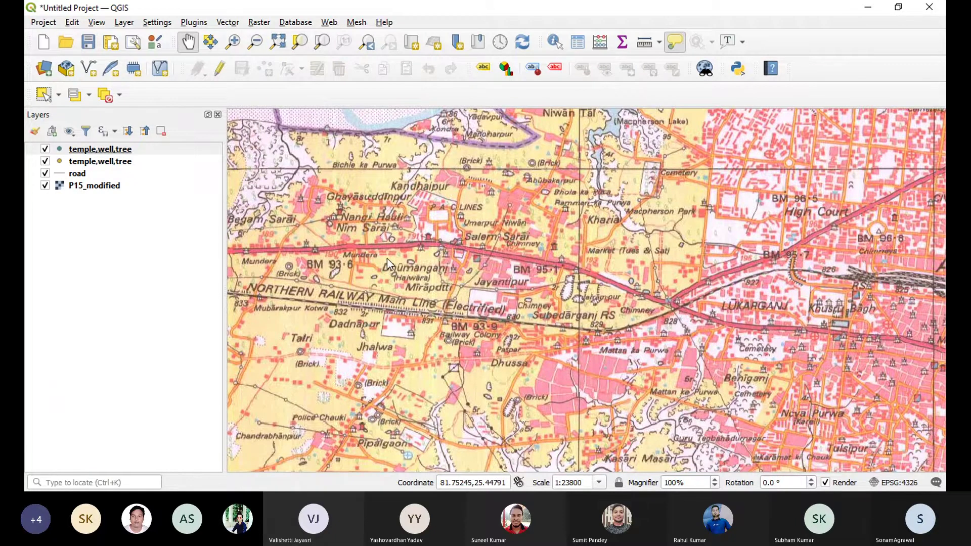
pyautogui.click(244, 254)
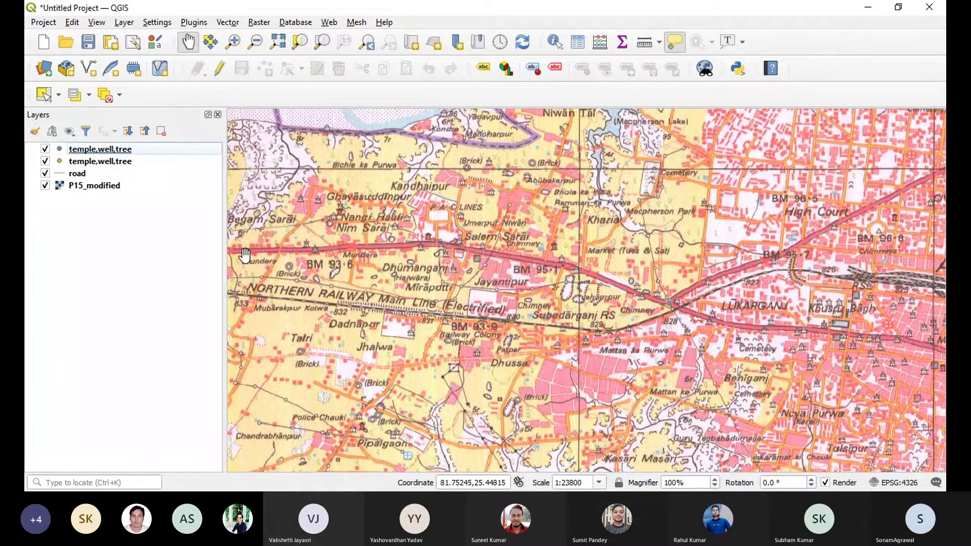
pyautogui.scroll(3, 245, 254)
pyautogui.scroll(-2, 310, 228)
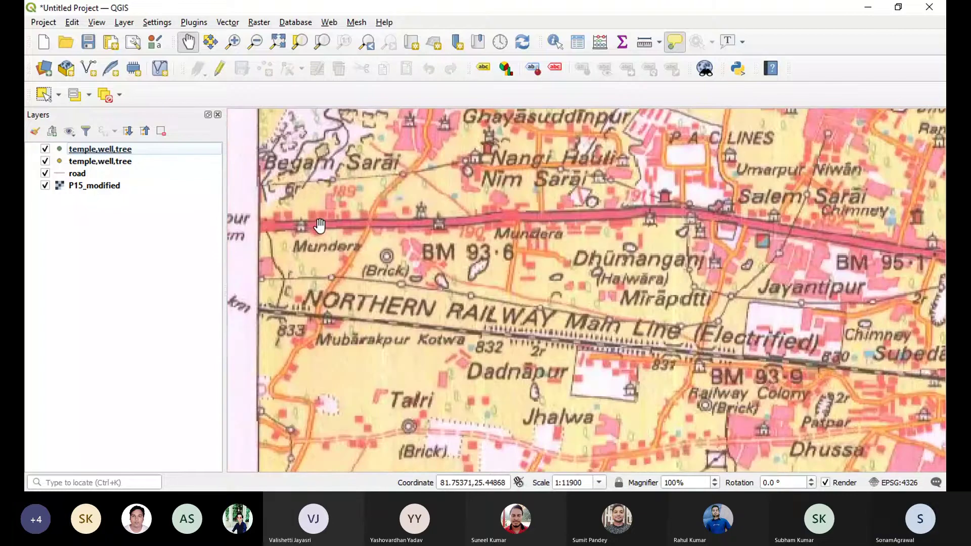
pyautogui.scroll(-1, 319, 224)
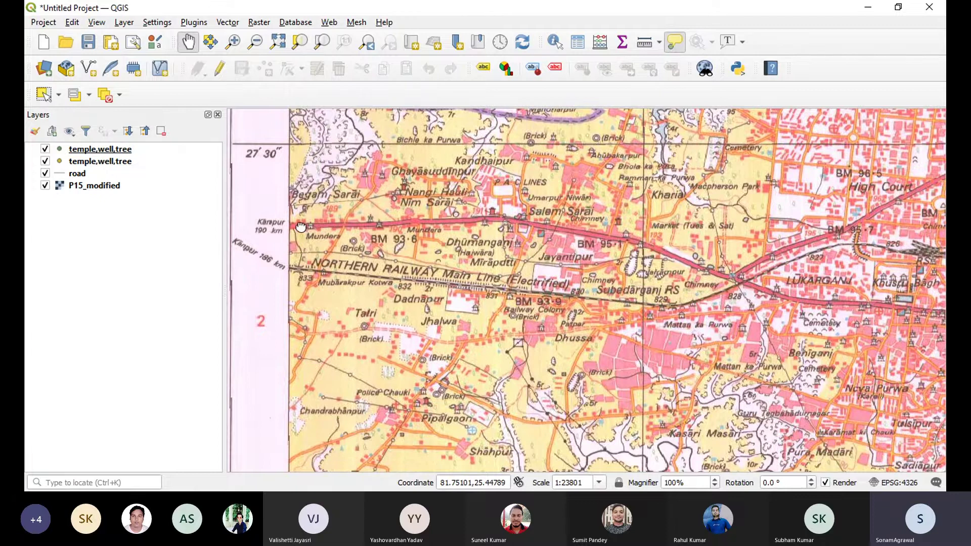
pyautogui.moveTo(301, 226); pyautogui.dragTo(620, 292)
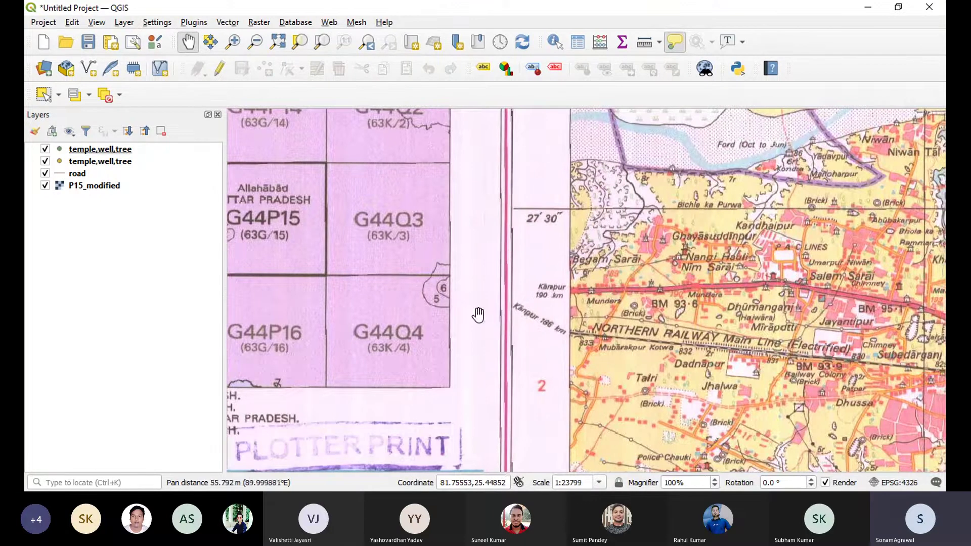
pyautogui.moveTo(475, 314); pyautogui.dragTo(179, 334)
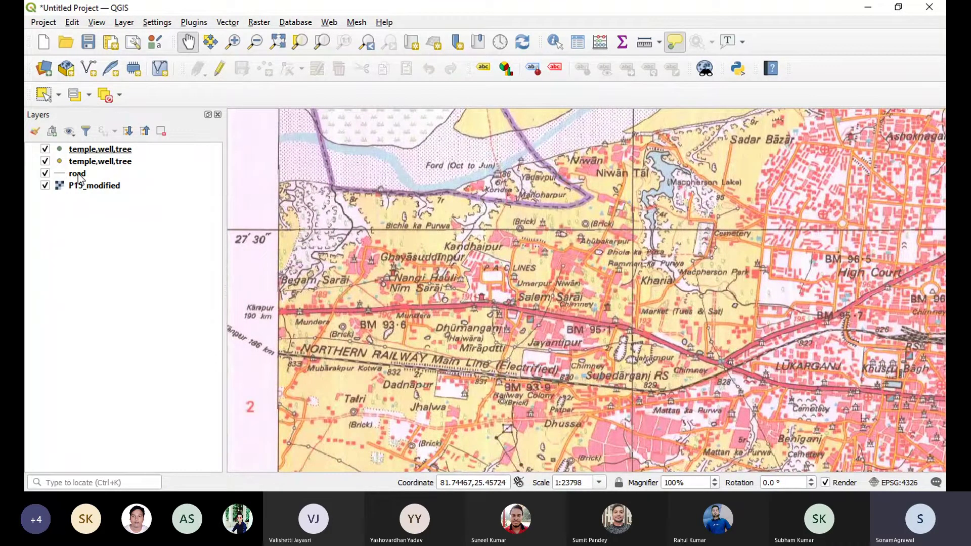
# Step: Select the road layer, zoom to its extent, and examine where its line lies relative to the other layers
pyautogui.click(47, 175)
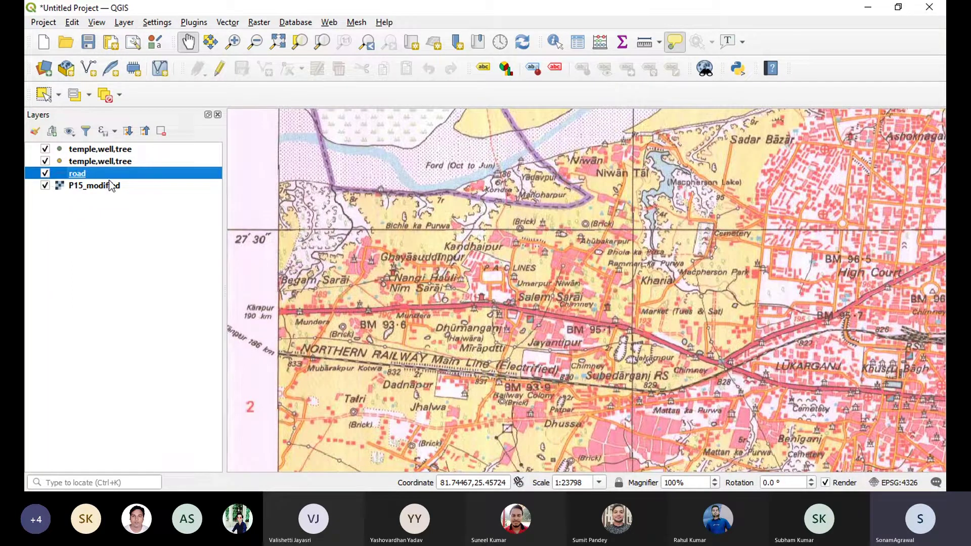
pyautogui.click(45, 173)
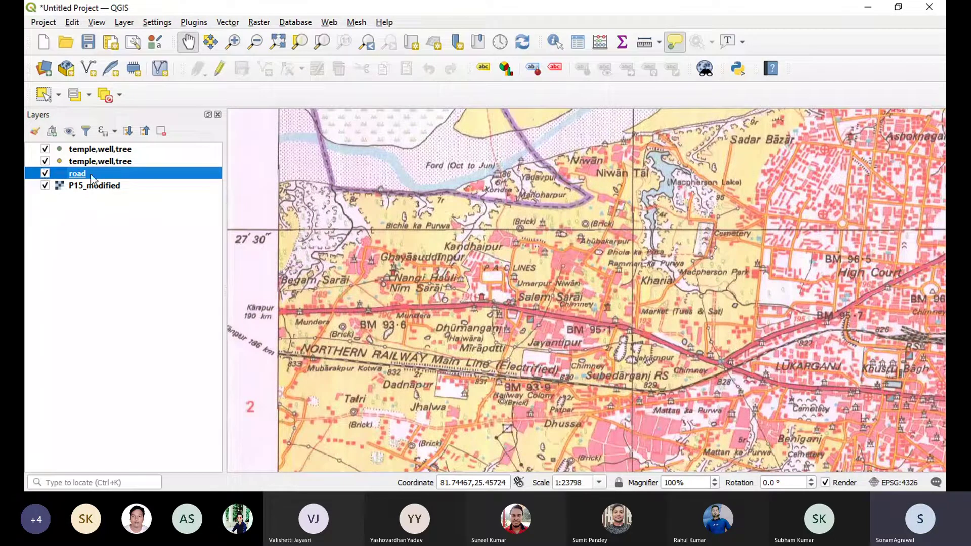
pyautogui.click(181, 212)
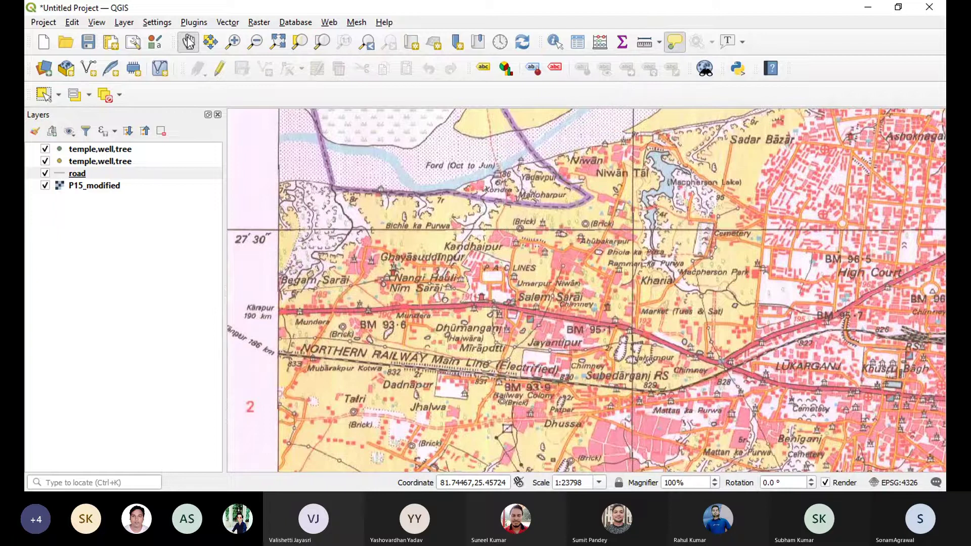
pyautogui.click(326, 44)
pyautogui.scroll(-3, 334, 203)
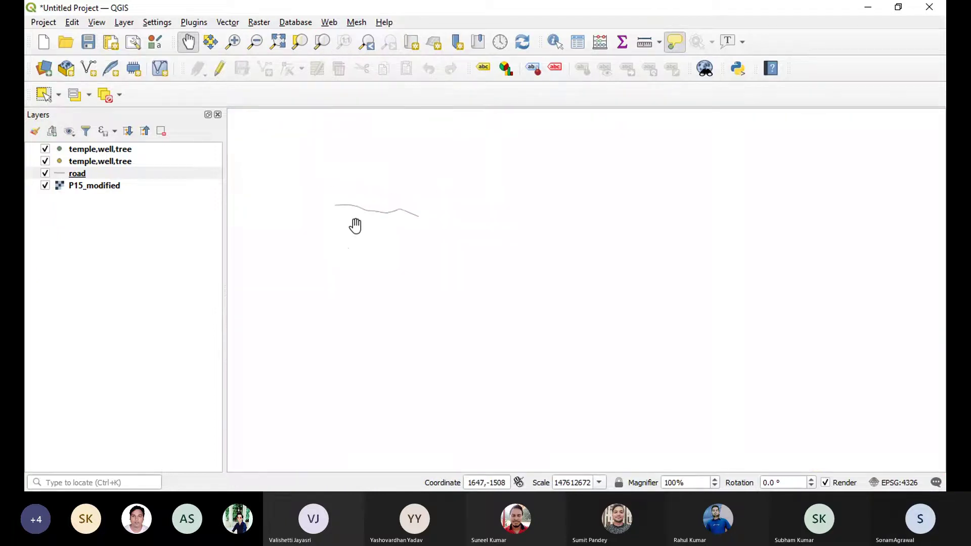
pyautogui.scroll(1, 356, 225)
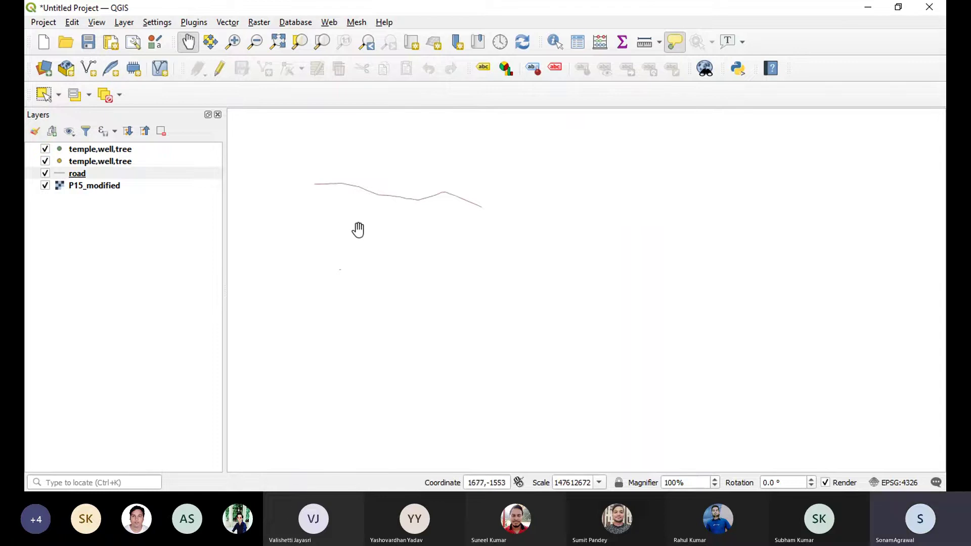
pyautogui.scroll(1, 353, 213)
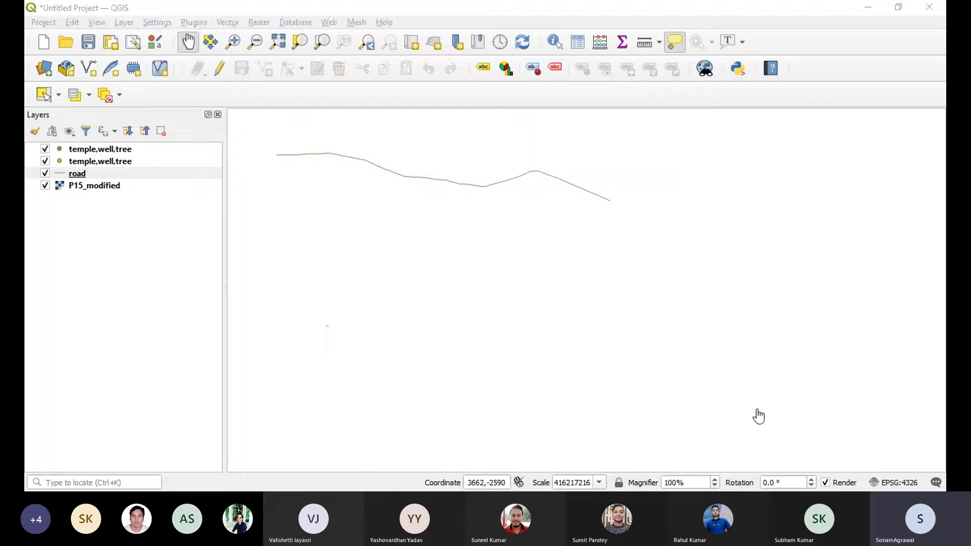
pyautogui.click(821, 360)
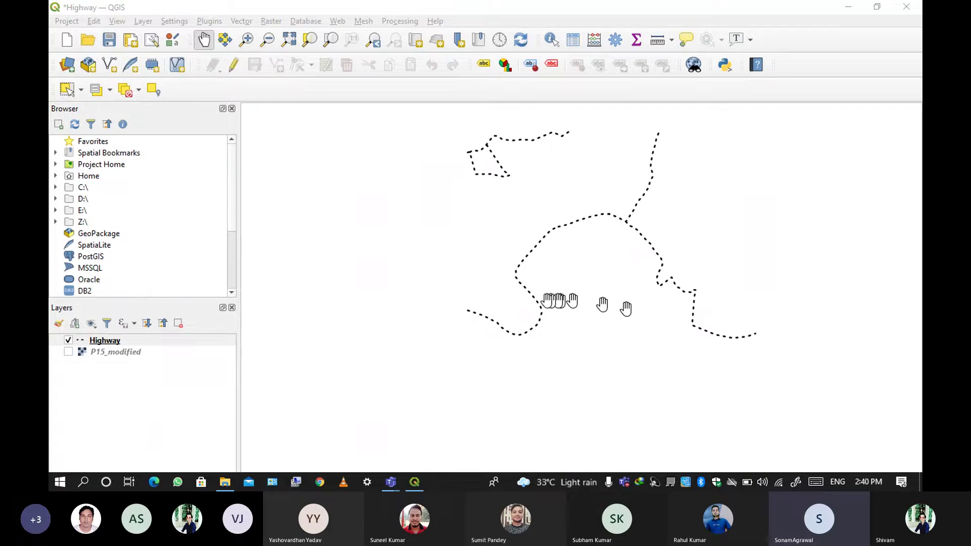
# Step: Compare the Highway lines with the P15_modified toposheet by showing and hiding the raster, leave the raster visible and hide the Highway layer
pyautogui.click(72, 353)
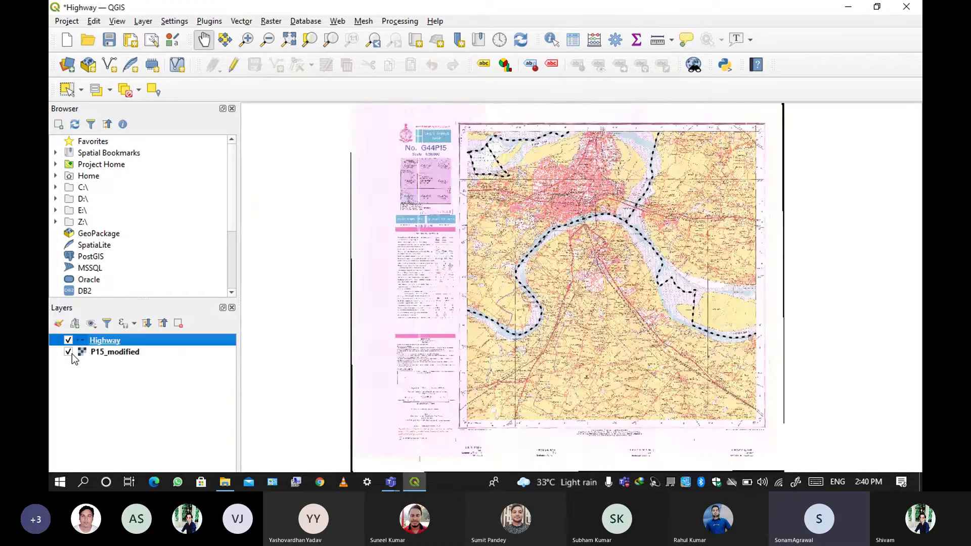
pyautogui.click(71, 353)
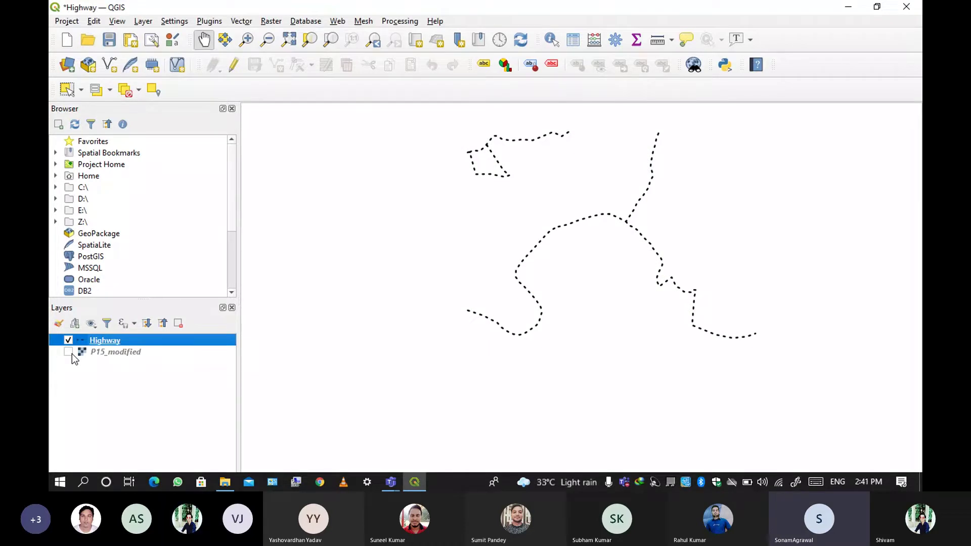
pyautogui.click(71, 353)
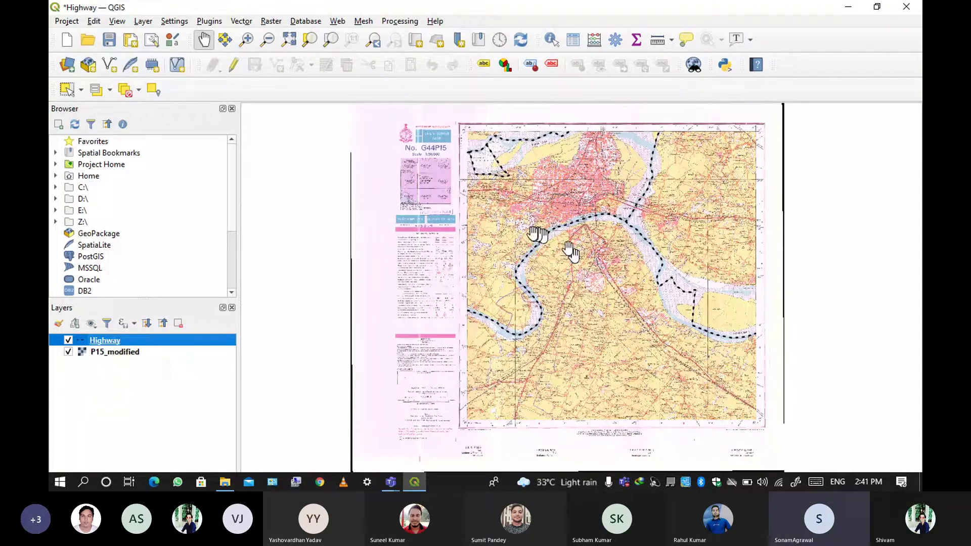
pyautogui.click(69, 340)
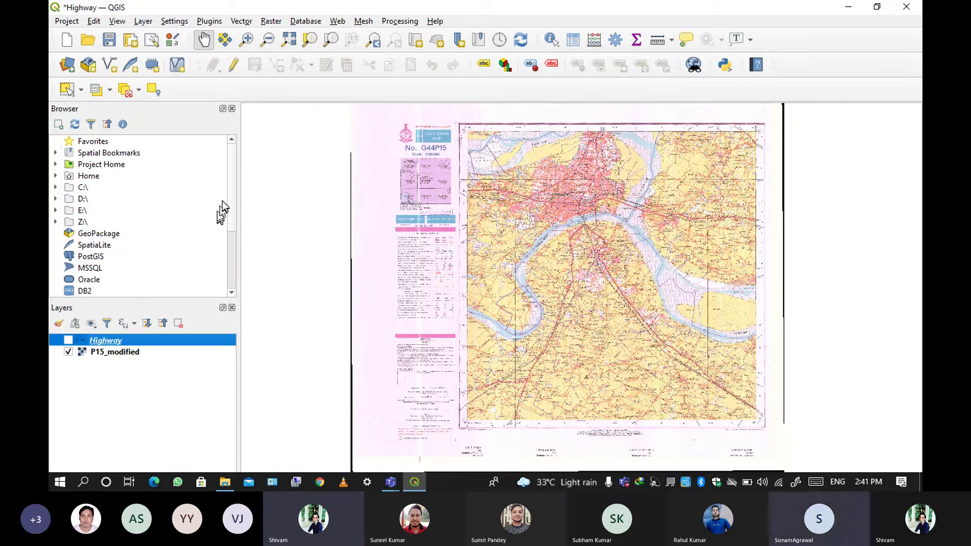
pyautogui.scroll(-4, 222, 209)
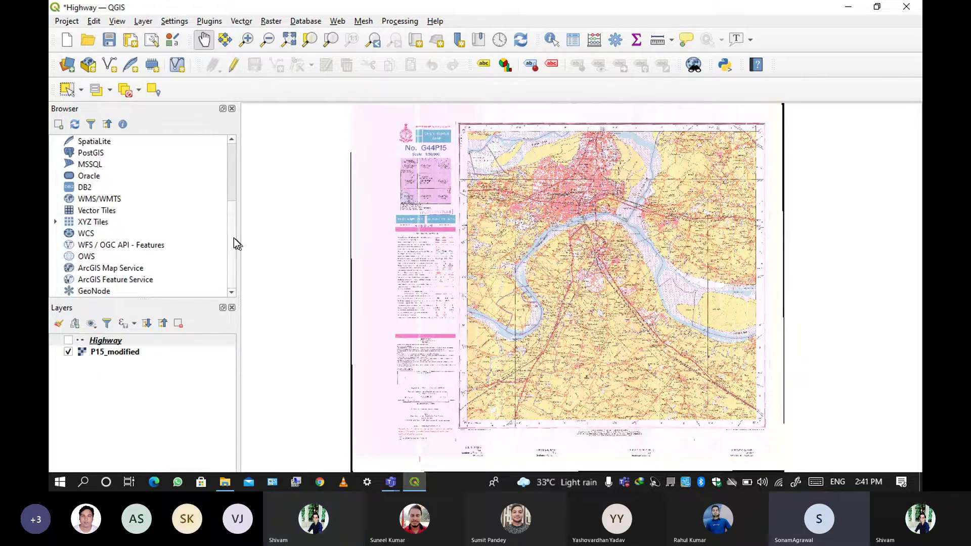
pyautogui.scroll(4, 234, 238)
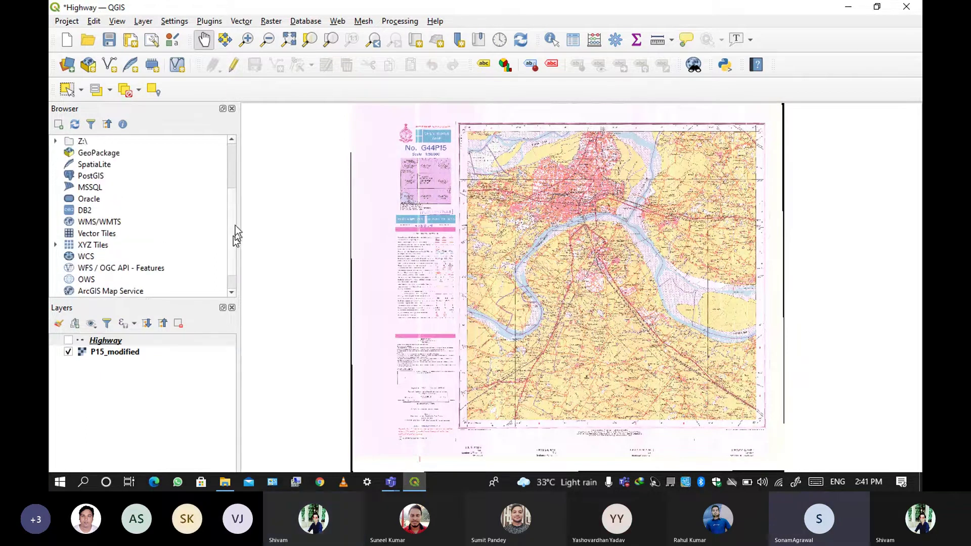
# Step: Close the Highway project with its changes saved, and minimize the Teams window behind it
pyautogui.click(910, 14)
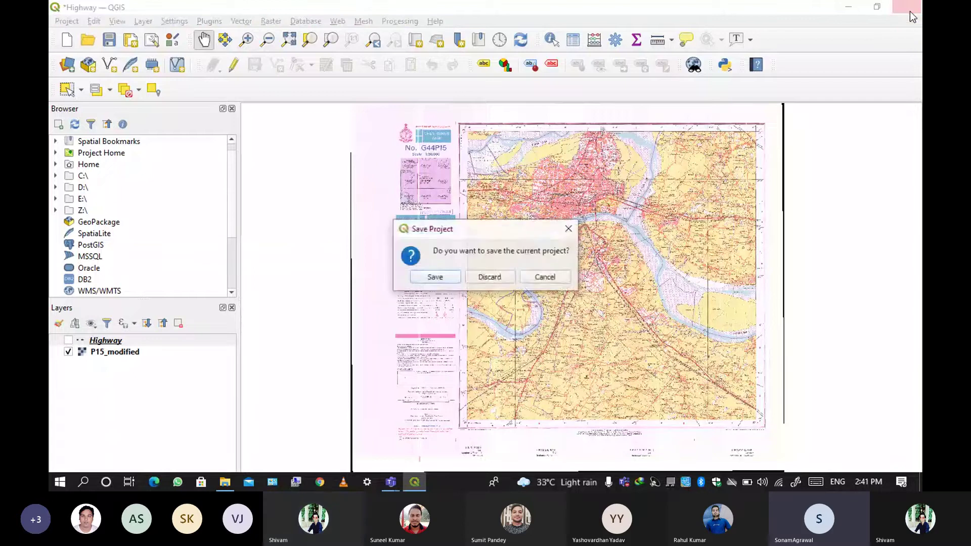
pyautogui.click(451, 278)
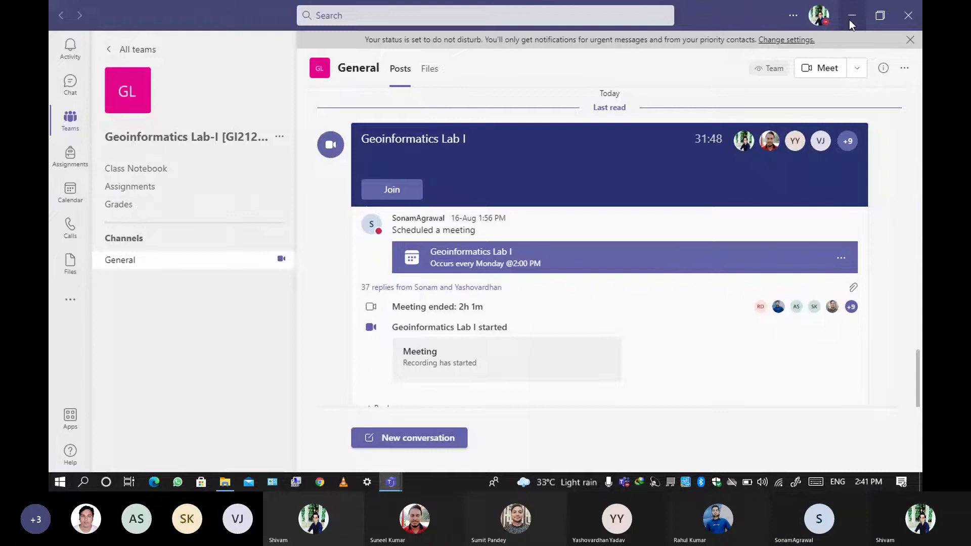
pyautogui.click(849, 19)
pyautogui.click(225, 482)
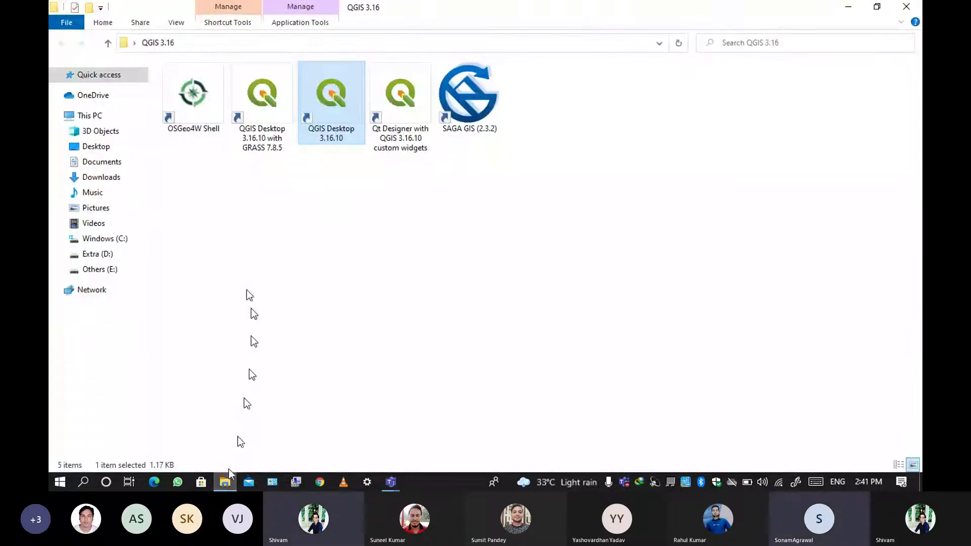
pyautogui.click(97, 254)
pyautogui.doubleClick(473, 109)
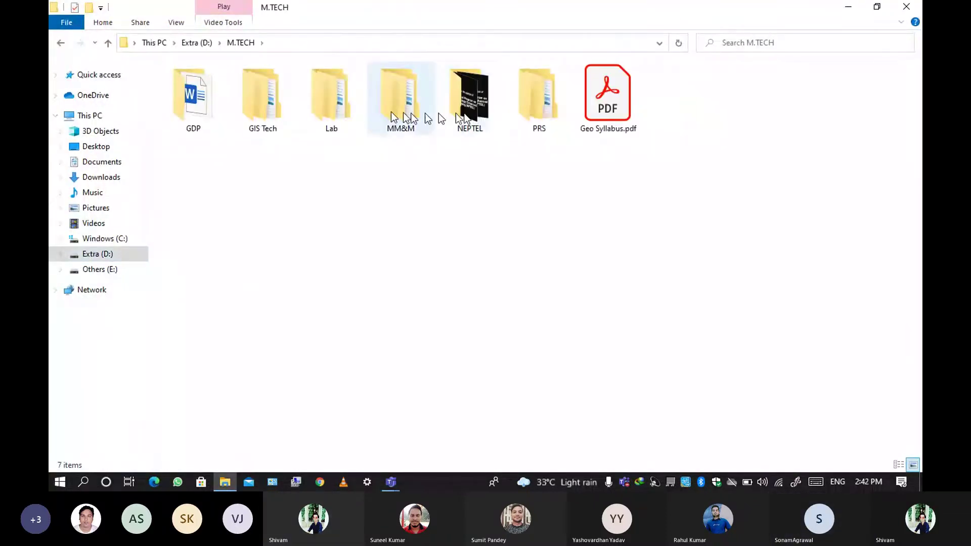
pyautogui.doubleClick(269, 111)
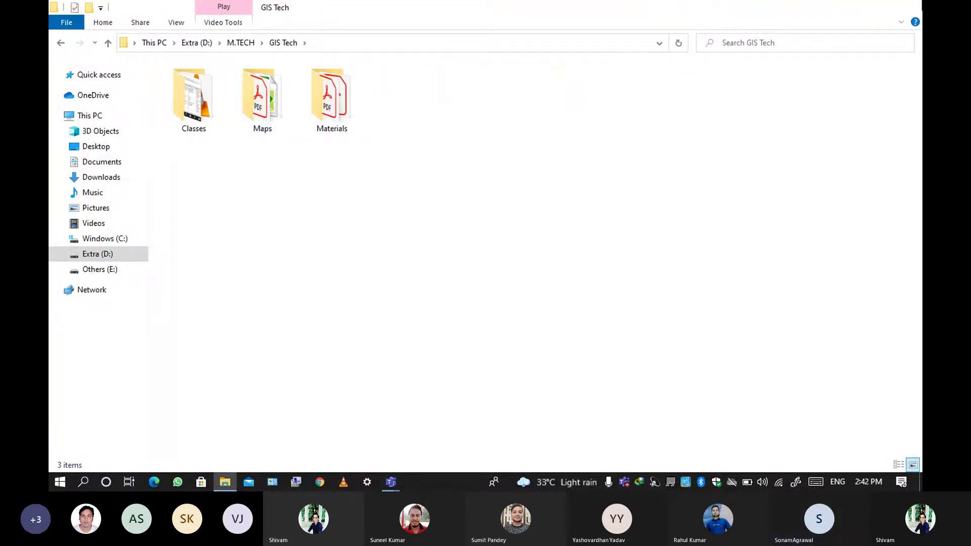
# Step: Launch QGIS Desktop 3.16.10 from the QGIS 3.16 folder on the desktop
pyautogui.press('super+d')
pyautogui.doubleClick(89, 57)
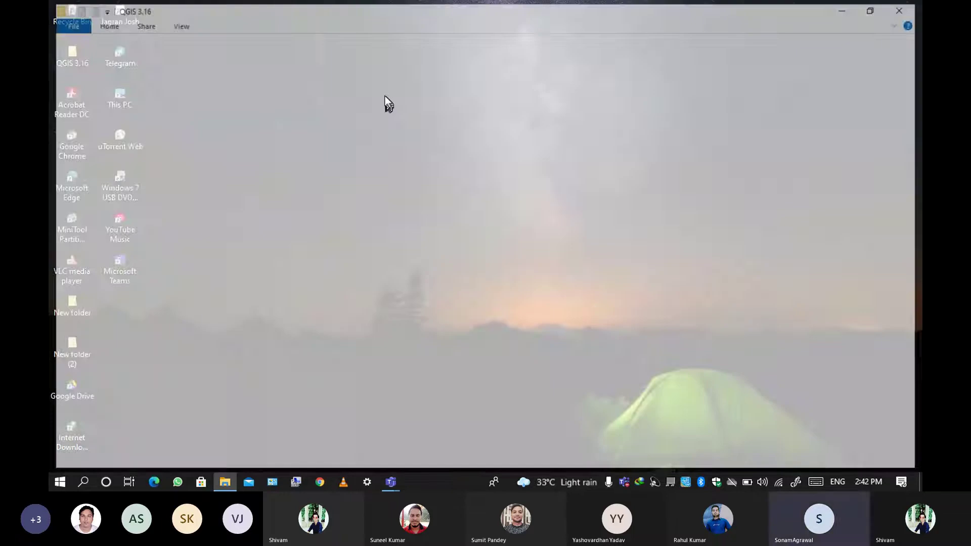
pyautogui.doubleClick(336, 95)
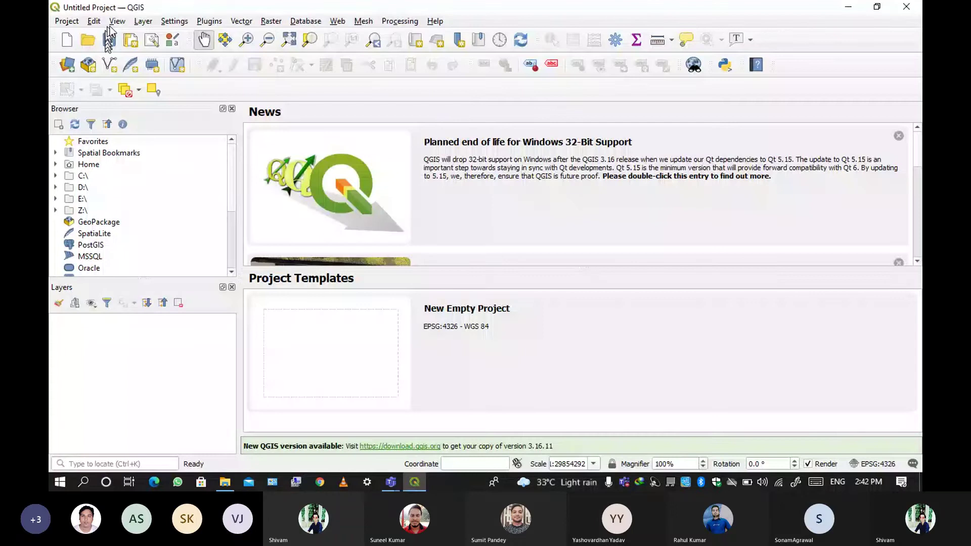
# Step: Add the raster P15_modified.tif from the Practical 2 folder to the empty project and close the data source manager
pyautogui.click(143, 20)
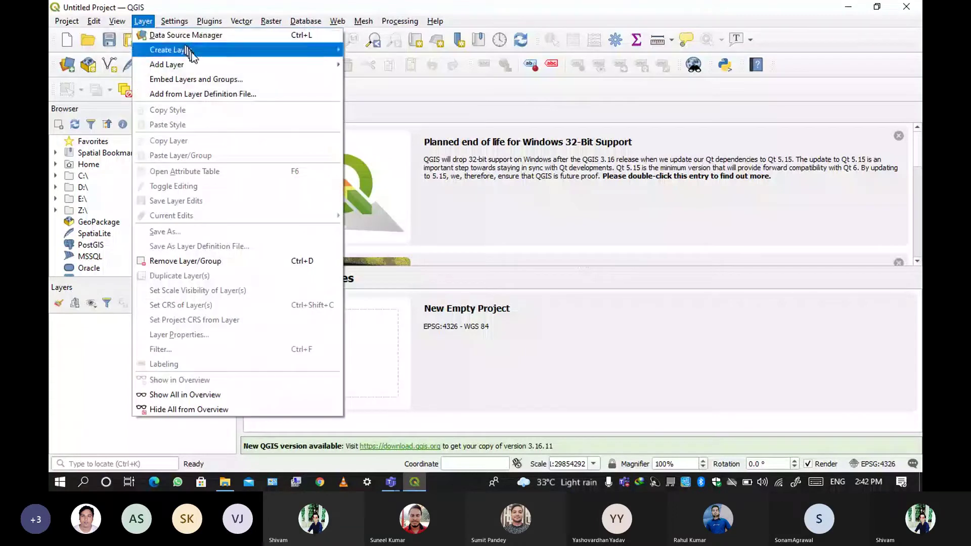
pyautogui.moveTo(197, 64)
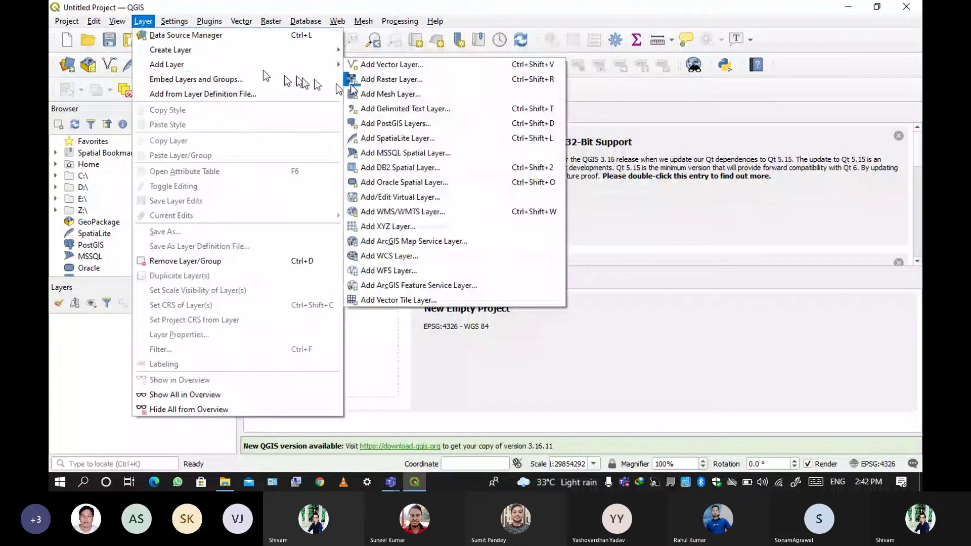
pyautogui.click(354, 82)
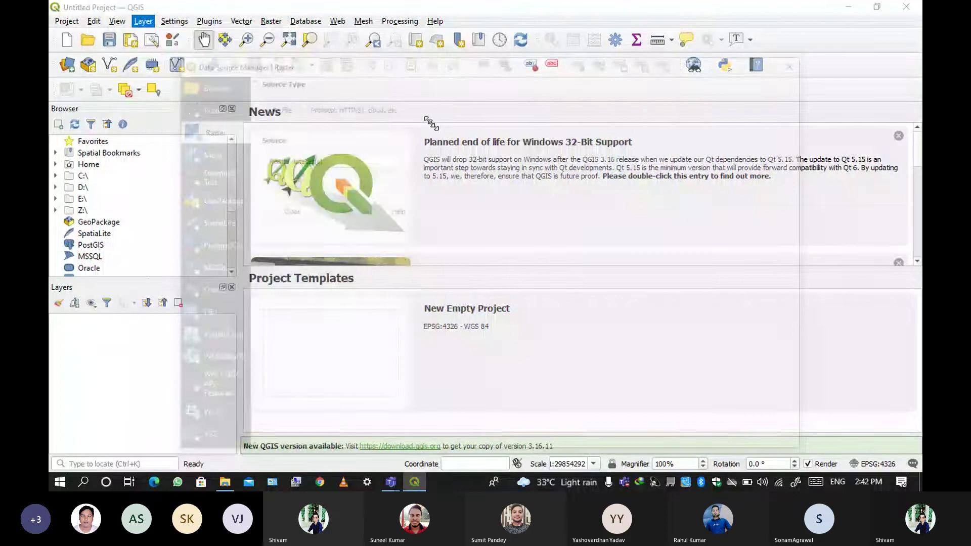
pyautogui.click(791, 159)
pyautogui.doubleClick(412, 164)
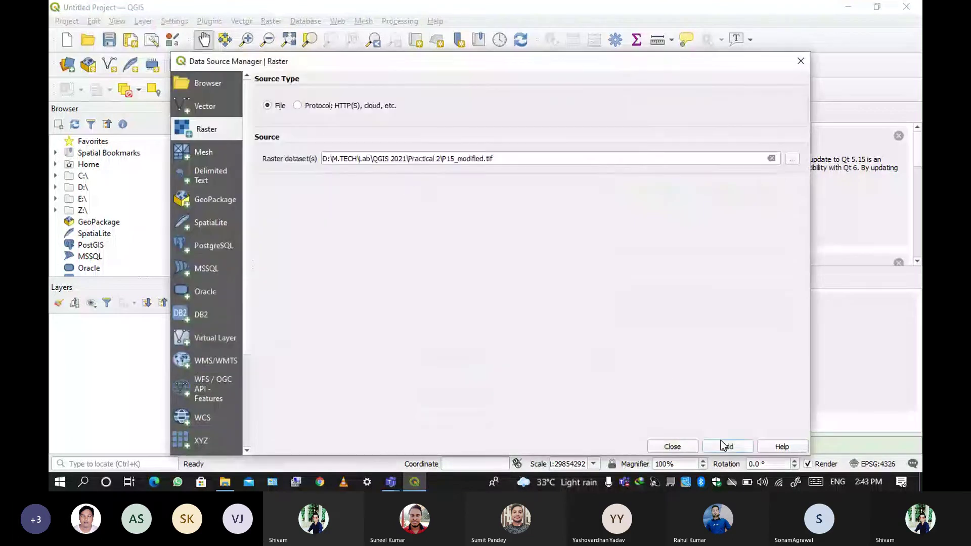
pyautogui.click(726, 445)
pyautogui.click(681, 445)
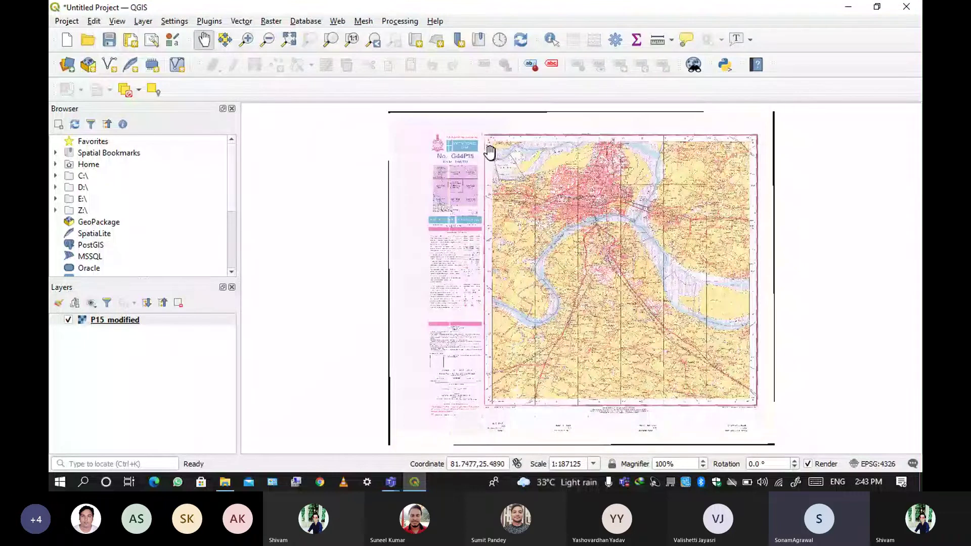
# Step: Examine the toposheet's north-west corner near Kakra and compare its printed latitude and longitude with the map coordinates
pyautogui.scroll(2, 489, 152)
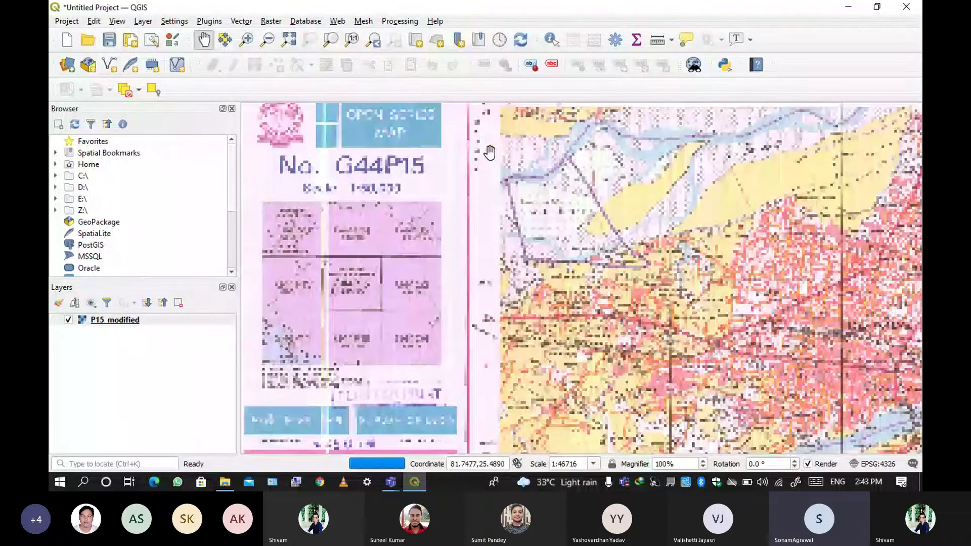
pyautogui.moveTo(490, 152); pyautogui.dragTo(508, 217)
pyautogui.scroll(2, 508, 218)
pyautogui.scroll(1, 508, 217)
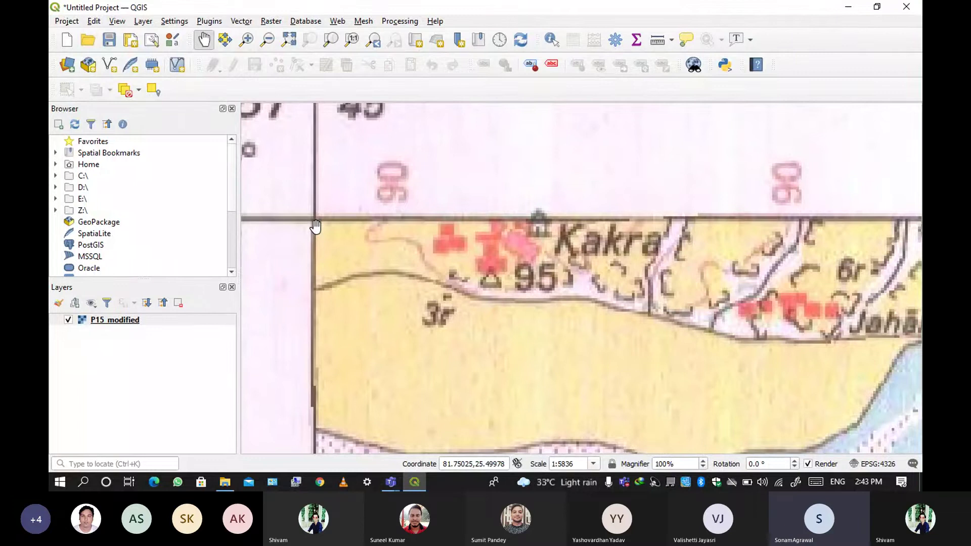
pyautogui.moveTo(315, 226); pyautogui.dragTo(439, 307)
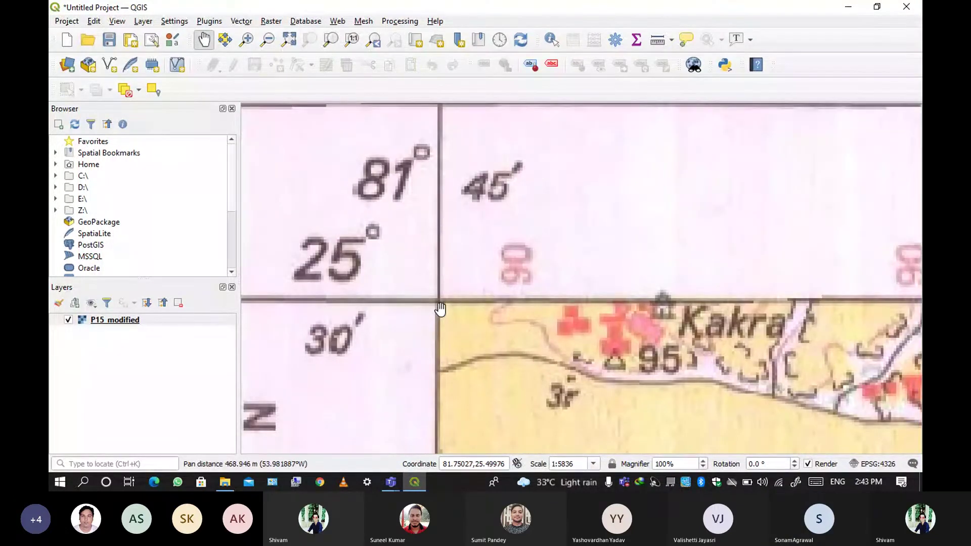
pyautogui.scroll(-2, 440, 308)
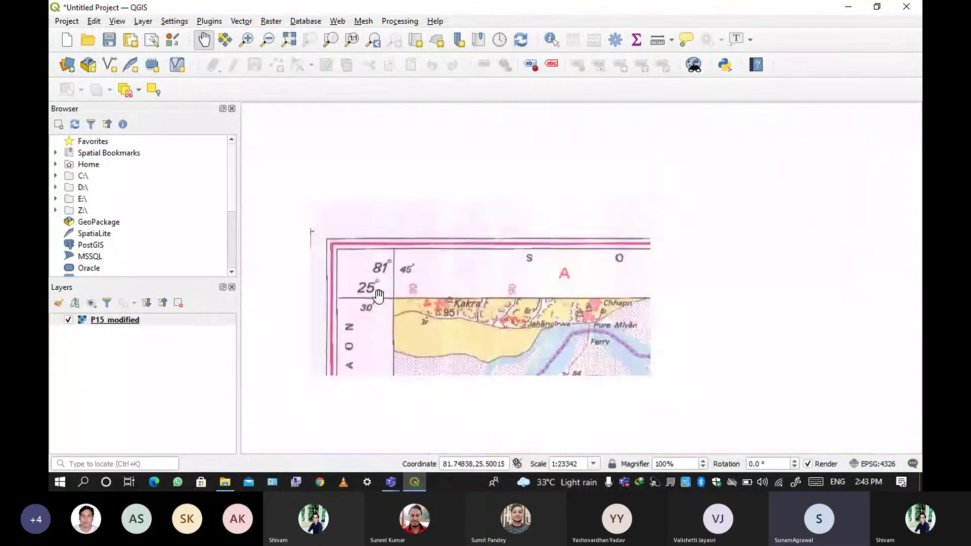
pyautogui.click(143, 20)
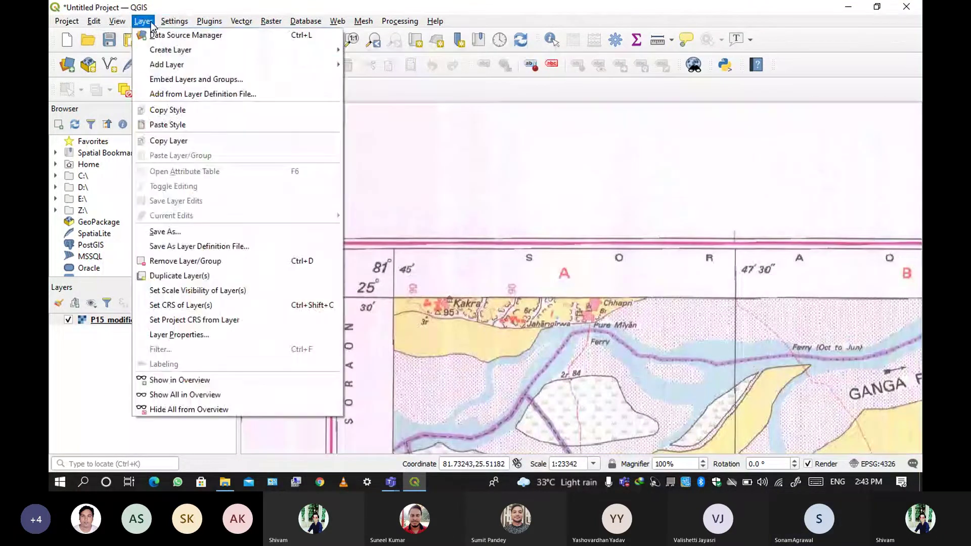
pyautogui.moveTo(284, 60)
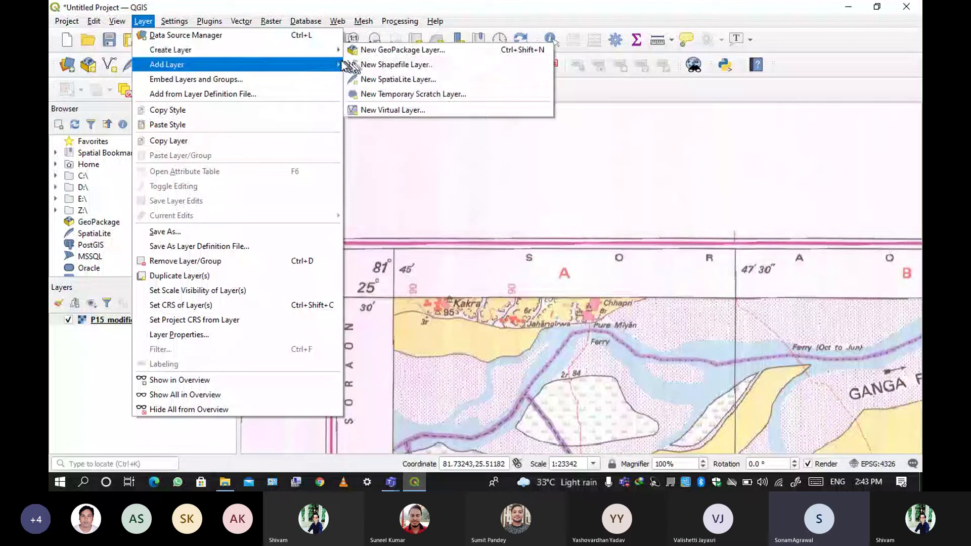
pyautogui.click(354, 65)
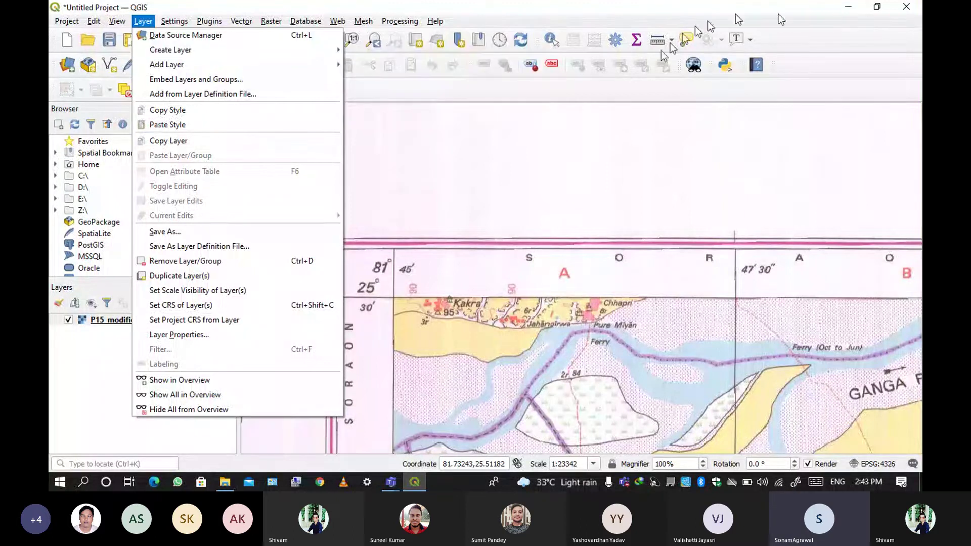
pyautogui.click(468, 246)
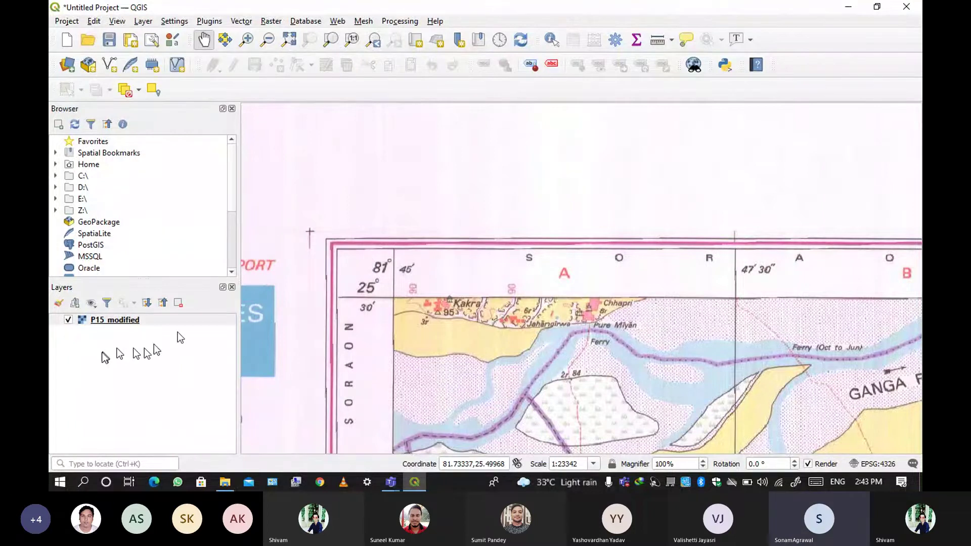
pyautogui.click(58, 303)
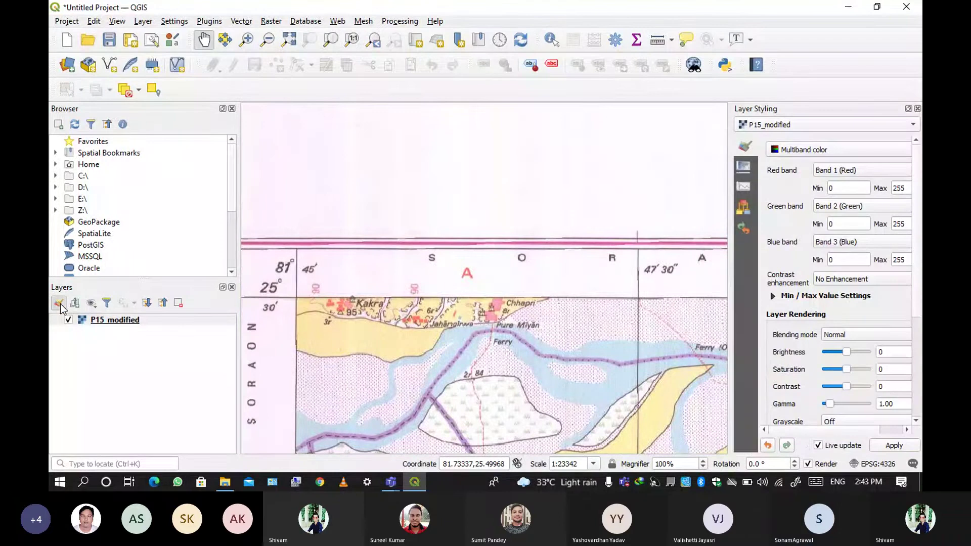
pyautogui.click(915, 120)
pyautogui.click(917, 109)
pyautogui.scroll(-1, 782, 197)
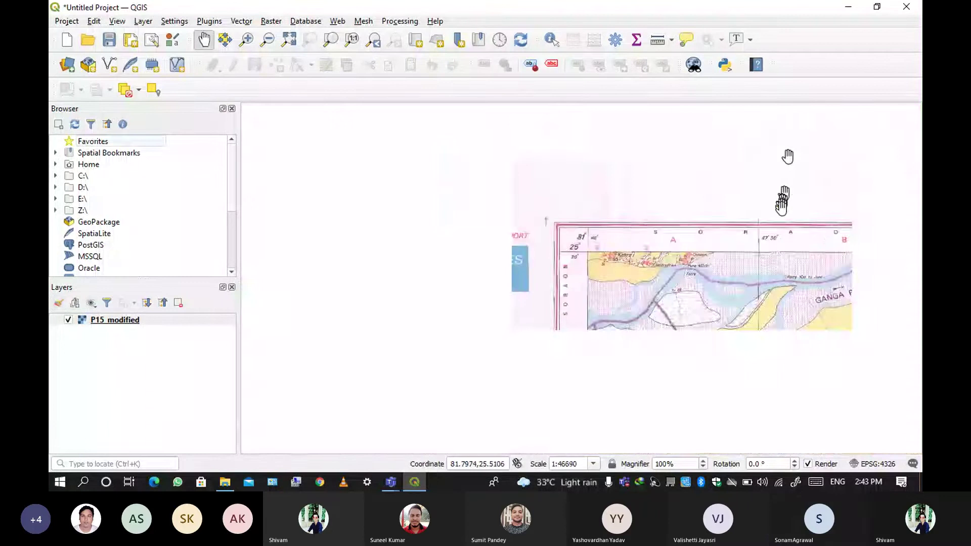
# Step: Switch to File Explorer and open the Highway project file from the Maps folder under M.TECH, GIS Tech on drive D
pyautogui.hotkey('alt', 'Tab')
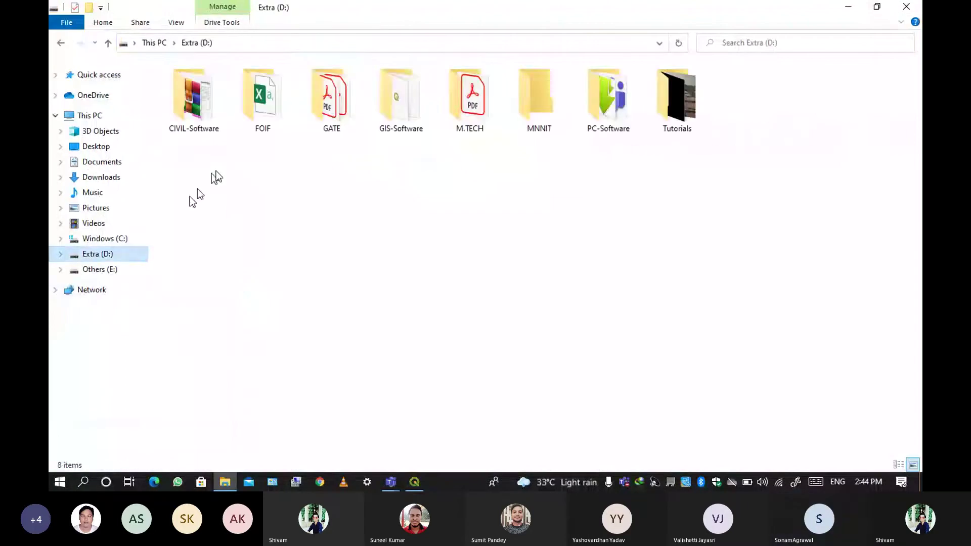
pyautogui.doubleClick(466, 100)
pyautogui.doubleClick(272, 124)
pyautogui.doubleClick(272, 123)
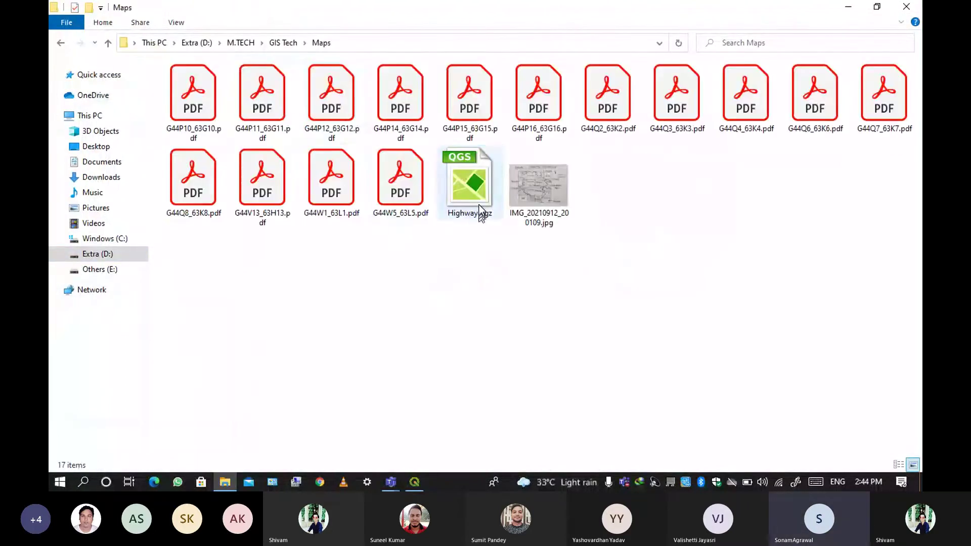
pyautogui.click(478, 205)
pyautogui.doubleClick(478, 205)
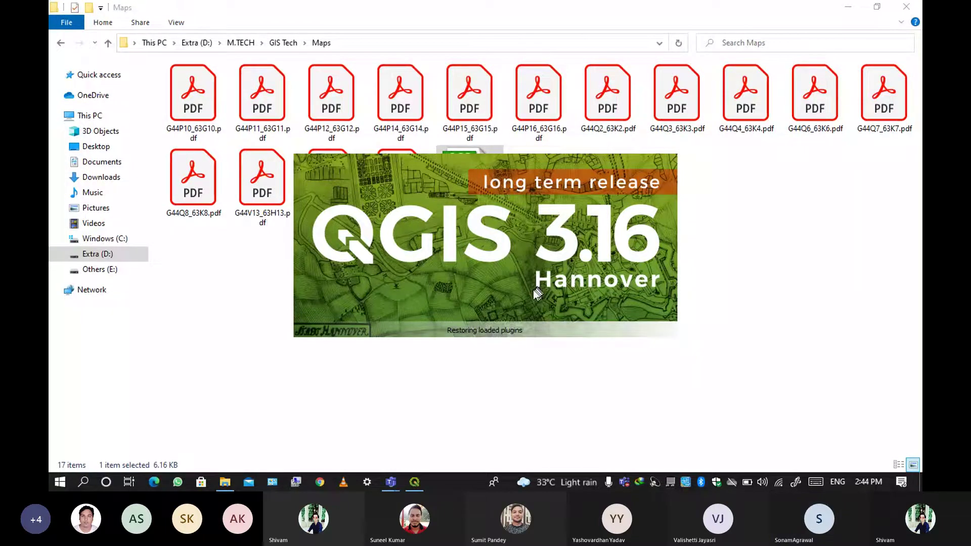
# Step: Switch back to the untitled QGIS project and view the whole P15_modified toposheet
pyautogui.moveTo(410, 486)
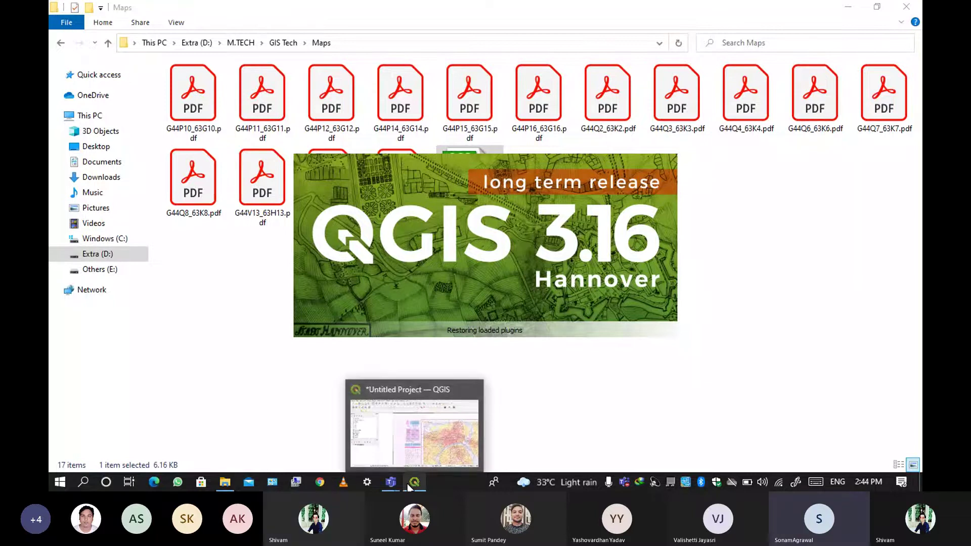
pyautogui.click(409, 486)
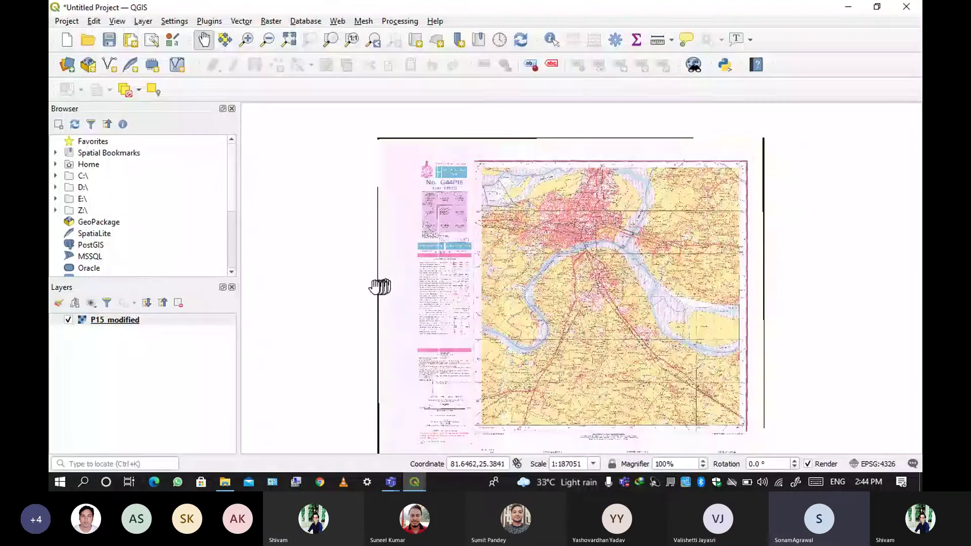
pyautogui.moveTo(525, 259); pyautogui.dragTo(540, 260)
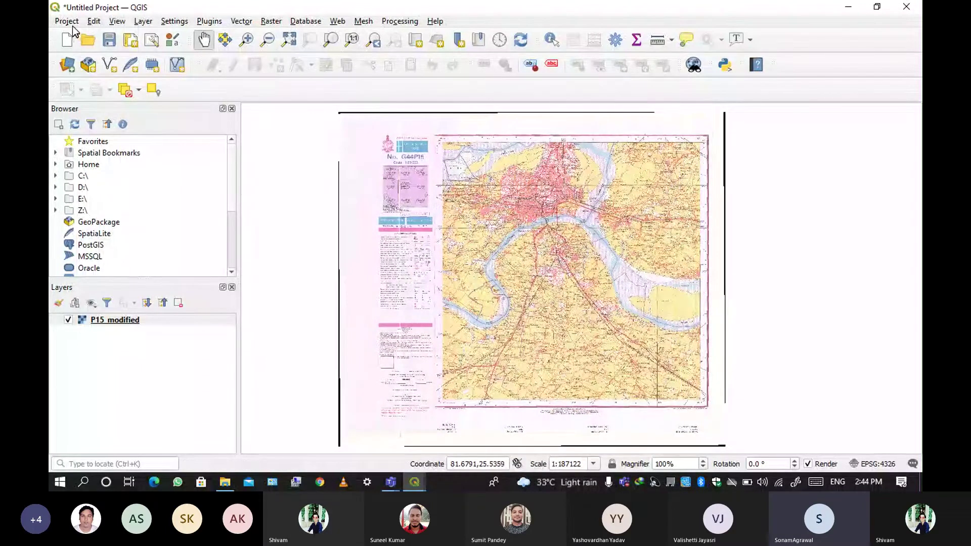
pyautogui.click(121, 23)
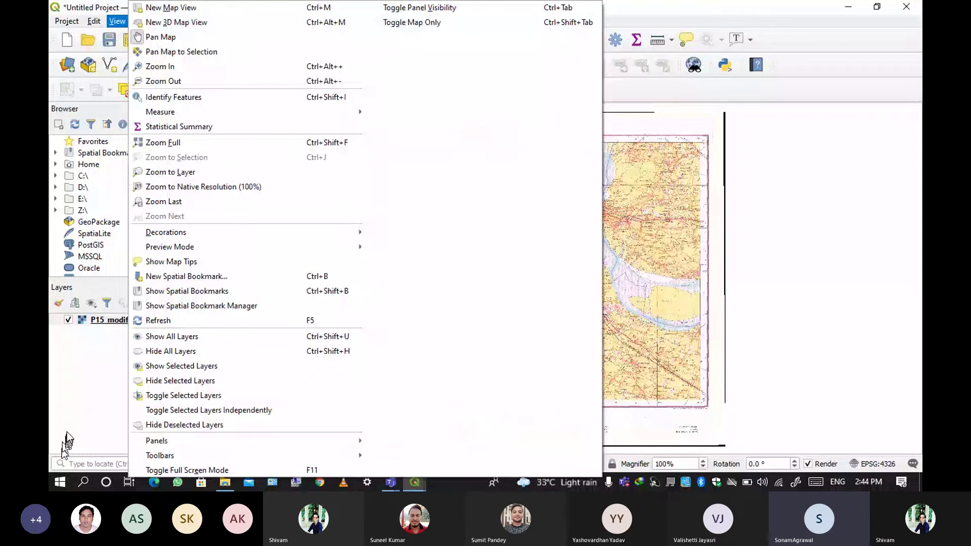
pyautogui.click(66, 432)
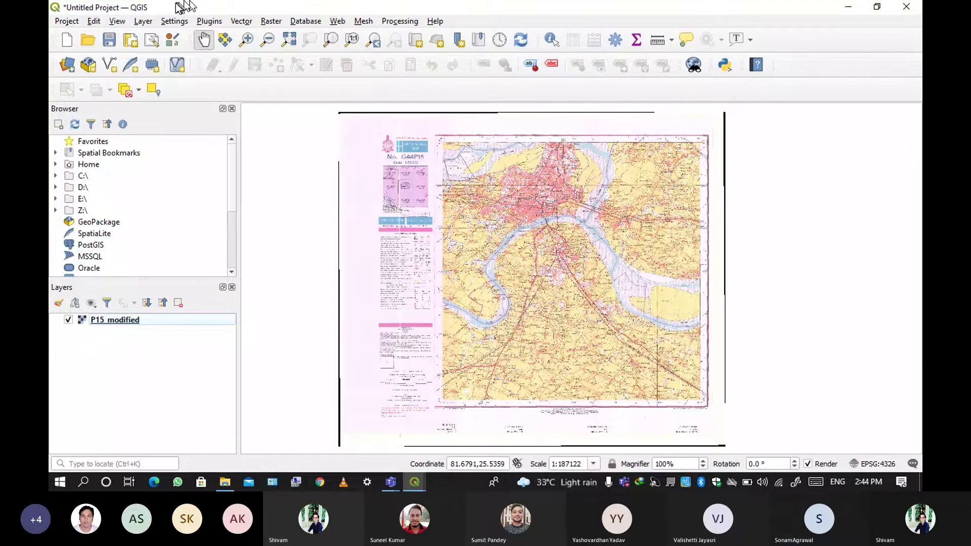
pyautogui.click(143, 21)
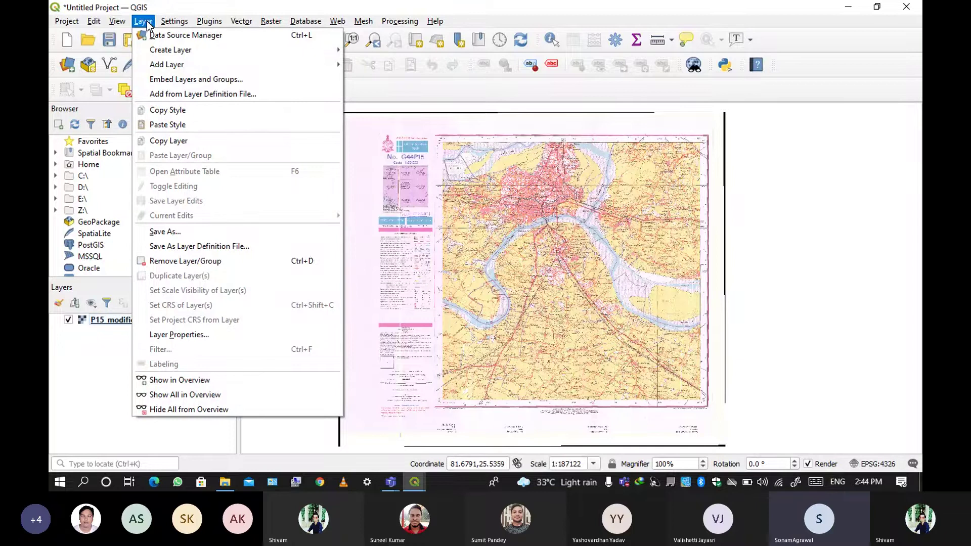
pyautogui.moveTo(163, 68)
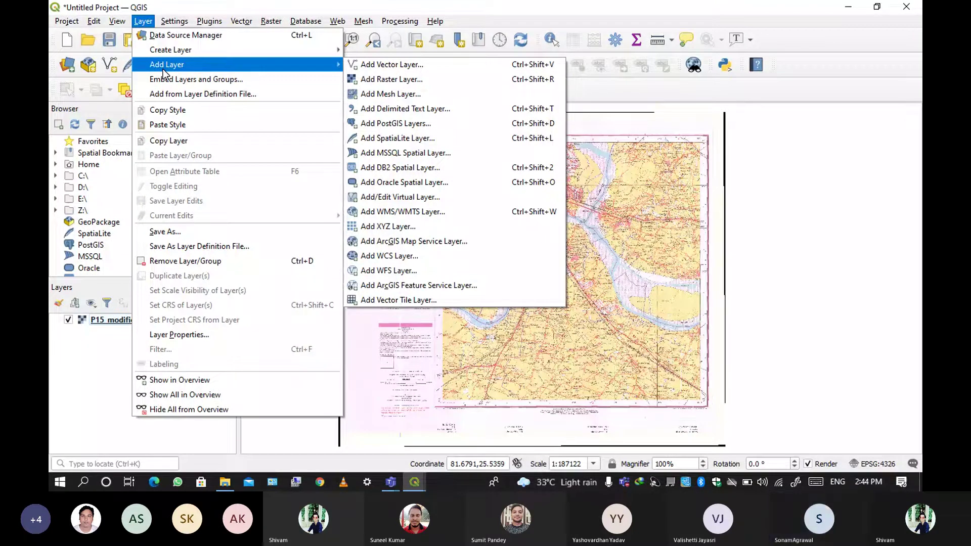
pyautogui.click(414, 482)
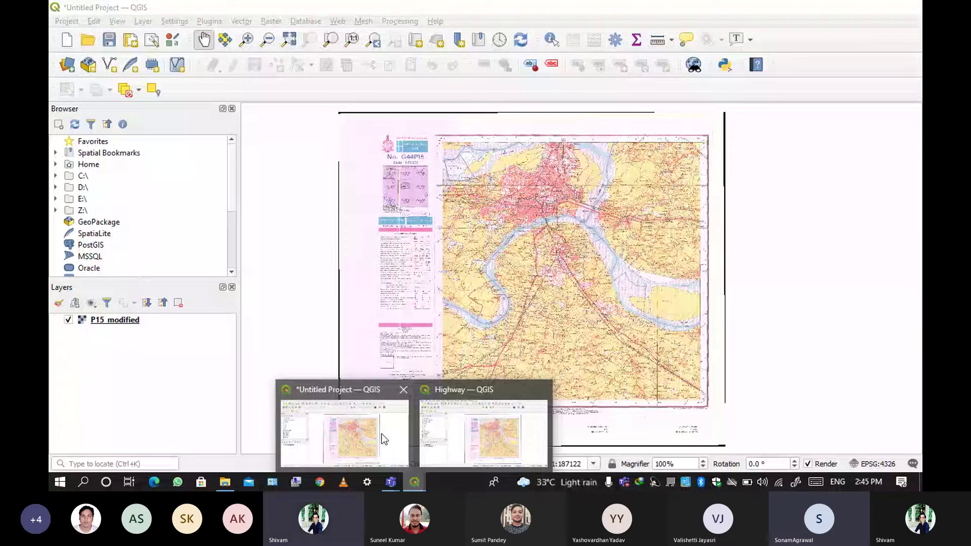
pyautogui.click(399, 439)
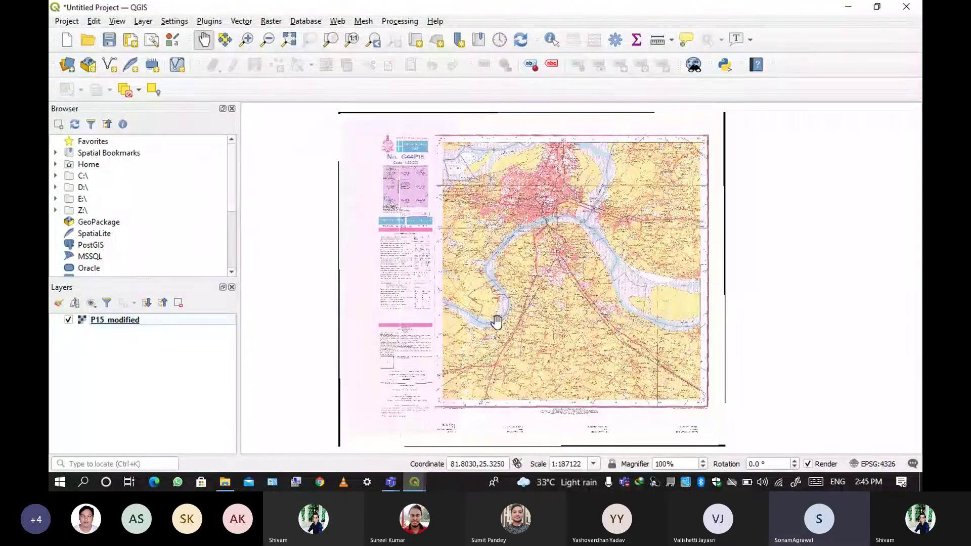
# Step: Try to add Highway.qgz from D:\M.TECH\GIS Tech\Maps as a vector layer and close the data source manager
pyautogui.click(144, 22)
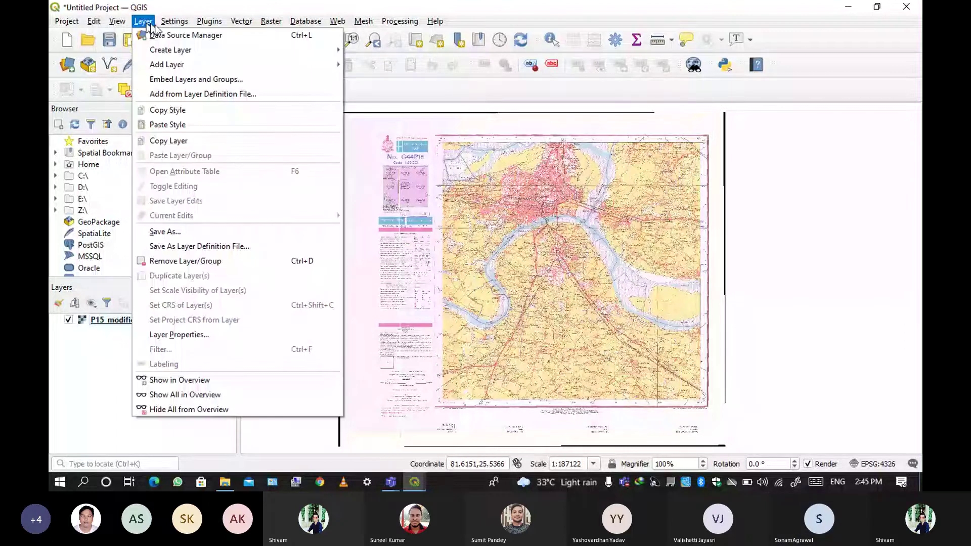
pyautogui.moveTo(175, 22)
pyautogui.moveTo(143, 22)
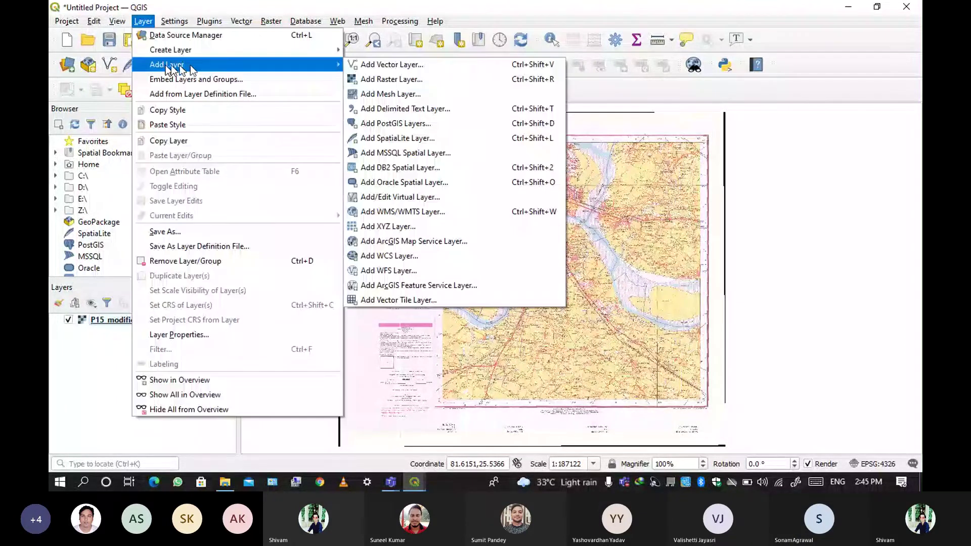
pyautogui.click(360, 67)
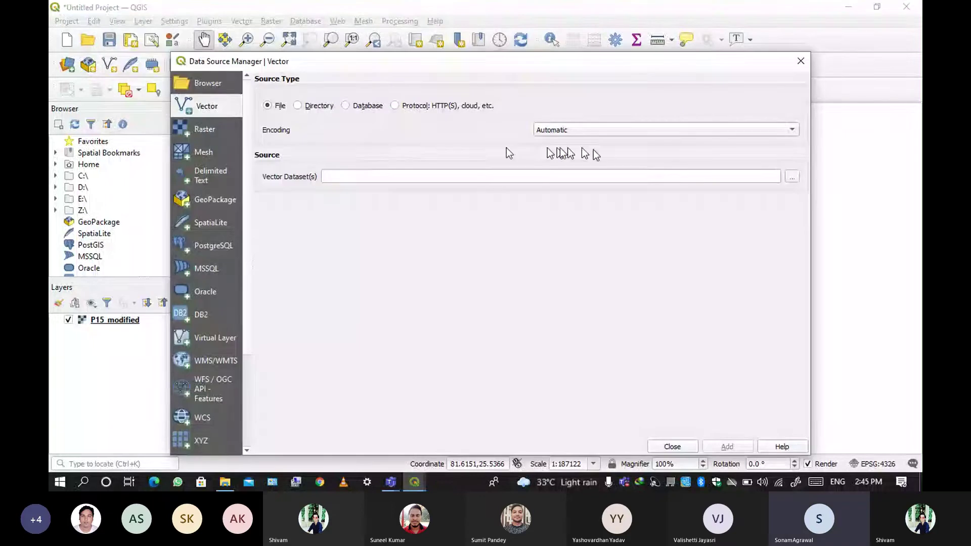
pyautogui.click(788, 177)
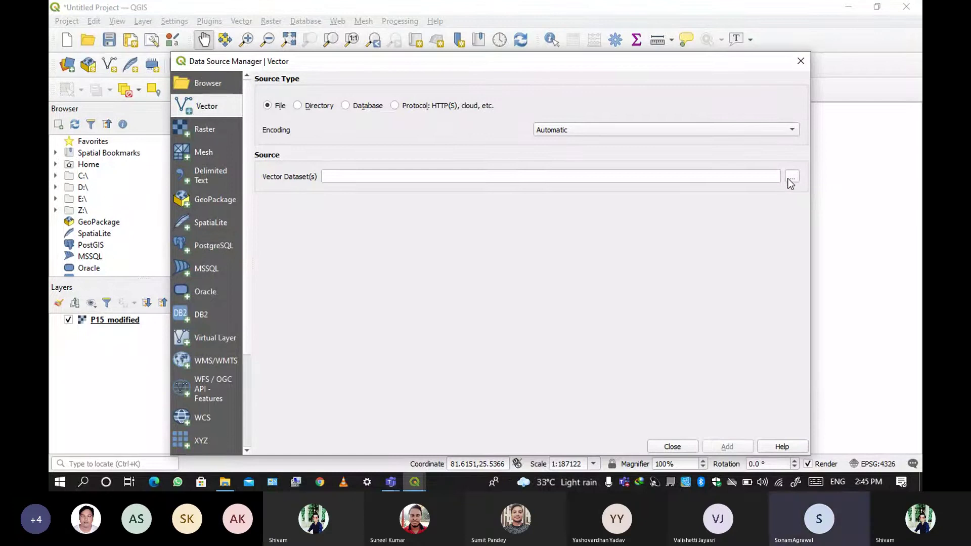
pyautogui.click(313, 103)
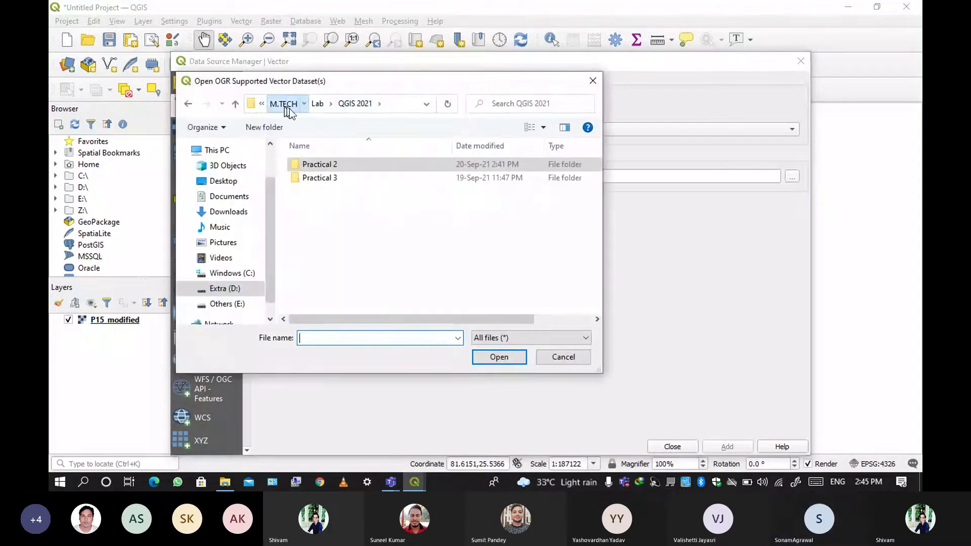
pyautogui.click(281, 103)
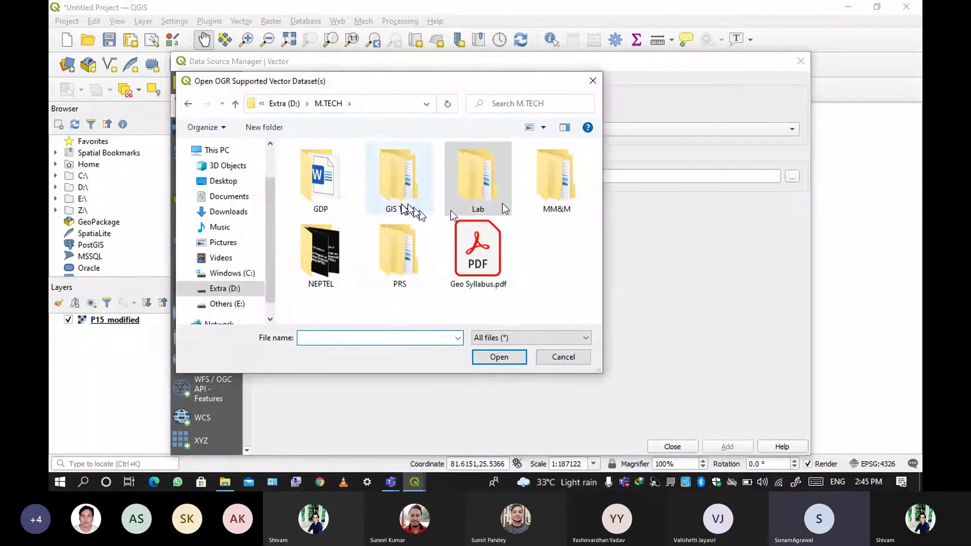
pyautogui.click(394, 193)
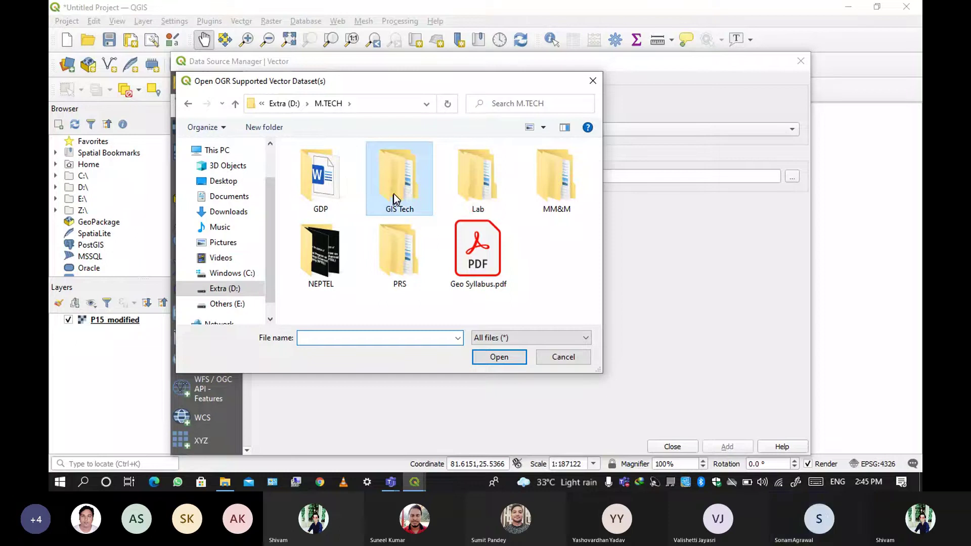
pyautogui.doubleClick(393, 193)
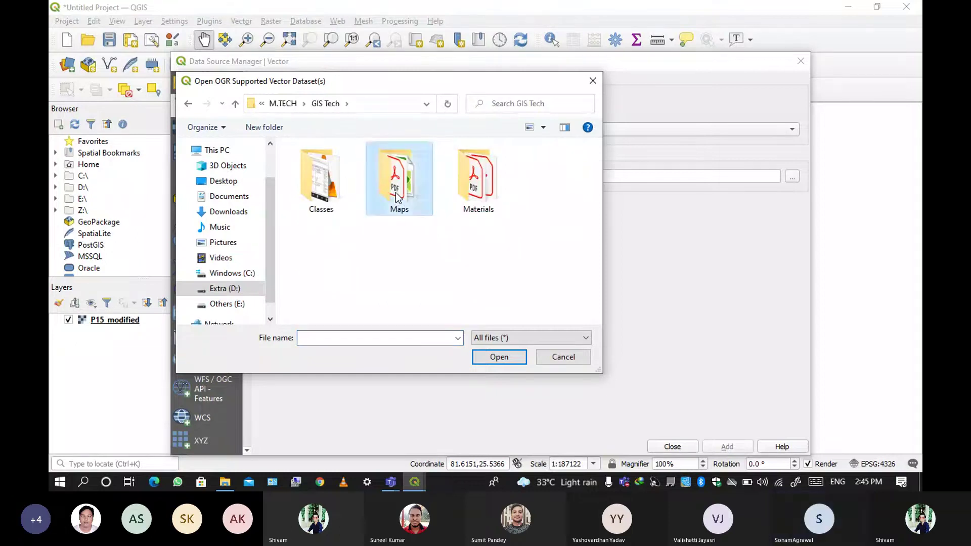
pyautogui.doubleClick(398, 198)
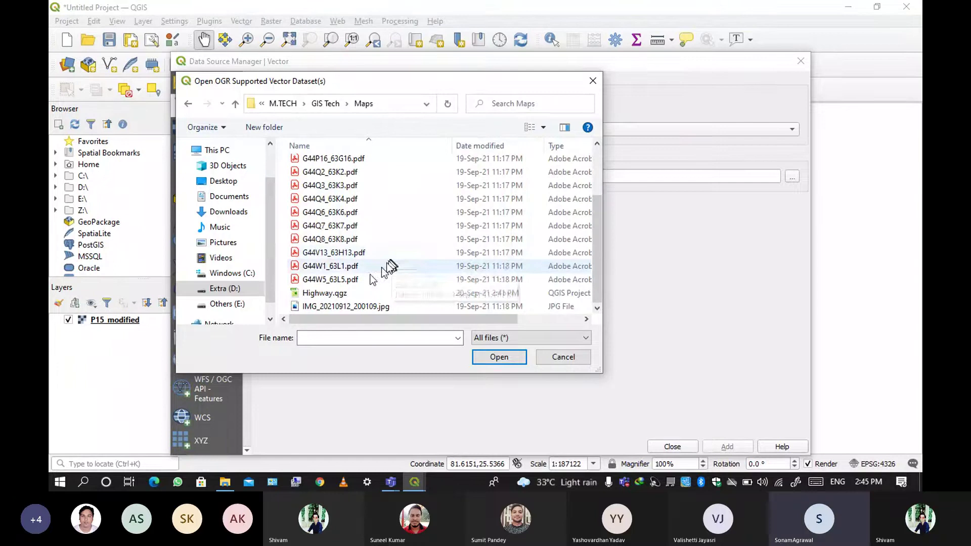
pyautogui.doubleClick(347, 293)
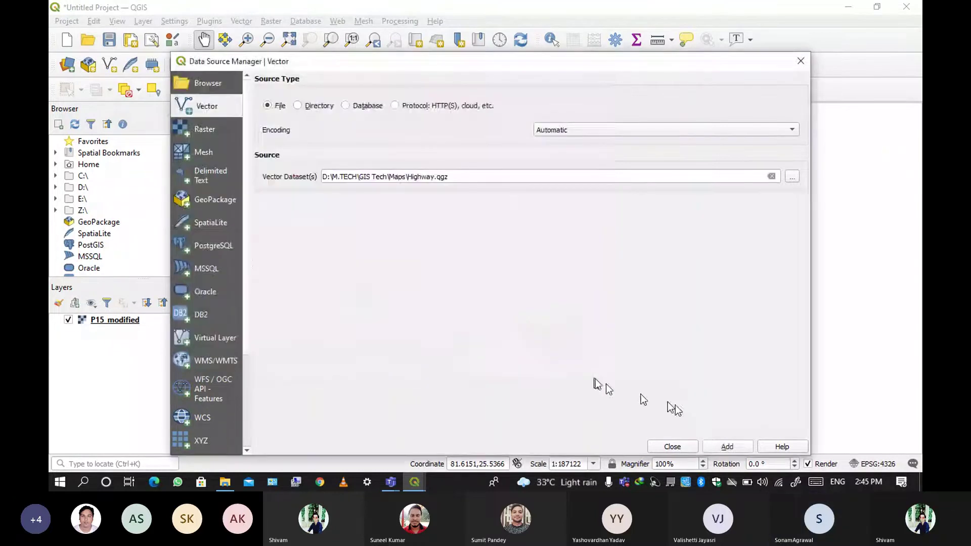
pyautogui.click(672, 447)
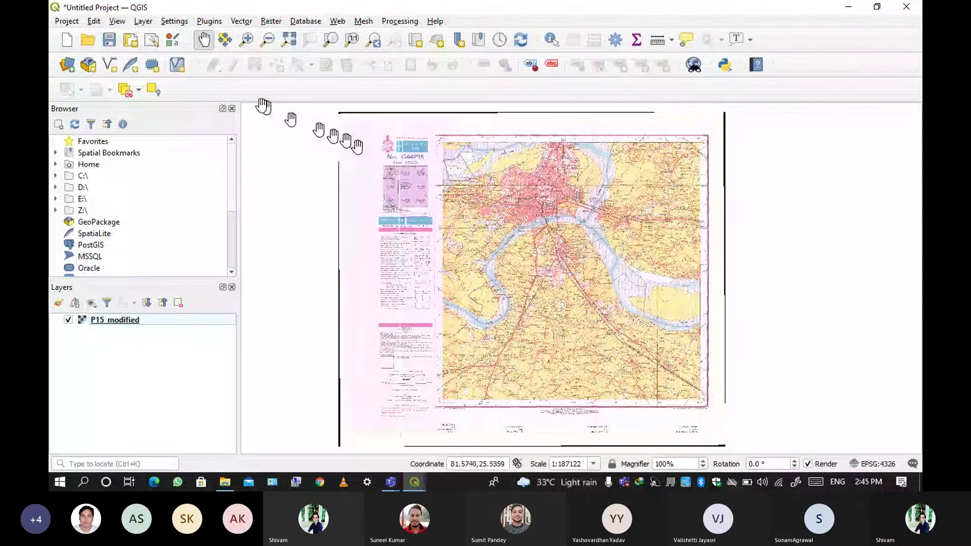
# Step: Review the vector file formats offered when choosing a dataset from the Maps folder, and leave without adding a layer
pyautogui.click(148, 24)
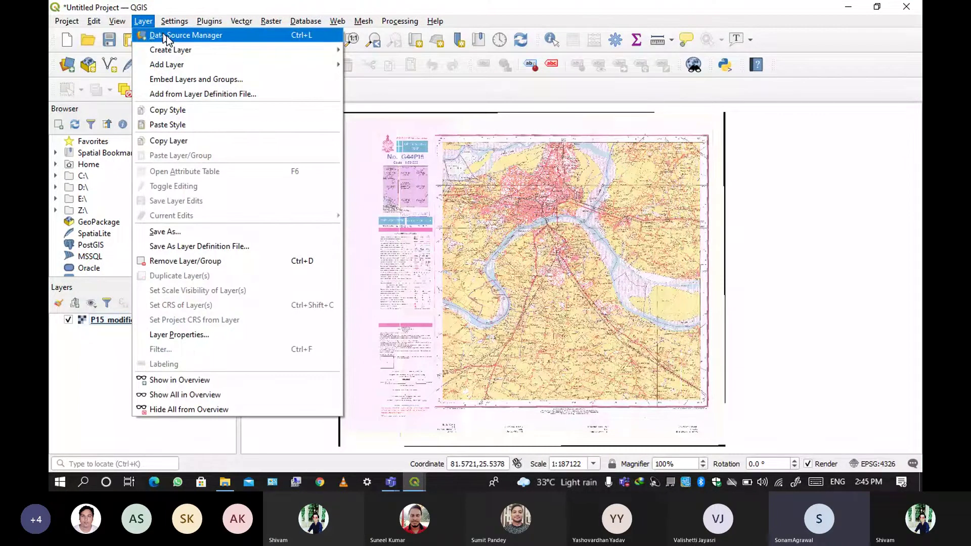
pyautogui.moveTo(167, 65)
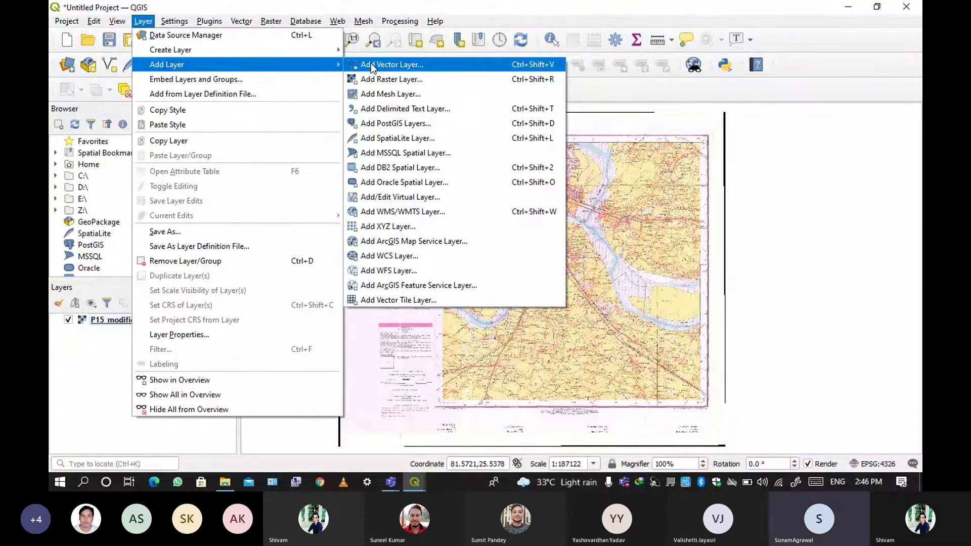
pyautogui.click(371, 65)
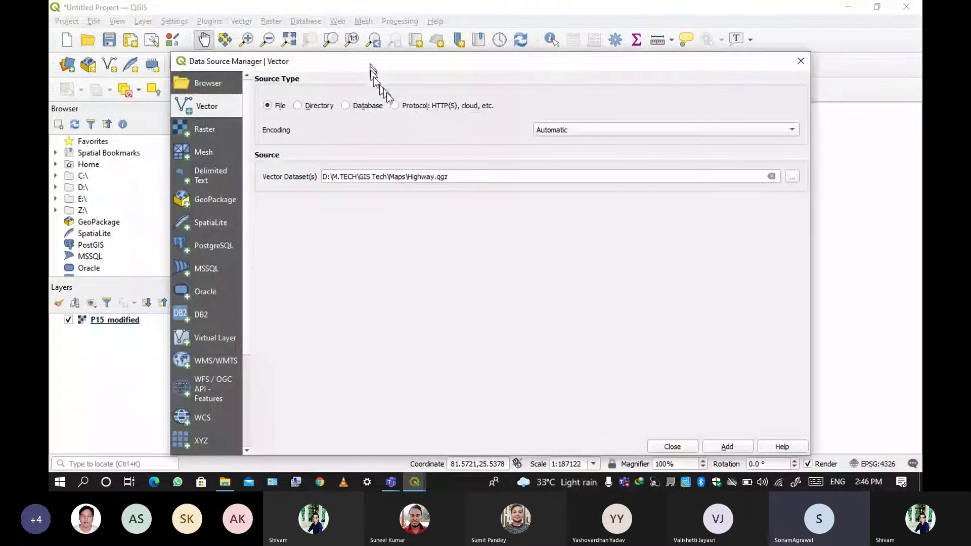
pyautogui.click(792, 178)
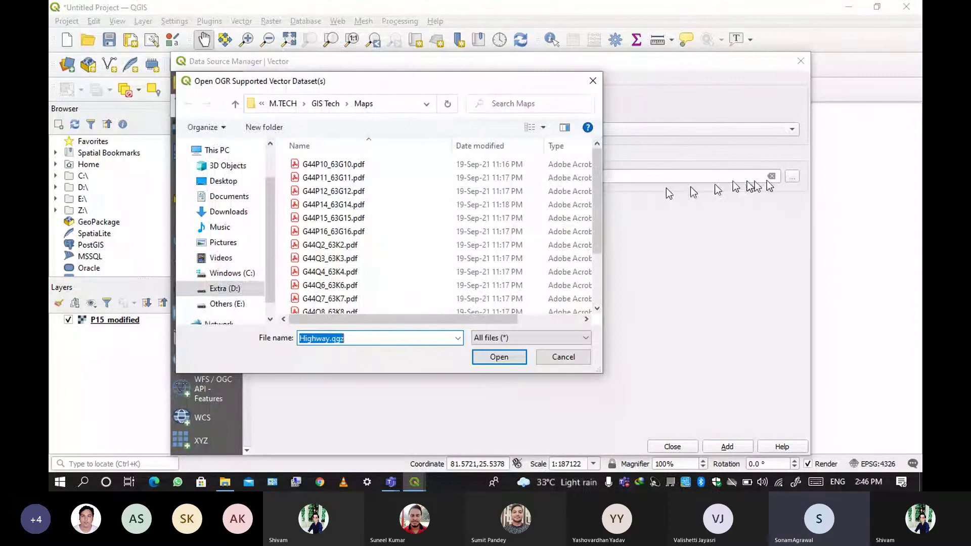
pyautogui.scroll(-2, 548, 244)
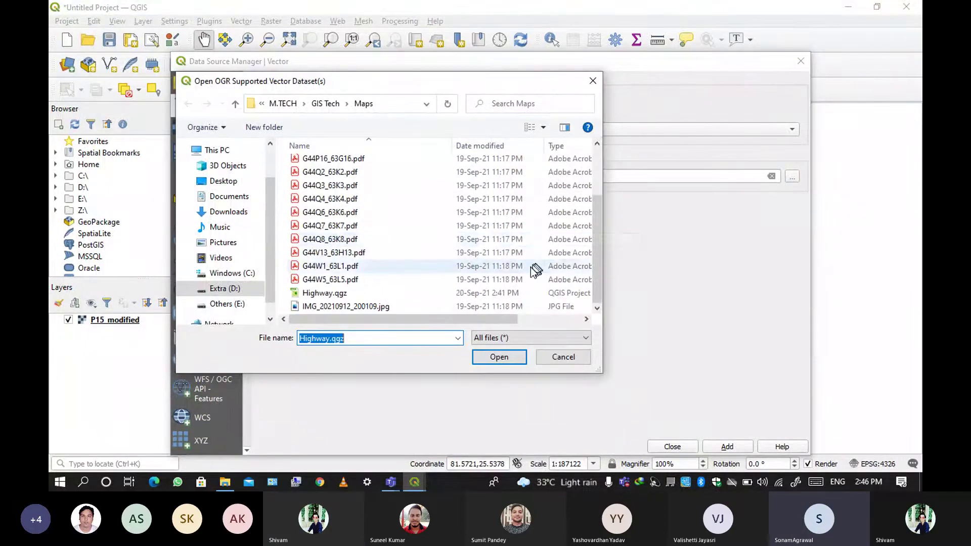
pyautogui.click(335, 294)
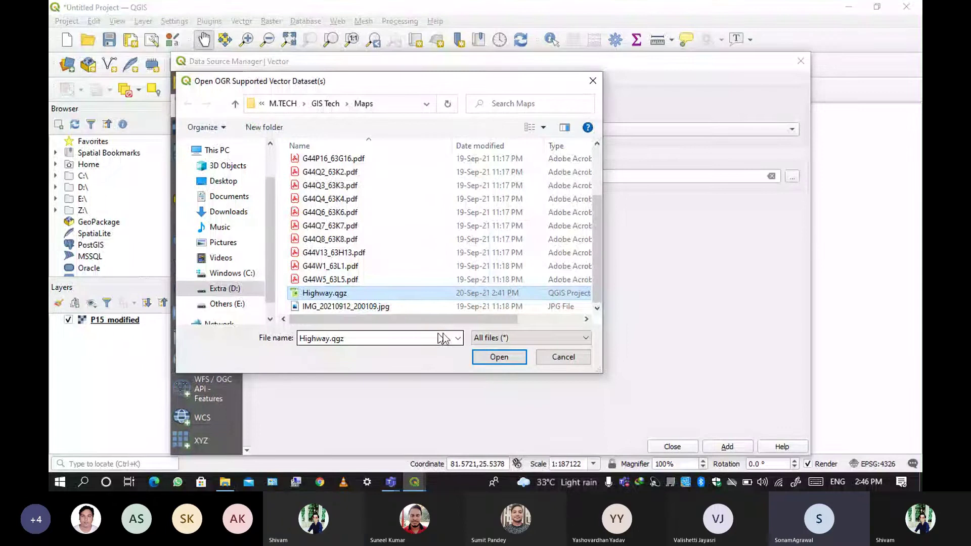
pyautogui.click(507, 337)
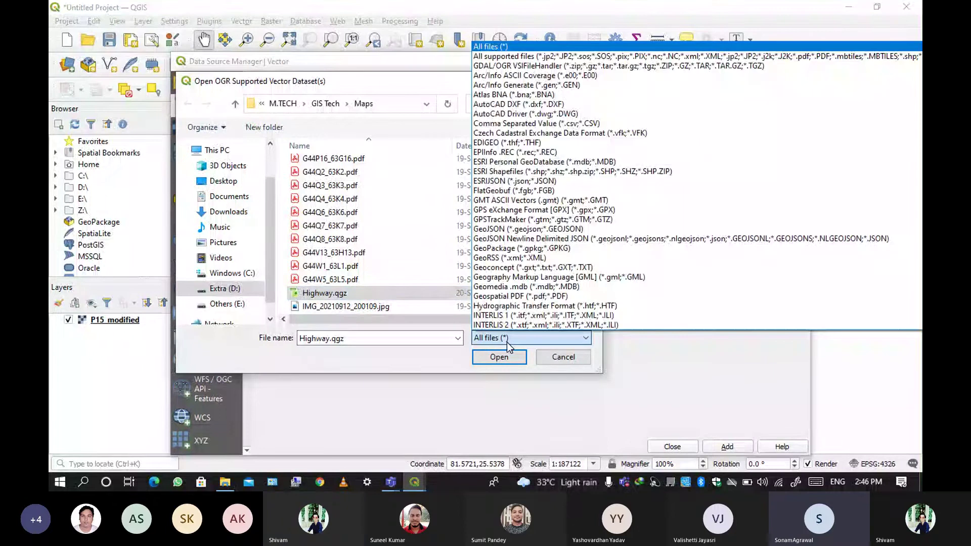
pyautogui.click(507, 344)
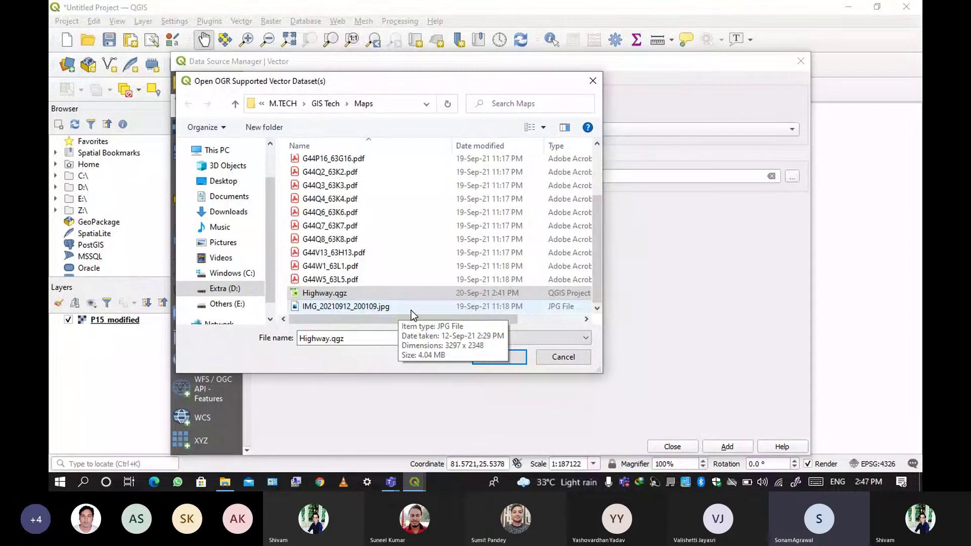
pyautogui.hotkey('alt', 'Down')
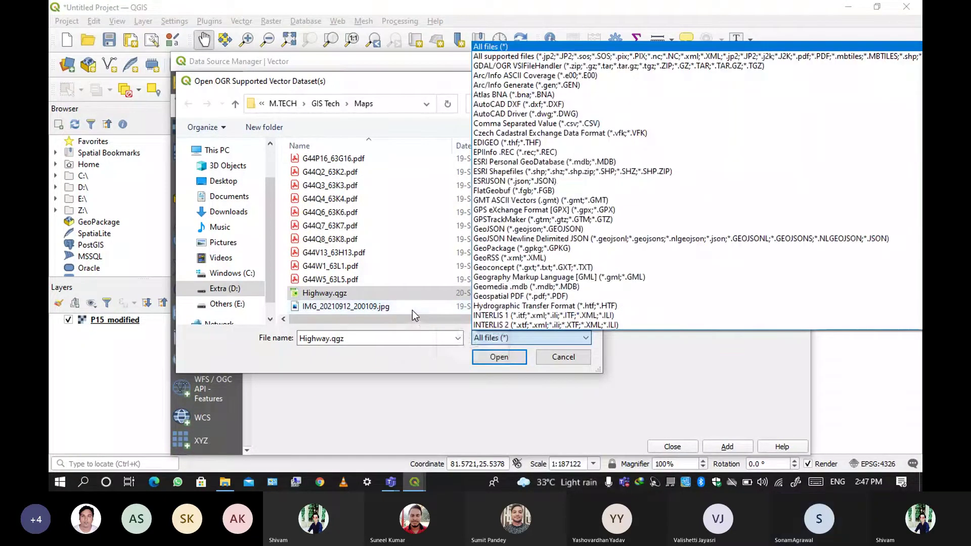
pyautogui.press('Escape')
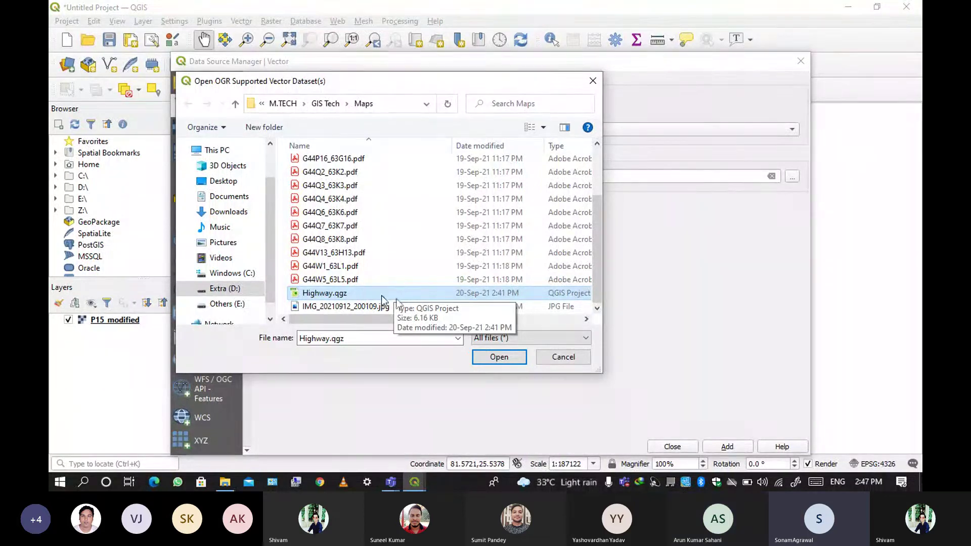
pyautogui.click(555, 361)
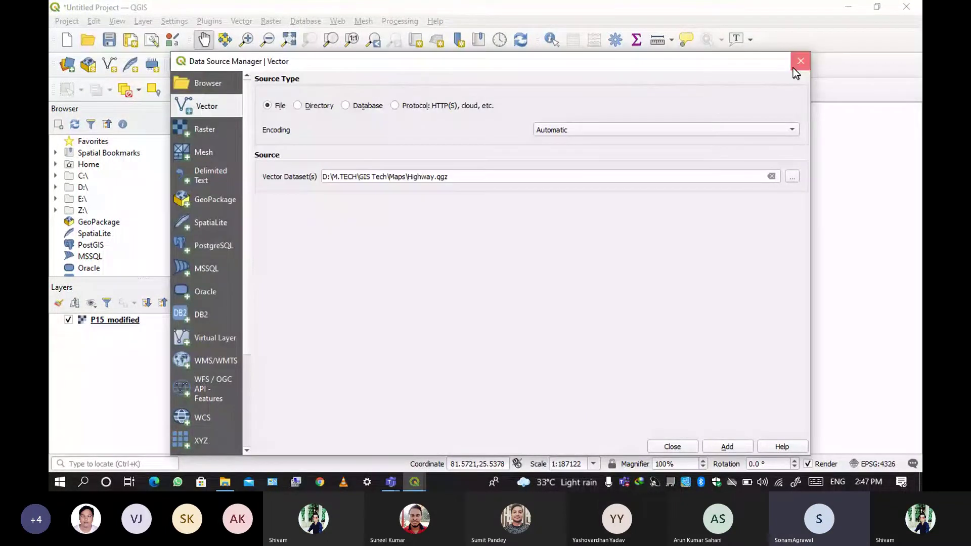
pyautogui.click(793, 68)
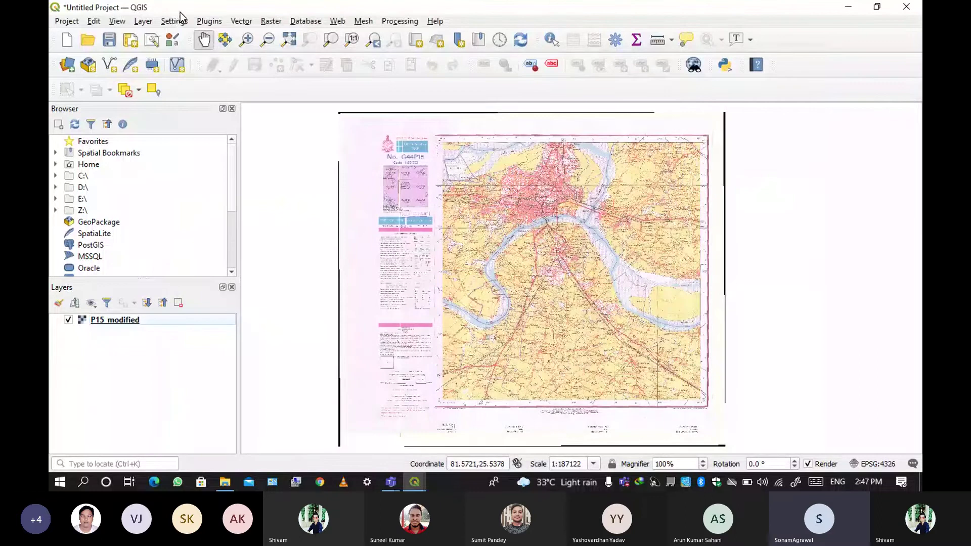
# Step: Switch to File Explorer and look through the Documents folder for the digitized vector files
pyautogui.click(174, 21)
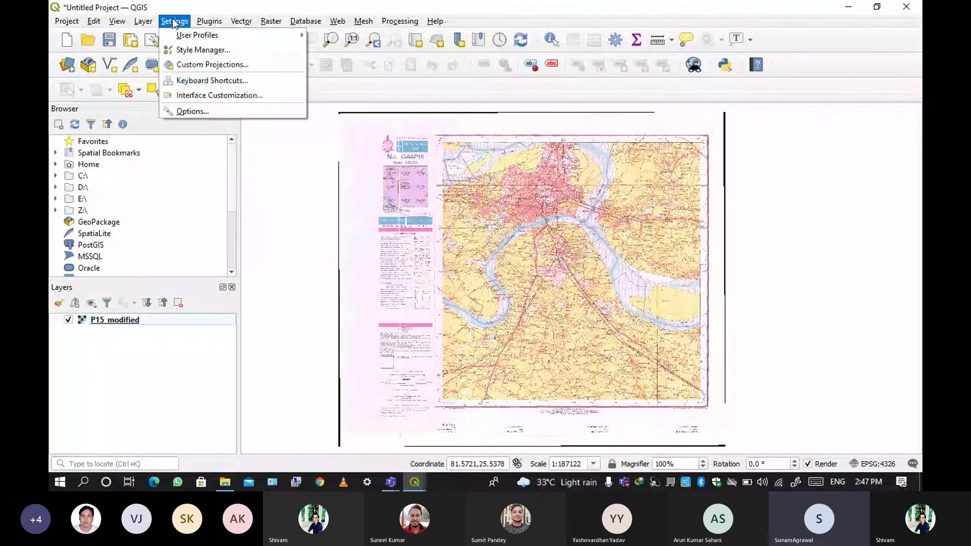
pyautogui.moveTo(218, 24)
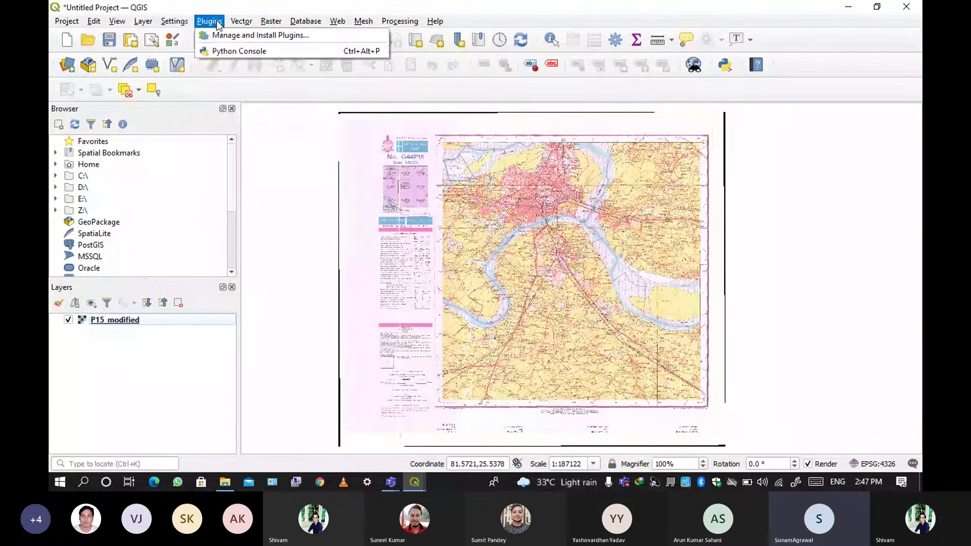
pyautogui.click(846, 6)
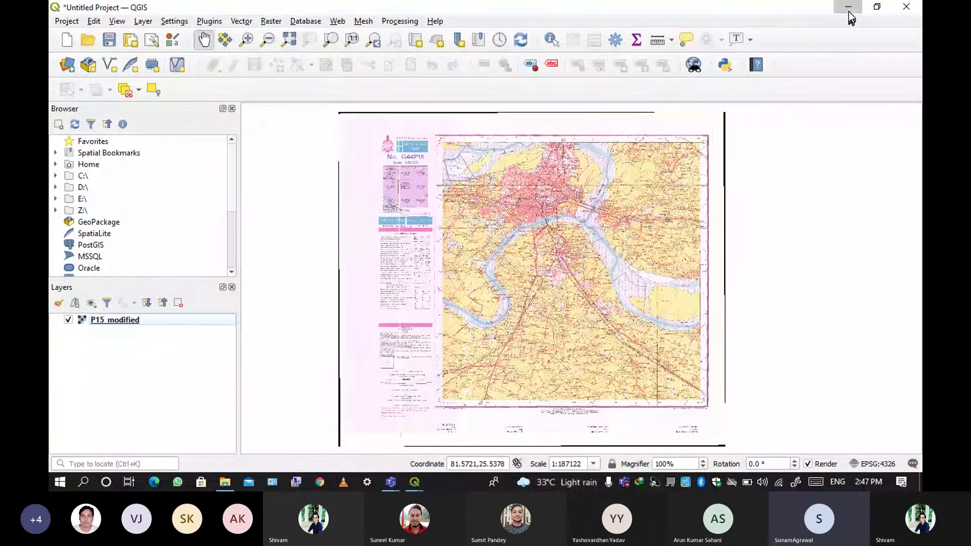
pyautogui.click(849, 11)
pyautogui.click(877, 7)
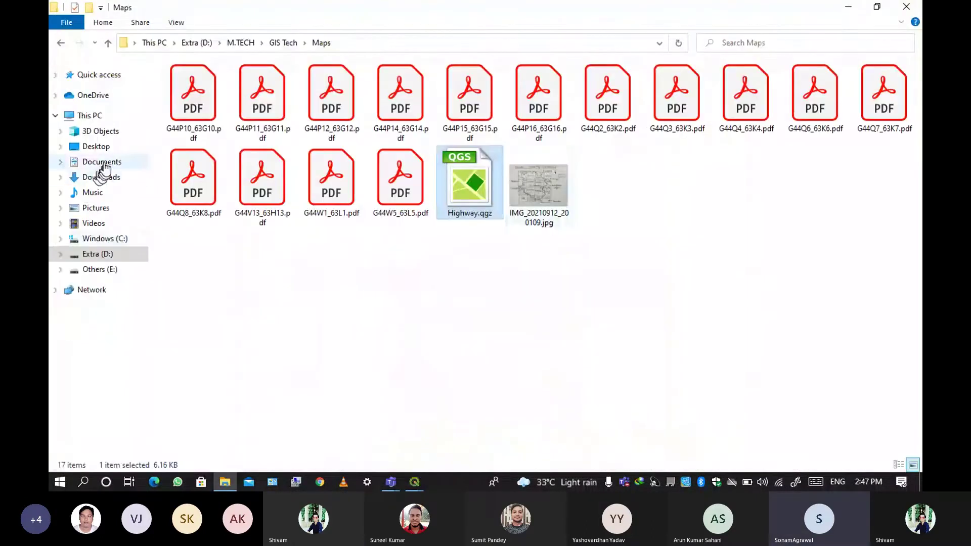
pyautogui.click(98, 161)
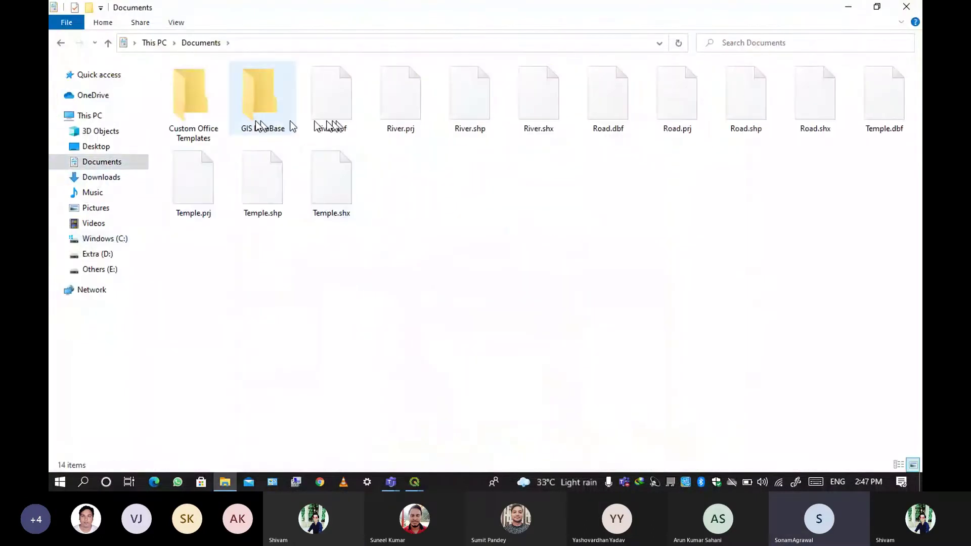
pyautogui.click(253, 108)
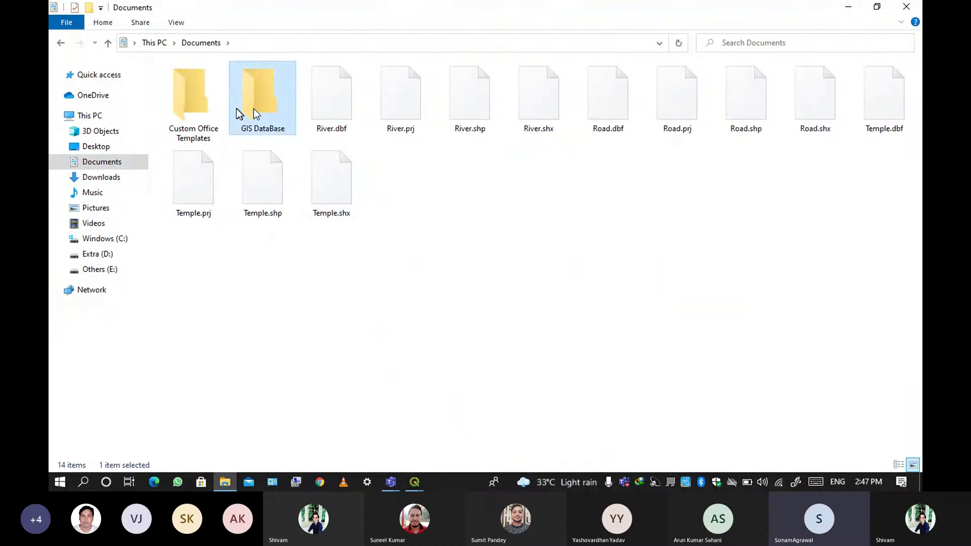
pyautogui.doubleClick(188, 107)
pyautogui.press('BackSpace')
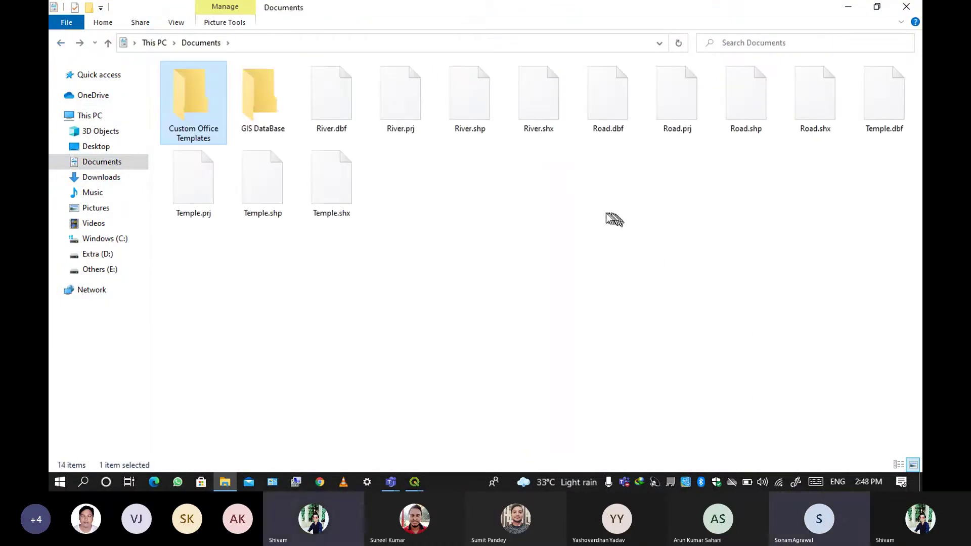
# Step: Switch to the Highway project and add River.shp from the Documents folder as a vector layer
pyautogui.moveTo(420, 477)
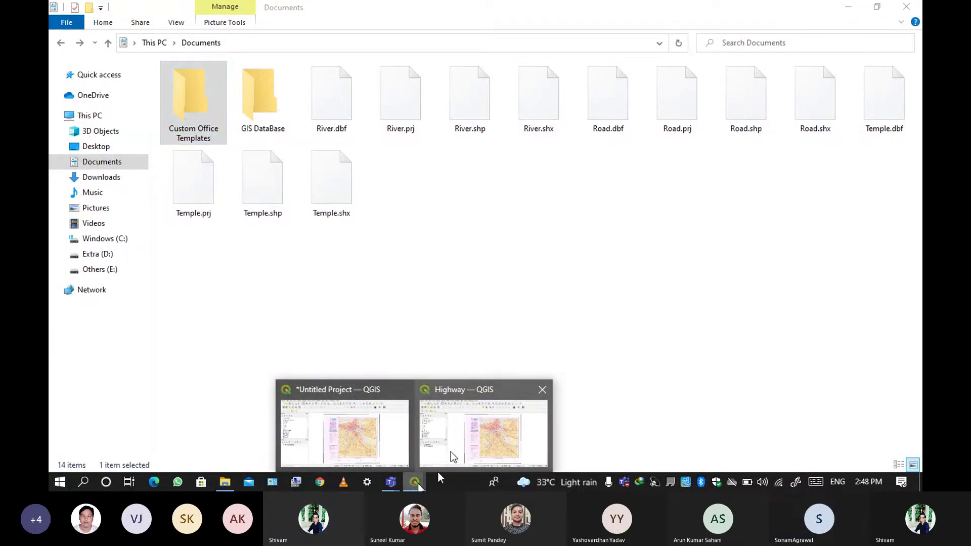
pyautogui.click(470, 430)
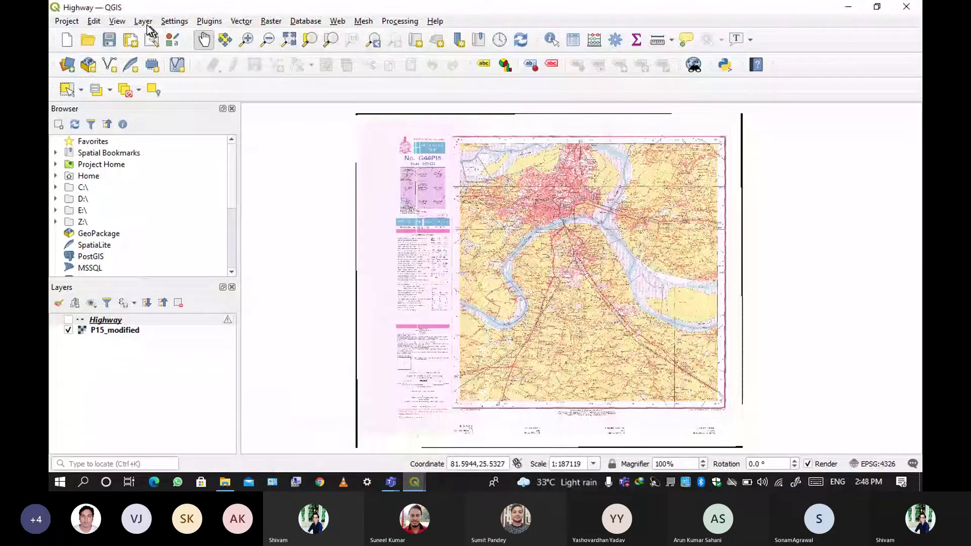
pyautogui.click(144, 21)
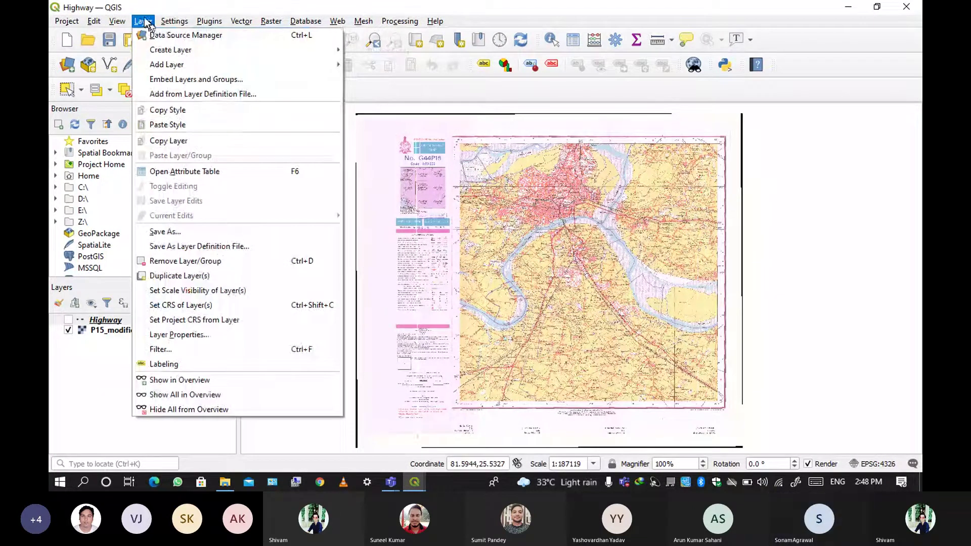
pyautogui.click(166, 34)
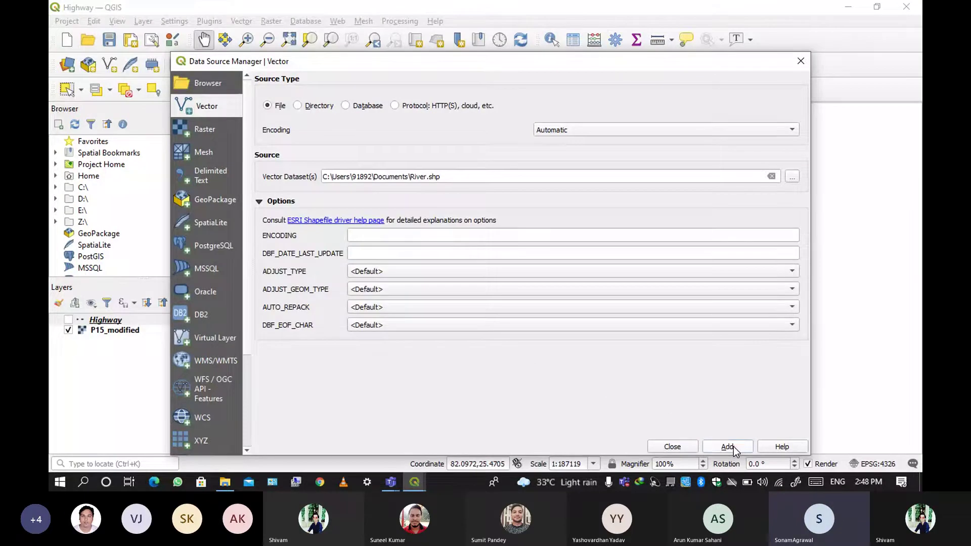
pyautogui.click(733, 447)
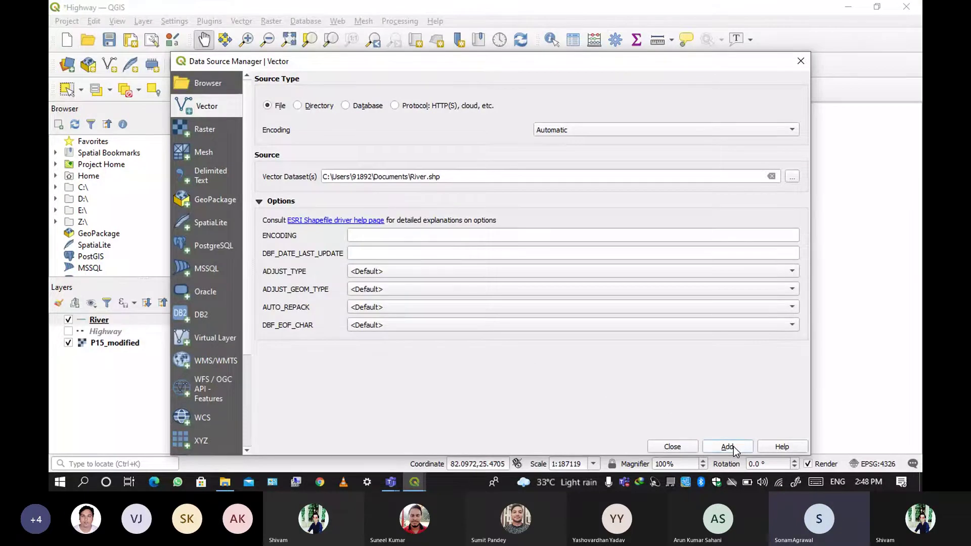
pyautogui.click(687, 448)
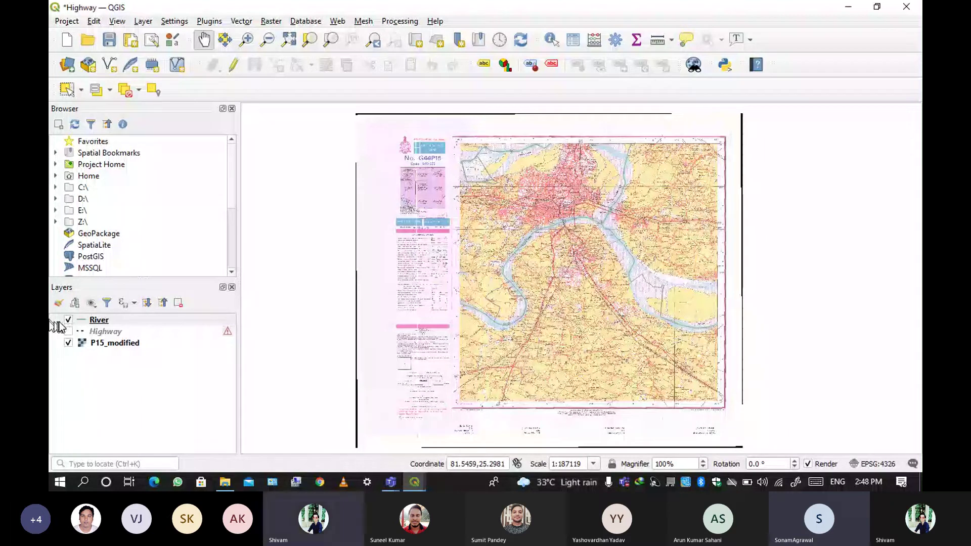
# Step: Show the Highway and River layers with P15_modified hidden to view the digitized lines on their own
pyautogui.click(68, 331)
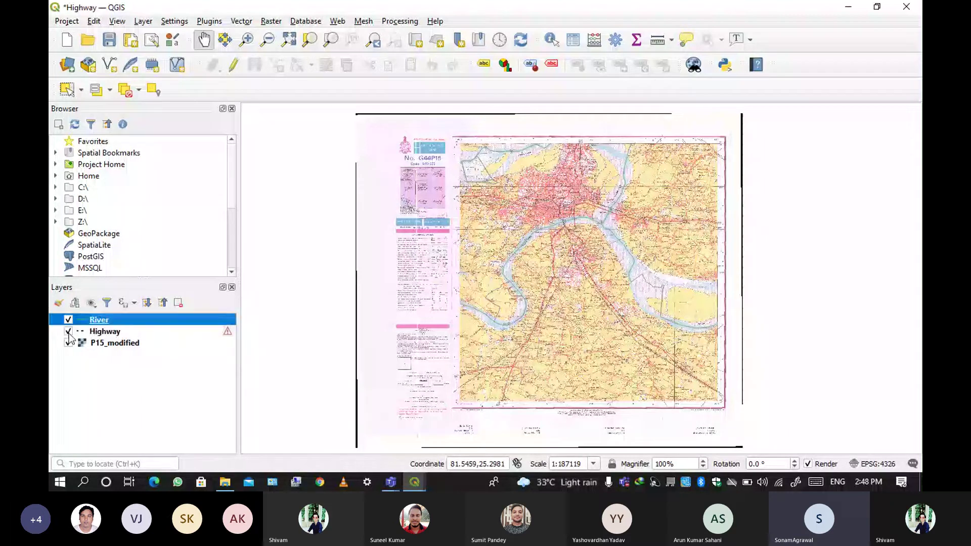
pyautogui.click(67, 319)
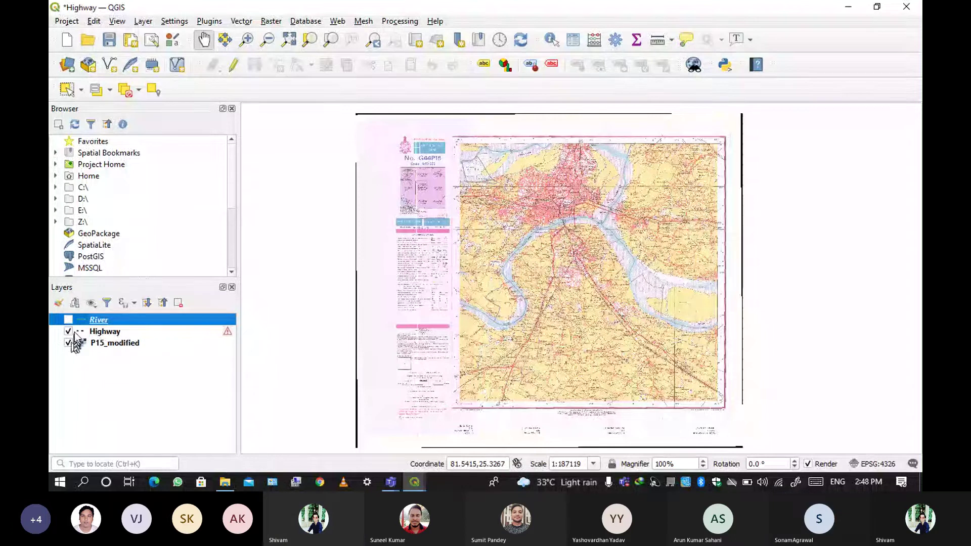
pyautogui.hotkey('ctrl', 'alt', '-')
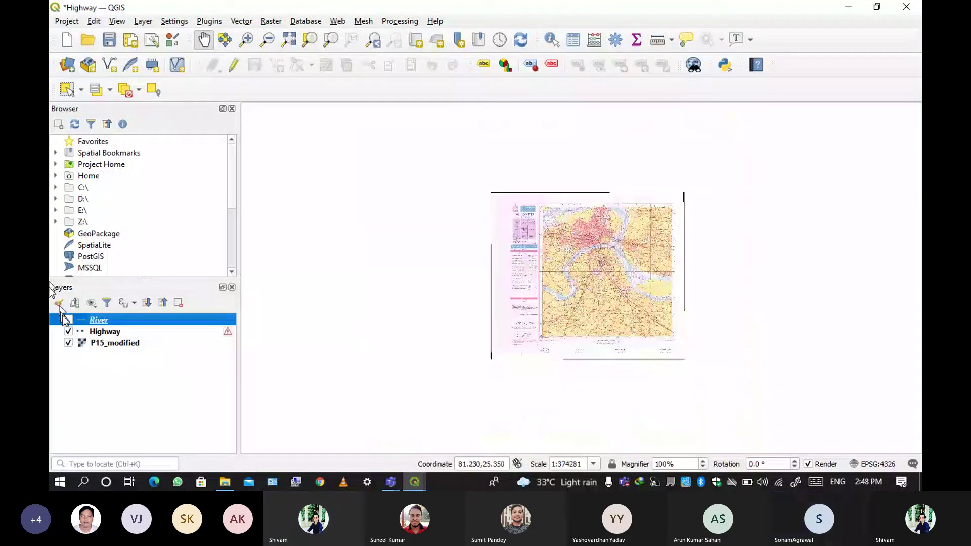
pyautogui.click(67, 319)
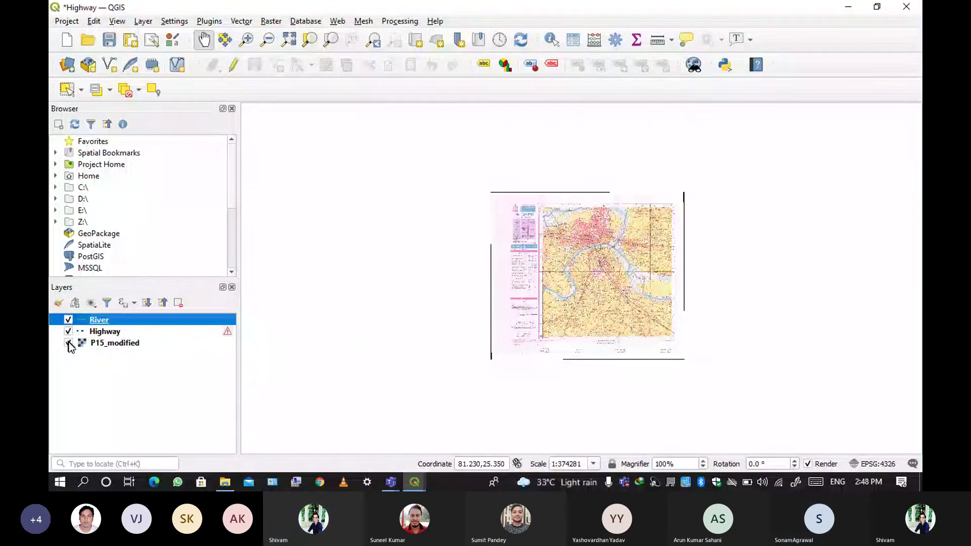
pyautogui.click(68, 343)
pyautogui.scroll(1, 560, 303)
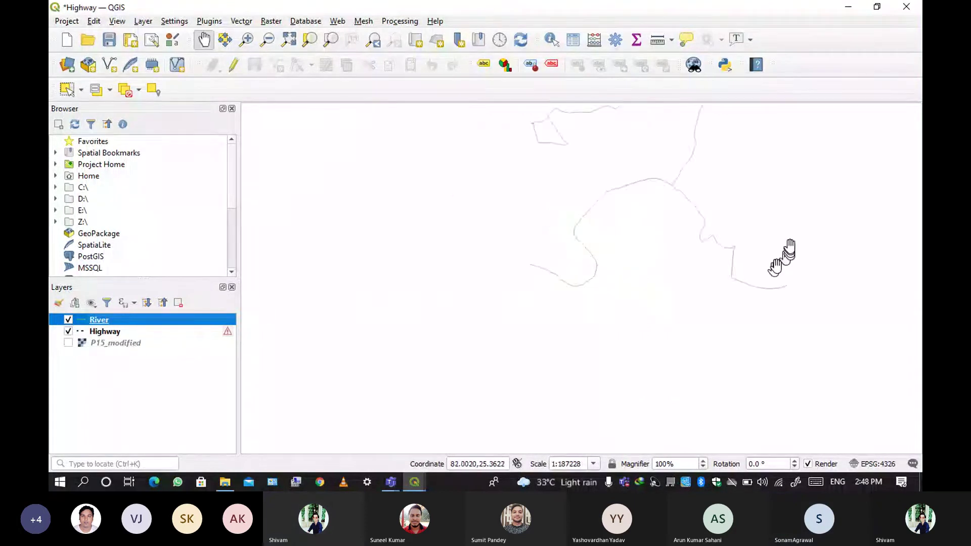
pyautogui.moveTo(780, 256); pyautogui.dragTo(708, 314)
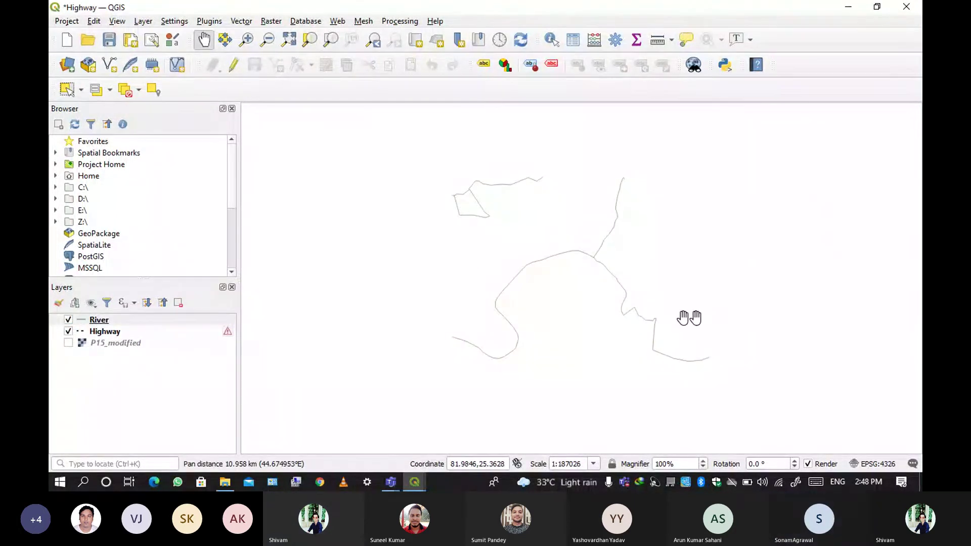
# Step: Hide the Highway layer, show P15_modified again, and compare the River line with the river channels on the toposheet
pyautogui.click(68, 331)
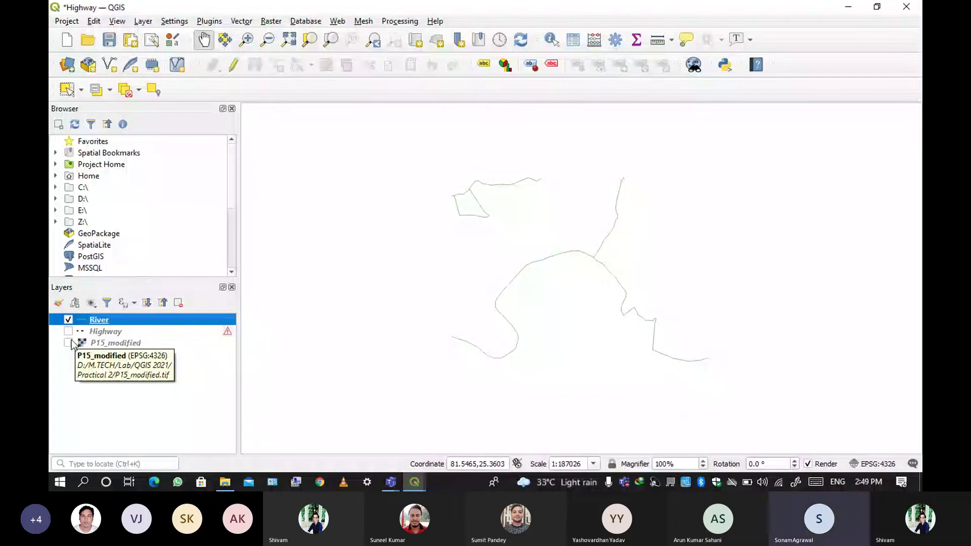
pyautogui.click(69, 343)
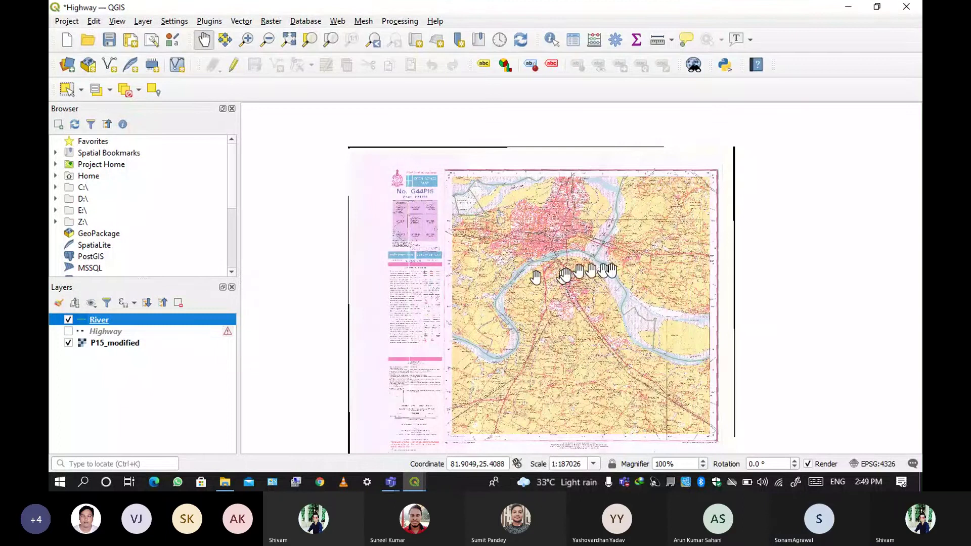
pyautogui.scroll(1, 612, 267)
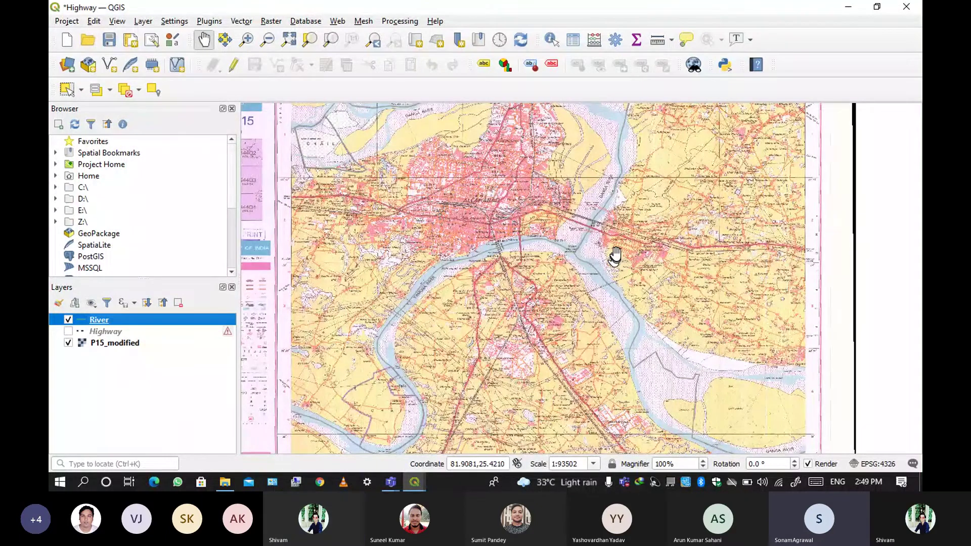
pyautogui.moveTo(615, 256); pyautogui.dragTo(587, 331)
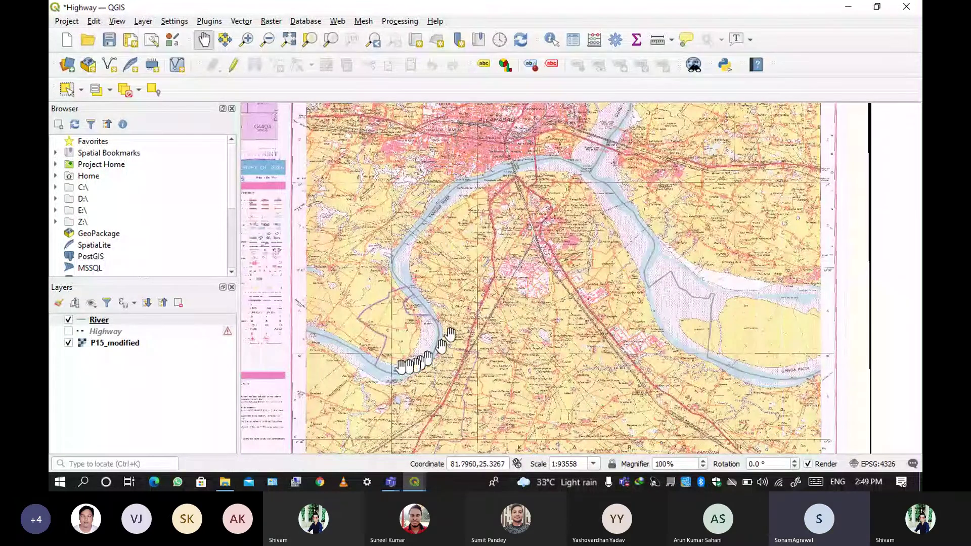
pyautogui.scroll(1, 367, 363)
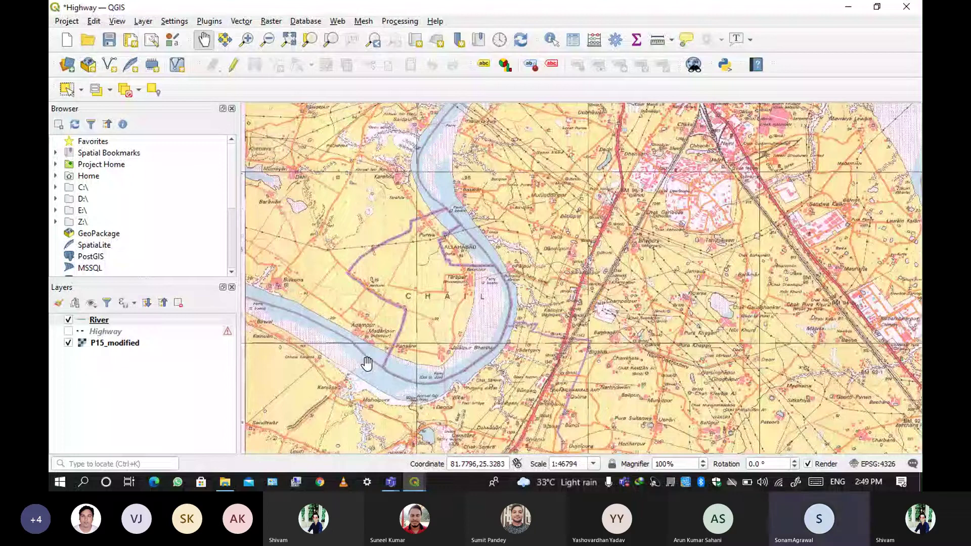
# Step: Examine the toposheet's conventional symbols legend alongside the river and nearby map features
pyautogui.moveTo(367, 363); pyautogui.dragTo(674, 368)
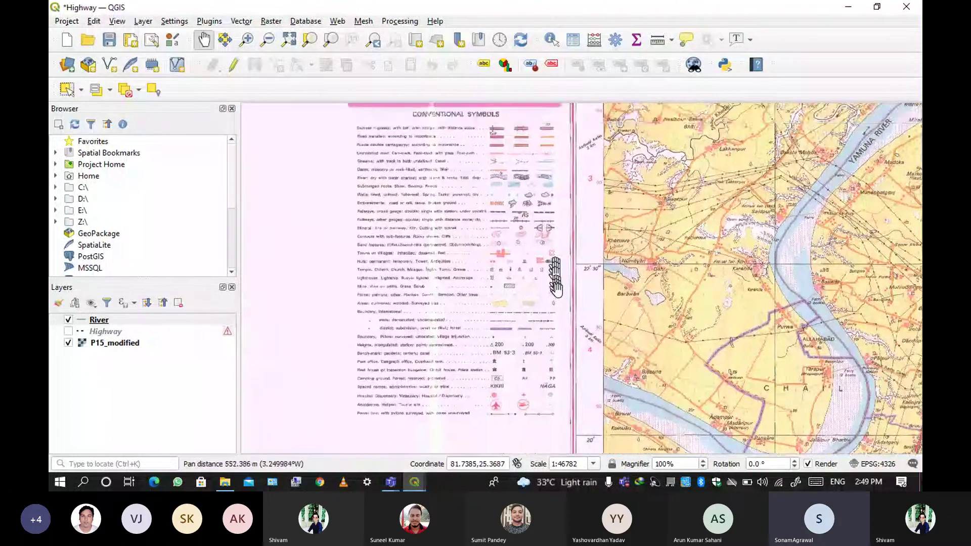
pyautogui.scroll(1, 676, 235)
pyautogui.moveTo(676, 235); pyautogui.dragTo(628, 361)
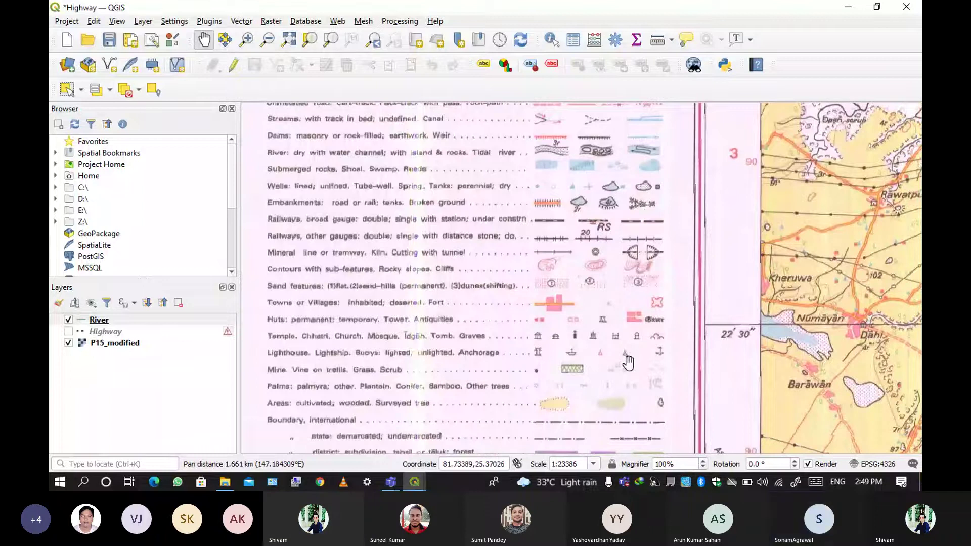
pyautogui.scroll(-2, 627, 361)
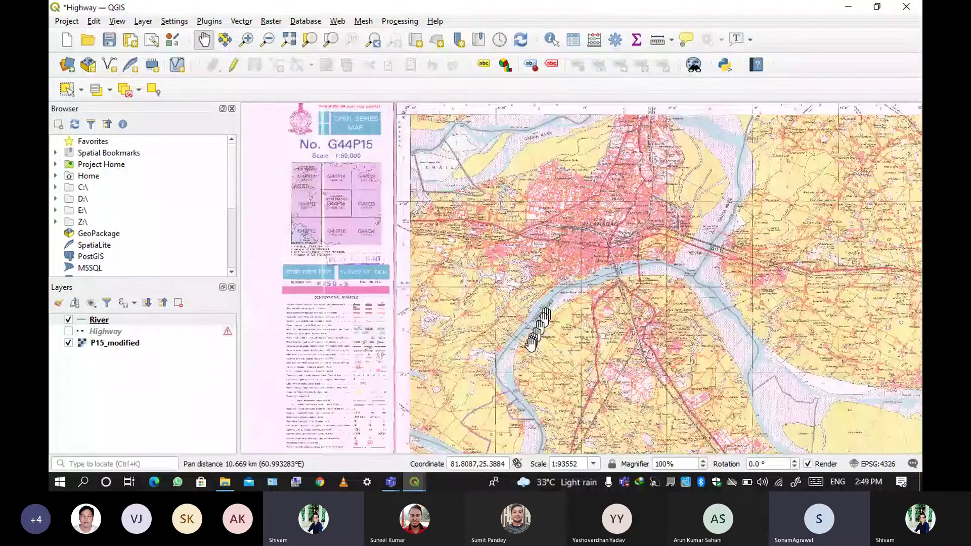
pyautogui.moveTo(531, 344); pyautogui.dragTo(523, 357)
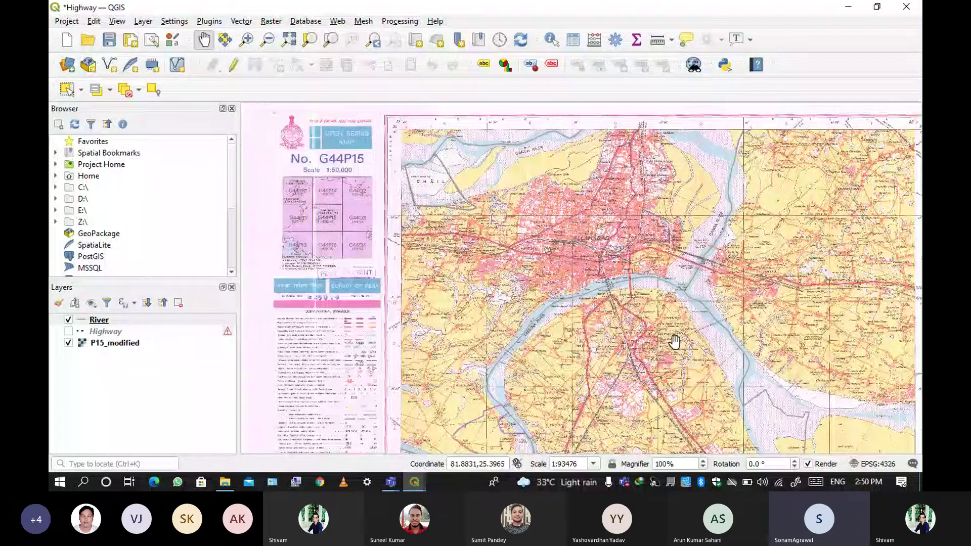
pyautogui.moveTo(343, 365); pyautogui.dragTo(391, 277)
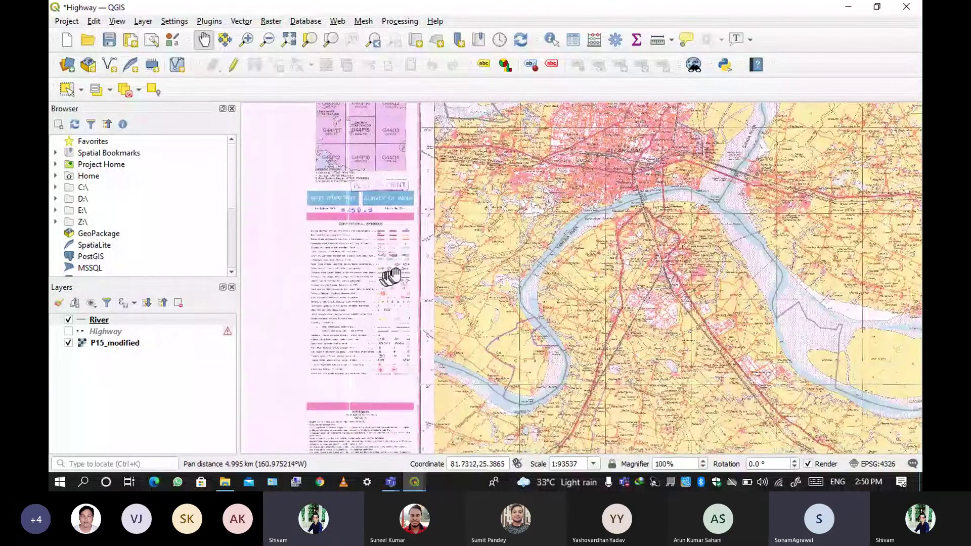
pyautogui.scroll(2, 585, 310)
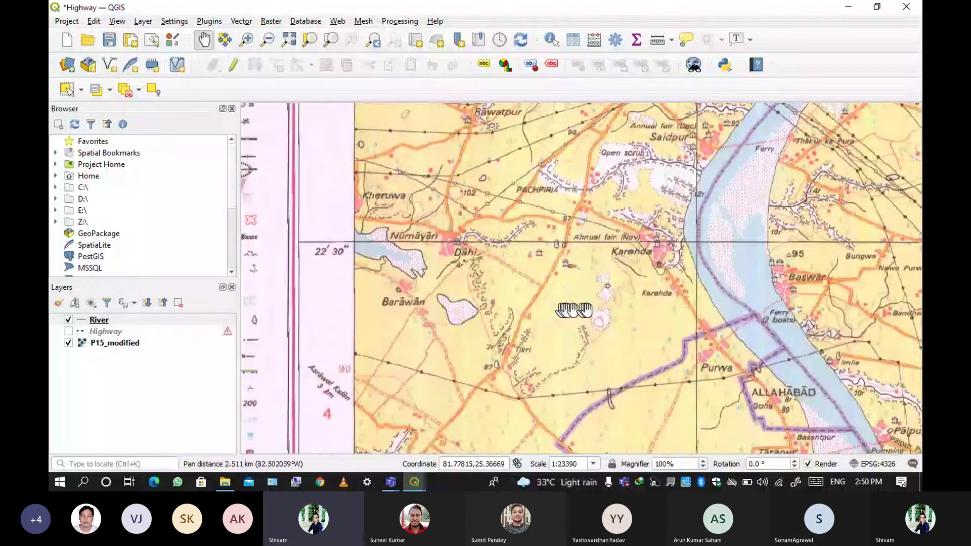
# Step: Examine the conventional symbols legend and the Yamuna River's course with its digitized line near Allahabad
pyautogui.scroll(-1, 482, 281)
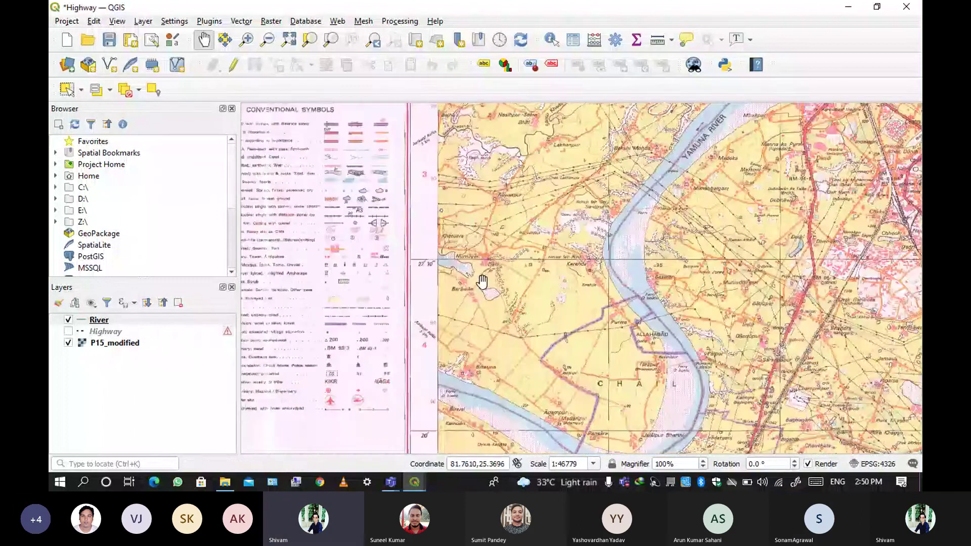
pyautogui.moveTo(481, 281); pyautogui.dragTo(591, 355)
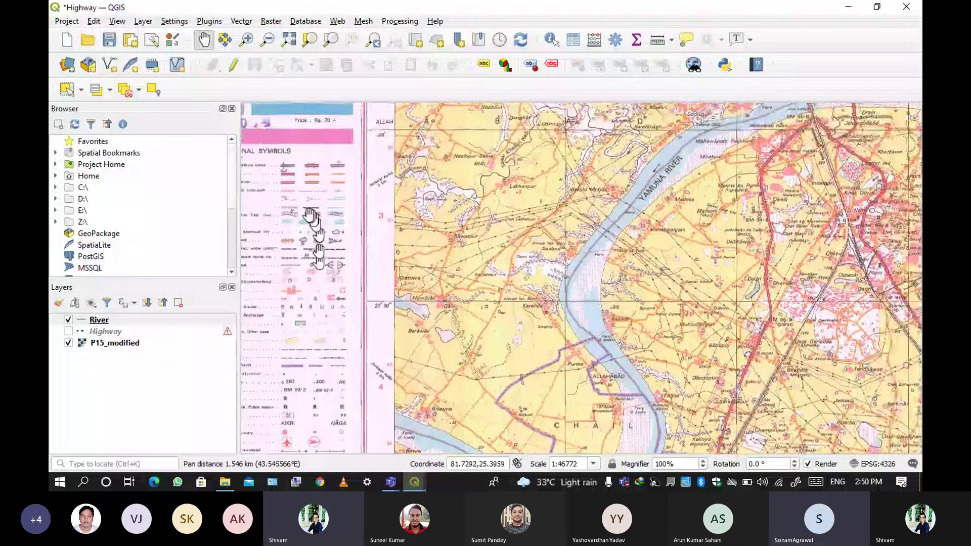
pyautogui.scroll(1, 308, 193)
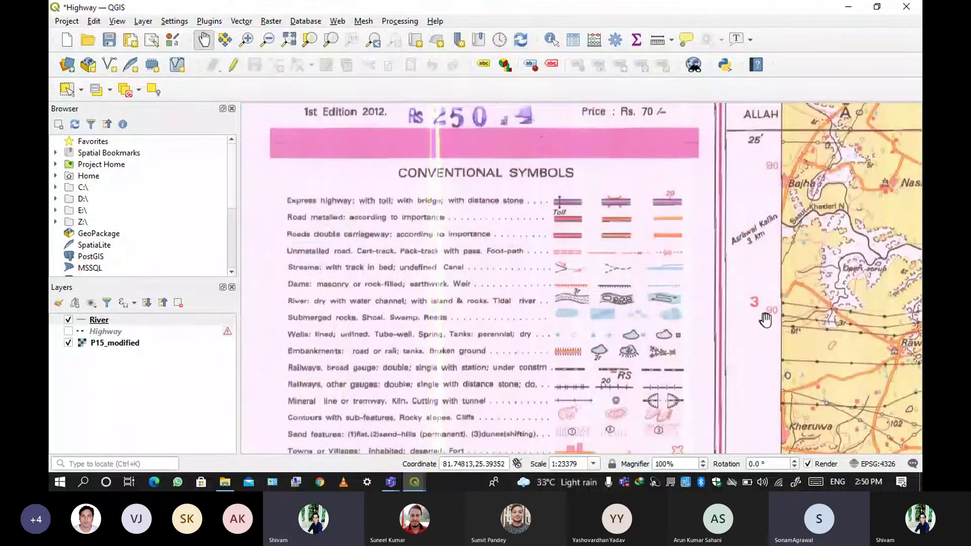
pyautogui.scroll(-1, 765, 319)
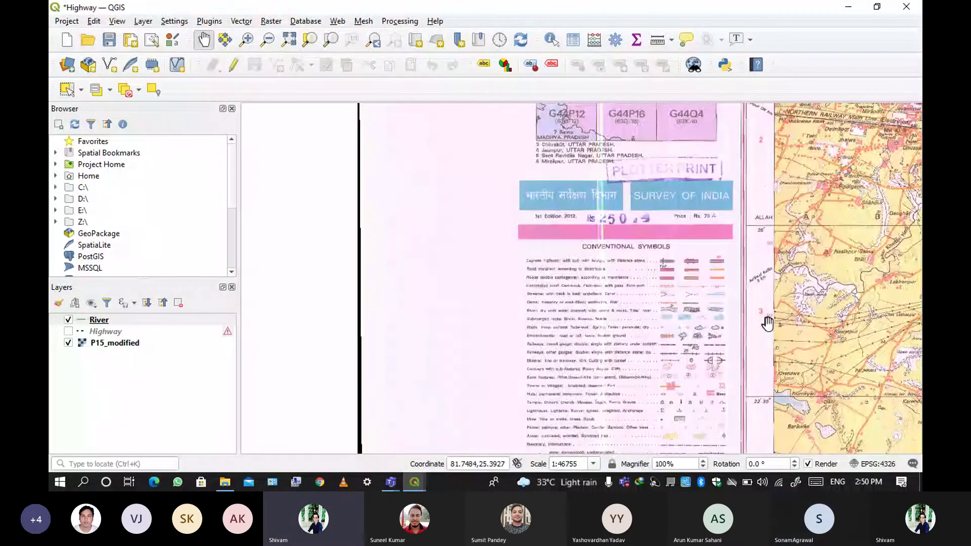
pyautogui.moveTo(765, 320); pyautogui.dragTo(550, 290)
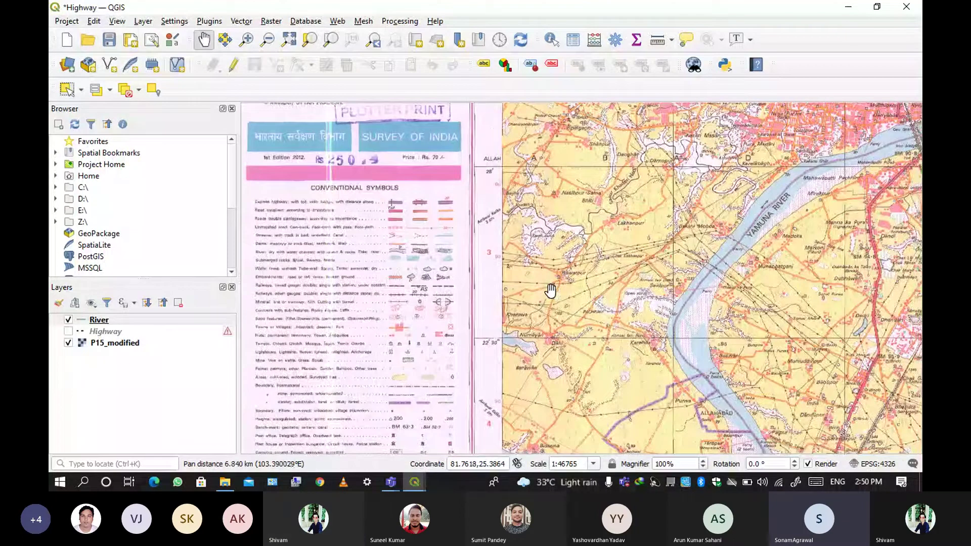
pyautogui.moveTo(767, 317); pyautogui.dragTo(668, 207)
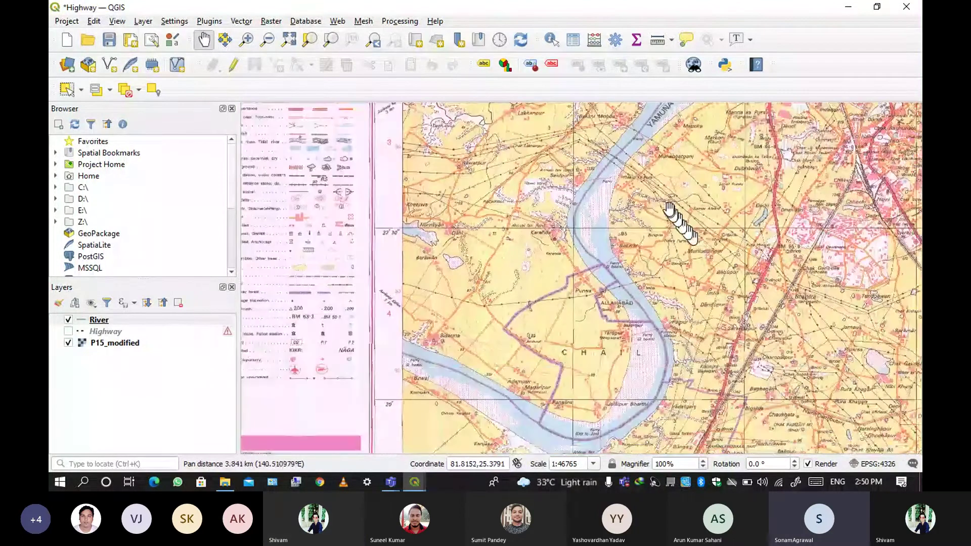
pyautogui.scroll(1, 642, 348)
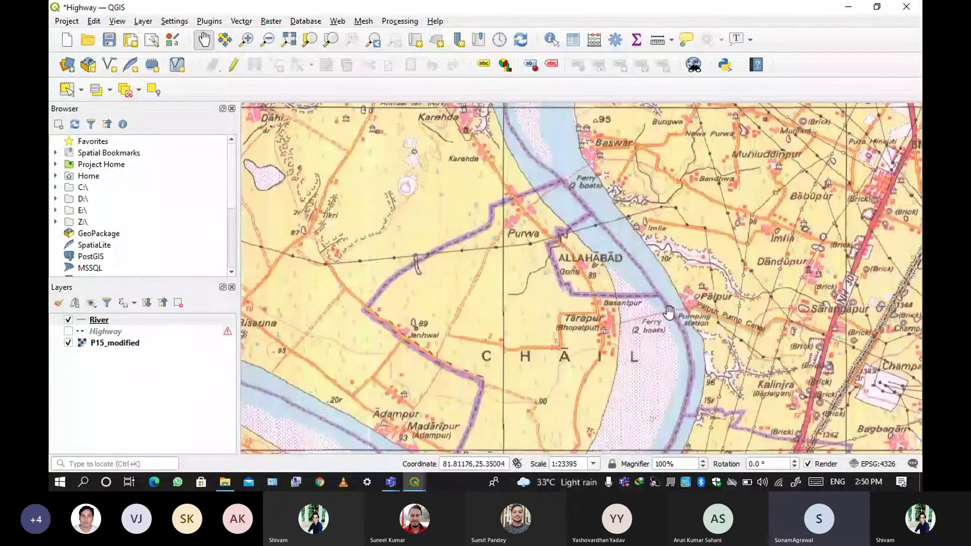
# Step: Turn on the Highway layer's visibility and make it the active layer
pyautogui.click(97, 321)
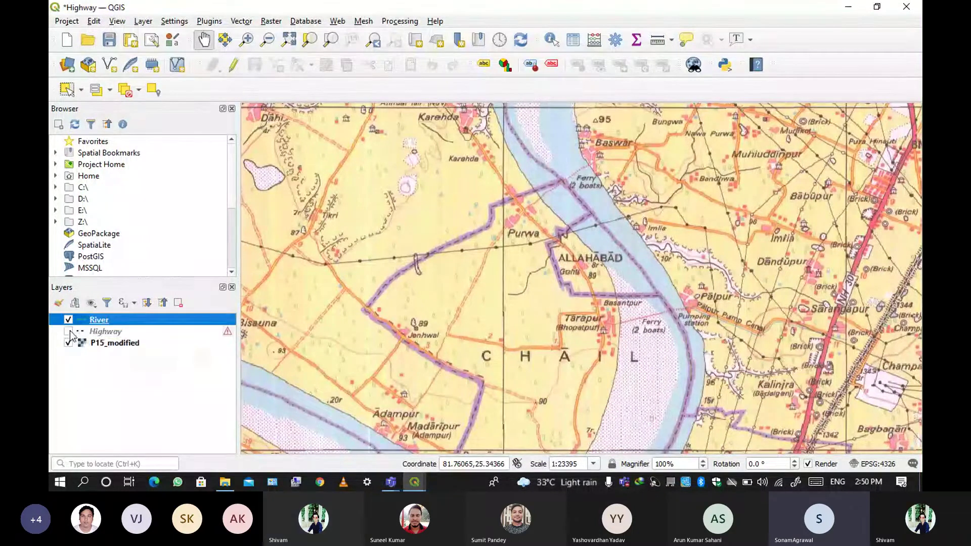
pyautogui.click(69, 331)
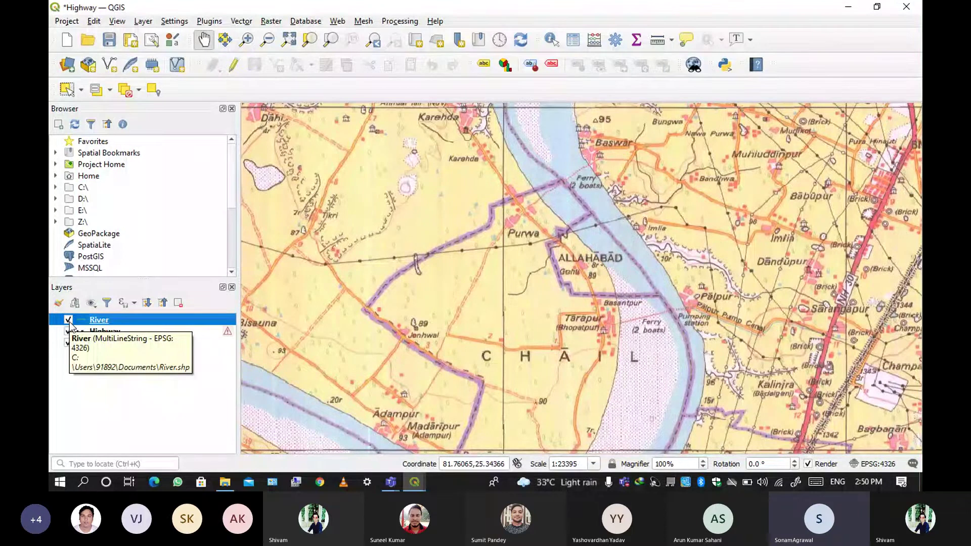
pyautogui.click(105, 331)
# Step: Temporarily hide the P15_modified raster to inspect the digitized river line alone, and compare it with the map and legend
pyautogui.moveTo(598, 271); pyautogui.dragTo(551, 329)
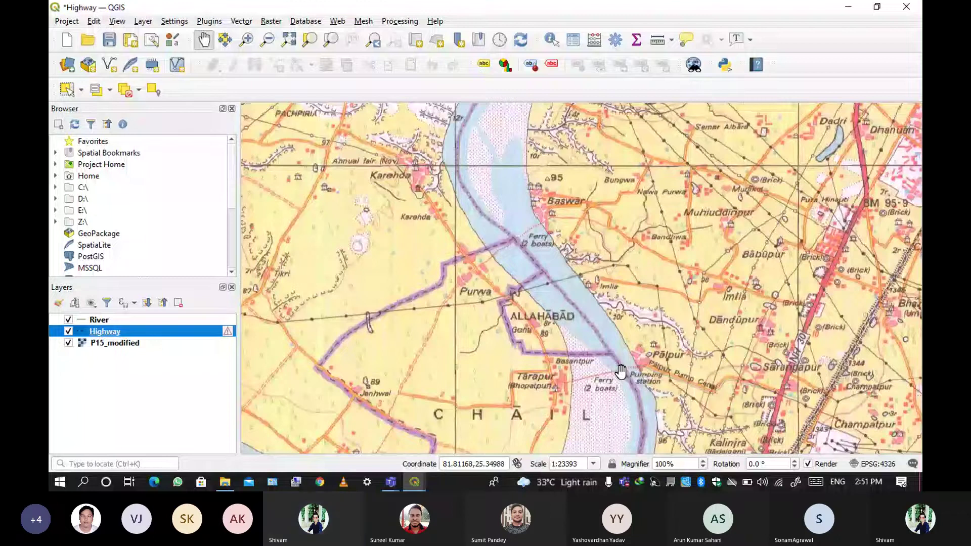
pyautogui.scroll(-1, 621, 372)
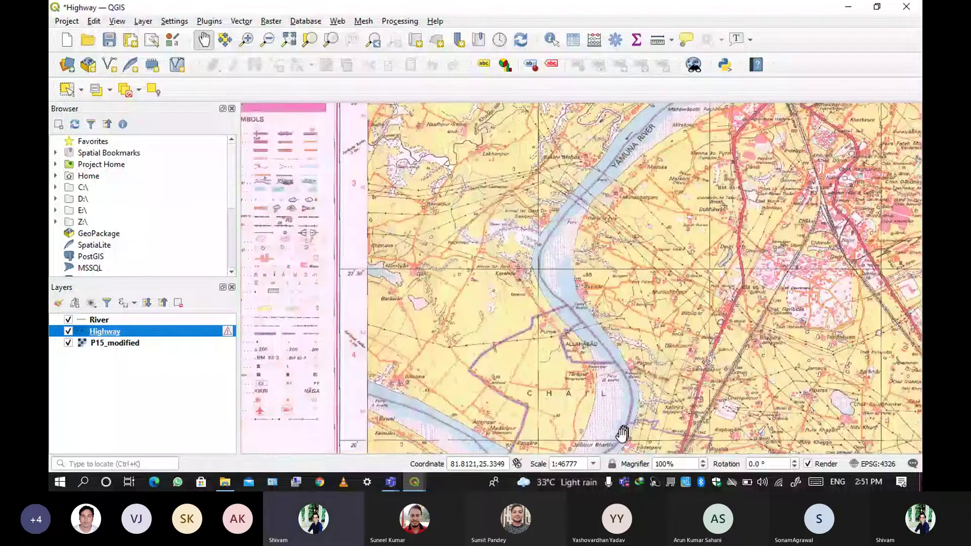
pyautogui.click(67, 343)
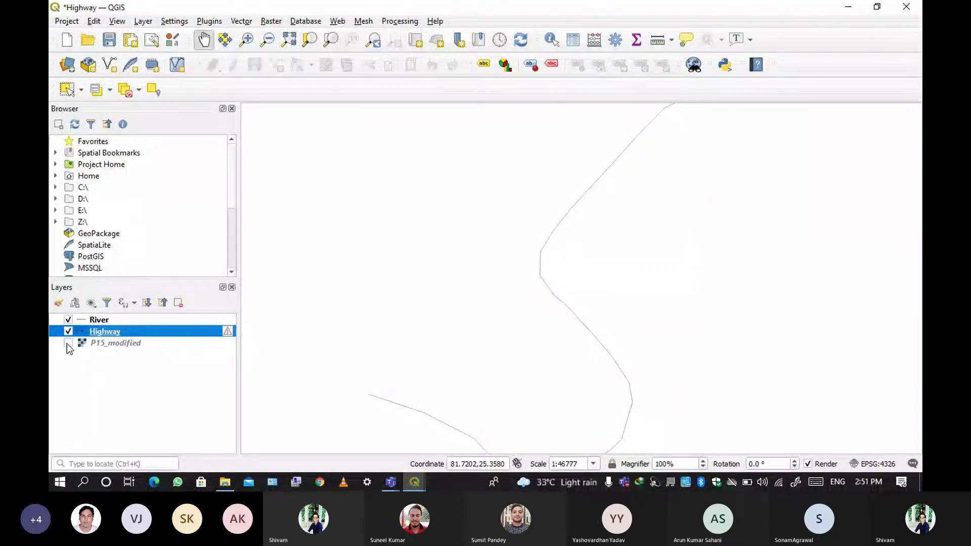
pyautogui.click(68, 343)
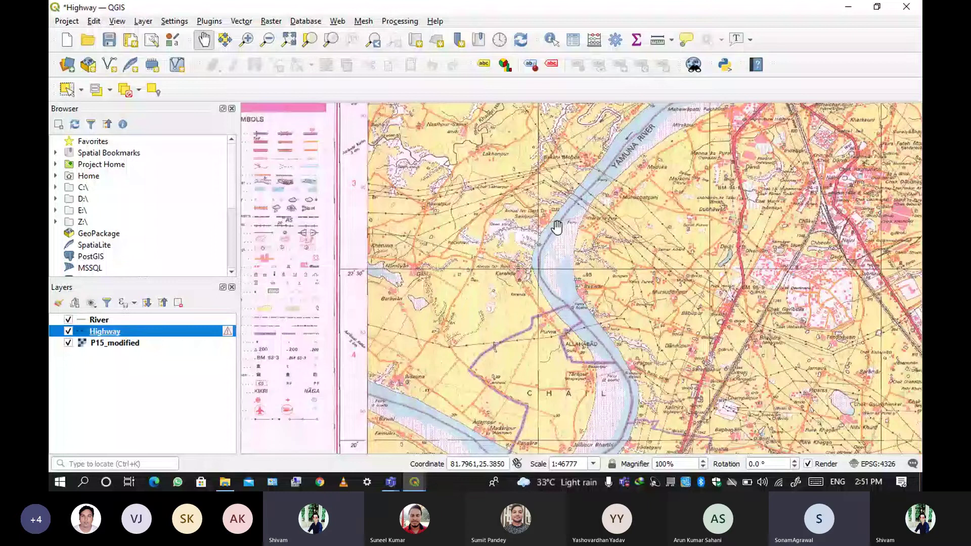
pyautogui.scroll(1, 556, 227)
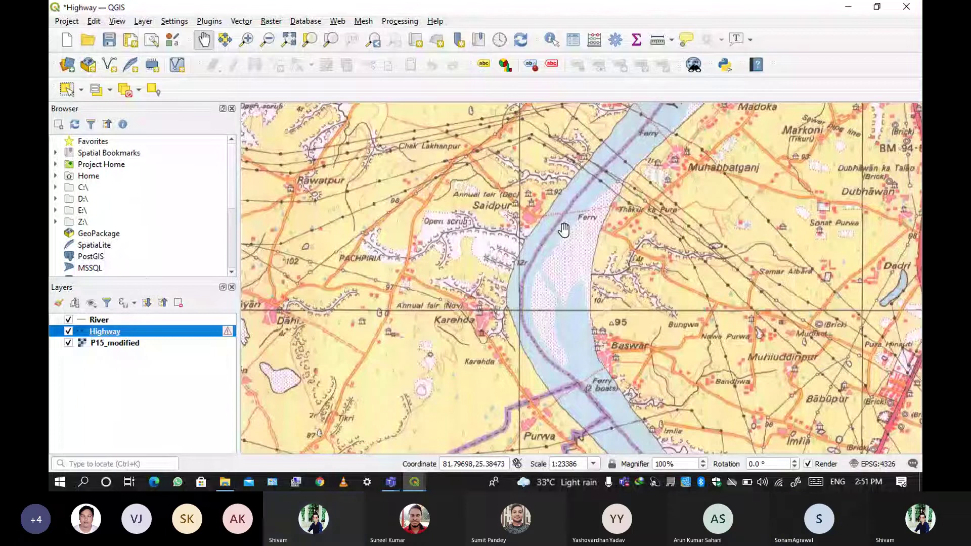
pyautogui.scroll(-1, 444, 198)
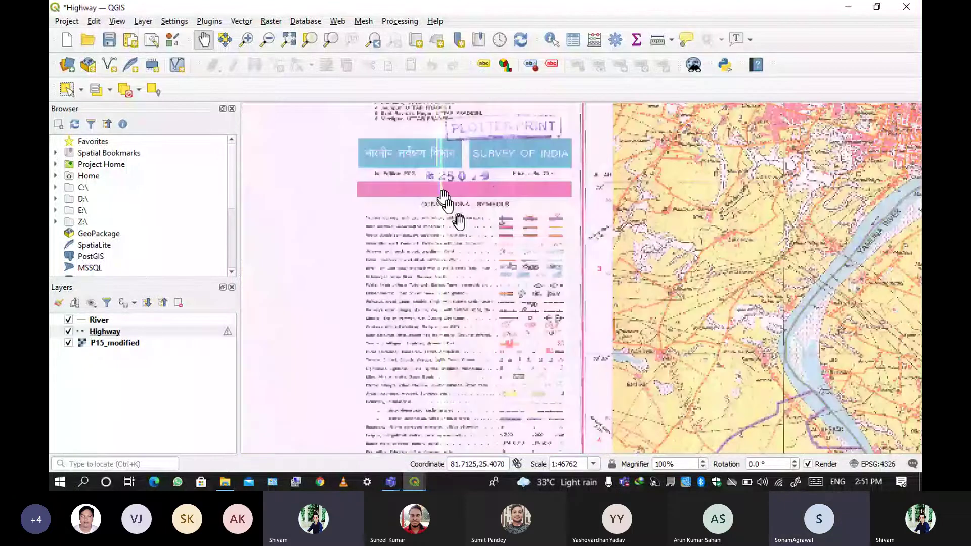
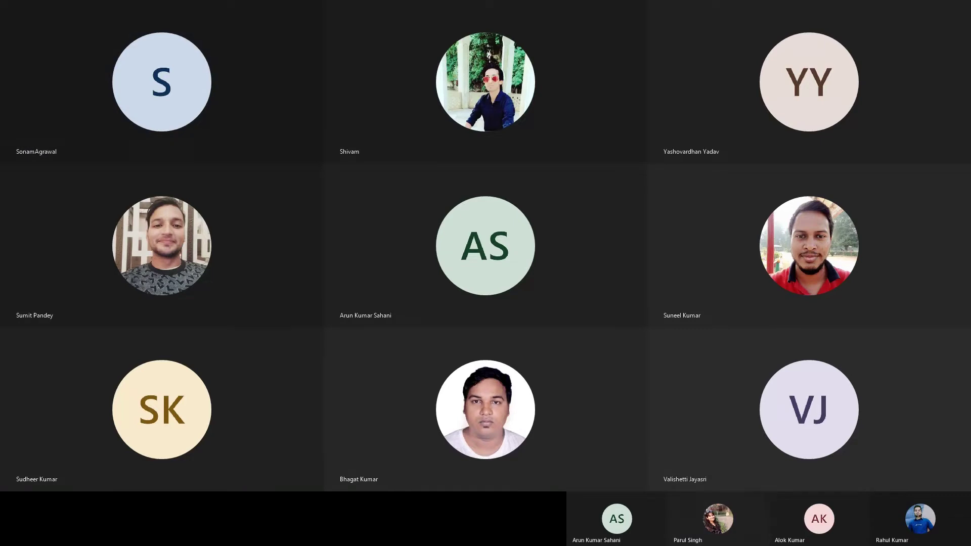
# Step: Review the digitized tree, hut, religious places, road1 and river channel features over the georeferenced p15 map
pyautogui.scroll(1, 381, 276)
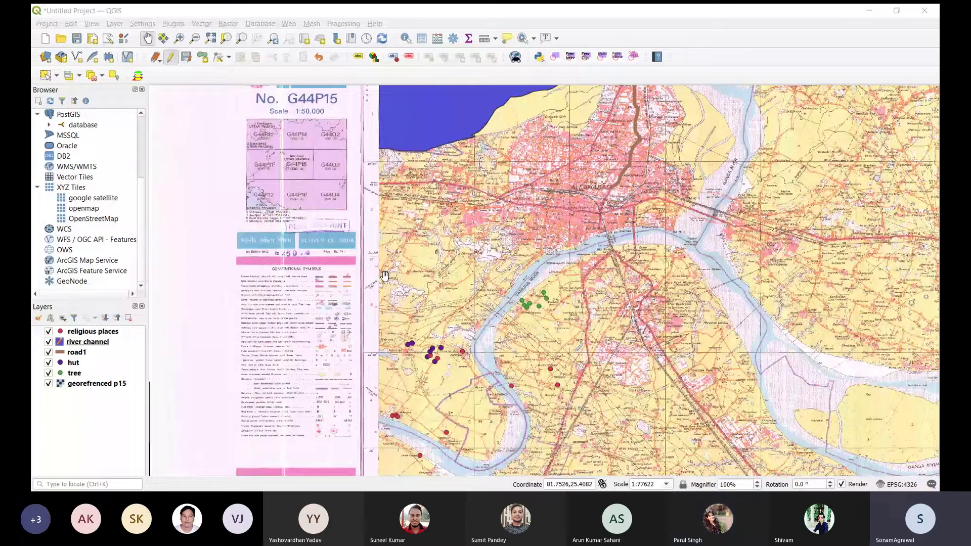
pyautogui.moveTo(648, 256); pyautogui.dragTo(476, 298)
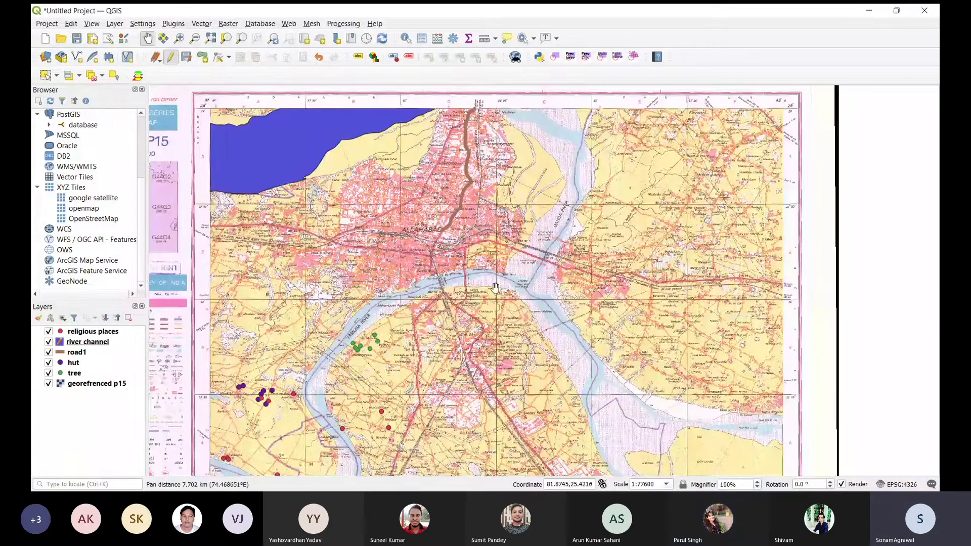
pyautogui.moveTo(438, 246); pyautogui.dragTo(524, 256)
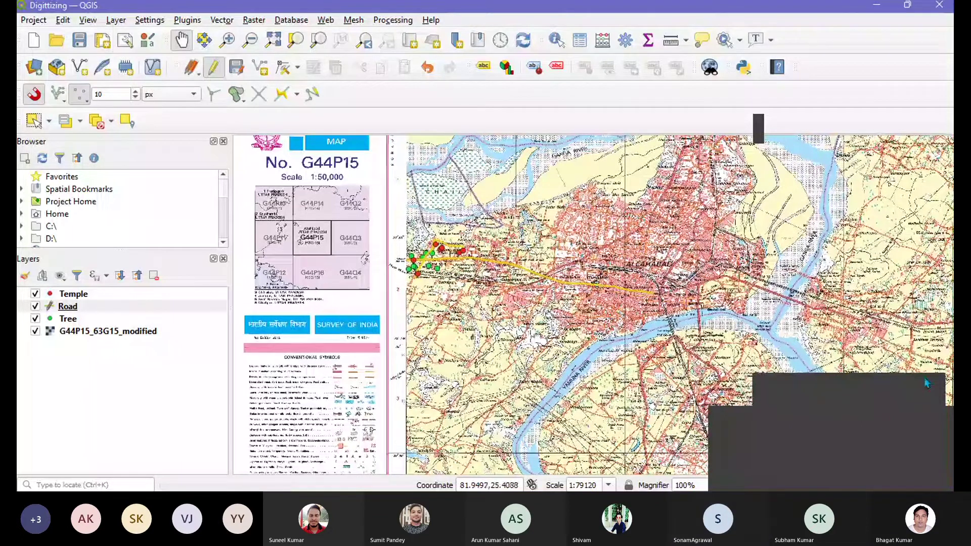
# Step: Check the georeferenced coordinates at the northwest corner of the G44P15 map sheet, at the 25°30' parallel
pyautogui.moveTo(592, 335); pyautogui.dragTo(556, 368)
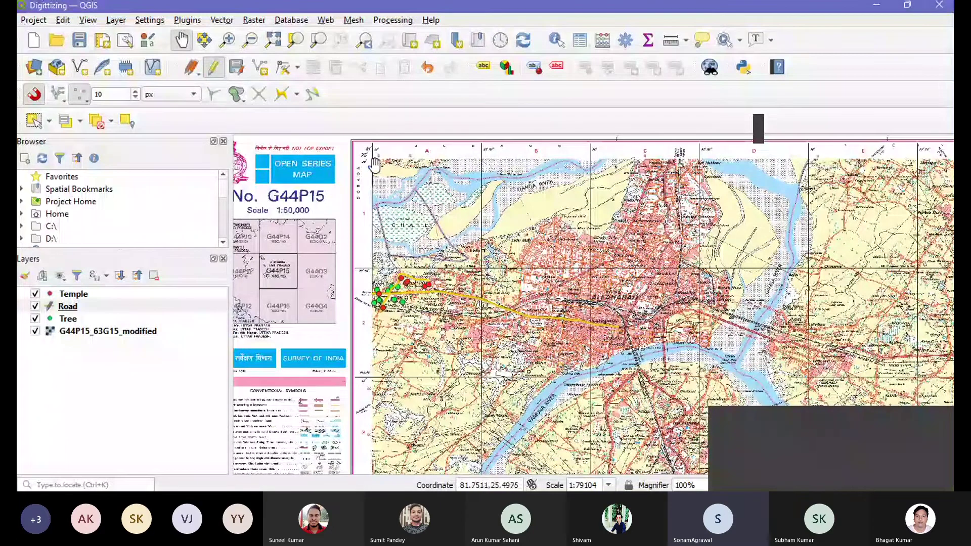
pyautogui.scroll(1, 374, 164)
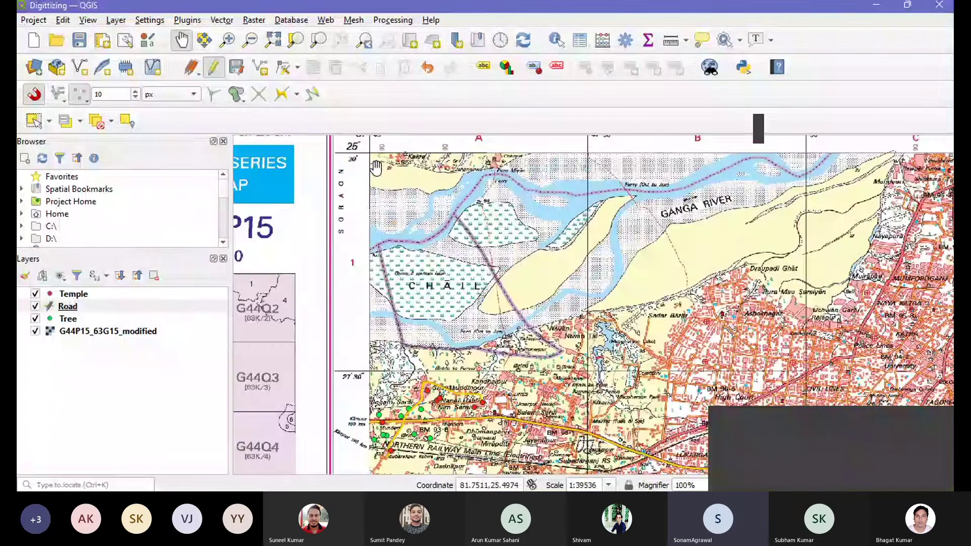
pyautogui.scroll(3, 376, 167)
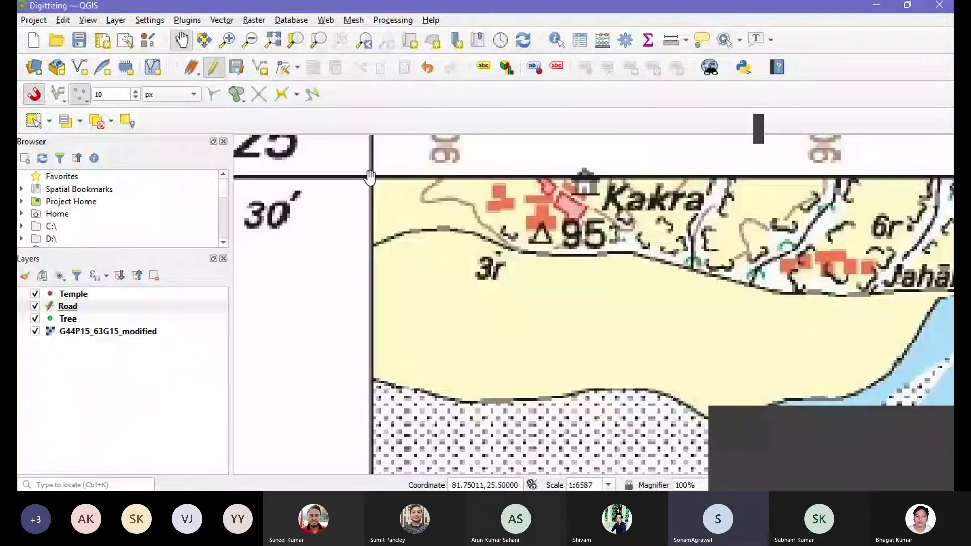
pyautogui.scroll(-3, 411, 234)
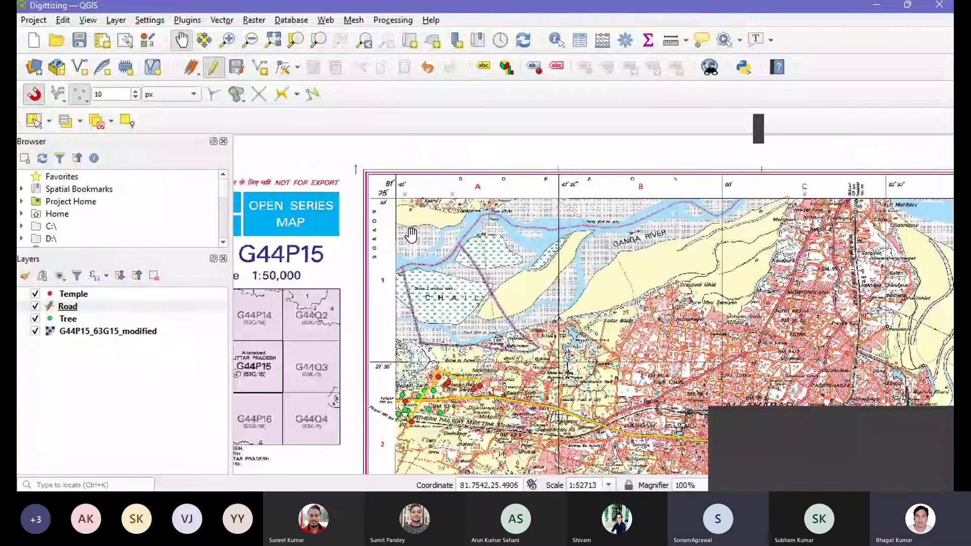
# Step: Inspect the digitized roads, temples and trees around Mundera on the G44P15 map
pyautogui.moveTo(411, 234); pyautogui.dragTo(448, 303)
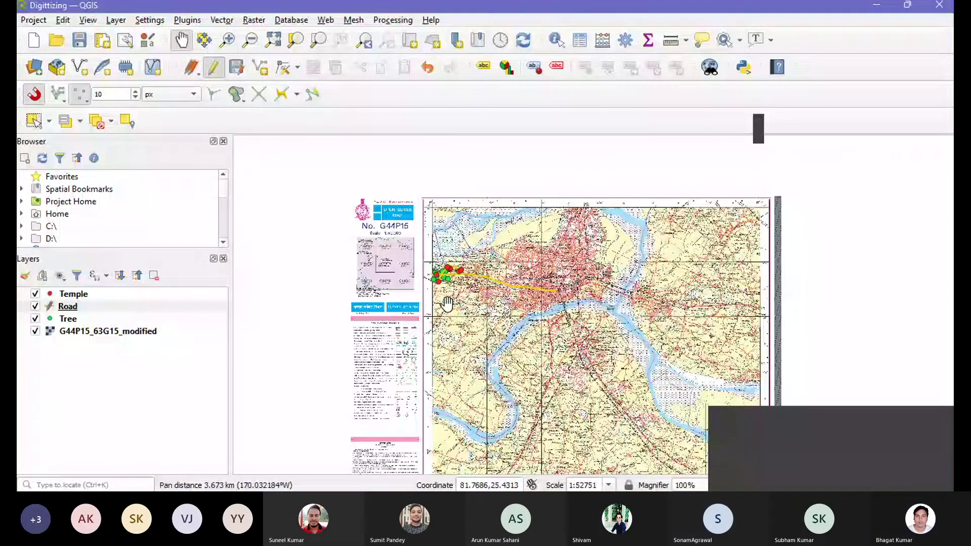
pyautogui.scroll(3, 448, 304)
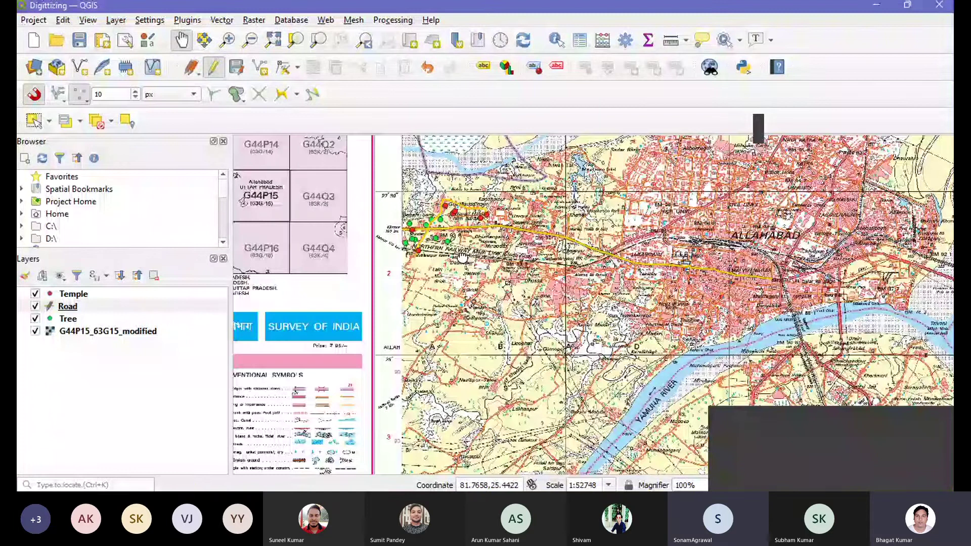
pyautogui.scroll(2, 462, 256)
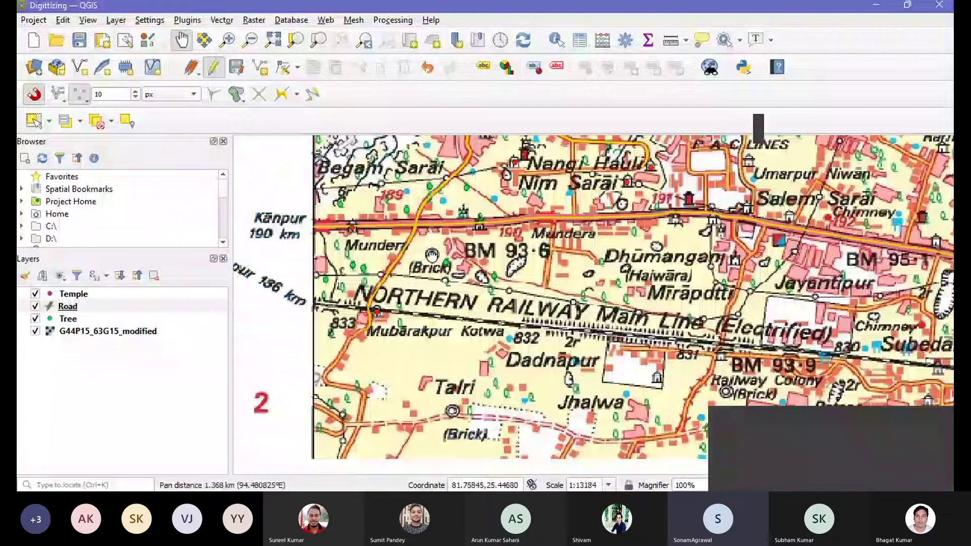
pyautogui.moveTo(557, 243); pyautogui.dragTo(488, 276)
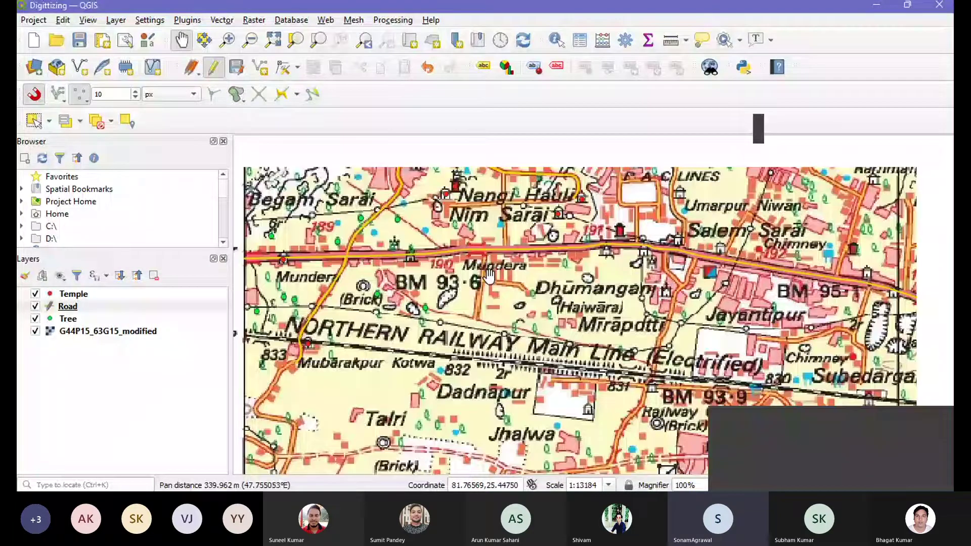
pyautogui.scroll(2, 489, 276)
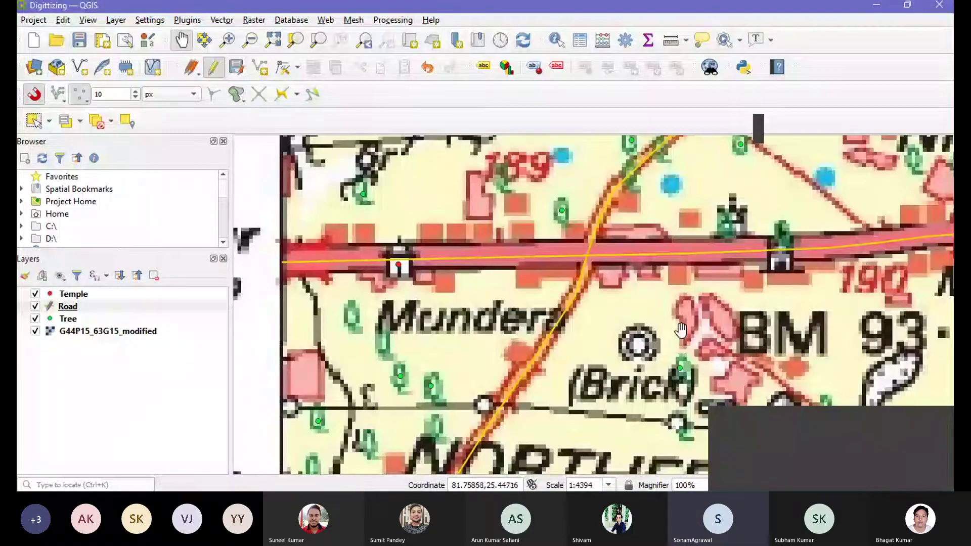
# Step: Turn off editing for the Road layer
pyautogui.click(214, 71)
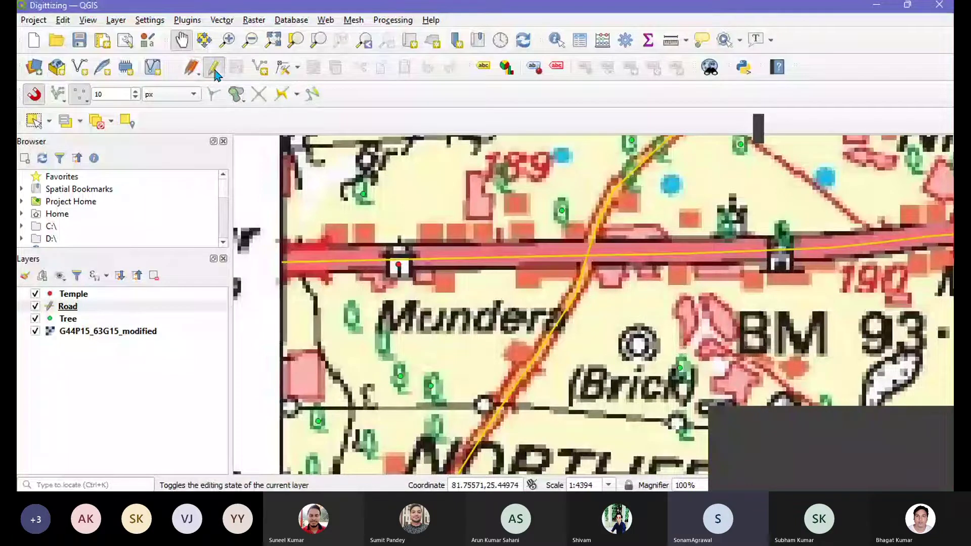
pyautogui.click(214, 71)
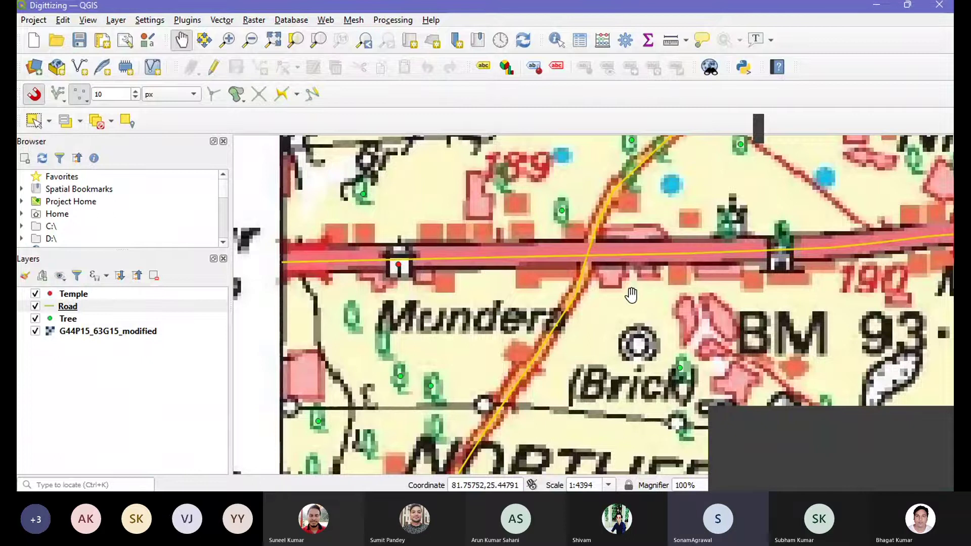
# Step: Follow the digitized main road eastward from Mundera past Salem Sarai to check its alignment with the map
pyautogui.moveTo(608, 329); pyautogui.dragTo(538, 362)
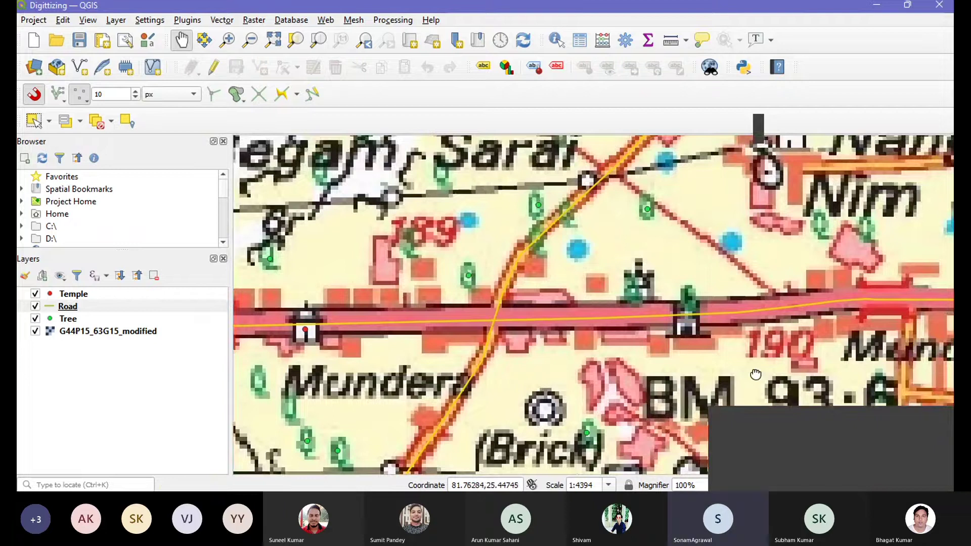
pyautogui.moveTo(776, 397); pyautogui.dragTo(454, 362)
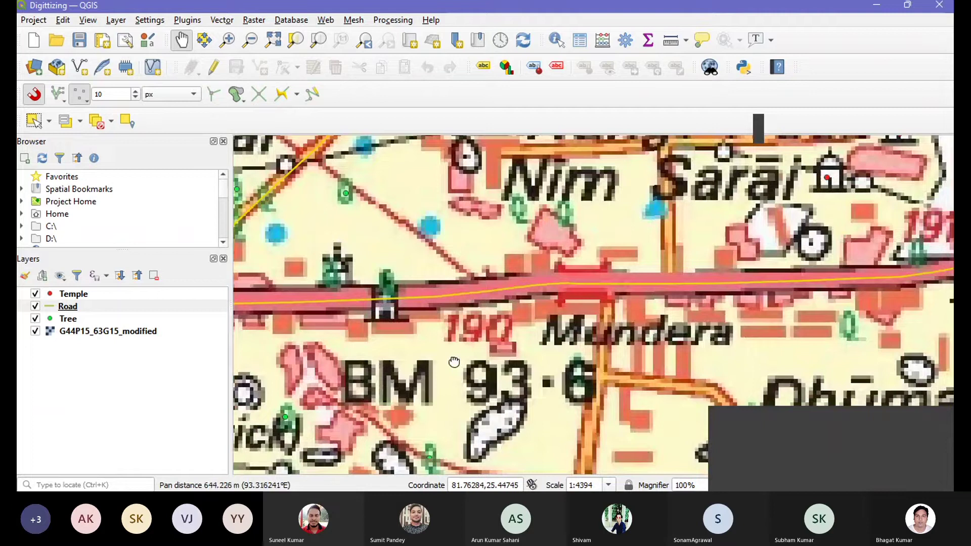
pyautogui.moveTo(546, 357); pyautogui.dragTo(455, 354)
pyautogui.moveTo(765, 311); pyautogui.dragTo(481, 316)
pyautogui.moveTo(707, 328); pyautogui.dragTo(556, 316)
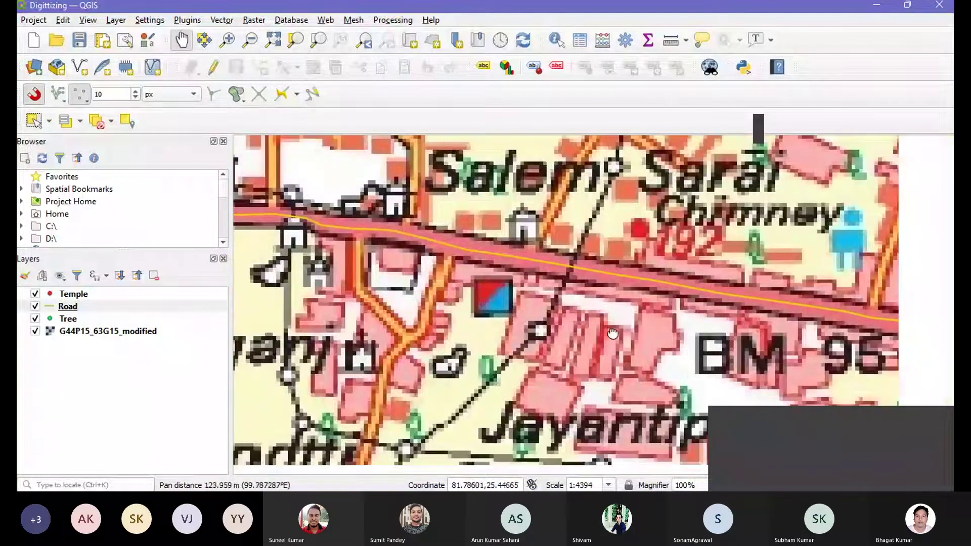
pyautogui.moveTo(819, 355); pyautogui.dragTo(429, 296)
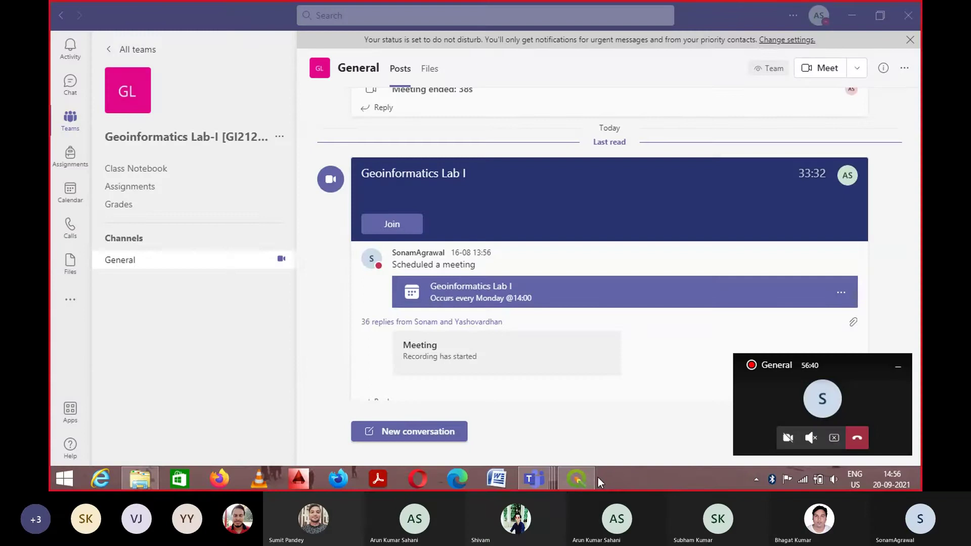
# Step: Switch from Teams to the QGIS project containing the HUT, ROAD and TREE layers
pyautogui.click(581, 477)
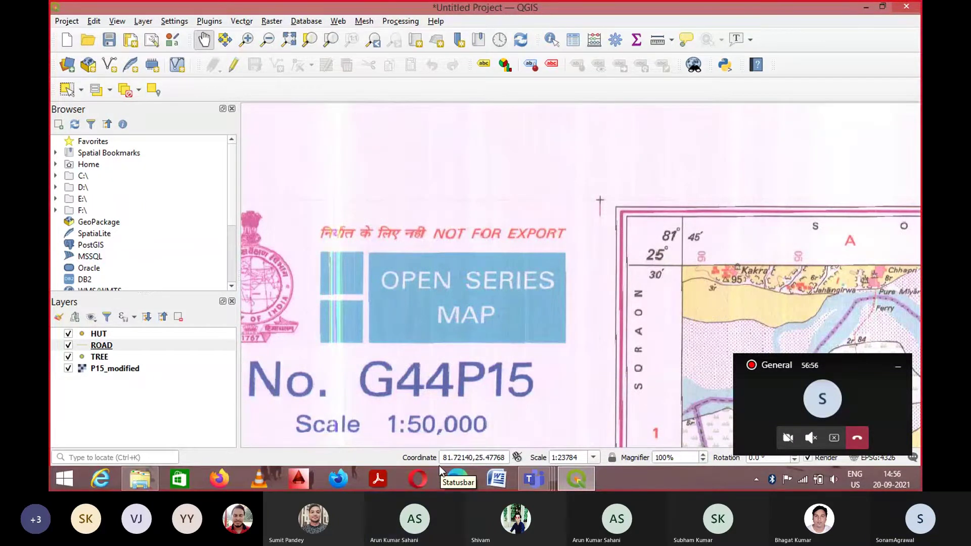
# Step: Inspect the digitized tree and hut points around Manna ka Pura, south of the Yamuna River, against the map symbols
pyautogui.scroll(-2, 440, 190)
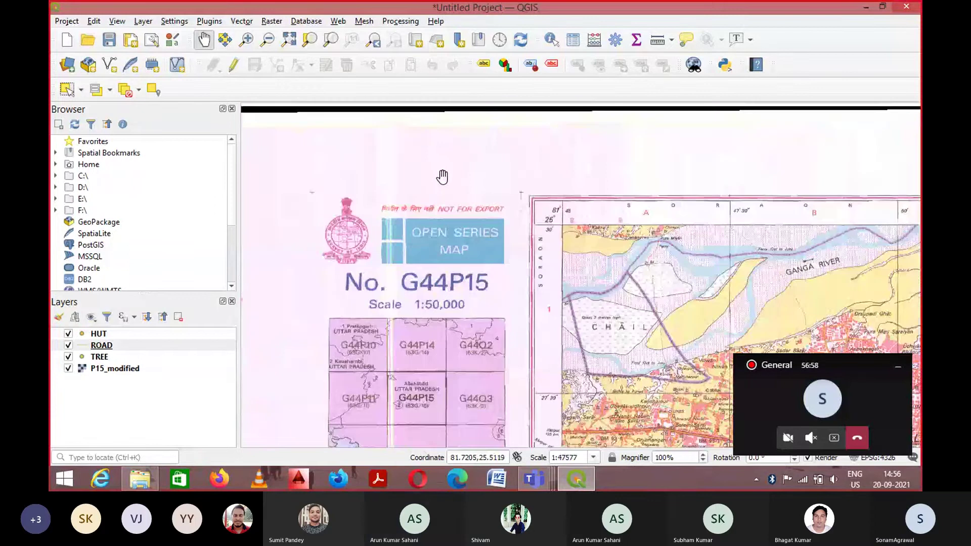
pyautogui.scroll(-1, 427, 195)
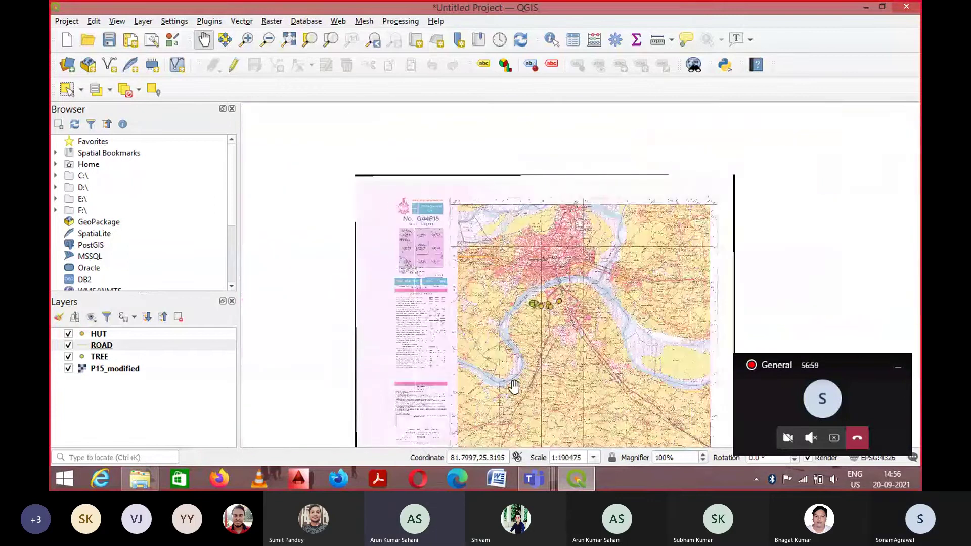
pyautogui.scroll(2, 514, 386)
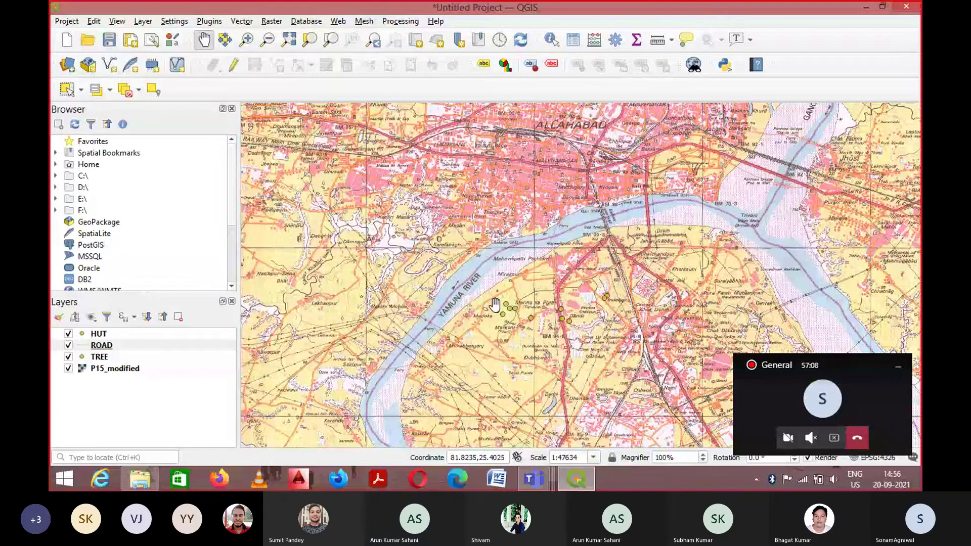
pyautogui.scroll(3, 494, 305)
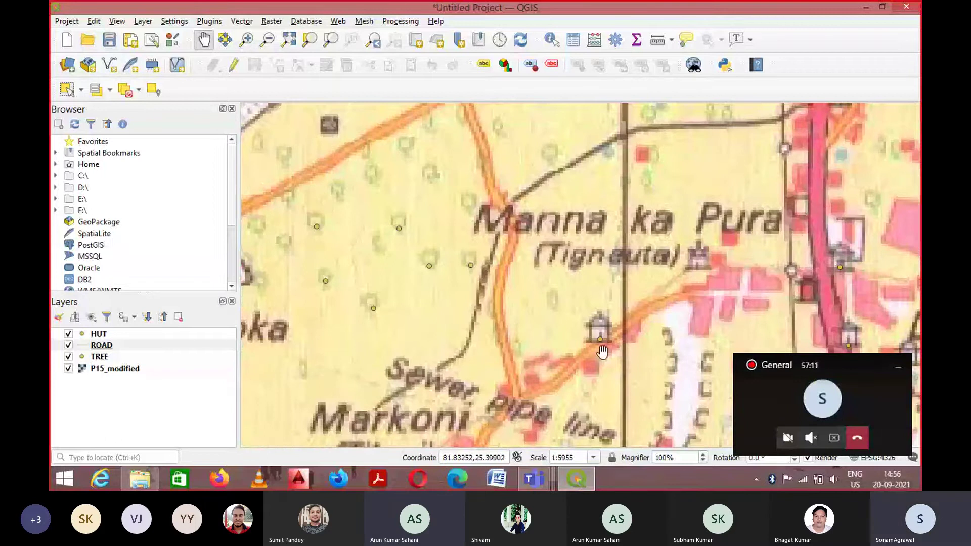
pyautogui.scroll(1, 839, 266)
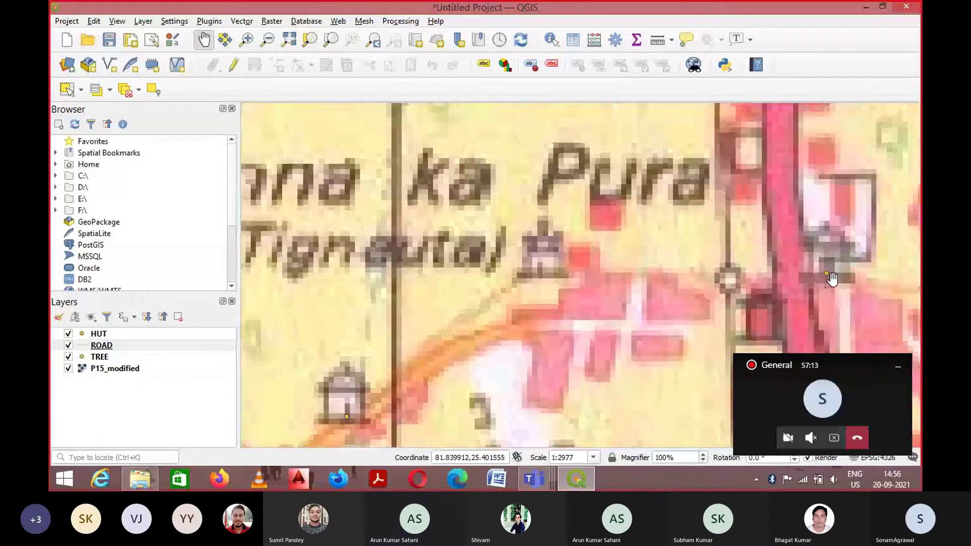
pyautogui.scroll(-3, 831, 278)
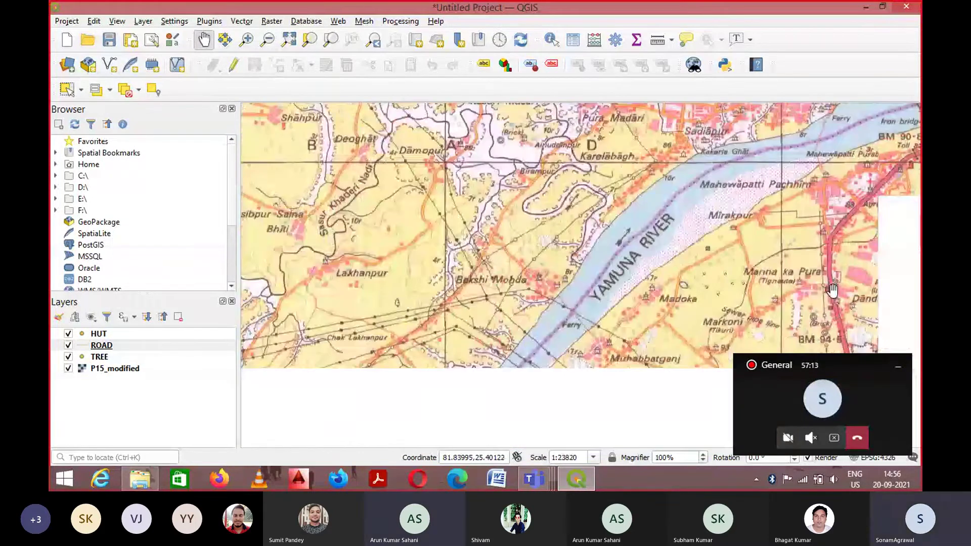
# Step: Check the digitized main road from Mundera to its end near BM 95·1 against the road on the map
pyautogui.scroll(-1, 831, 291)
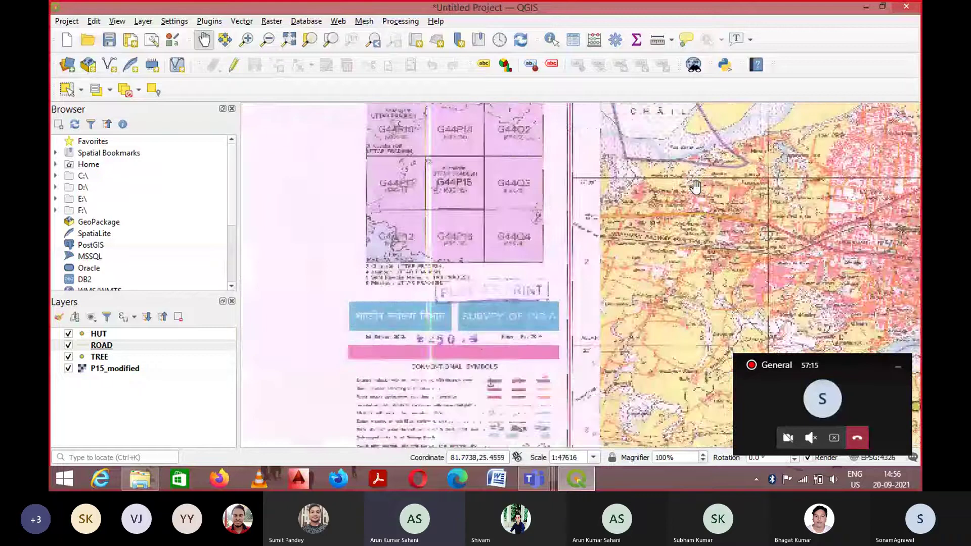
pyautogui.scroll(2, 485, 202)
pyautogui.scroll(1, 445, 250)
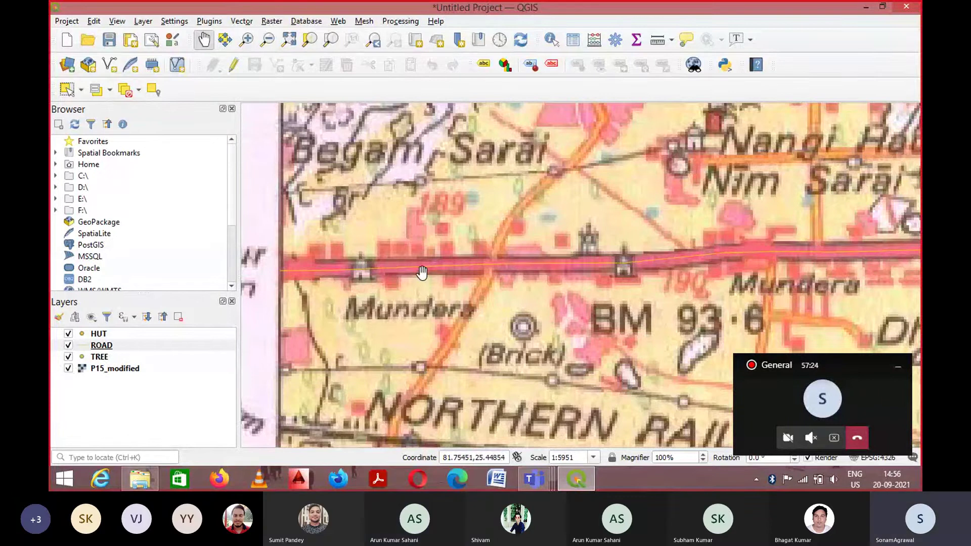
pyautogui.scroll(-1, 422, 272)
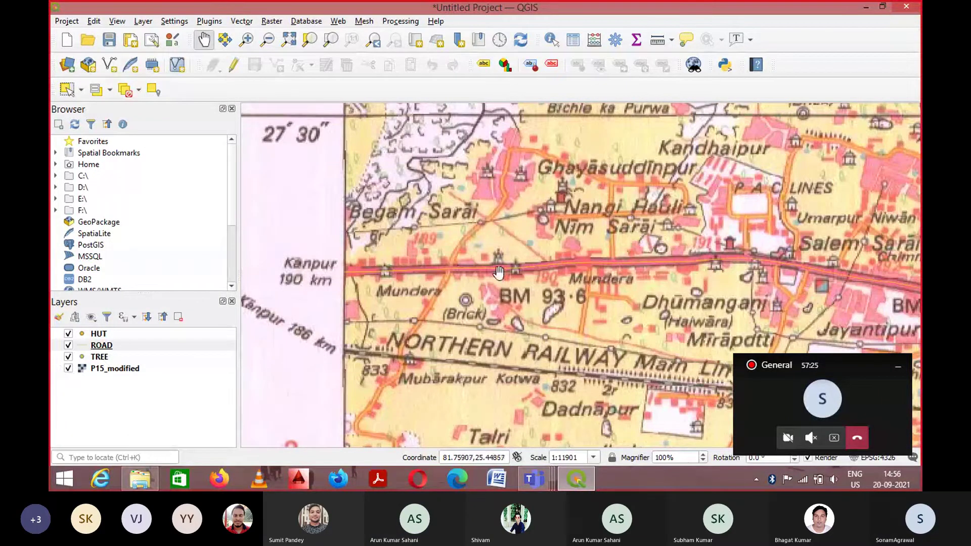
pyautogui.scroll(-1, 610, 276)
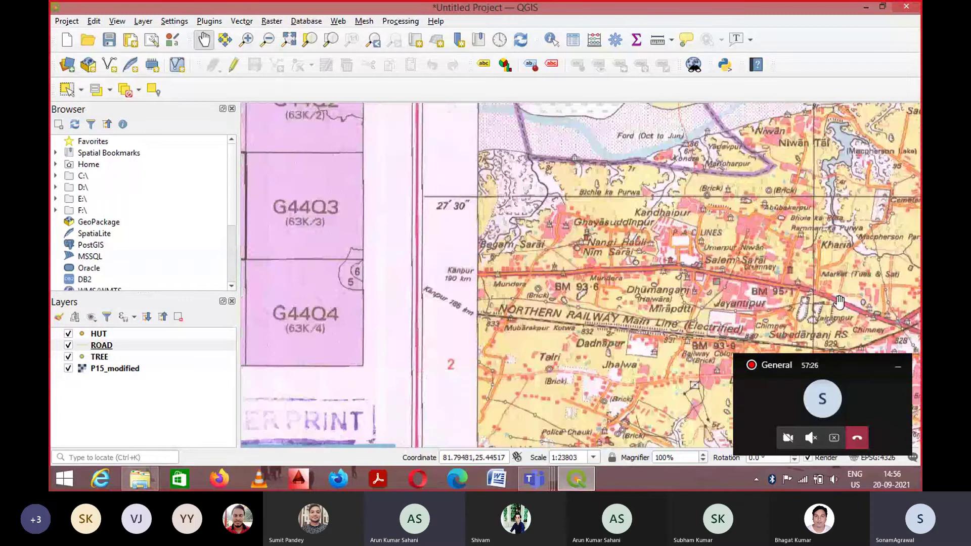
pyautogui.scroll(3, 838, 302)
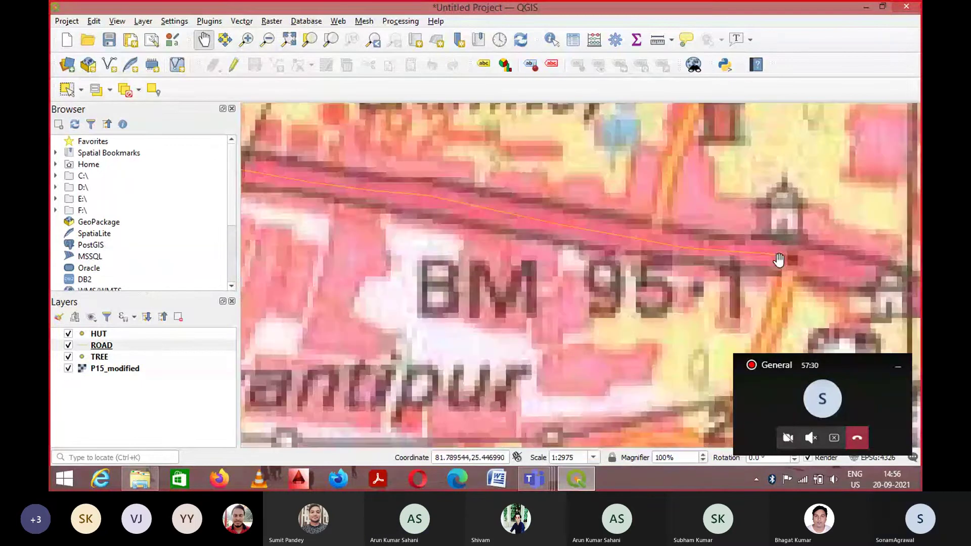
pyautogui.scroll(-1, 778, 260)
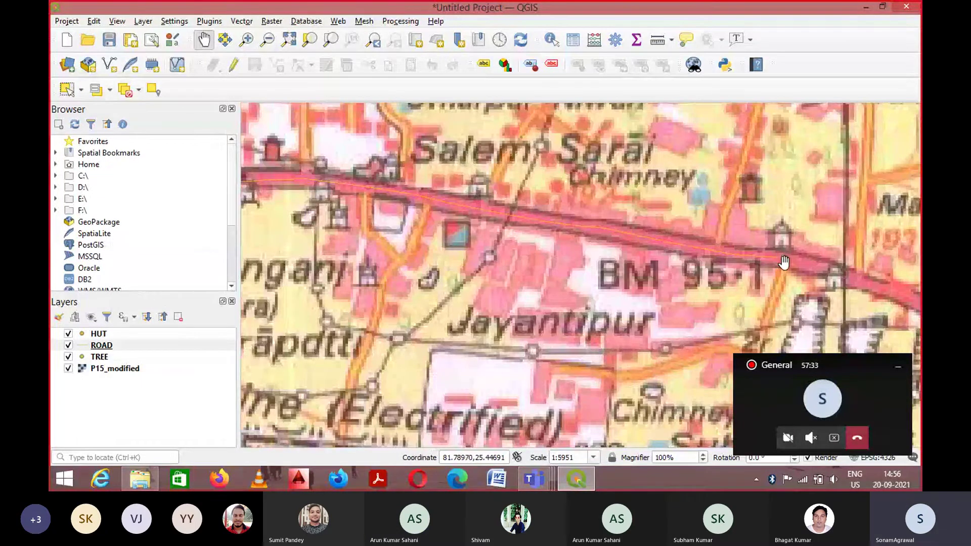
pyautogui.scroll(1, 778, 260)
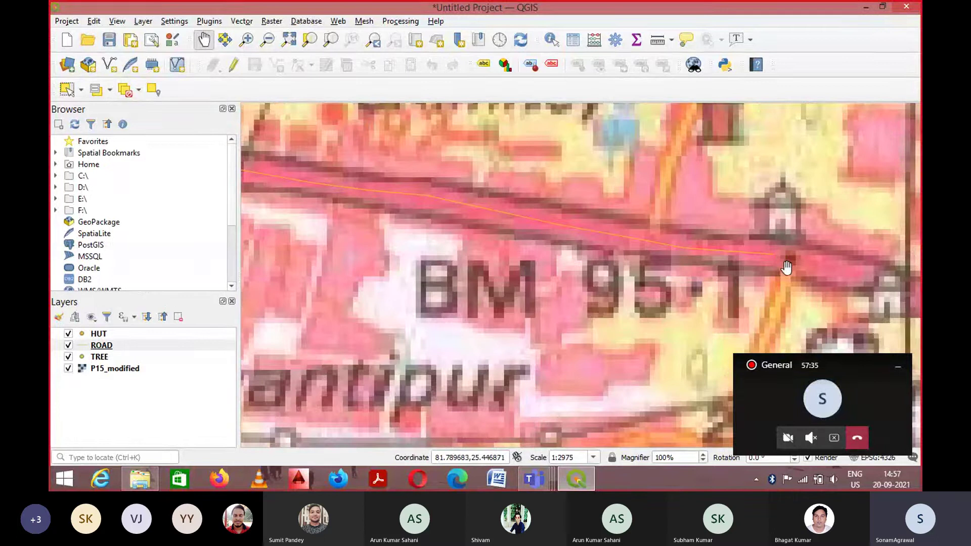
pyautogui.scroll(-1, 787, 266)
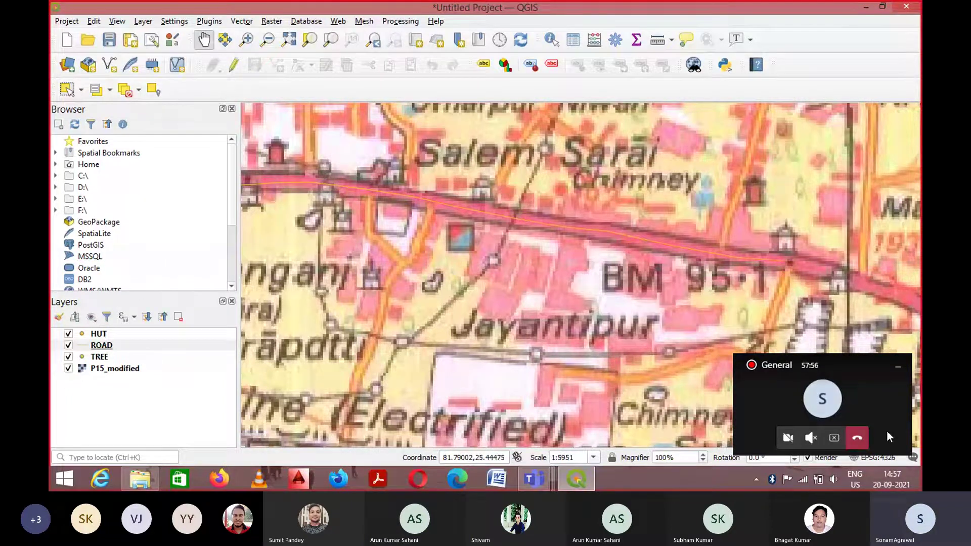
# Step: Leave the ongoing Teams call
pyautogui.click(847, 438)
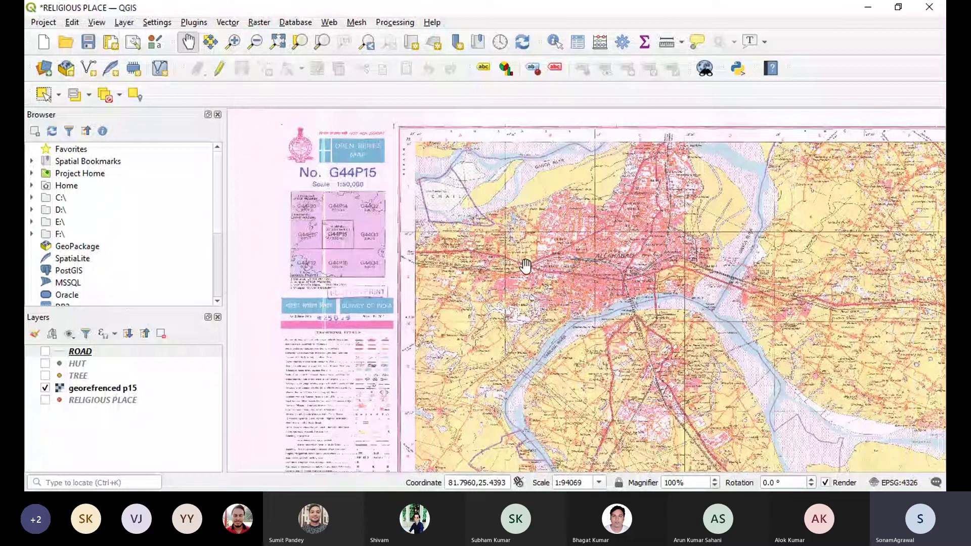
# Step: Check the georeferencing of the toposheet in the RELIGIOUS PLACE project at its northwest corner, marked 81°45' and 25°30'
pyautogui.moveTo(408, 151); pyautogui.dragTo(386, 194)
pyautogui.click(232, 42)
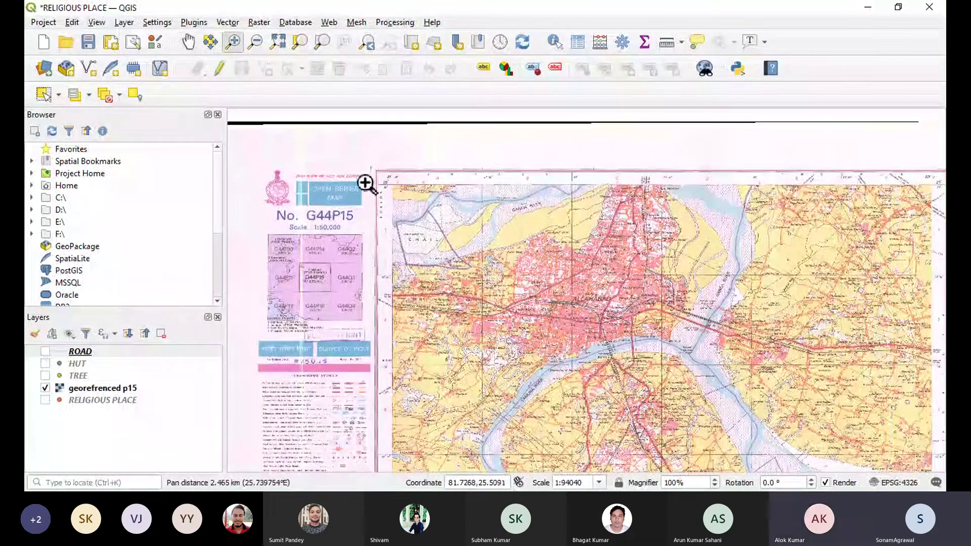
pyautogui.scroll(2, 379, 181)
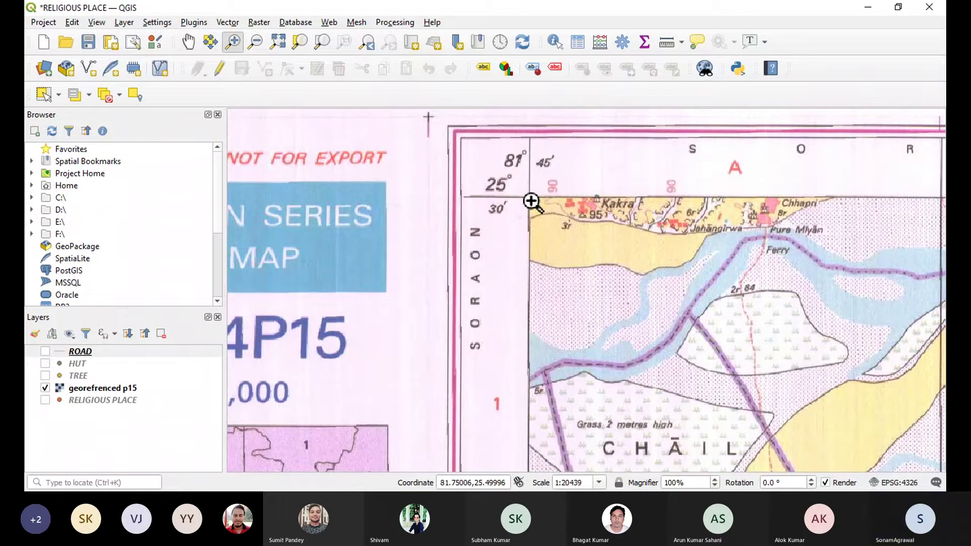
pyautogui.scroll(-4, 531, 201)
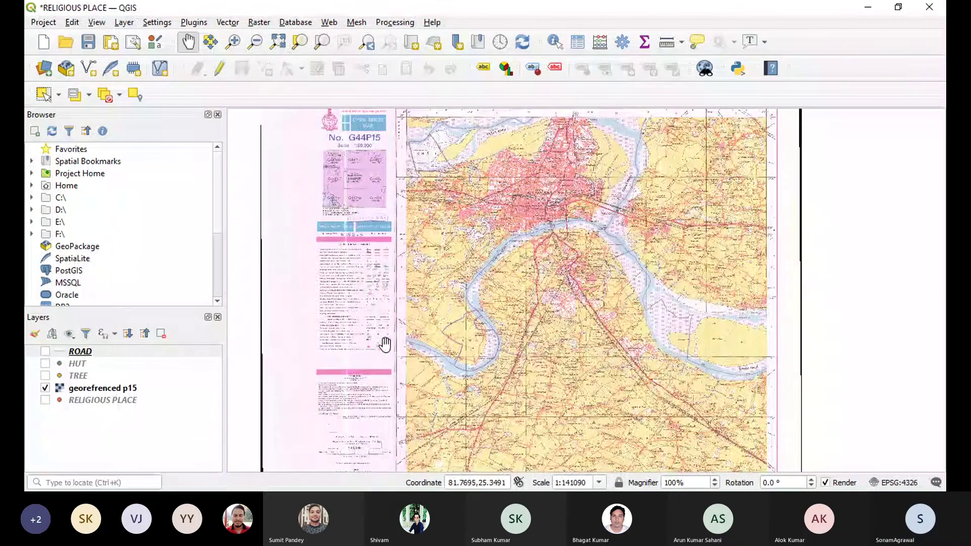
# Step: Make the TREE, RELIGIOUS PLACE, HUT and ROAD layers visible over the georeferenced map
pyautogui.click(45, 376)
pyautogui.click(45, 400)
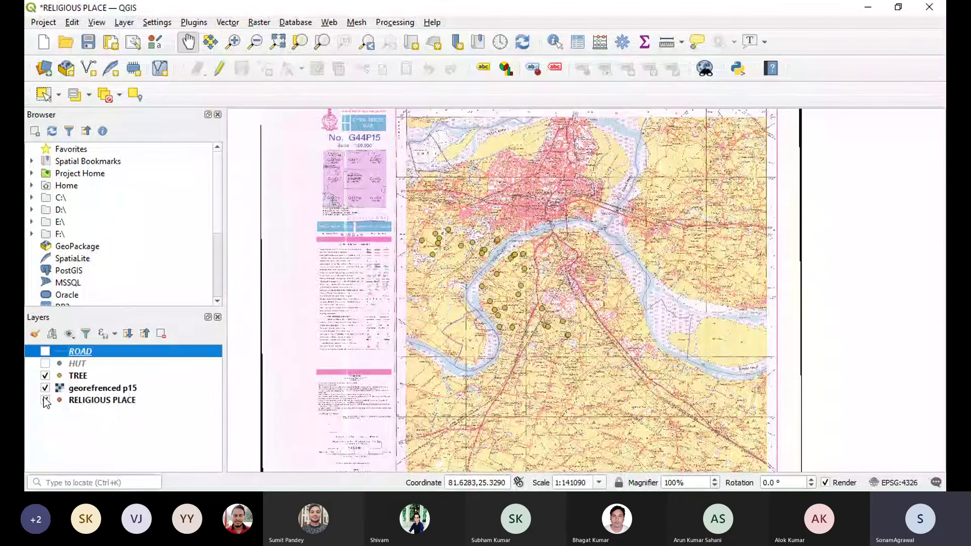
pyautogui.click(45, 363)
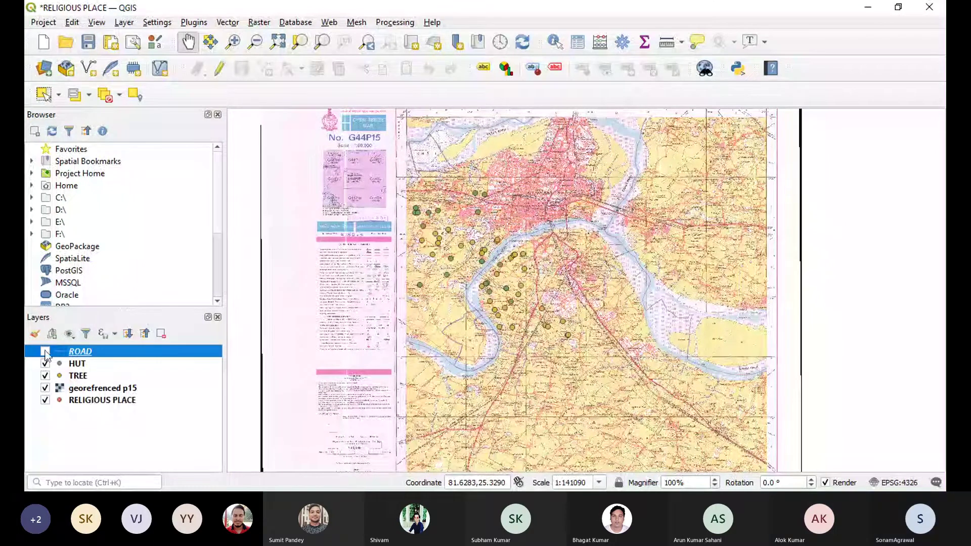
pyautogui.click(45, 351)
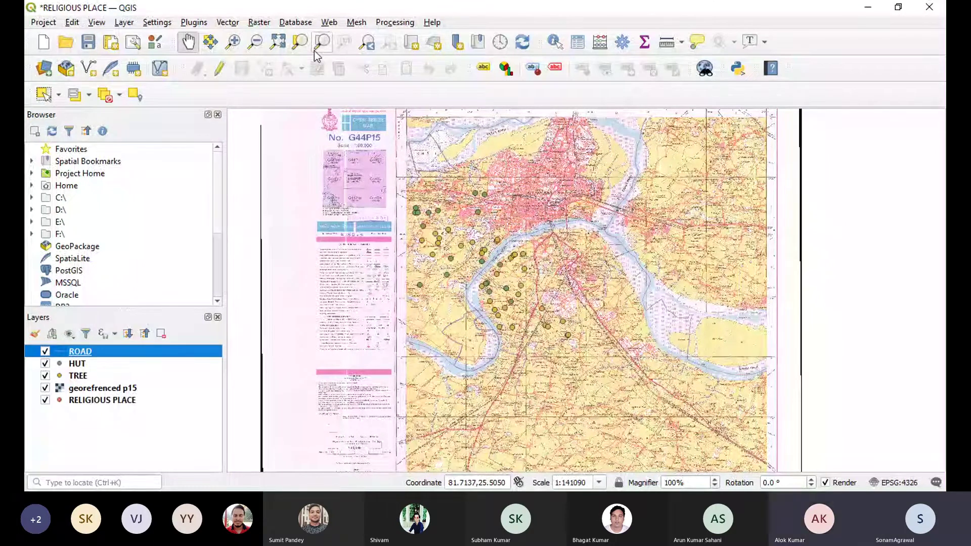
# Step: Examine the Allahabad city area and the surroundings of Prayag RS for digitized features
pyautogui.click(232, 42)
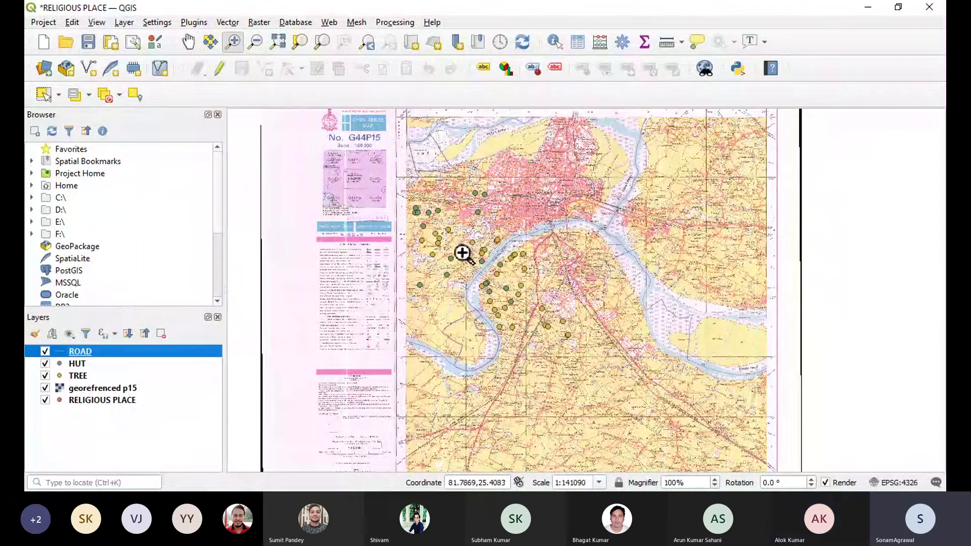
pyautogui.moveTo(412, 165); pyautogui.dragTo(624, 223)
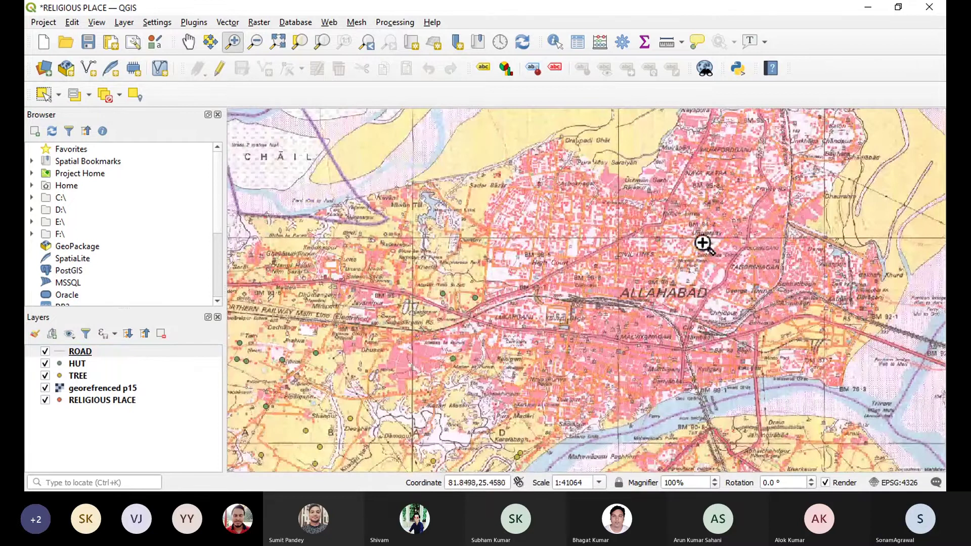
pyautogui.moveTo(758, 133); pyautogui.dragTo(895, 228)
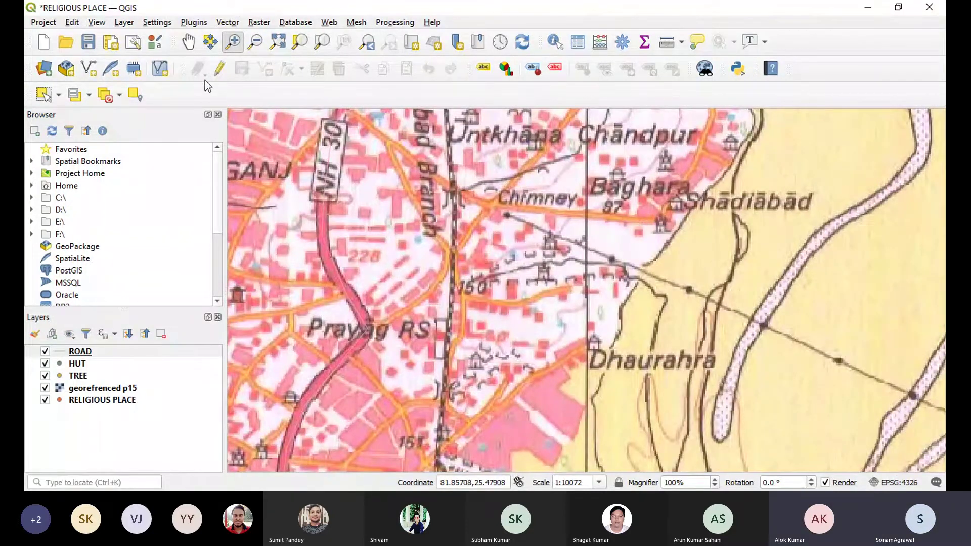
pyautogui.click(255, 41)
pyautogui.hotkey('ctrl', 'shift', 'f')
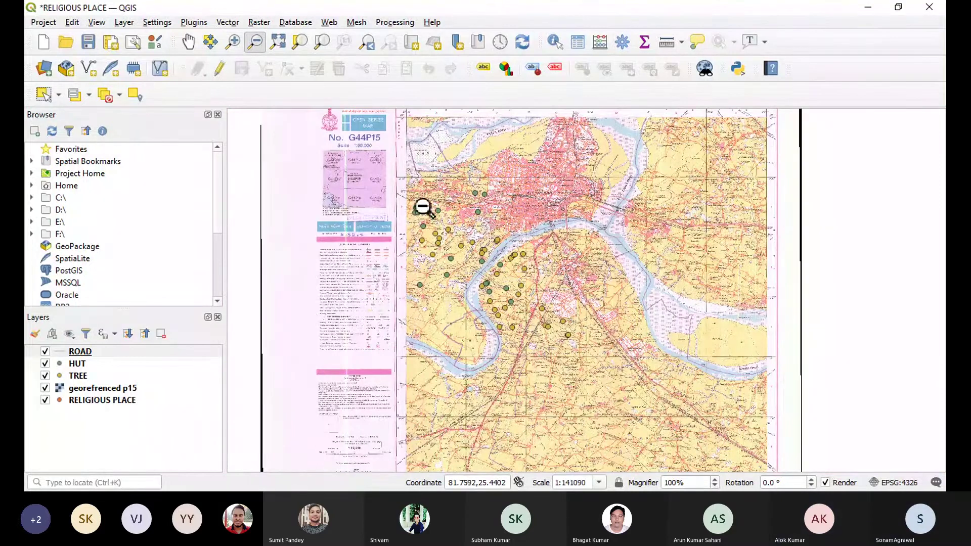
# Step: Inspect the digitized road line along the highway from Mundera past Dhumanganj, Jayantipur and Subedarganj RS towards Lukarganj
pyautogui.hotkey('ctrl', 'alt', '+')
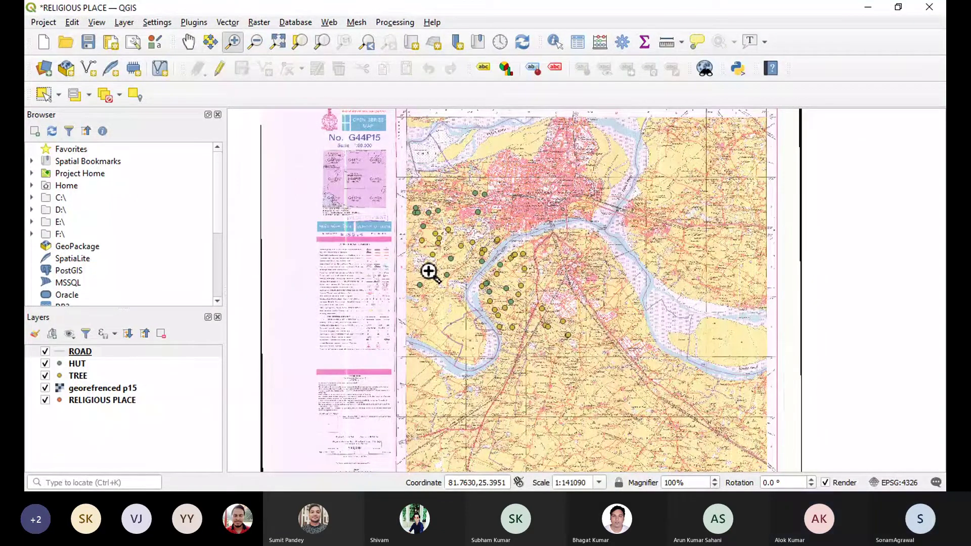
pyautogui.moveTo(405, 181); pyautogui.dragTo(441, 271)
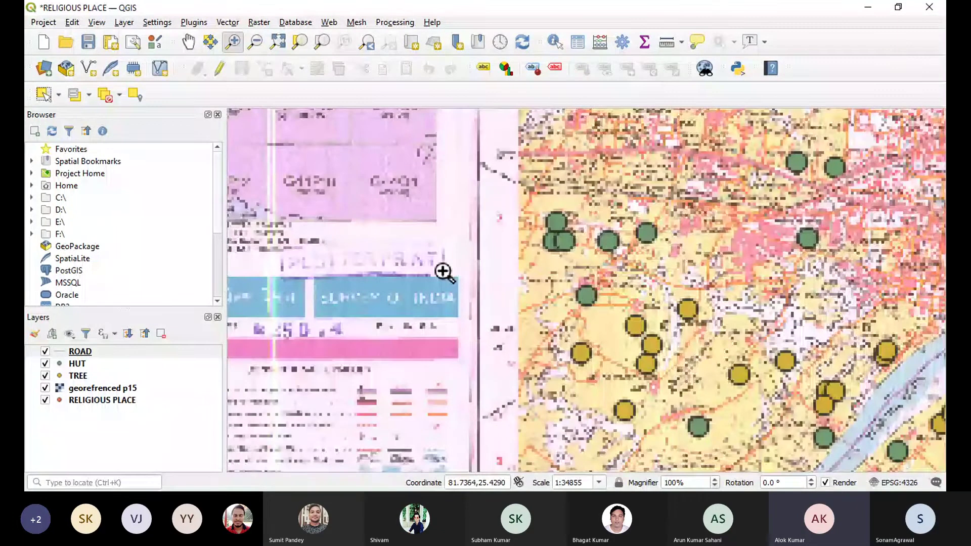
pyautogui.moveTo(538, 130); pyautogui.dragTo(632, 276)
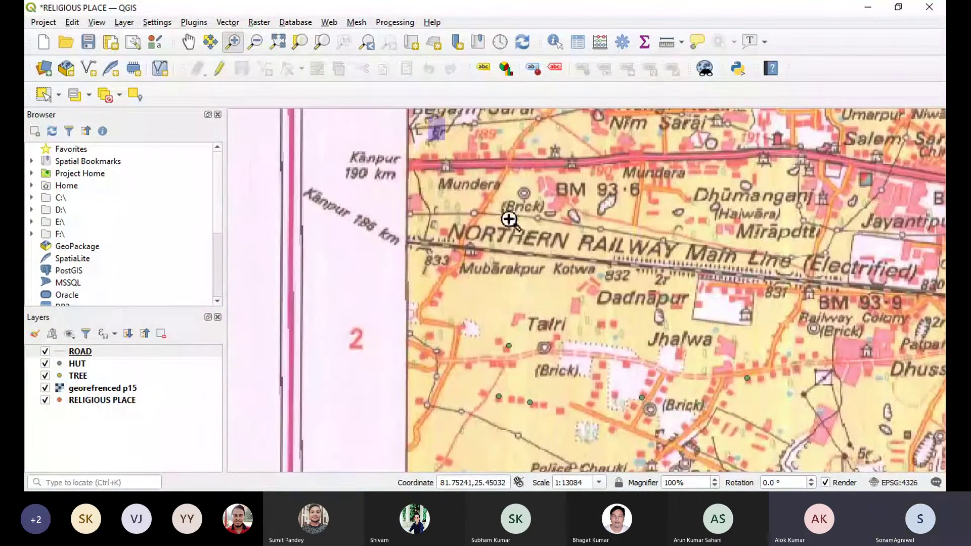
pyautogui.click(538, 225)
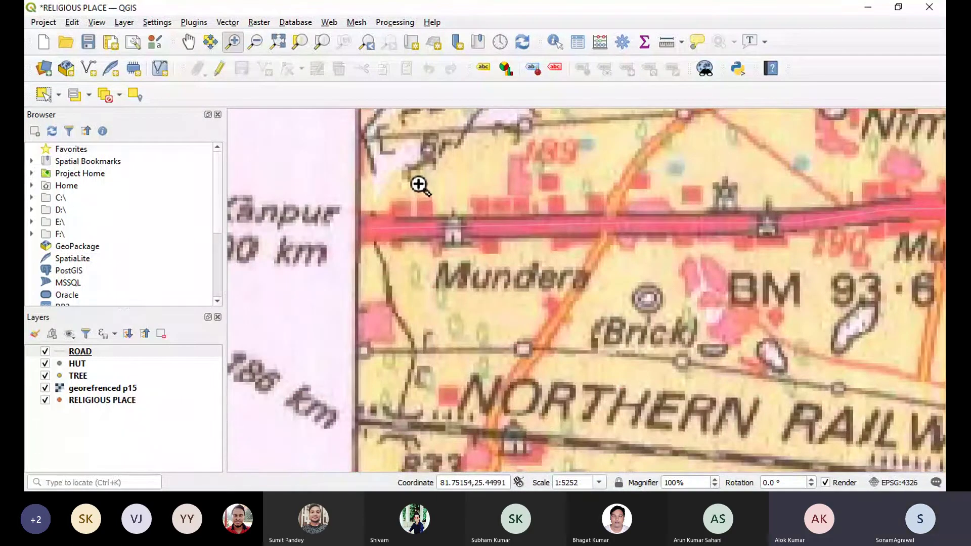
pyautogui.click(188, 42)
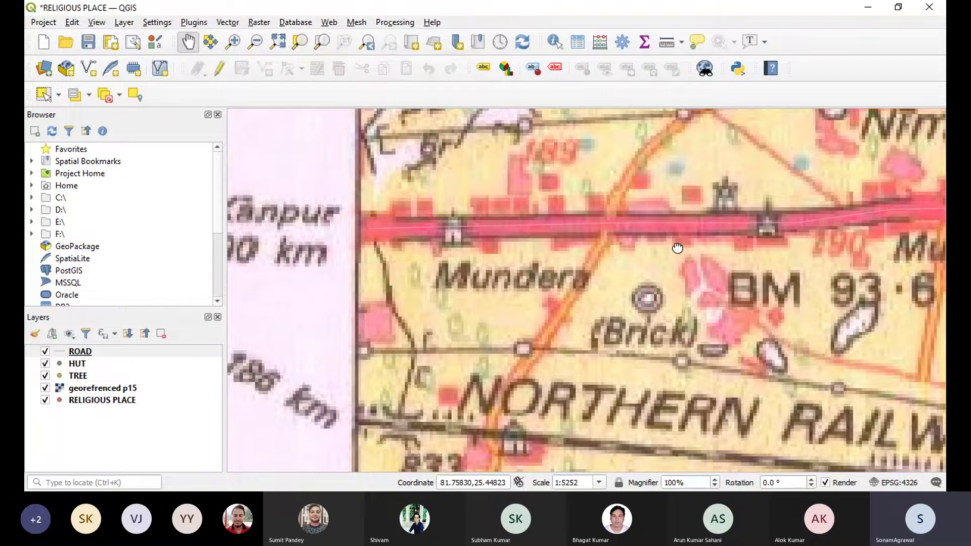
pyautogui.moveTo(675, 248); pyautogui.dragTo(556, 247)
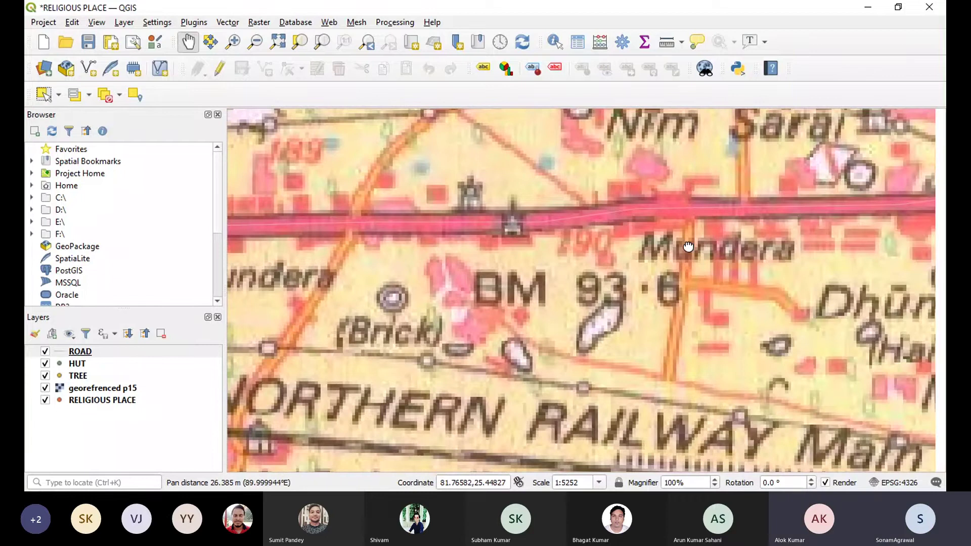
pyautogui.moveTo(688, 246); pyautogui.dragTo(601, 246)
pyautogui.moveTo(773, 245); pyautogui.dragTo(659, 243)
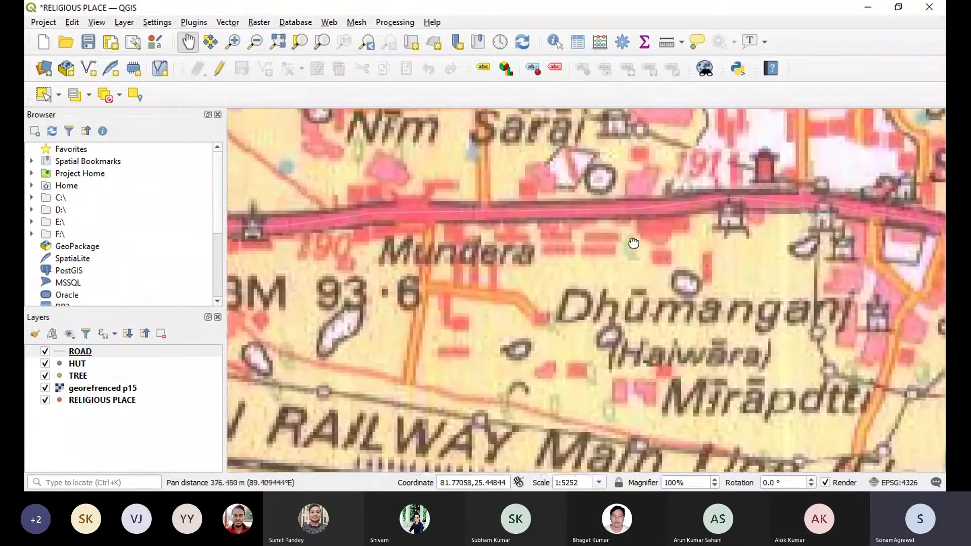
pyautogui.moveTo(831, 242); pyautogui.dragTo(646, 240)
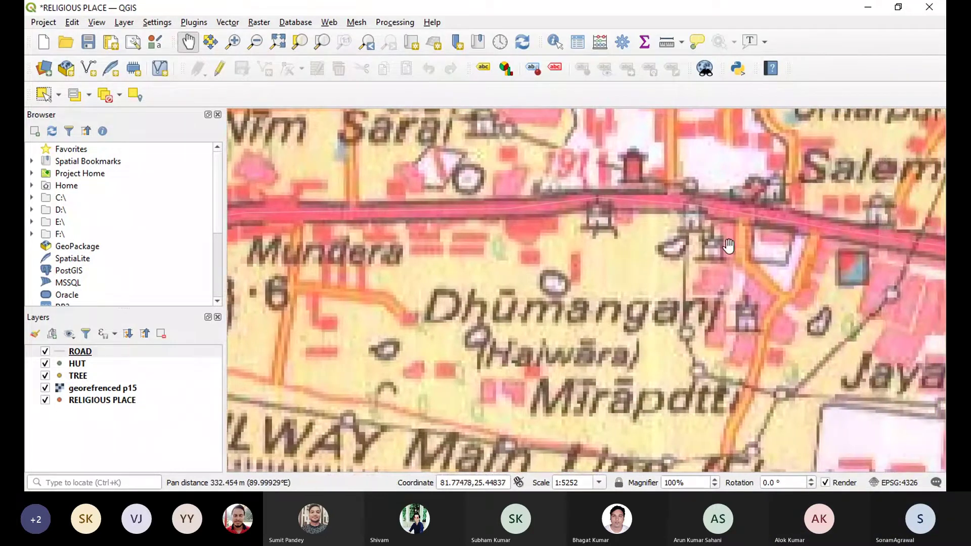
pyautogui.moveTo(784, 245); pyautogui.dragTo(661, 252)
pyautogui.moveTo(816, 280); pyautogui.dragTo(653, 250)
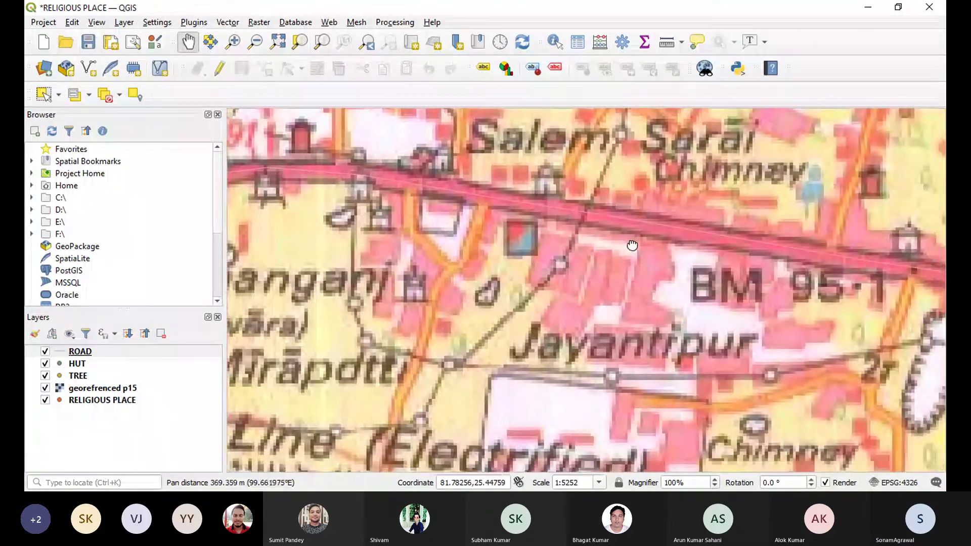
pyautogui.moveTo(881, 275); pyautogui.dragTo(669, 239)
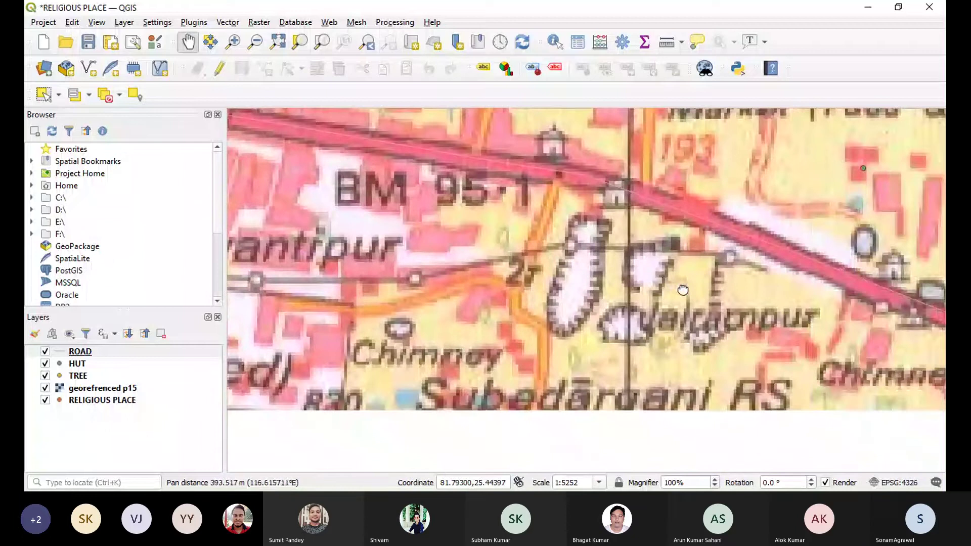
pyautogui.moveTo(764, 303); pyautogui.dragTo(541, 198)
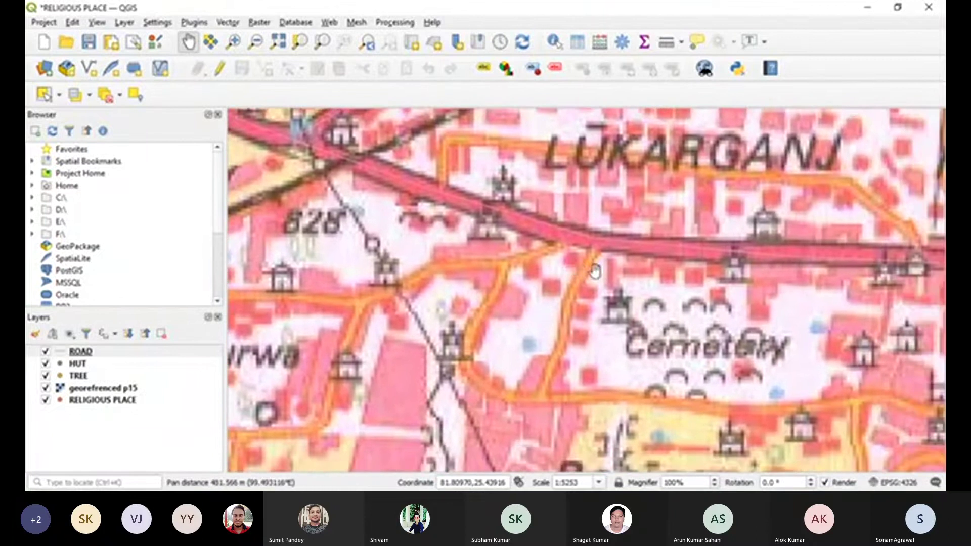
# Step: Check how the digitized road follows the highway from Lukarganj past Khusru Bagh to Malviyanagar
pyautogui.moveTo(595, 271); pyautogui.dragTo(487, 264)
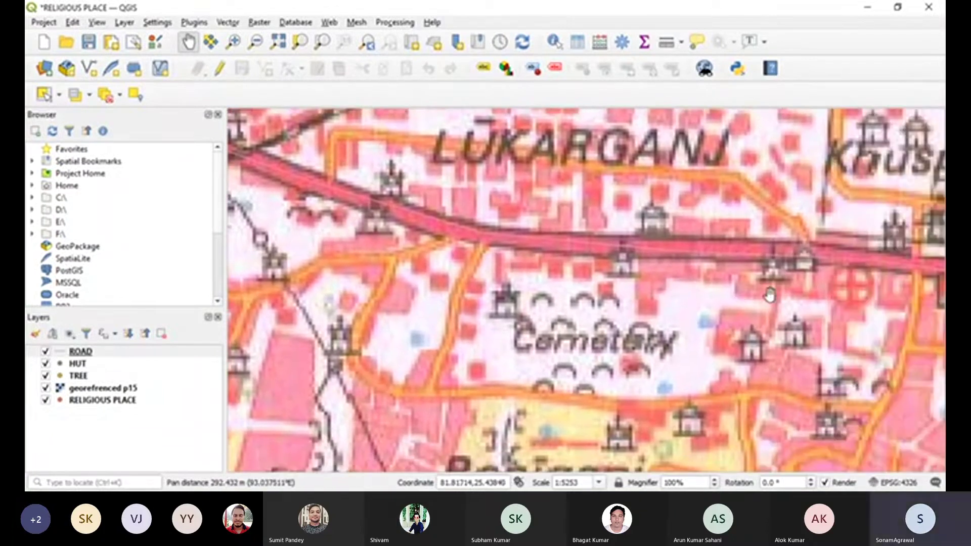
pyautogui.moveTo(769, 295); pyautogui.dragTo(650, 297)
pyautogui.moveTo(768, 293); pyautogui.dragTo(606, 292)
pyautogui.moveTo(771, 317); pyautogui.dragTo(665, 305)
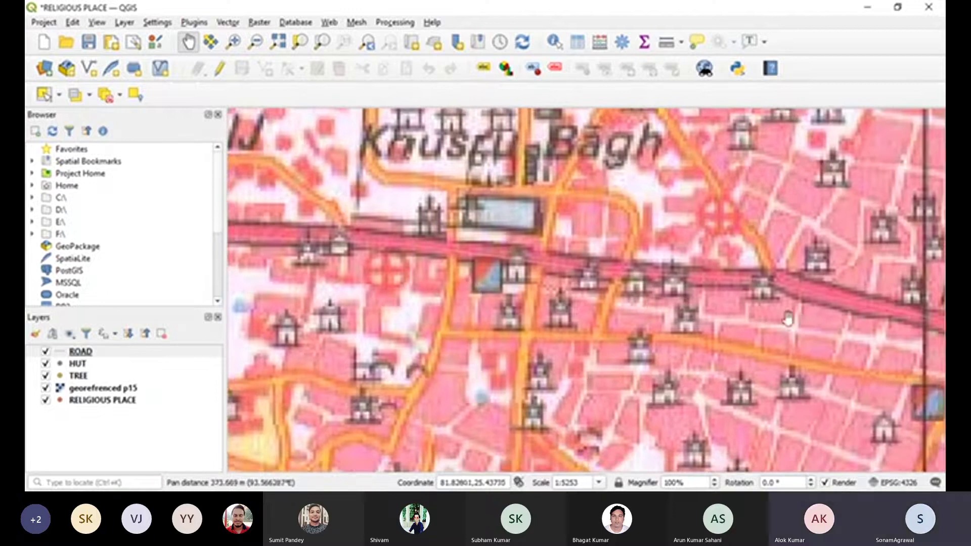
pyautogui.moveTo(788, 318); pyautogui.dragTo(564, 305)
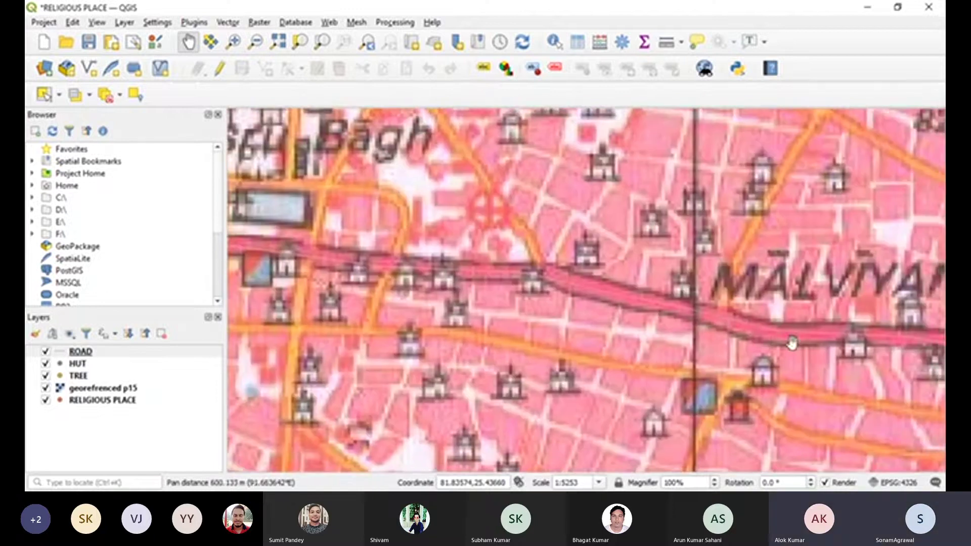
pyautogui.moveTo(791, 343); pyautogui.dragTo(941, 347)
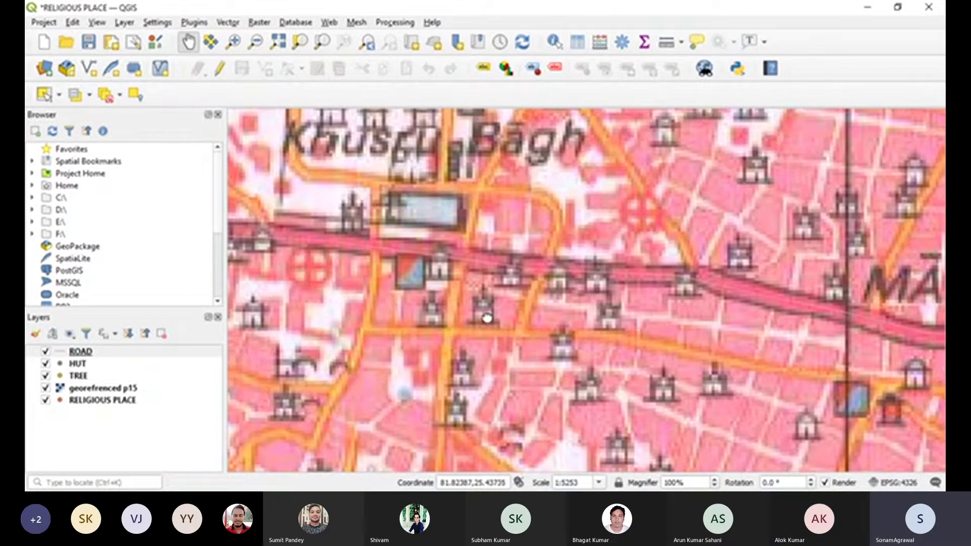
pyautogui.moveTo(487, 317); pyautogui.dragTo(523, 330)
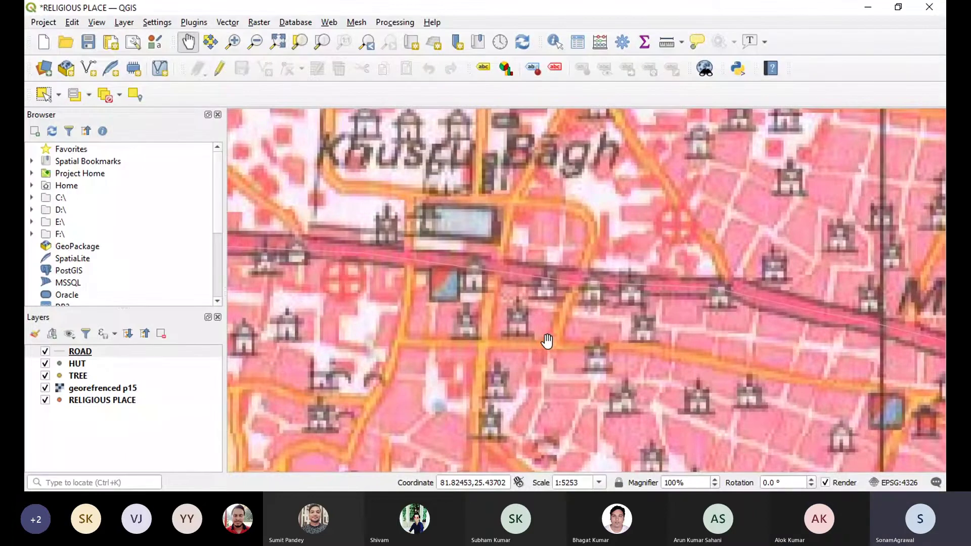
# Step: Compare the road line with and without the georefrenced p15 raster, and recheck its alignment between Khusru Bagh and Malviyanagar
pyautogui.click(45, 388)
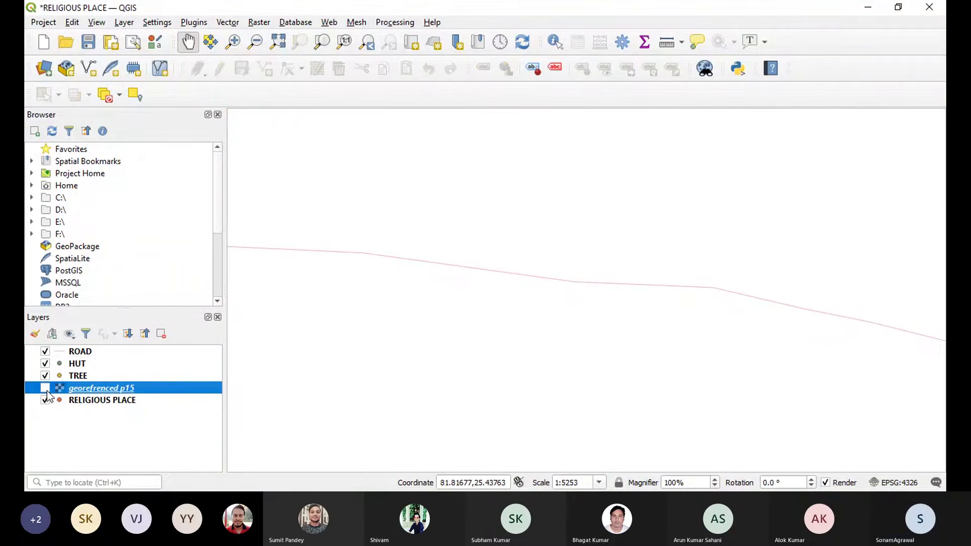
pyautogui.click(45, 388)
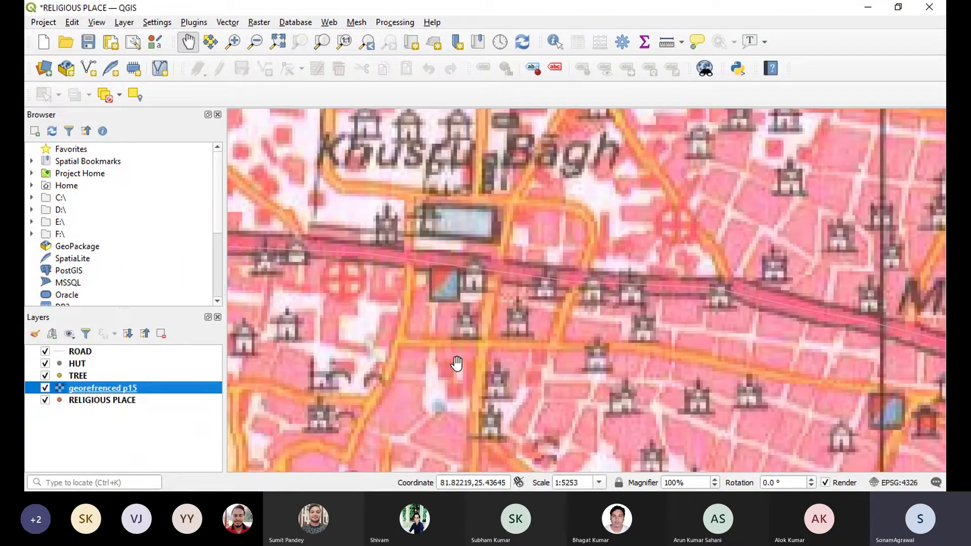
pyautogui.moveTo(664, 310); pyautogui.dragTo(569, 302)
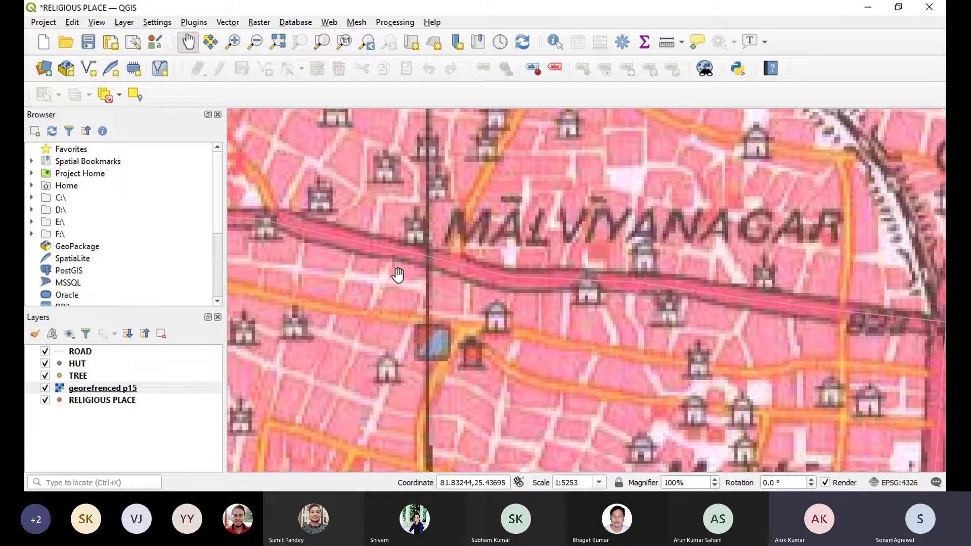
pyautogui.moveTo(338, 264); pyautogui.dragTo(592, 302)
pyautogui.moveTo(448, 281); pyautogui.dragTo(602, 278)
pyautogui.moveTo(264, 203); pyautogui.dragTo(461, 227)
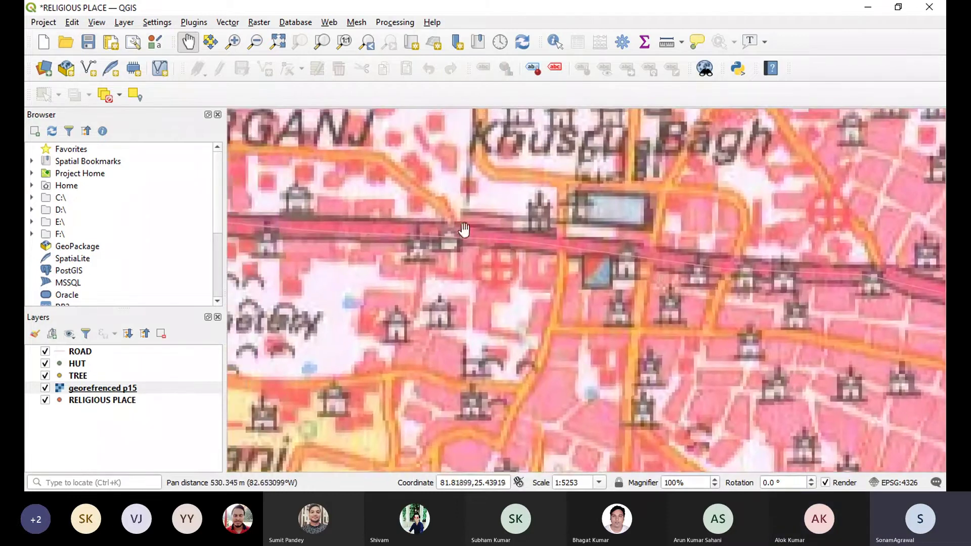
# Step: Hide the TREE and HUT layers and view the full extent with and without the georefrenced p15 raster
pyautogui.click(322, 42)
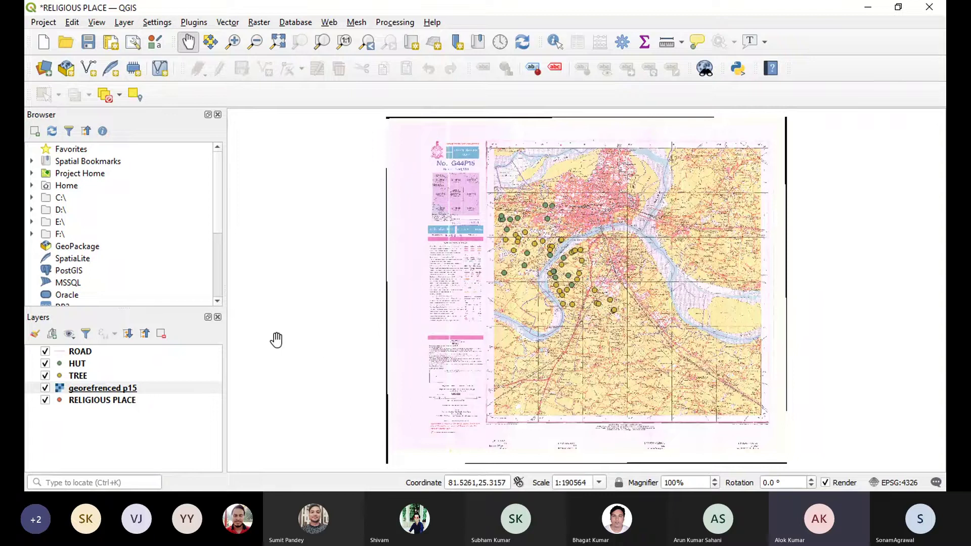
pyautogui.click(48, 375)
pyautogui.click(45, 363)
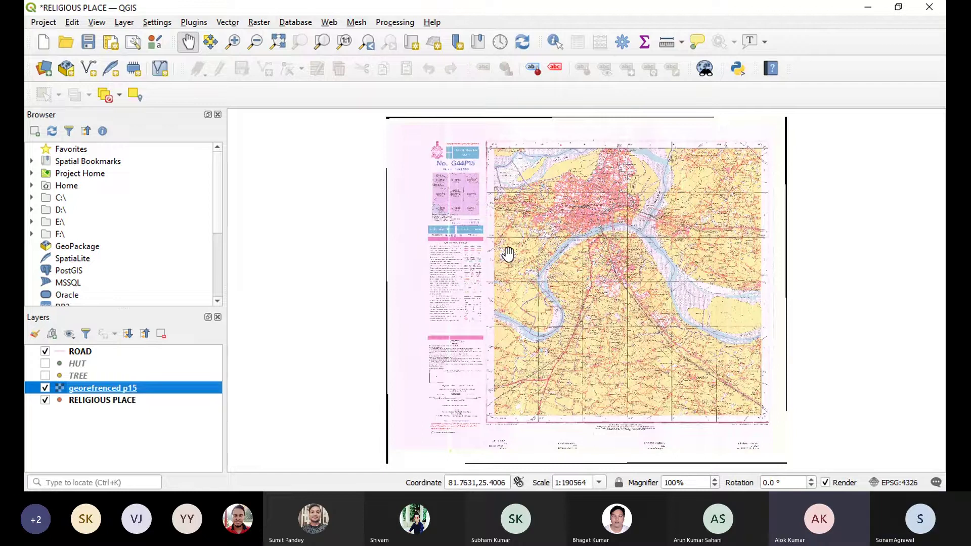
pyautogui.click(45, 388)
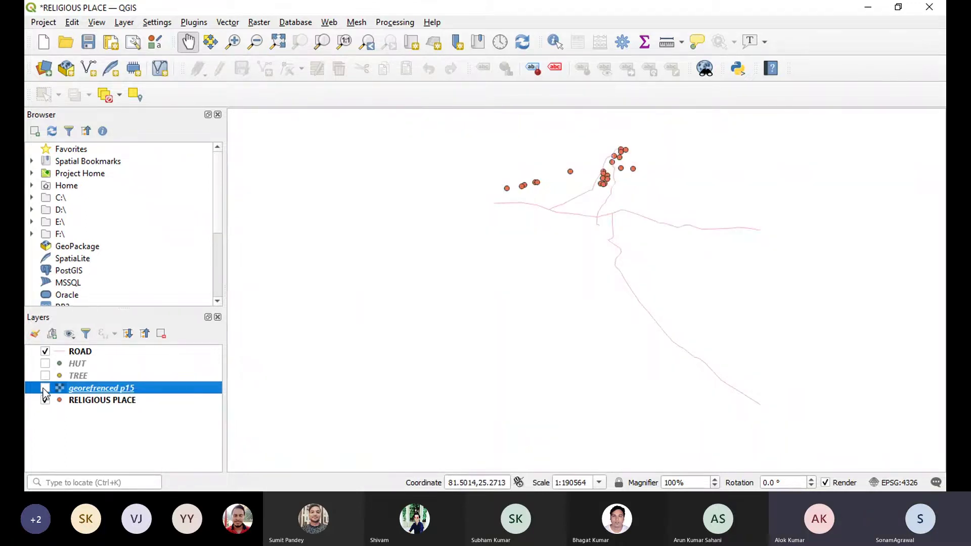
pyautogui.click(45, 388)
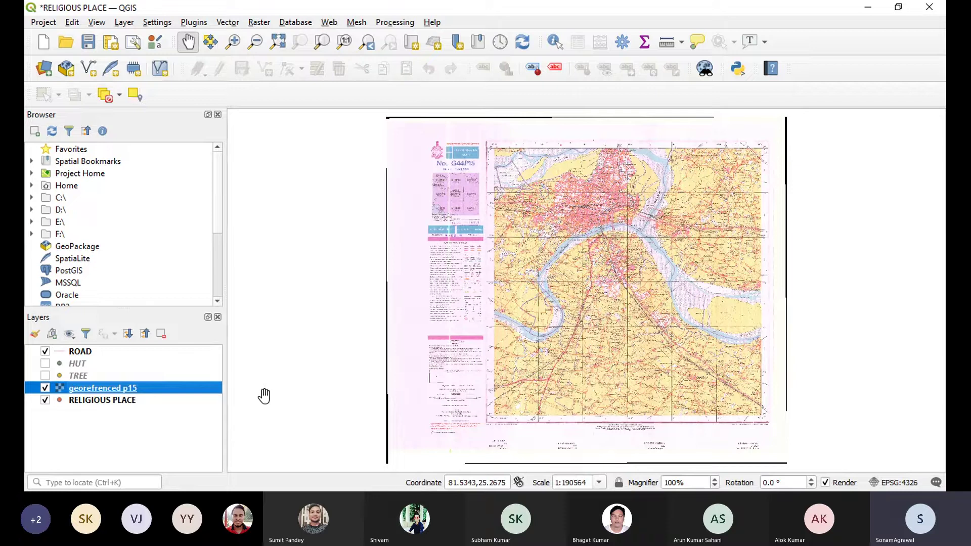
# Step: Move the georefrenced p15 raster below the RELIGIOUS PLACE layer and make the TREE and HUT layers visible again
pyautogui.moveTo(122, 390); pyautogui.dragTo(119, 426)
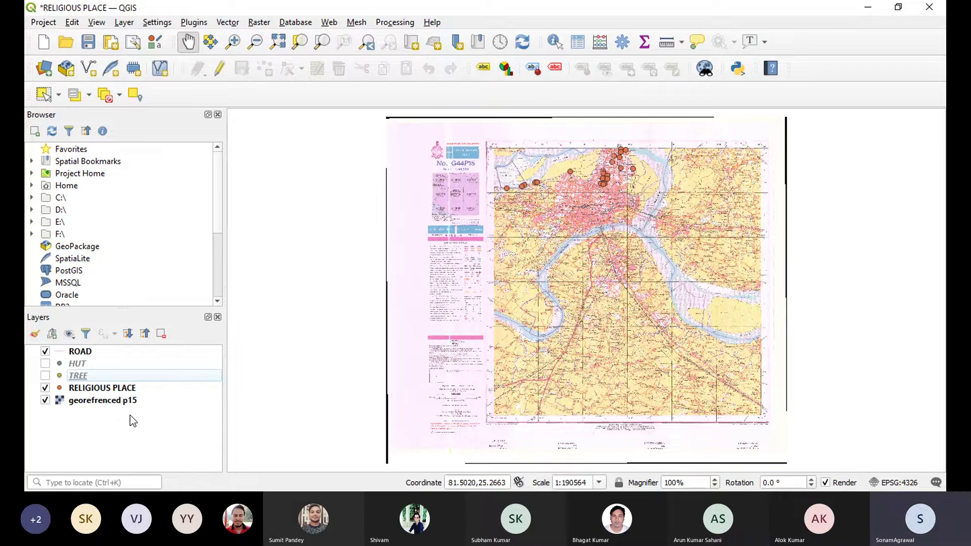
pyautogui.click(45, 375)
pyautogui.click(45, 363)
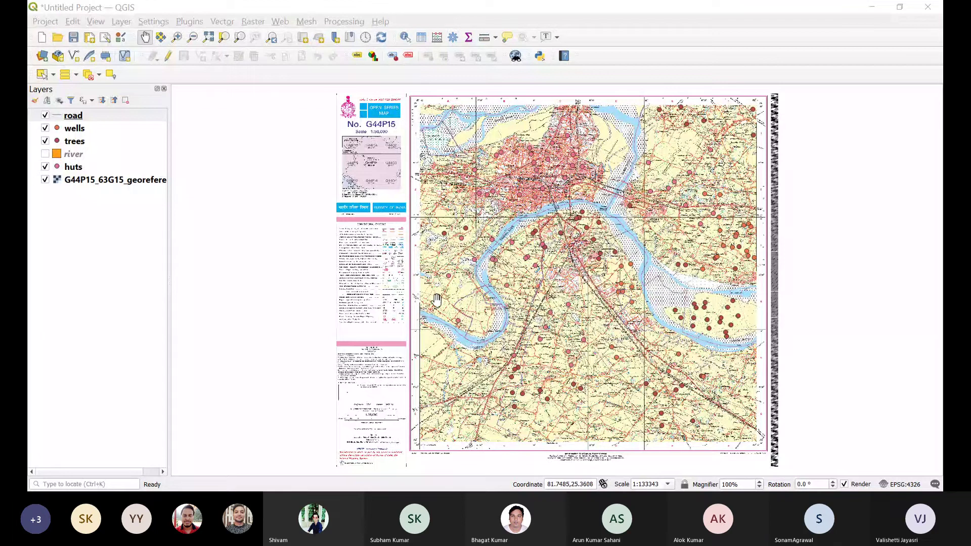
# Step: Inspect the digitized road along NH 35 near Bishambharpur and Chak Nur in the Untitled Project, comparing it with the road layer hidden
pyautogui.click(585, 352)
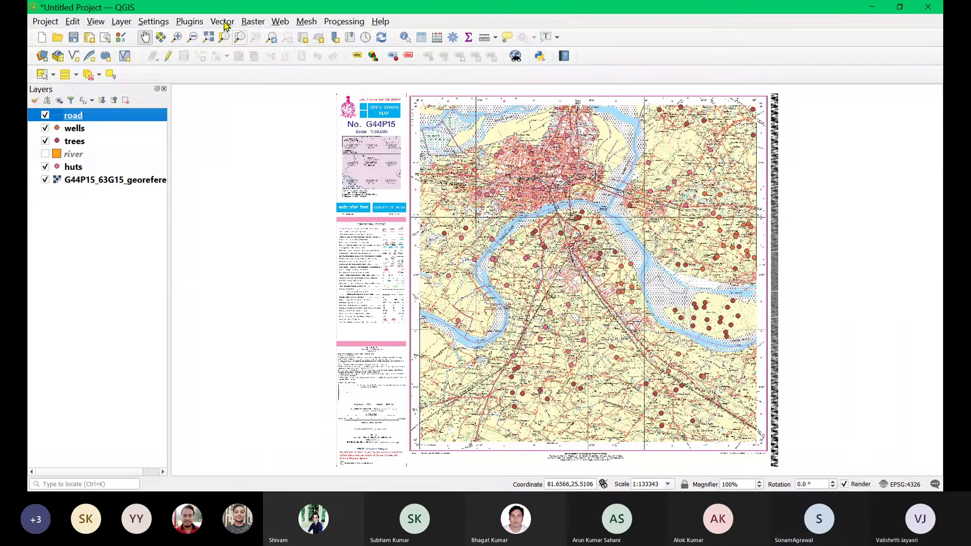
pyautogui.click(177, 37)
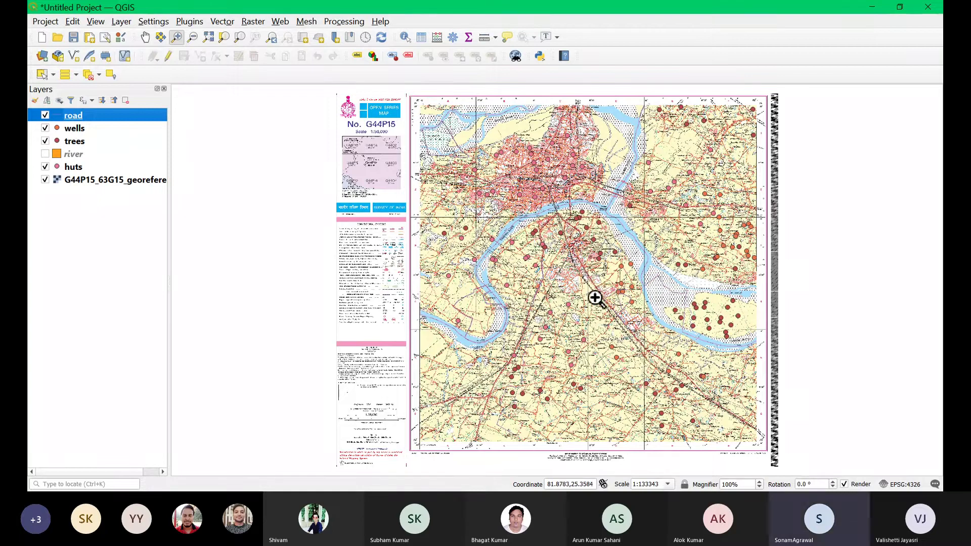
pyautogui.moveTo(596, 295); pyautogui.dragTo(682, 367)
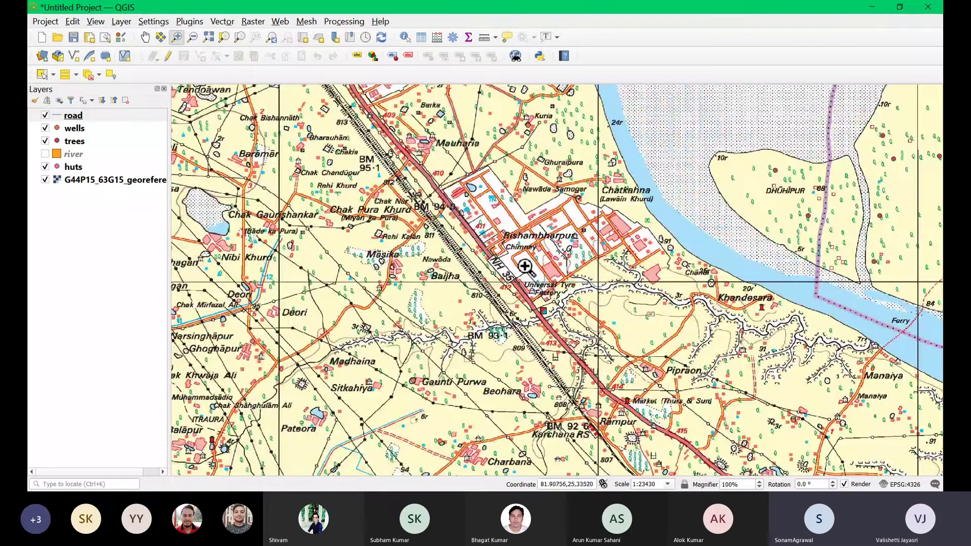
pyautogui.moveTo(396, 144); pyautogui.dragTo(606, 329)
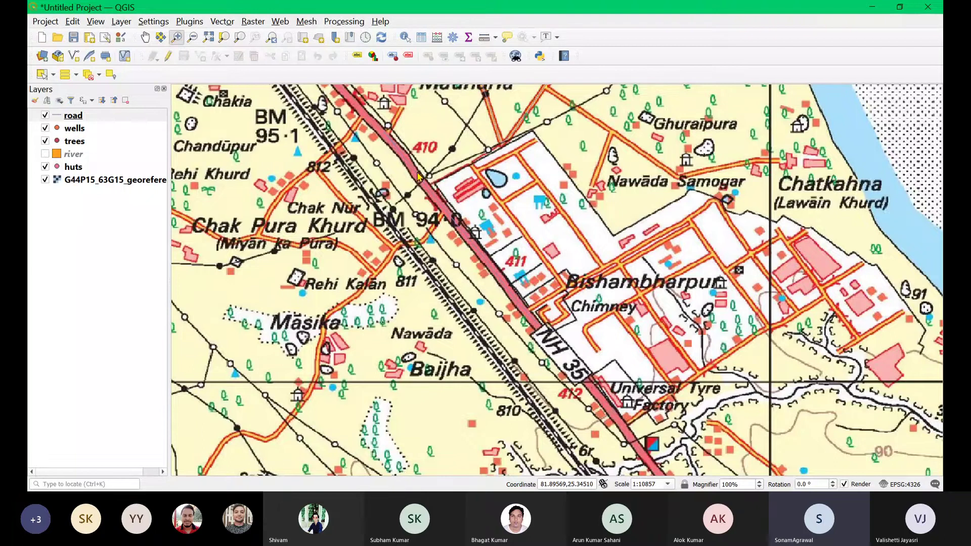
pyautogui.click(406, 195)
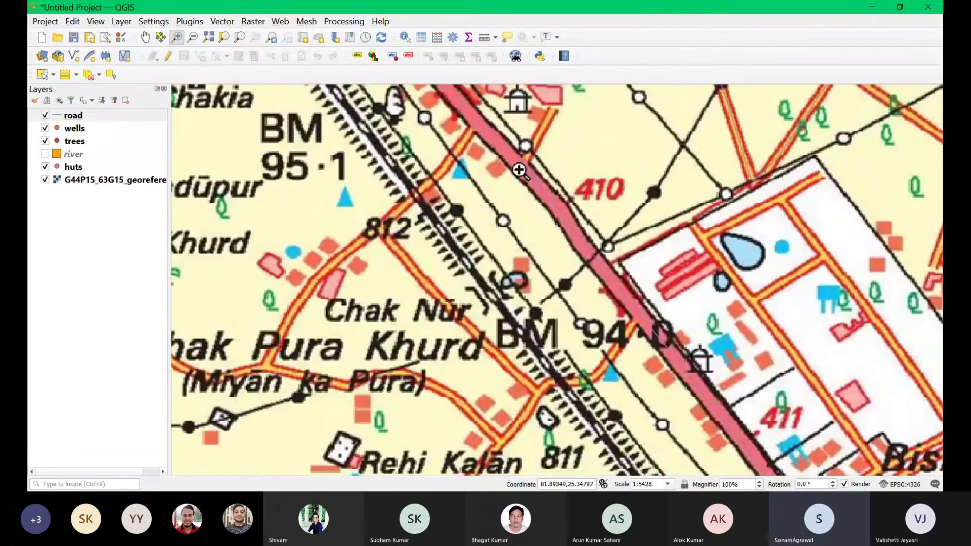
pyautogui.click(45, 116)
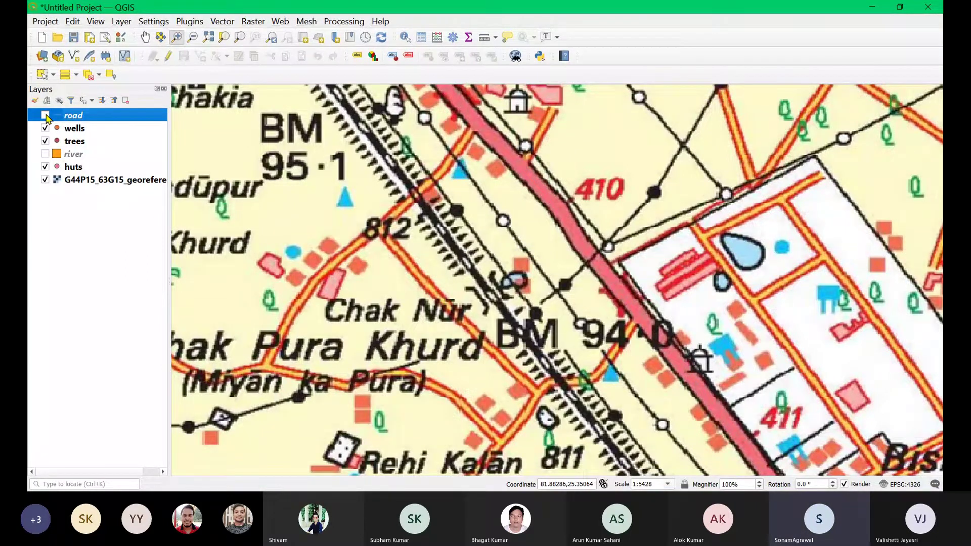
pyautogui.click(46, 115)
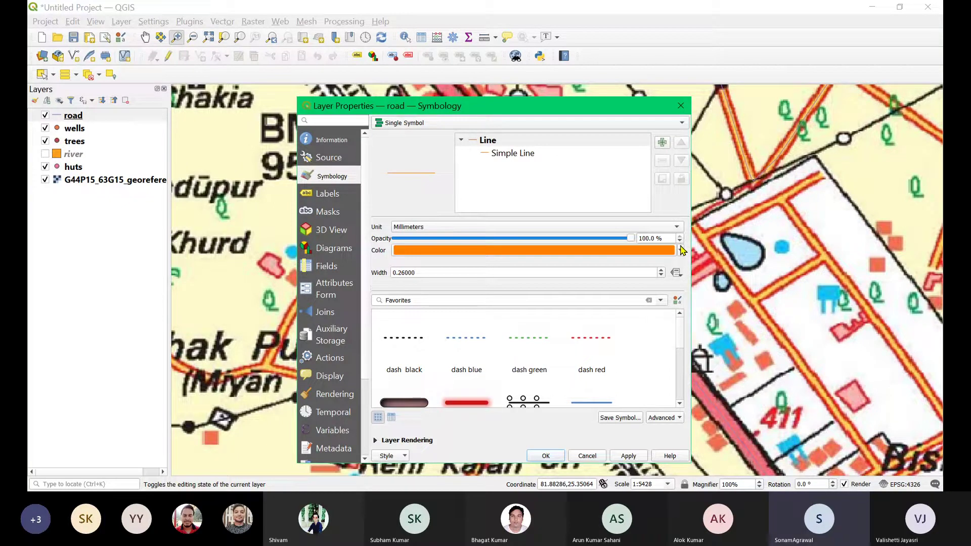
# Step: Set the road layer's line width to 0.46 millimetres and apply the symbology
pyautogui.click(661, 270)
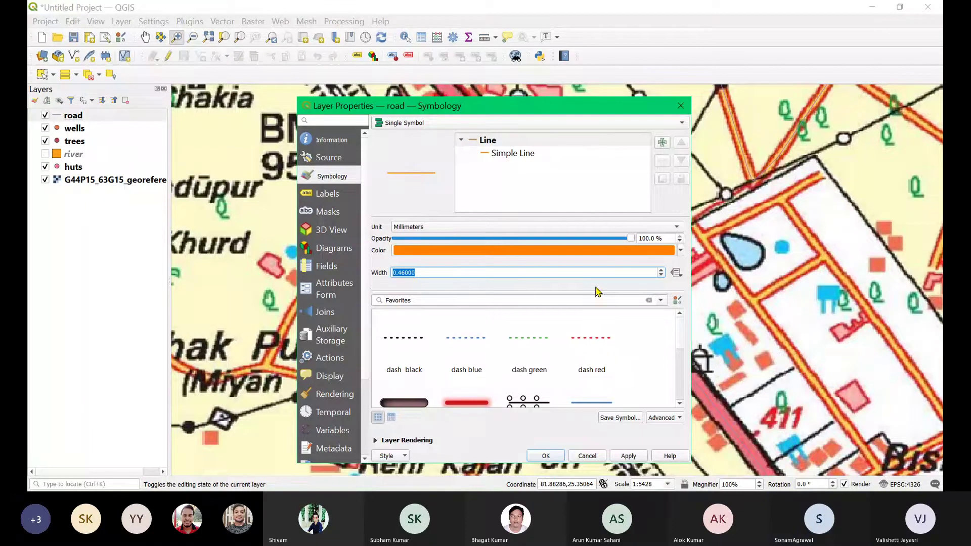
pyautogui.click(555, 457)
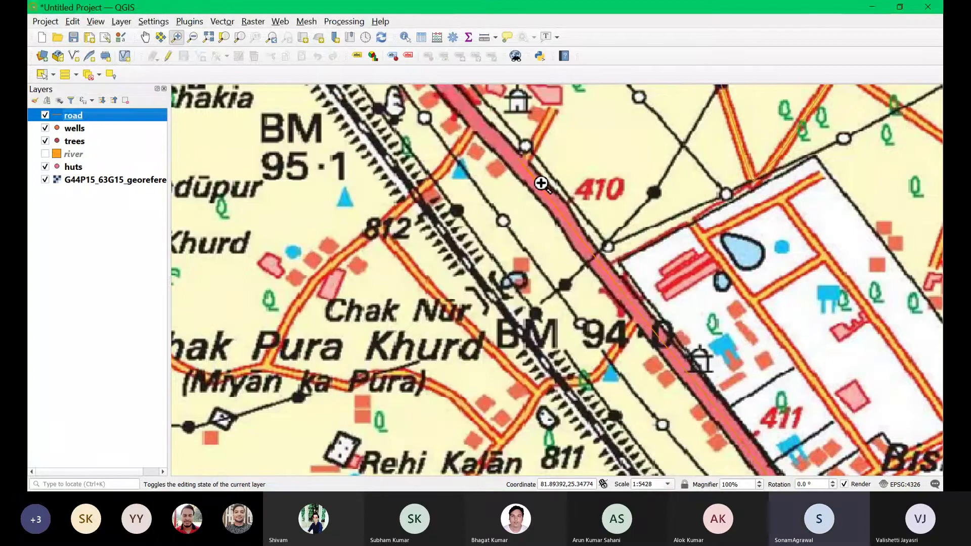
# Step: Set the road layer's line color to black, confirm the symbology, and turn on editing for the layer
pyautogui.scroll(2, 541, 183)
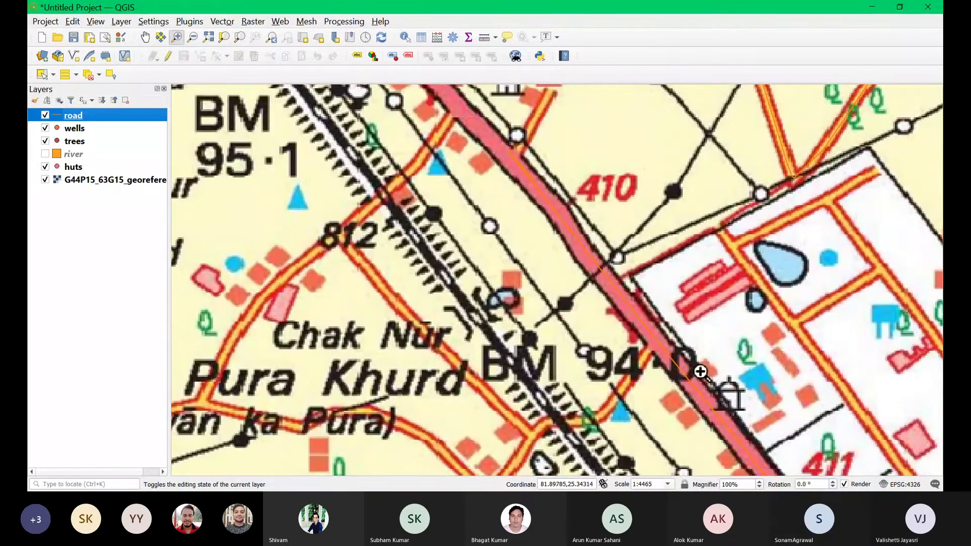
pyautogui.scroll(-3, 578, 275)
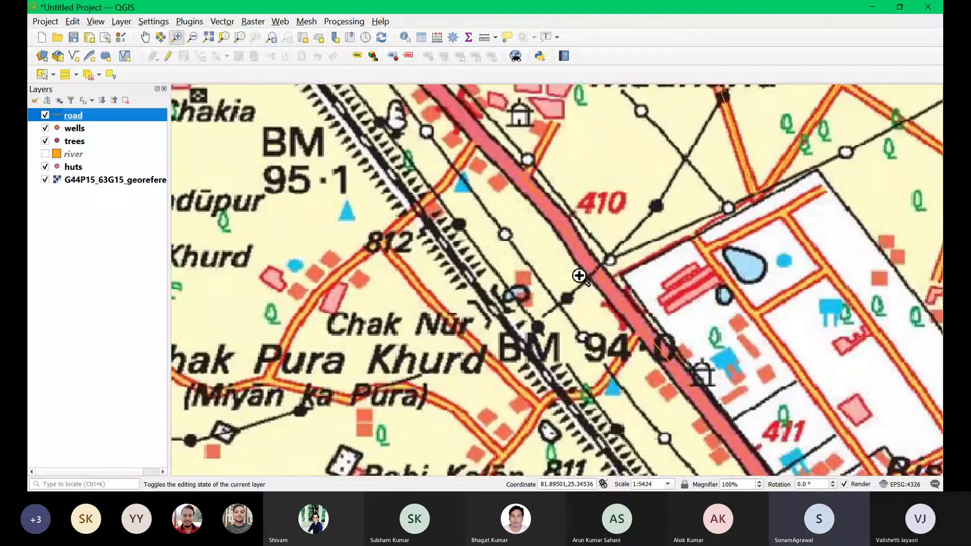
pyautogui.scroll(2, 628, 317)
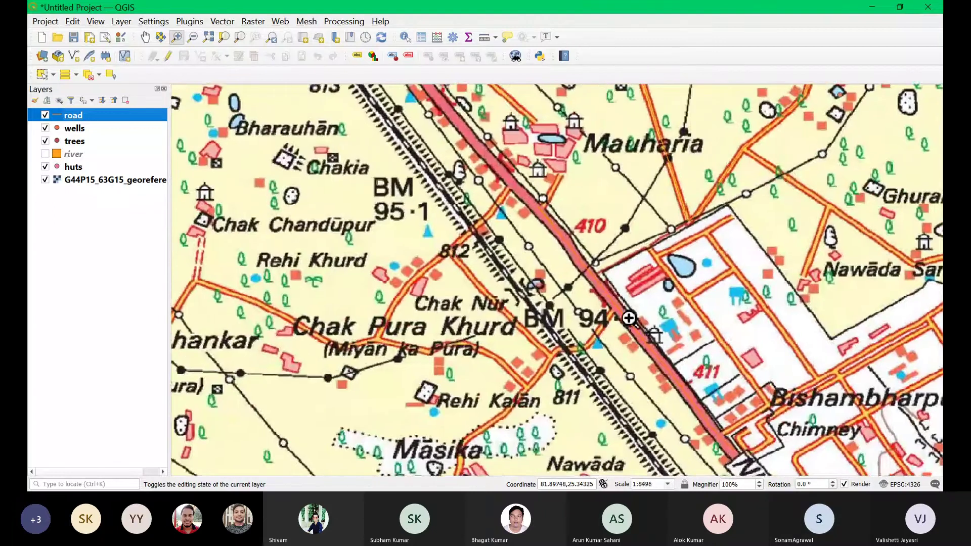
pyautogui.scroll(2, 628, 318)
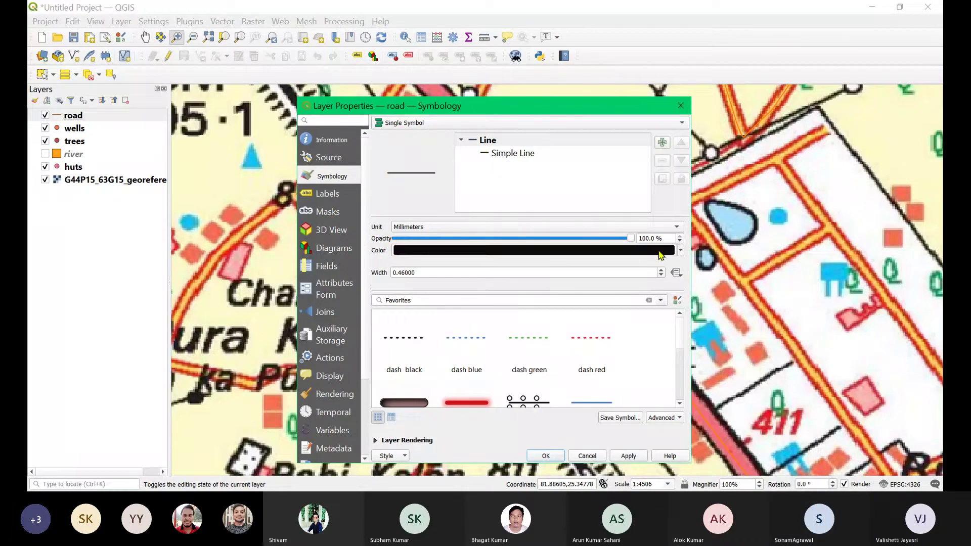
pyautogui.click(545, 455)
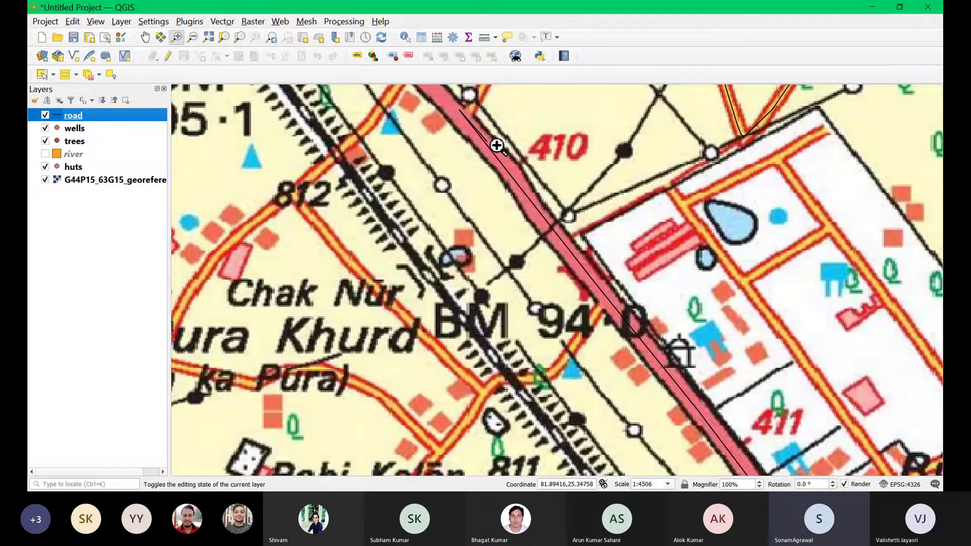
pyautogui.click(168, 56)
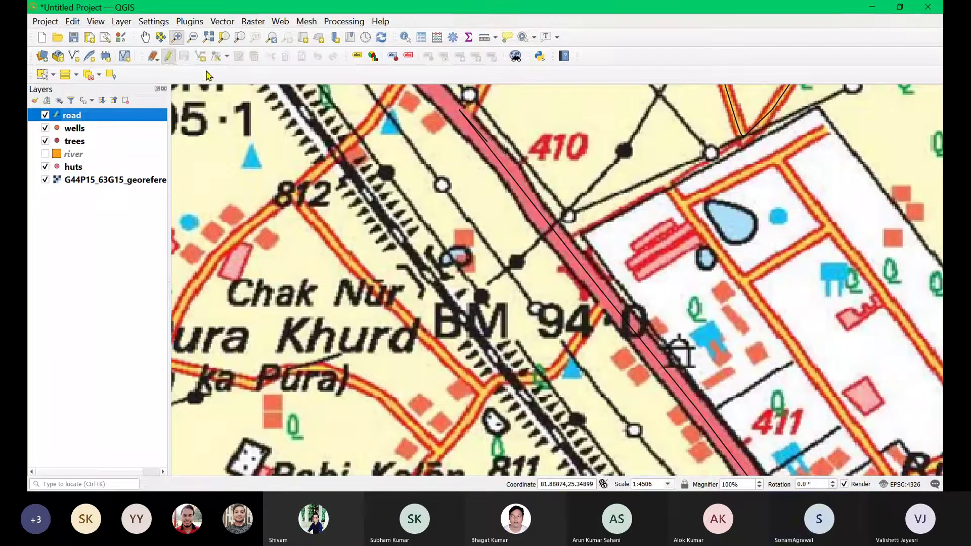
pyautogui.click(200, 56)
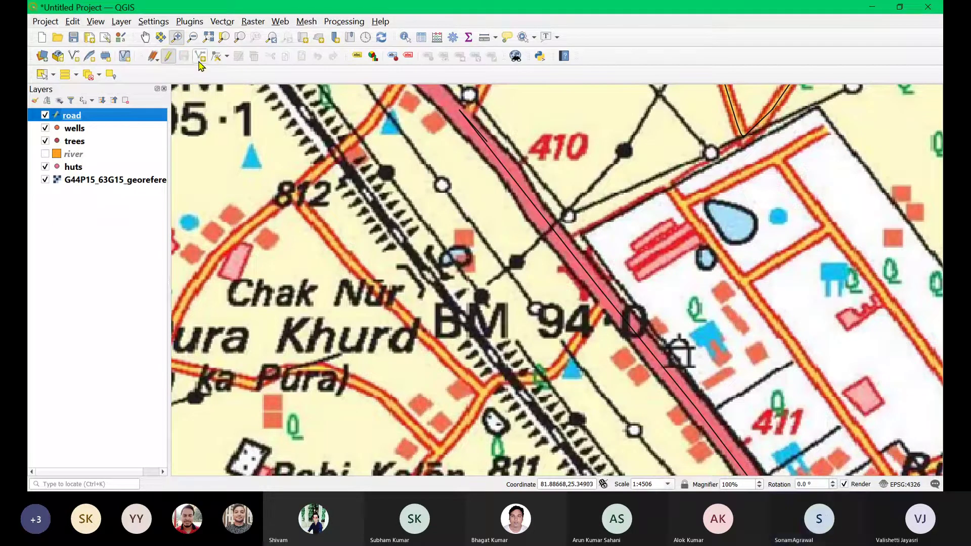
# Step: Examine the digitized roads, wells, trees and huts against the G44P15 toposheet, from Bishambharpur out to the surrounding Ganga River area
pyautogui.scroll(-2, 320, 128)
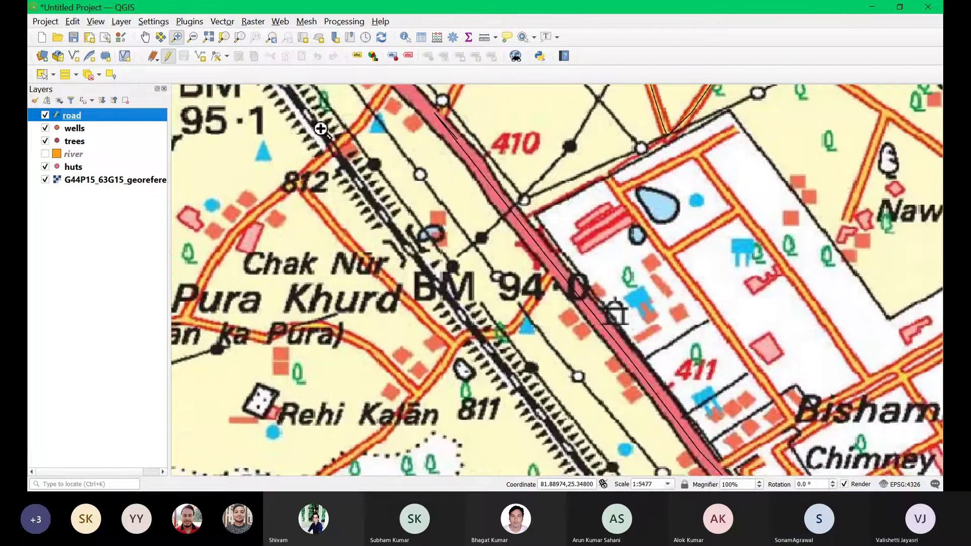
pyautogui.scroll(-1, 336, 136)
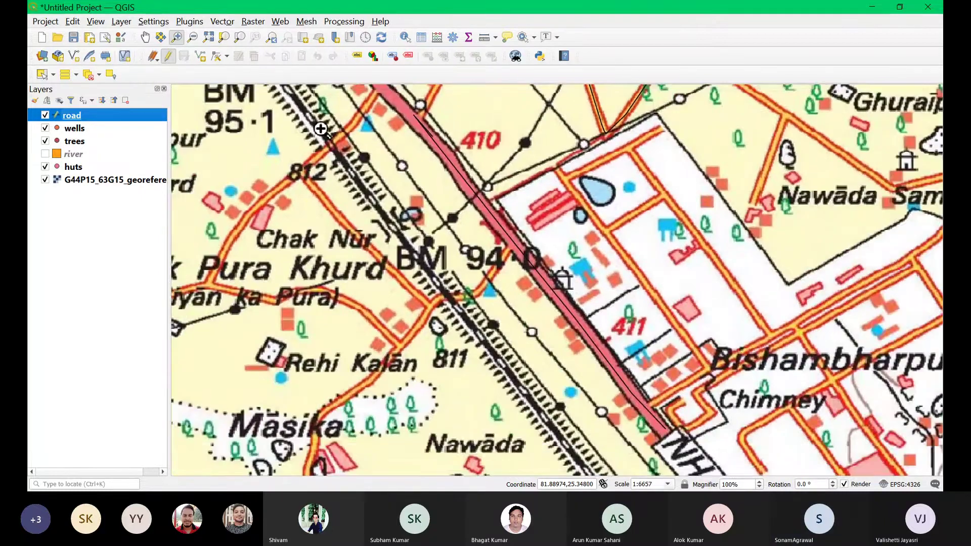
pyautogui.scroll(-2, 350, 142)
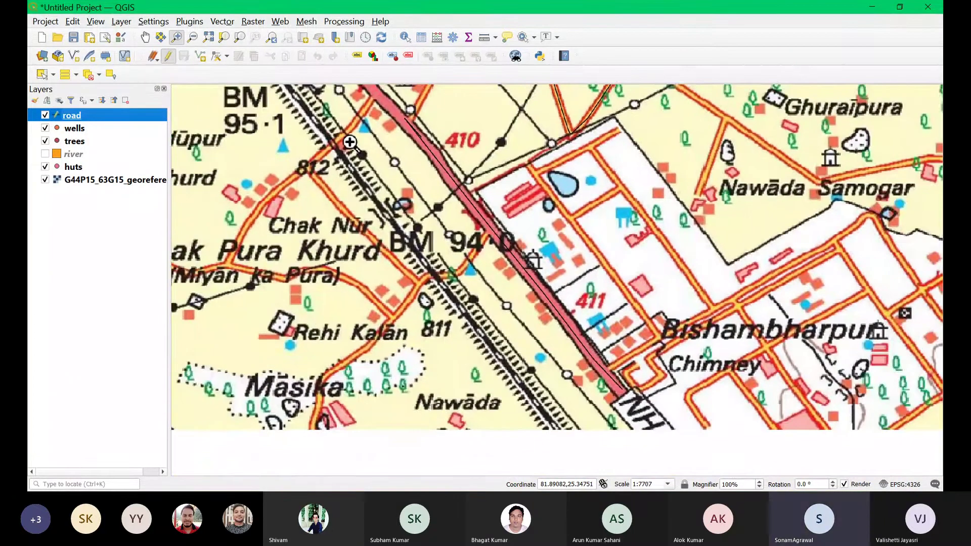
pyautogui.scroll(-1, 349, 142)
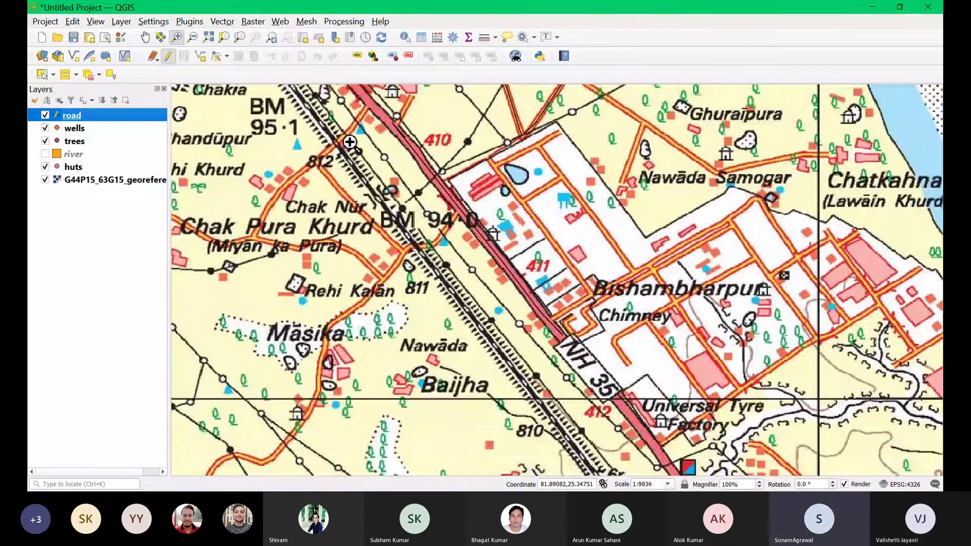
pyautogui.scroll(-5, 349, 142)
pyautogui.scroll(-3, 349, 142)
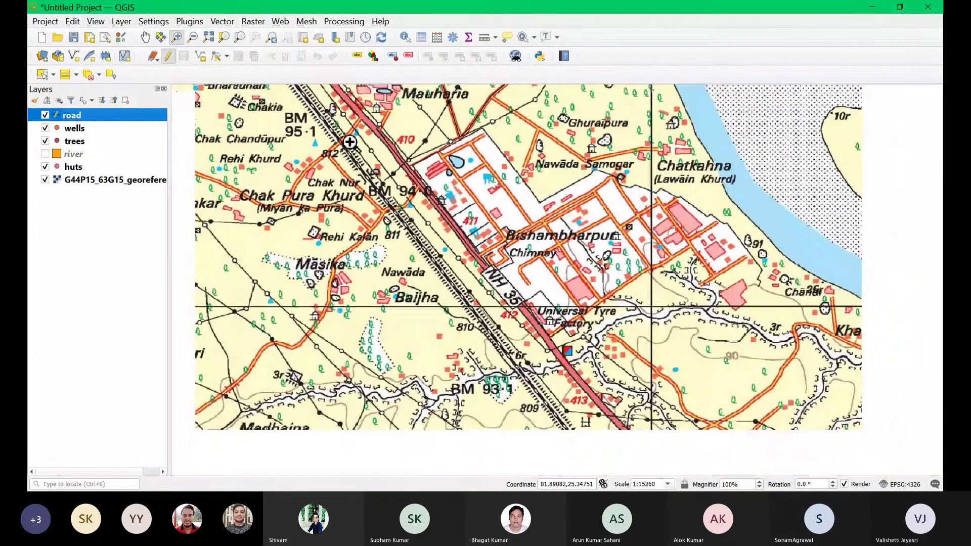
pyautogui.scroll(-2, 349, 142)
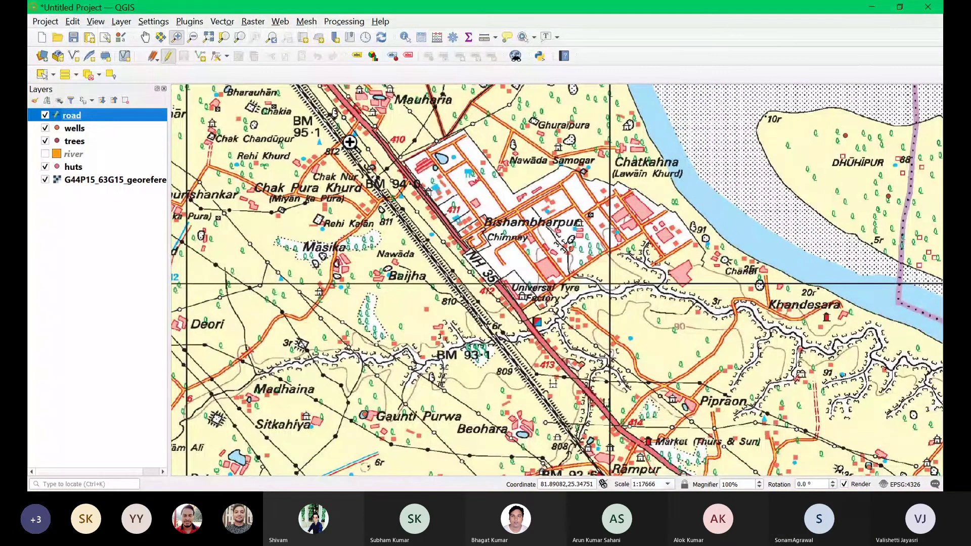
pyautogui.scroll(-5, 350, 142)
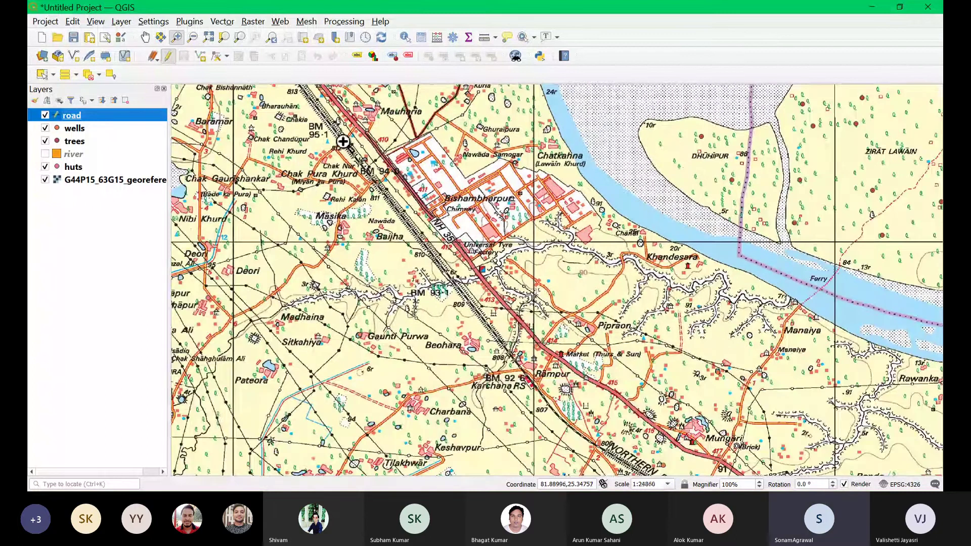
pyautogui.scroll(-5, 332, 142)
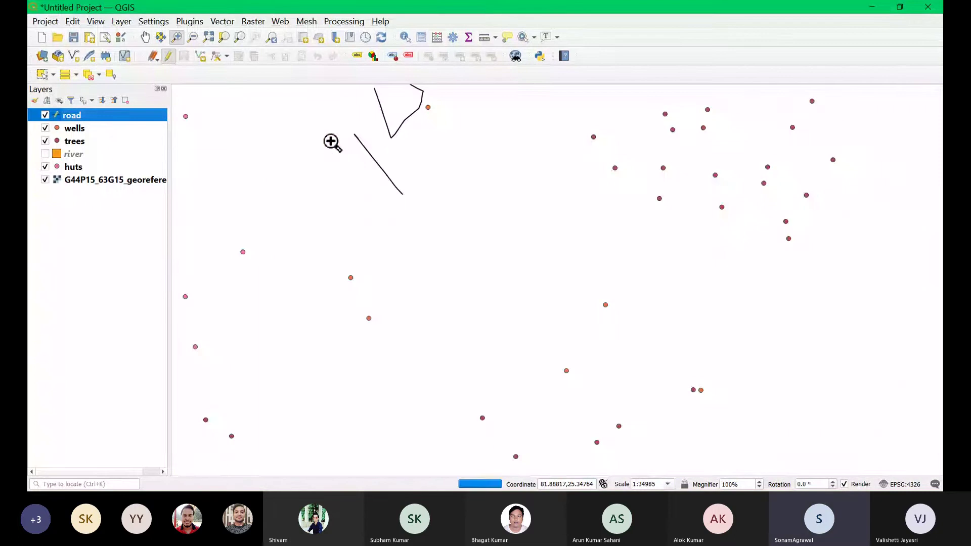
pyautogui.scroll(-2, 332, 142)
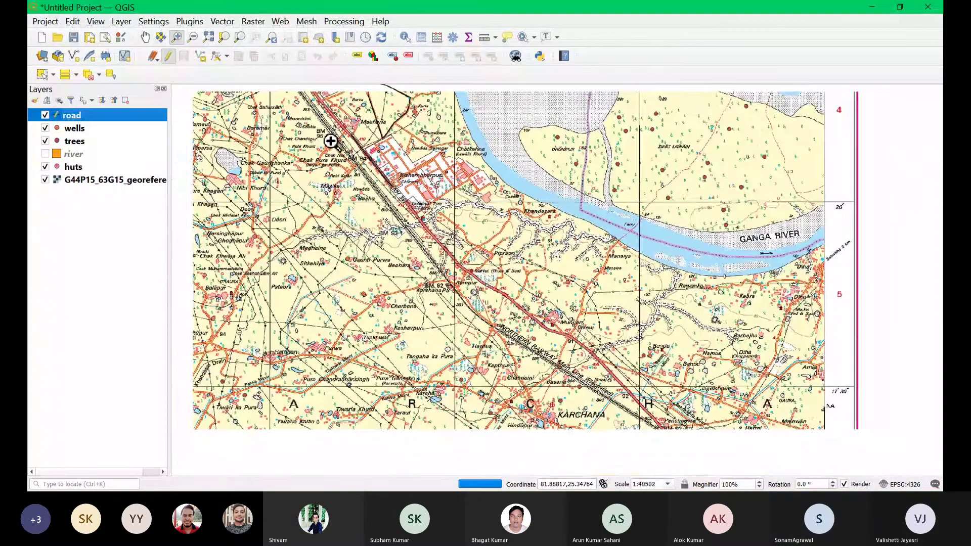
pyautogui.scroll(2, 429, 195)
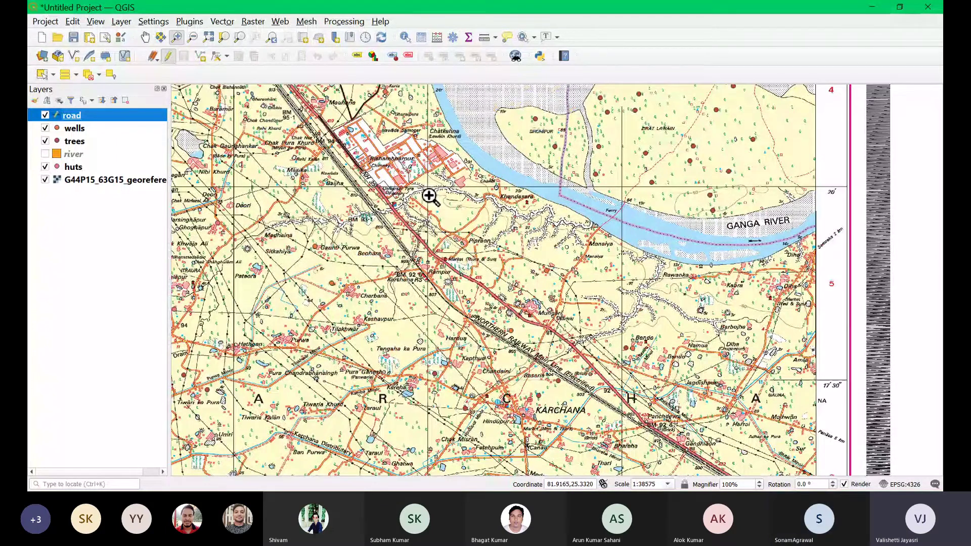
pyautogui.scroll(-3, 429, 196)
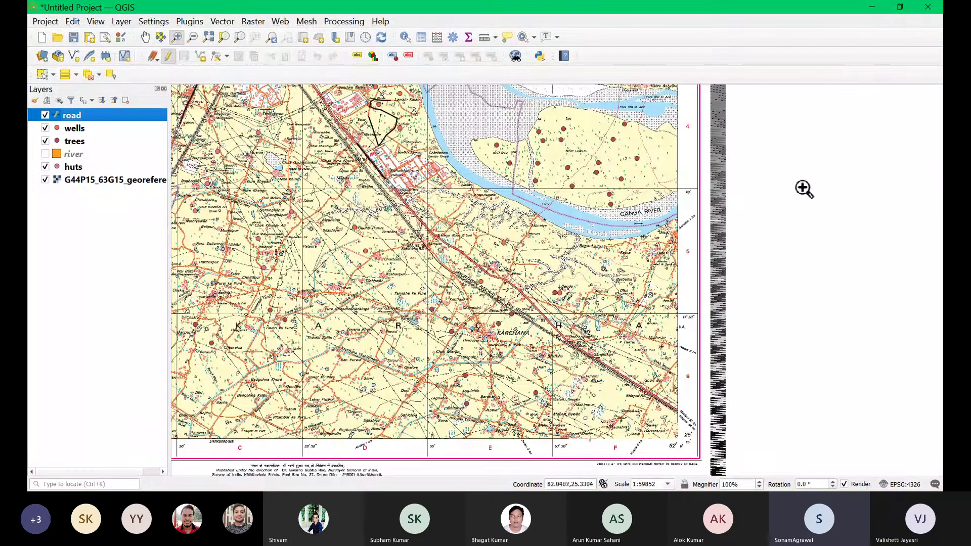
pyautogui.scroll(-1, 803, 188)
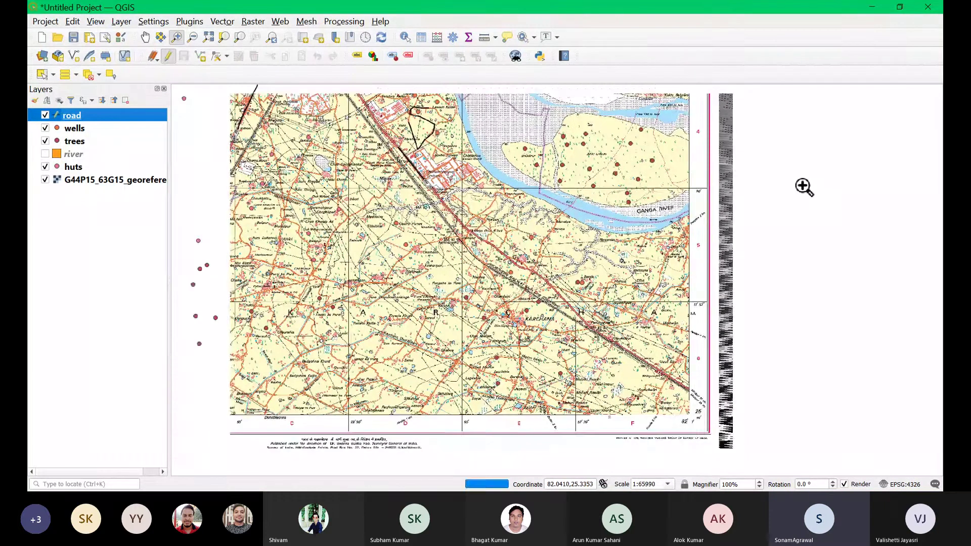
pyautogui.scroll(-1, 803, 187)
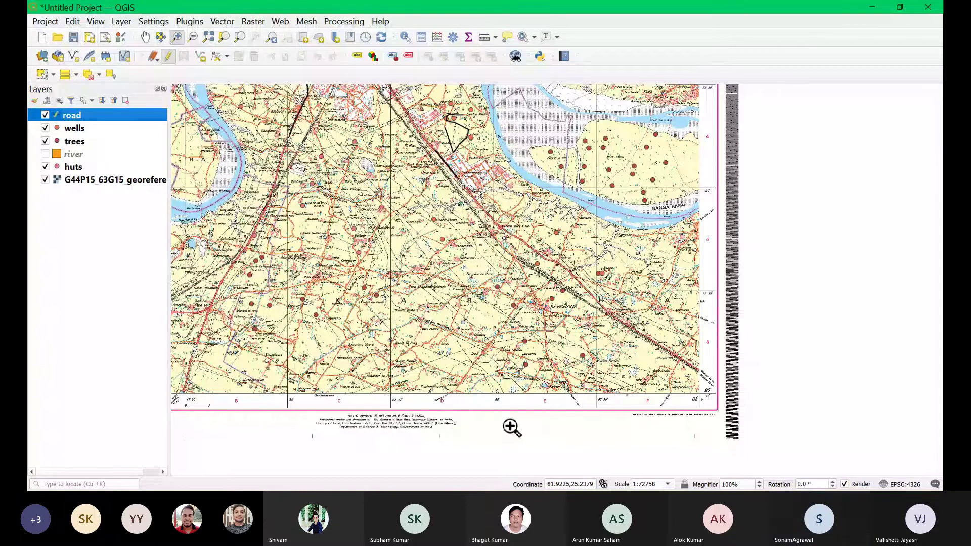
pyautogui.scroll(-2, 535, 429)
pyautogui.scroll(-1, 535, 429)
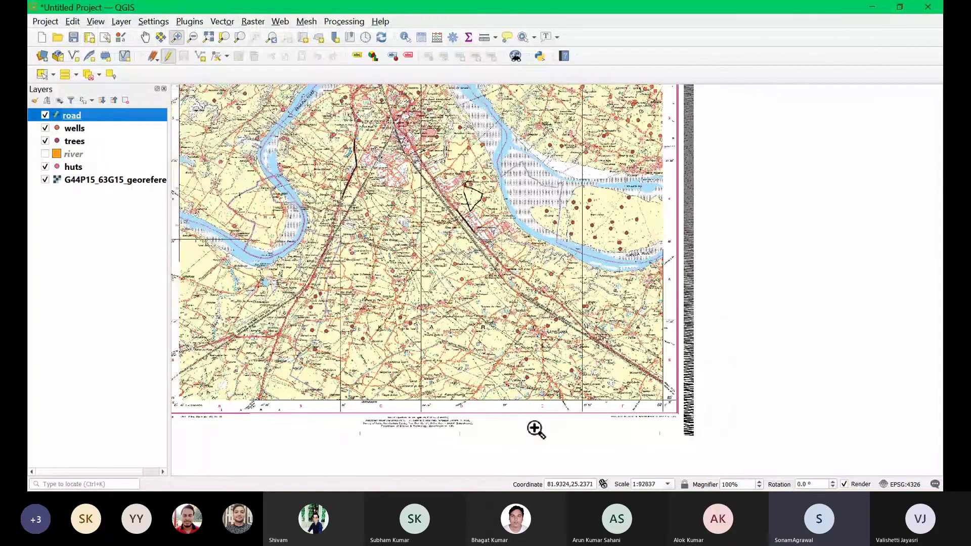
pyautogui.scroll(-2, 535, 429)
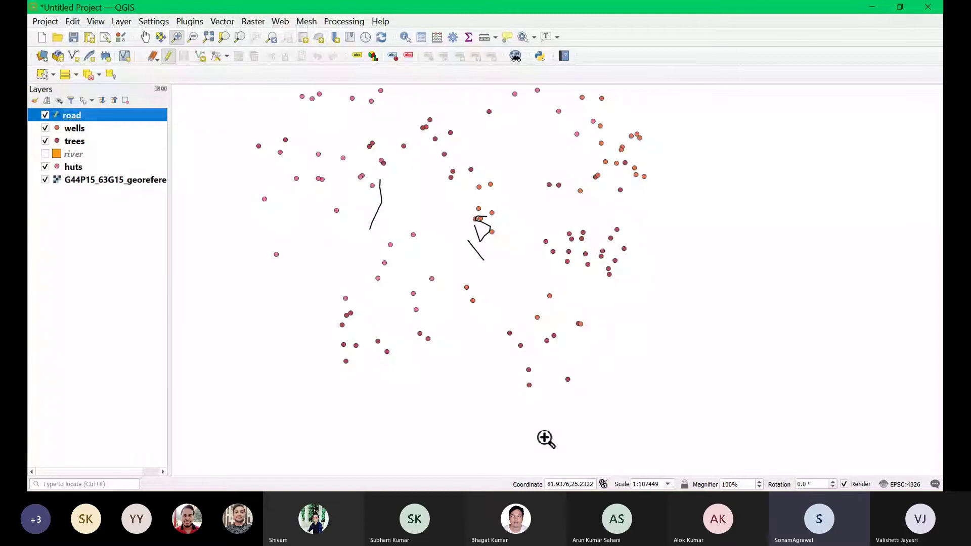
pyautogui.scroll(-1, 546, 439)
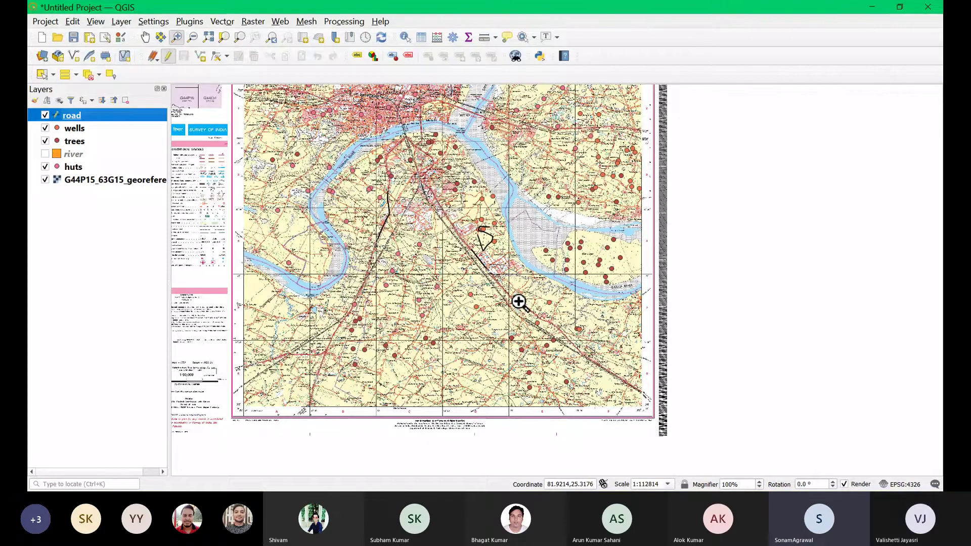
pyautogui.scroll(-1, 556, 439)
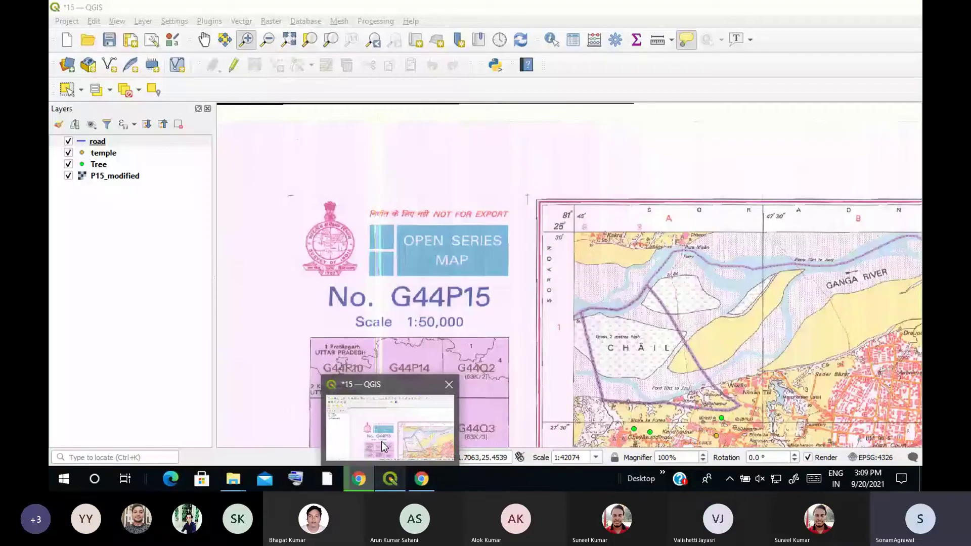
# Step: Switch to the QGIS project 15 and review its road, temple and Tree layers at the full extent of P15_modified
pyautogui.click(382, 445)
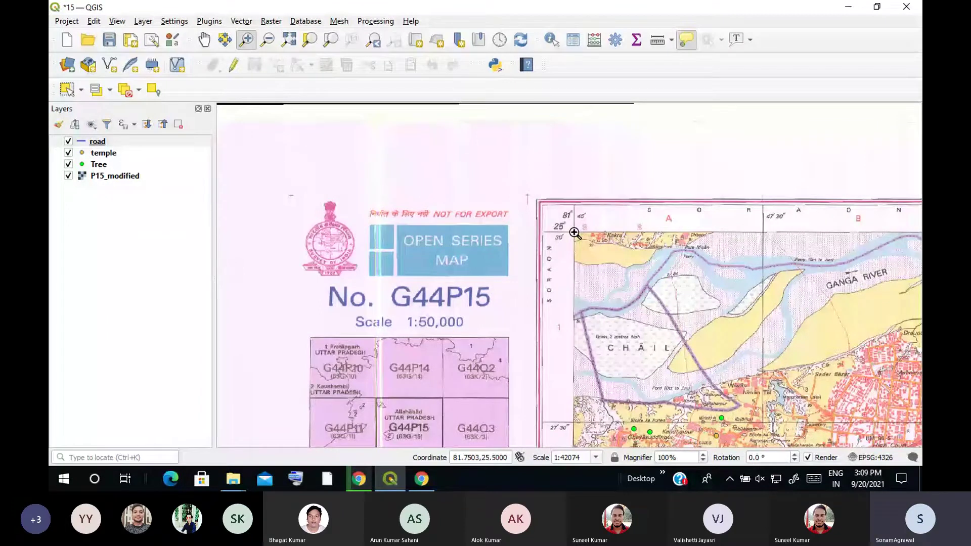
pyautogui.click(287, 41)
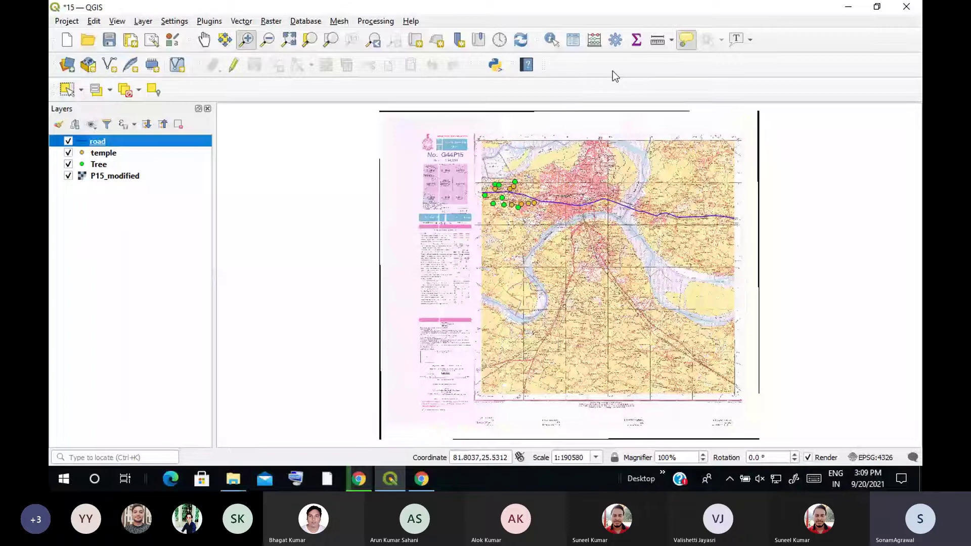
pyautogui.click(418, 484)
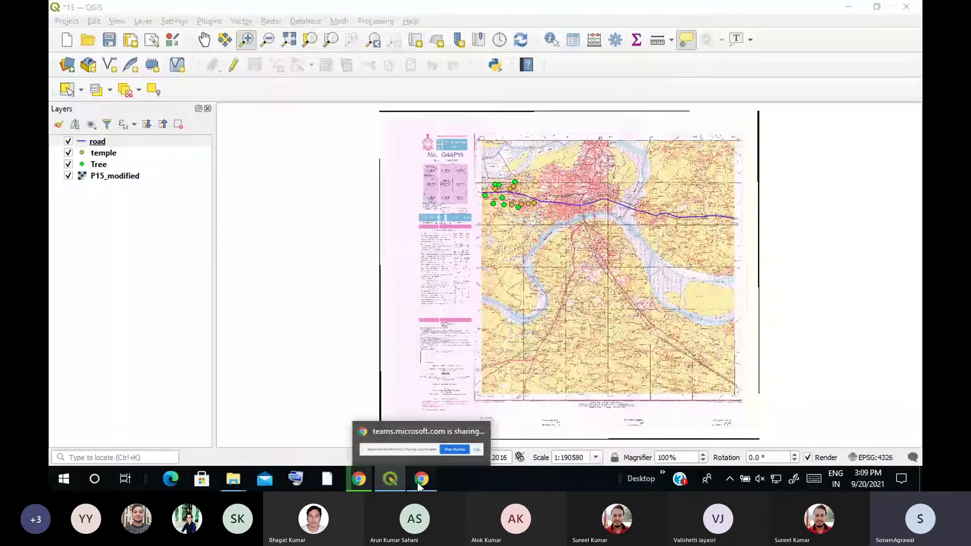
pyautogui.click(419, 484)
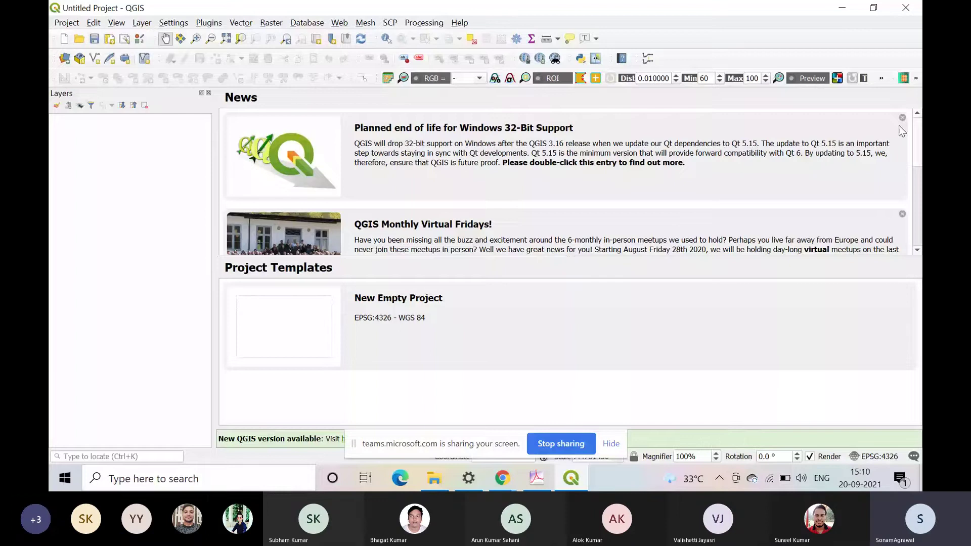
pyautogui.scroll(-3, 902, 132)
pyautogui.click(505, 126)
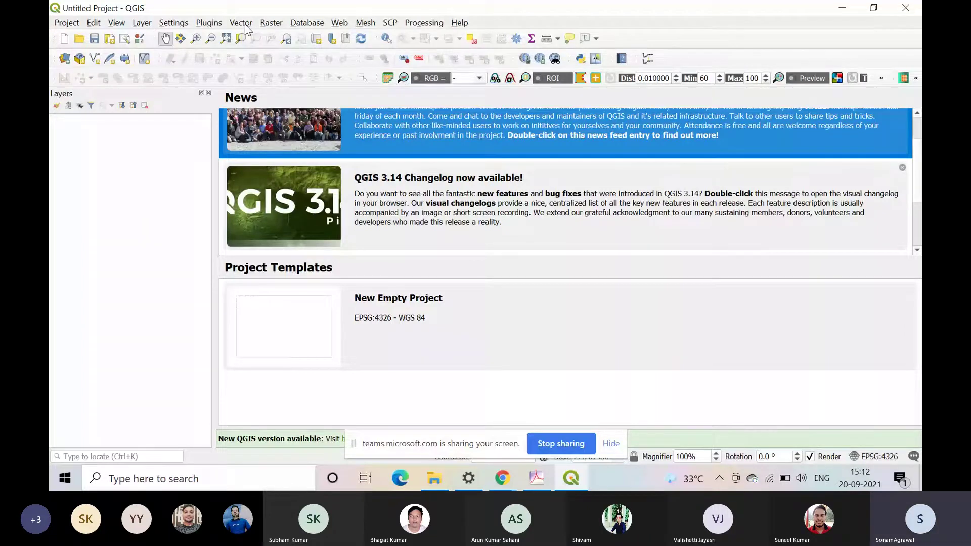
# Step: Open the dialog for creating a new shapefile layer and move it so that all its options are accessible
pyautogui.click(141, 23)
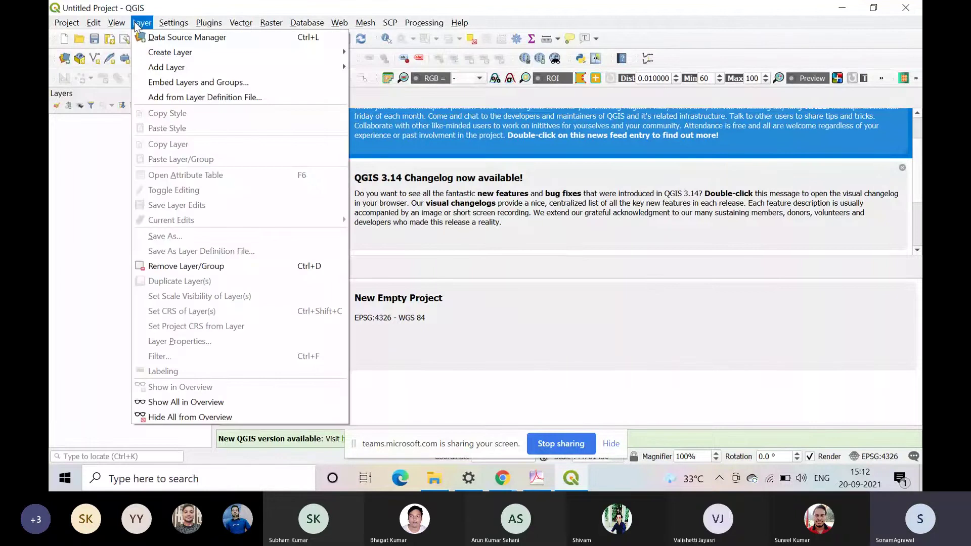
pyautogui.moveTo(244, 74)
pyautogui.moveTo(281, 61)
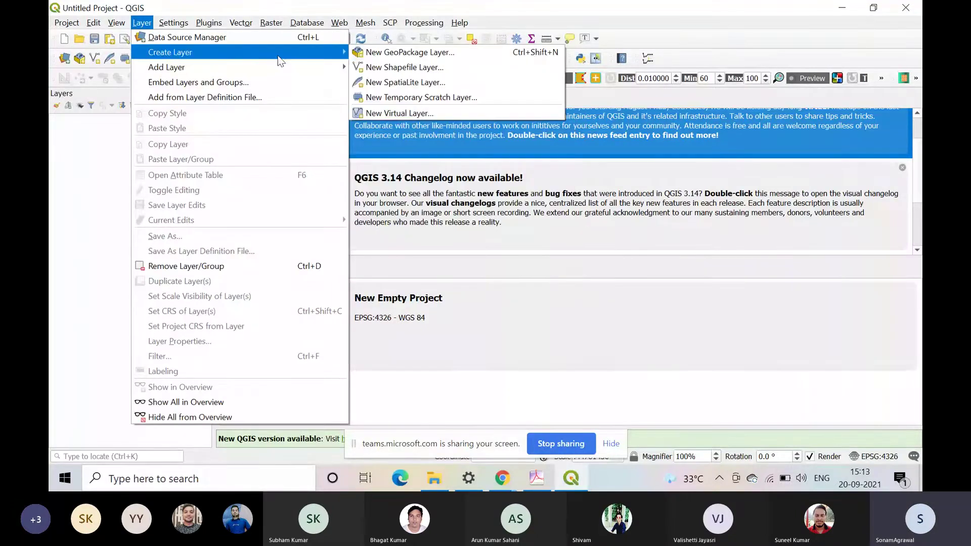
pyautogui.click(448, 69)
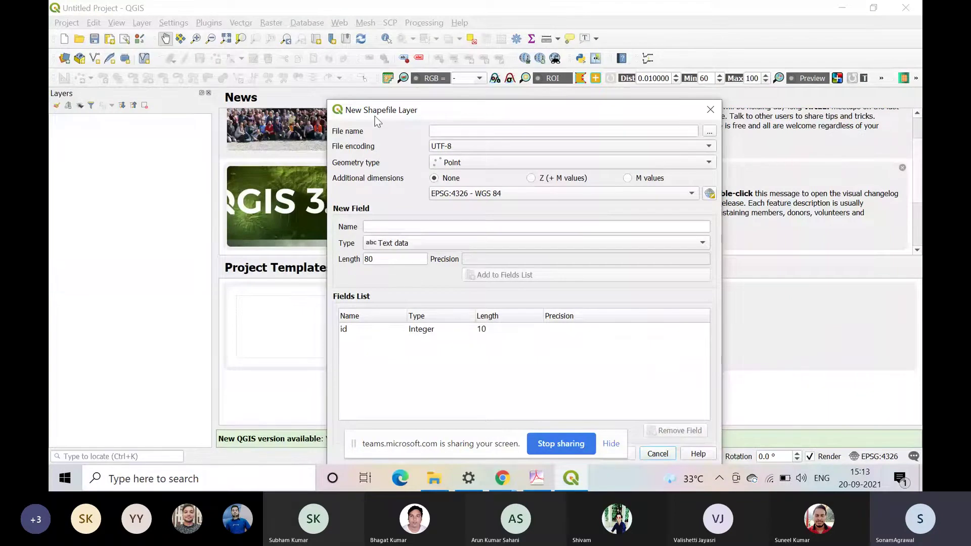
pyautogui.moveTo(374, 116); pyautogui.dragTo(281, 54)
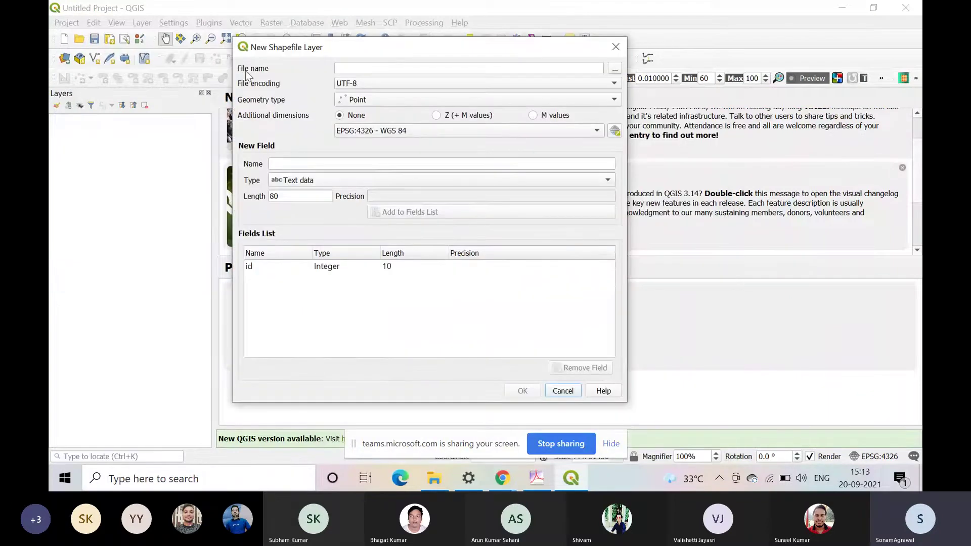
pyautogui.click(347, 70)
pyautogui.write('x')
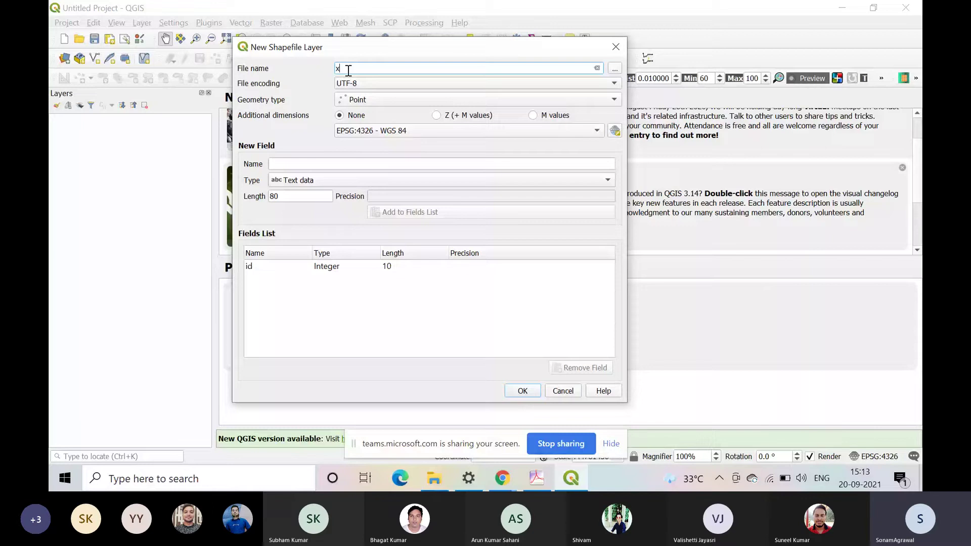
pyautogui.write('ssssaa')
pyautogui.press('BackSpace')
pyautogui.press('BackSpace')
pyautogui.press('BackSpace')
pyautogui.press('BackSpace')
pyautogui.press('BackSpace')
pyautogui.press('BackSpace')
pyautogui.press('BackSpace')
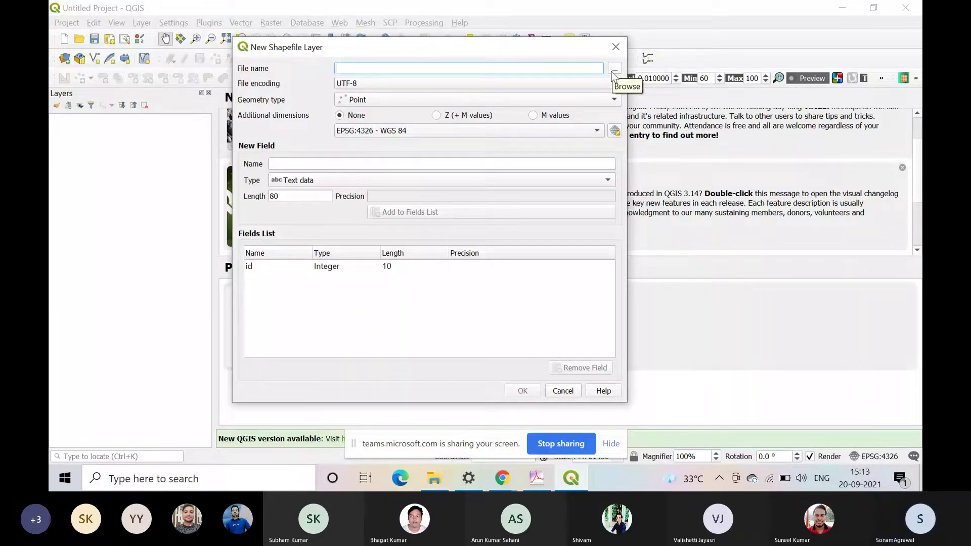
# Step: Browse to the Practical 3 folder within Desktop > GIS > Lab as the save location for the new shapefile
pyautogui.click(612, 72)
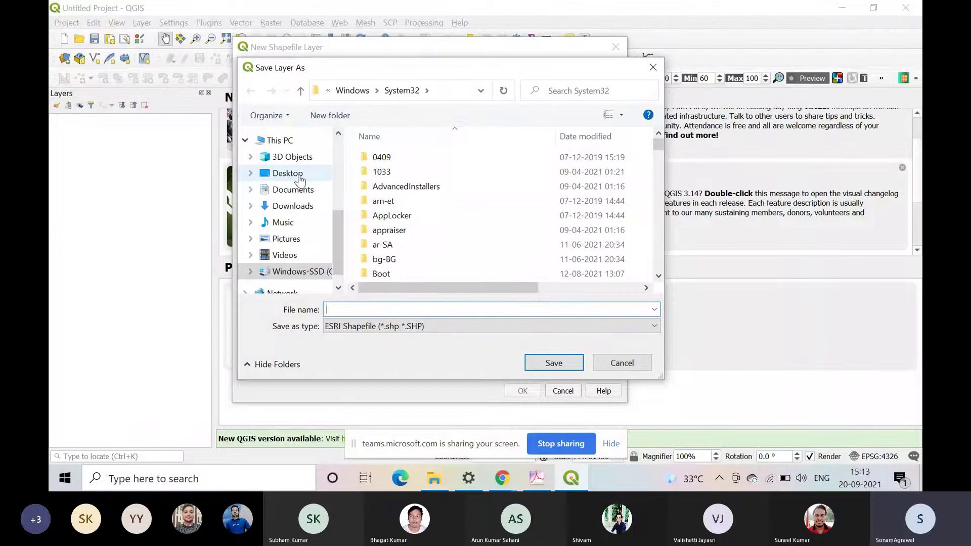
pyautogui.click(300, 174)
pyautogui.click(377, 216)
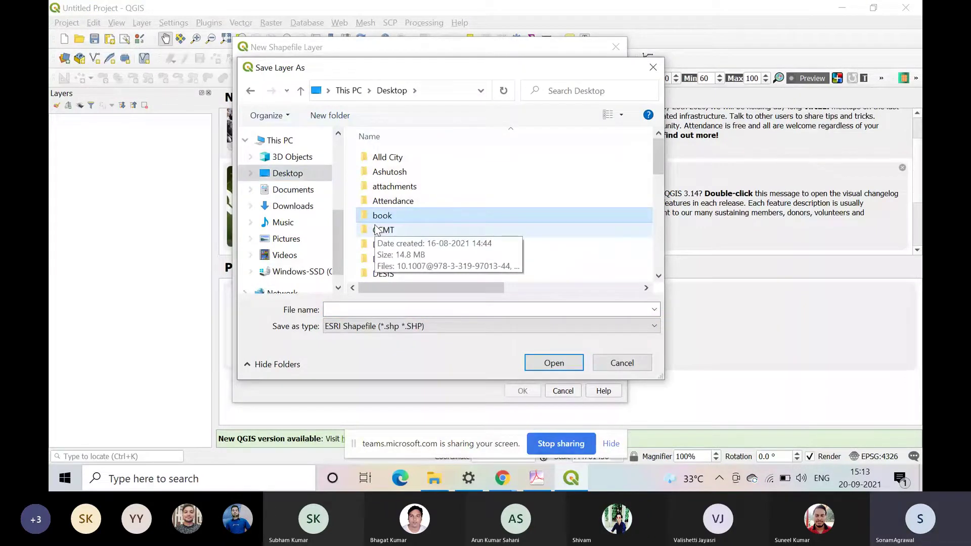
pyautogui.scroll(-4, 376, 230)
pyautogui.doubleClick(415, 158)
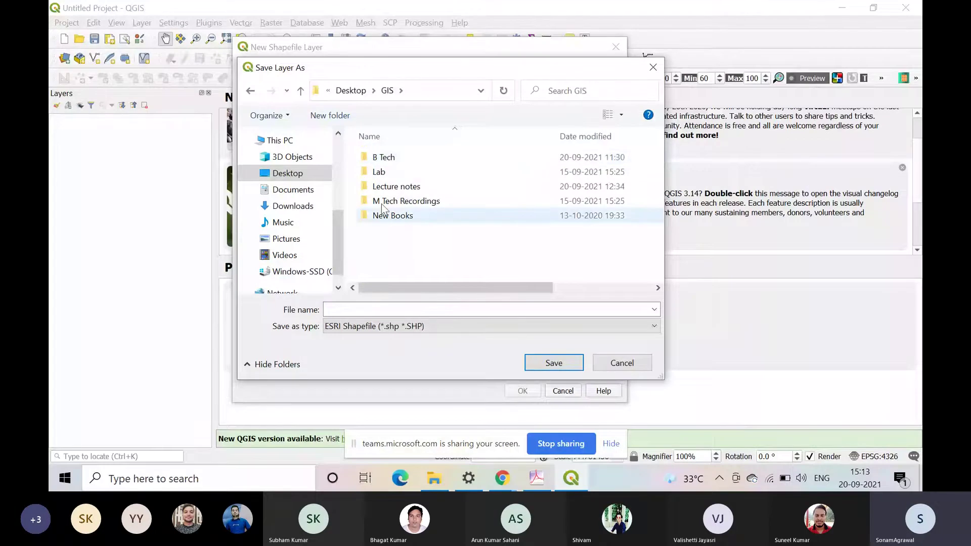
pyautogui.doubleClick(379, 172)
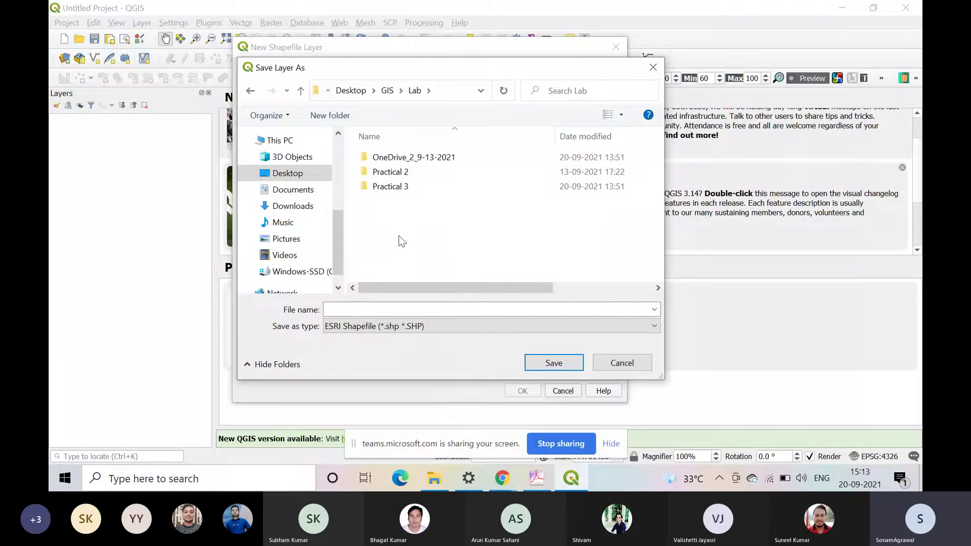
pyautogui.doubleClick(404, 186)
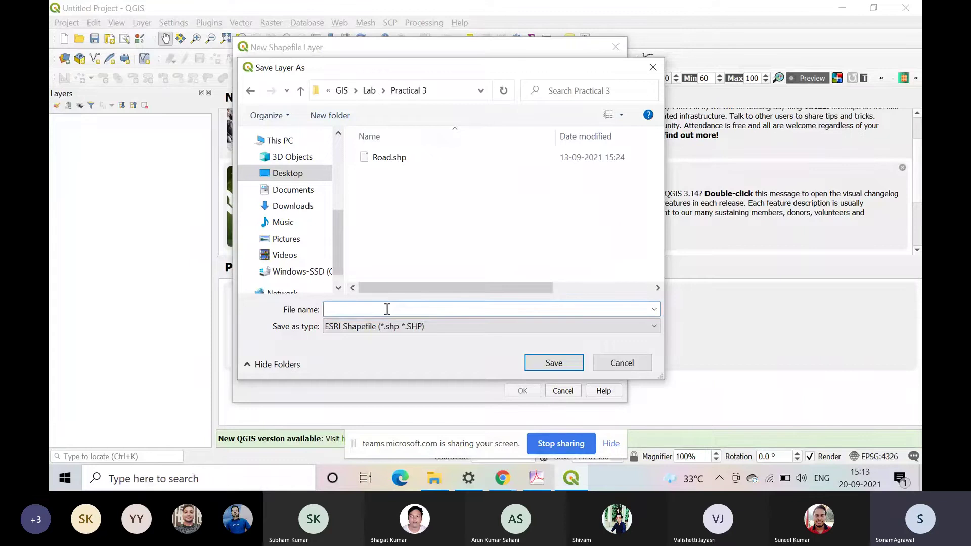
# Step: Name the shapefile River, save it as the layer's output file, and highlight its folder path
pyautogui.write('river')
pyautogui.press('Home')
pyautogui.press('Delete')
pyautogui.write('R')
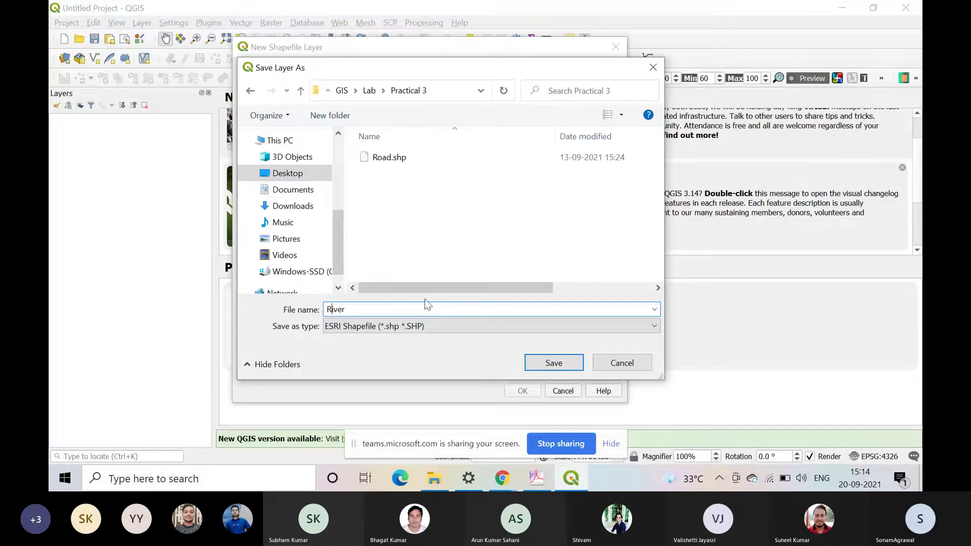
pyautogui.click(436, 90)
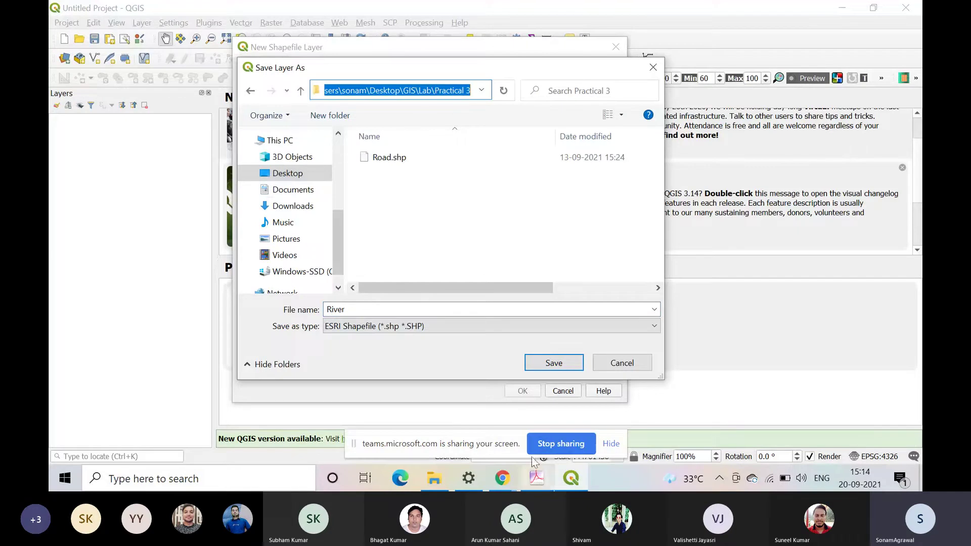
pyautogui.click(554, 363)
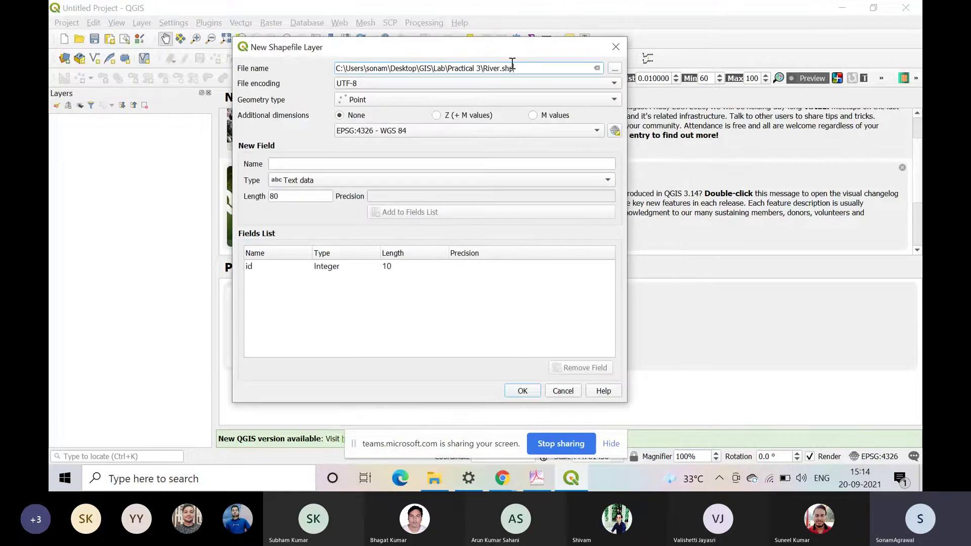
pyautogui.moveTo(480, 69); pyautogui.dragTo(325, 68)
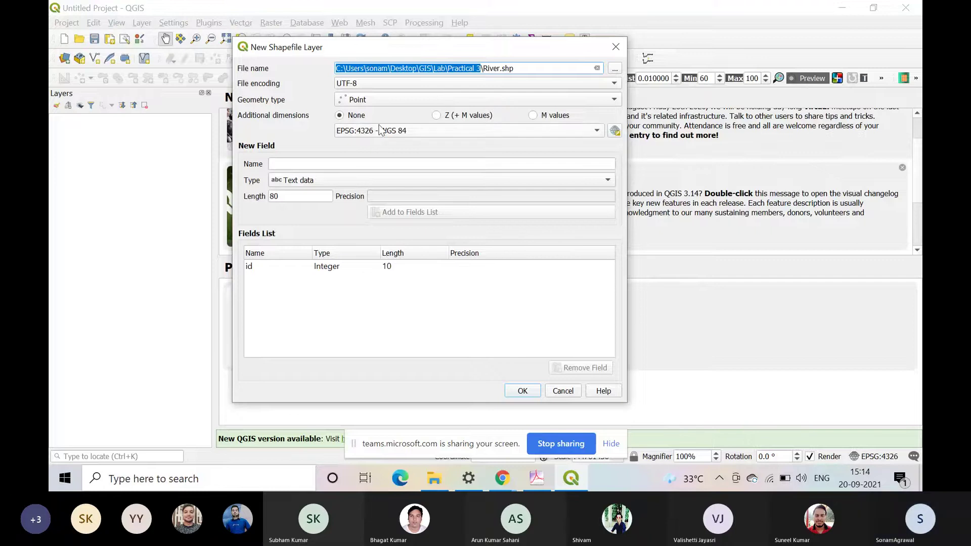
# Step: Create the River layer with Polygon geometry and an added text field called Name
pyautogui.click(378, 100)
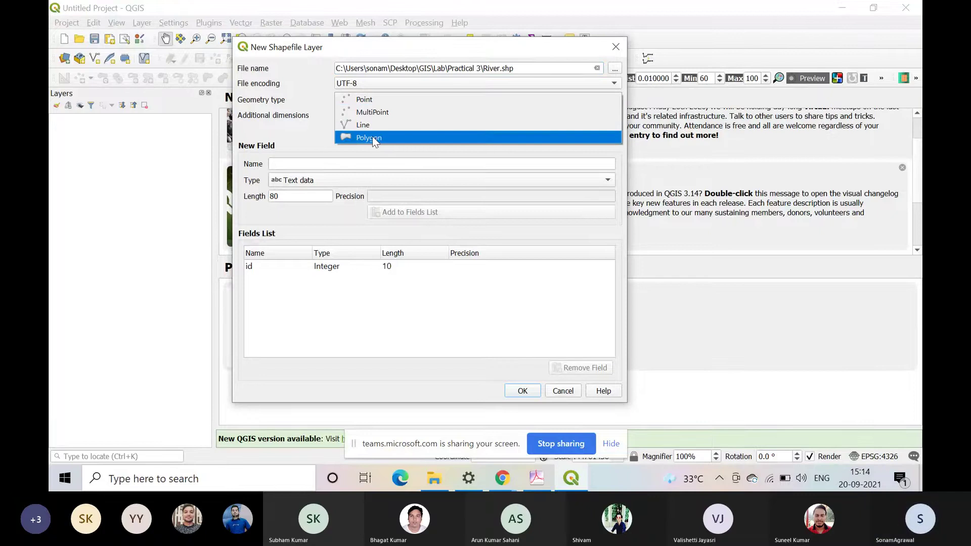
pyautogui.click(373, 138)
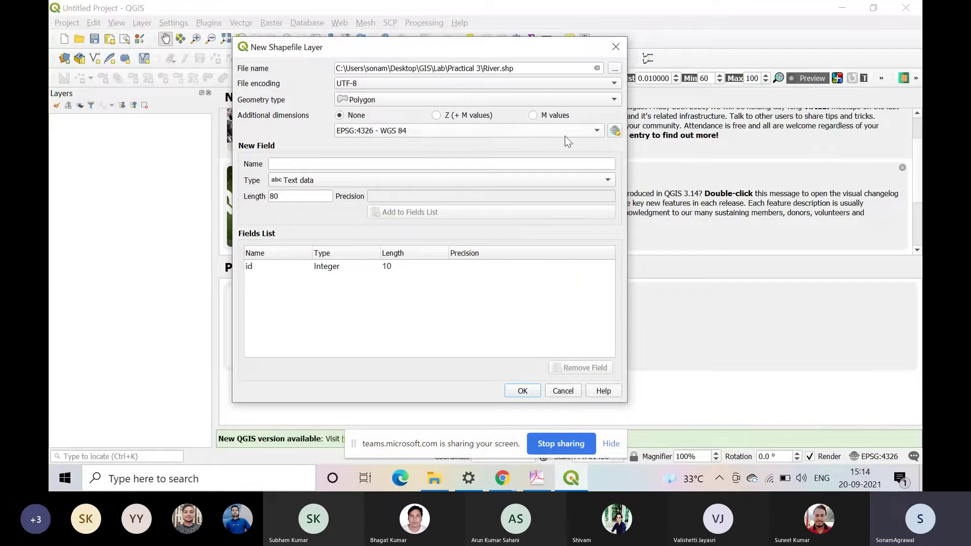
pyautogui.click(287, 167)
pyautogui.write('Na')
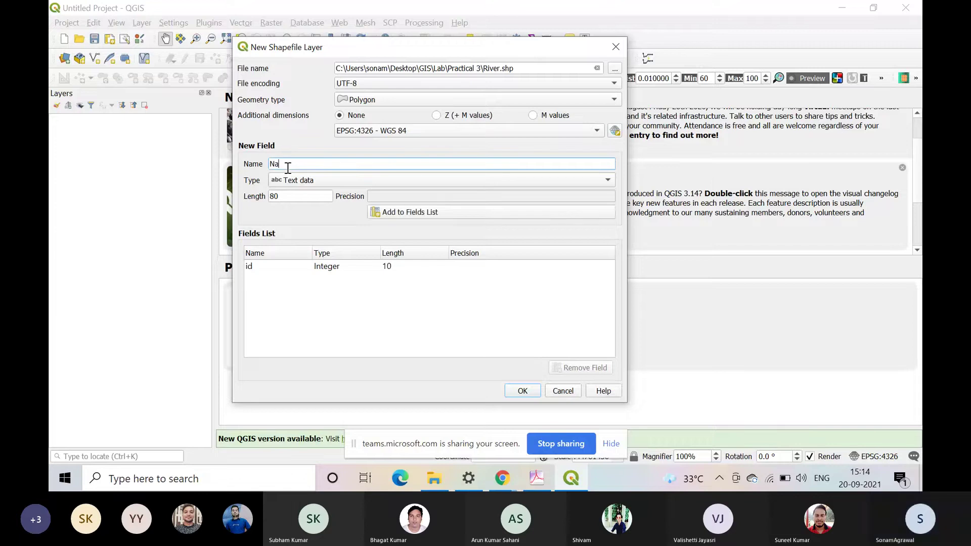
pyautogui.write('me')
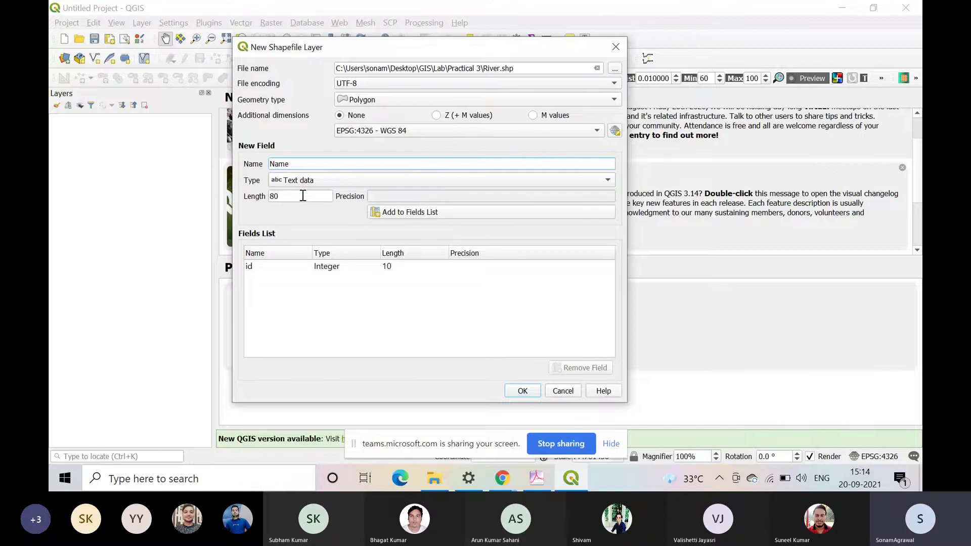
pyautogui.click(404, 212)
pyautogui.click(522, 392)
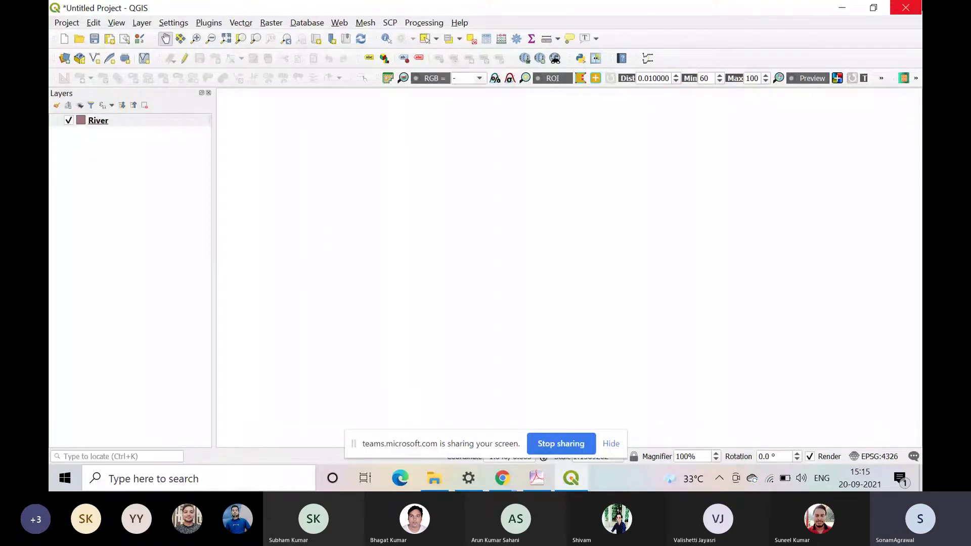
# Step: Close the current QGIS session and launch QGIS3 again
pyautogui.click(905, 7)
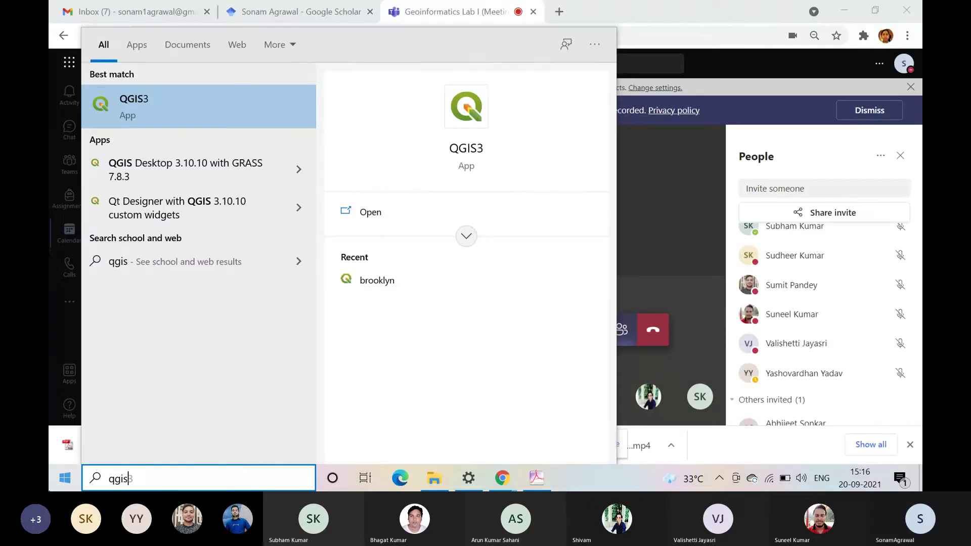
pyautogui.click(420, 212)
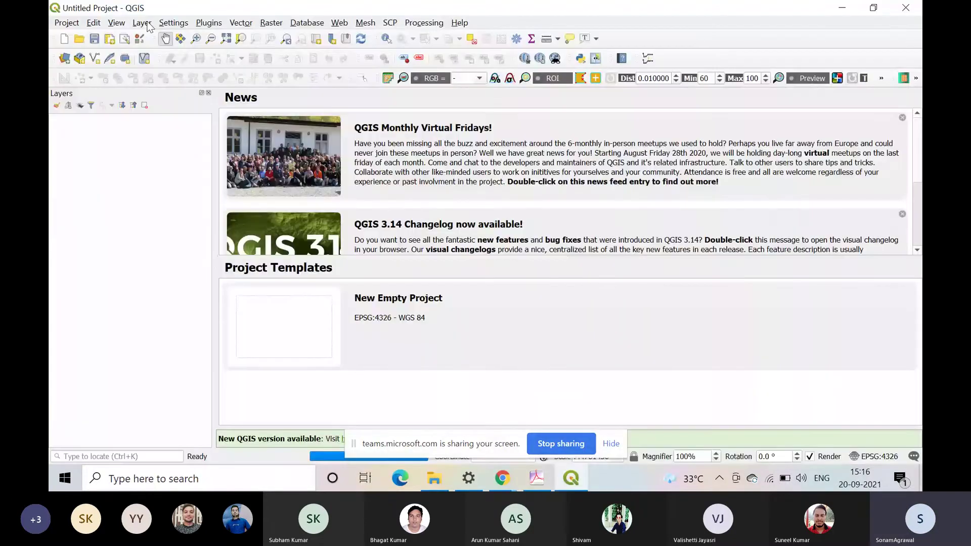
# Step: Choose P15_Georeferenced.tif from the Lab's Practical 2 folder as the raster dataset and try to add it as a layer
pyautogui.click(116, 22)
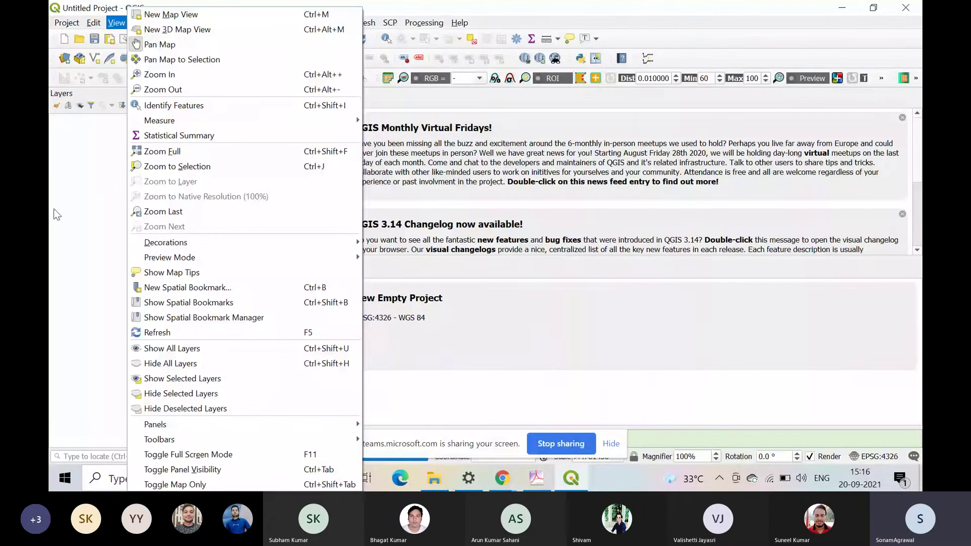
pyautogui.click(141, 22)
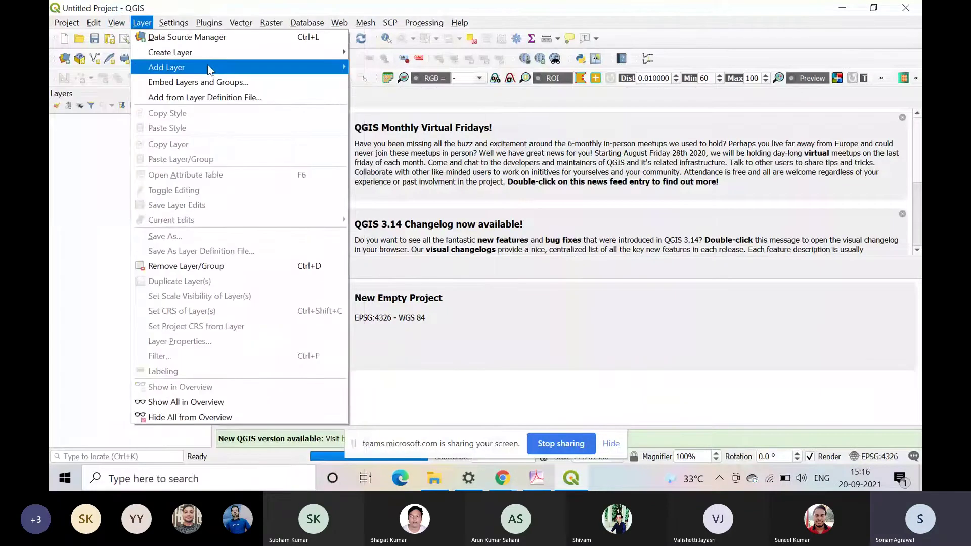
pyautogui.click(207, 67)
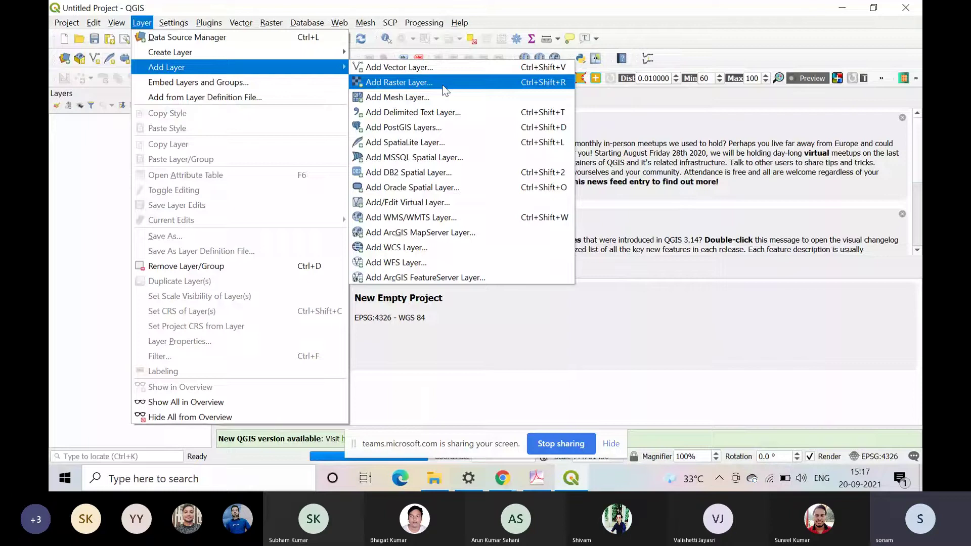
pyautogui.click(443, 85)
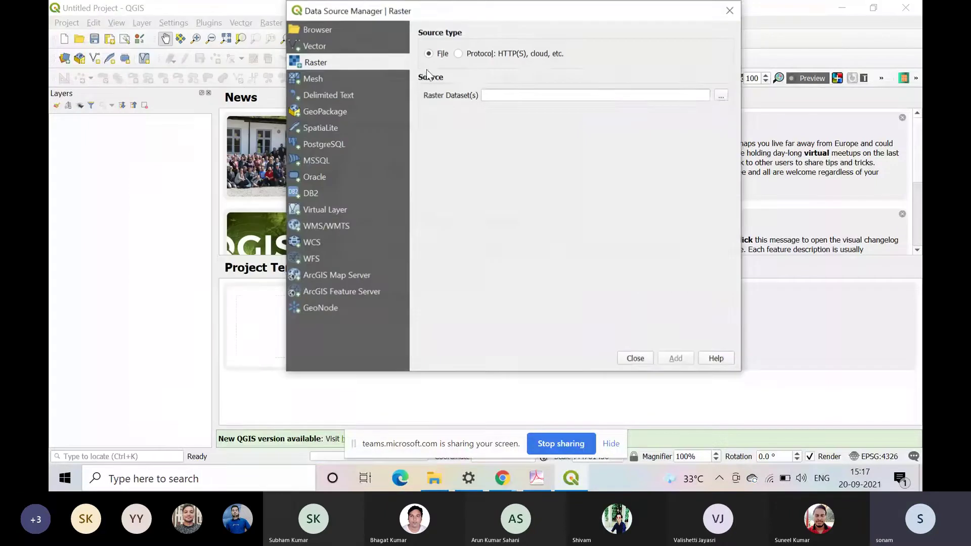
pyautogui.click(721, 96)
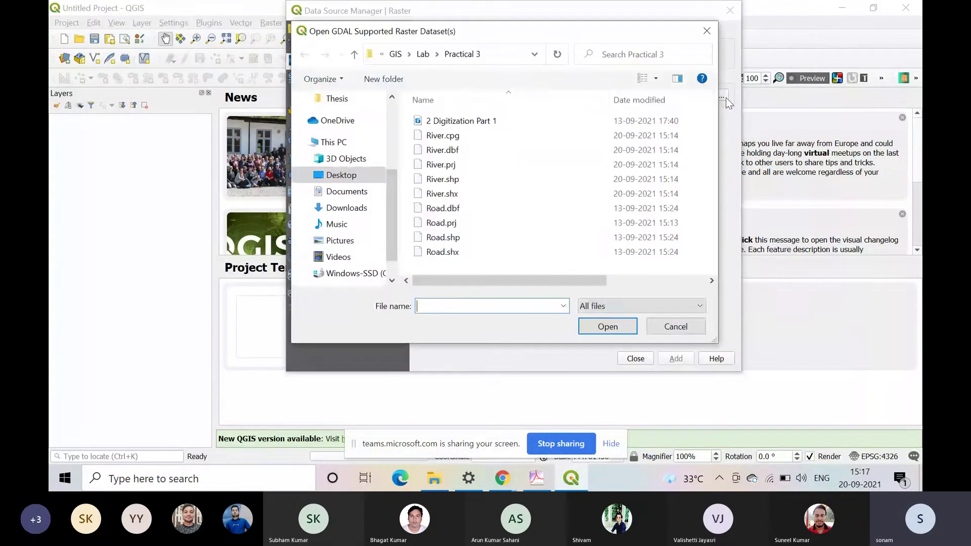
pyautogui.click(422, 54)
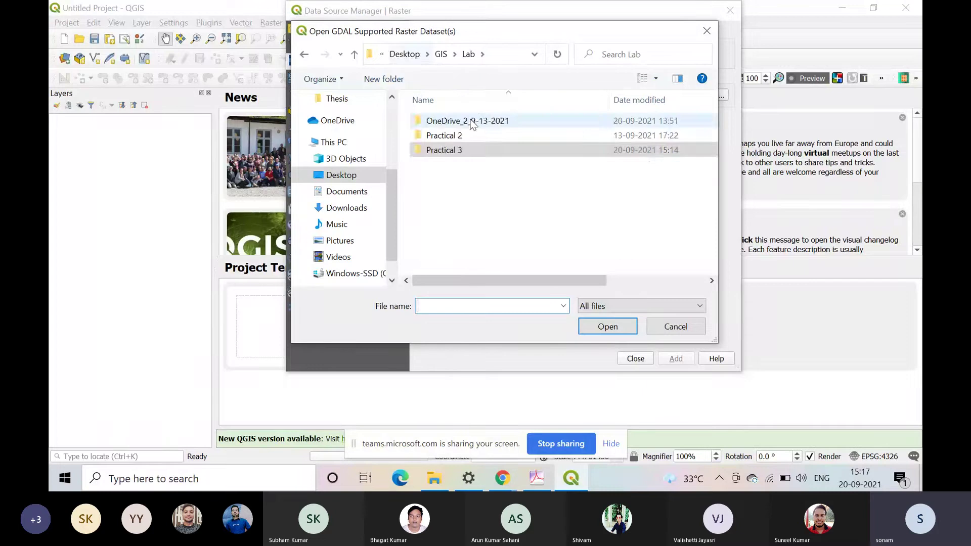
pyautogui.doubleClick(452, 136)
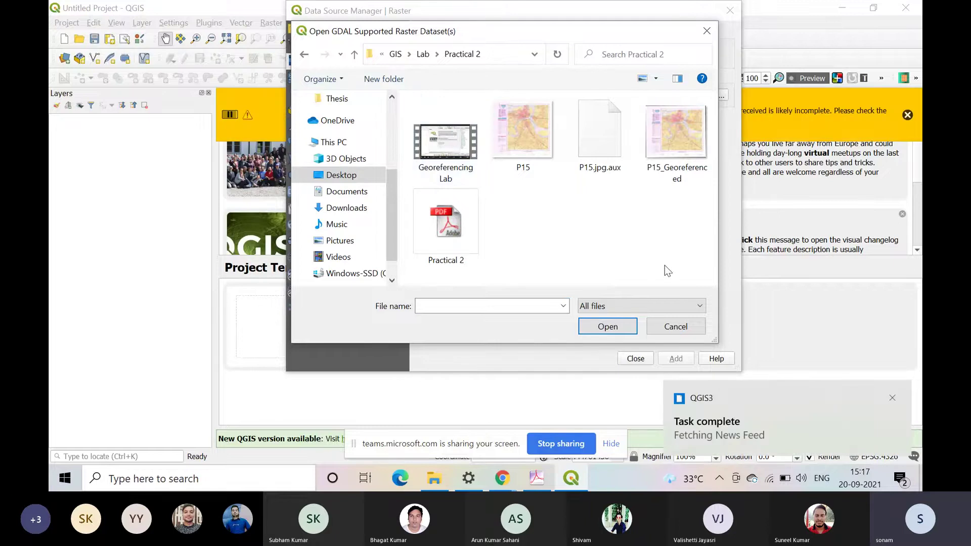
pyautogui.doubleClick(702, 170)
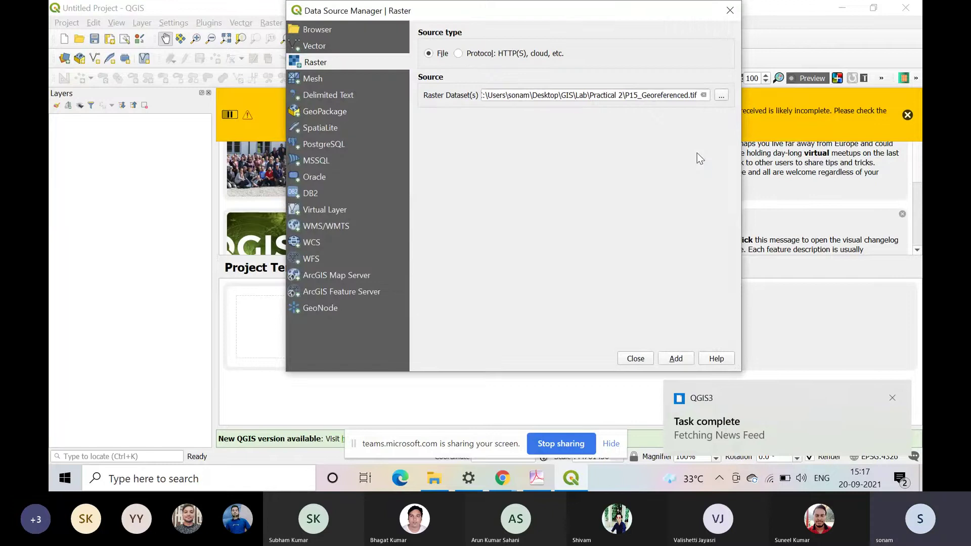
pyautogui.click(676, 358)
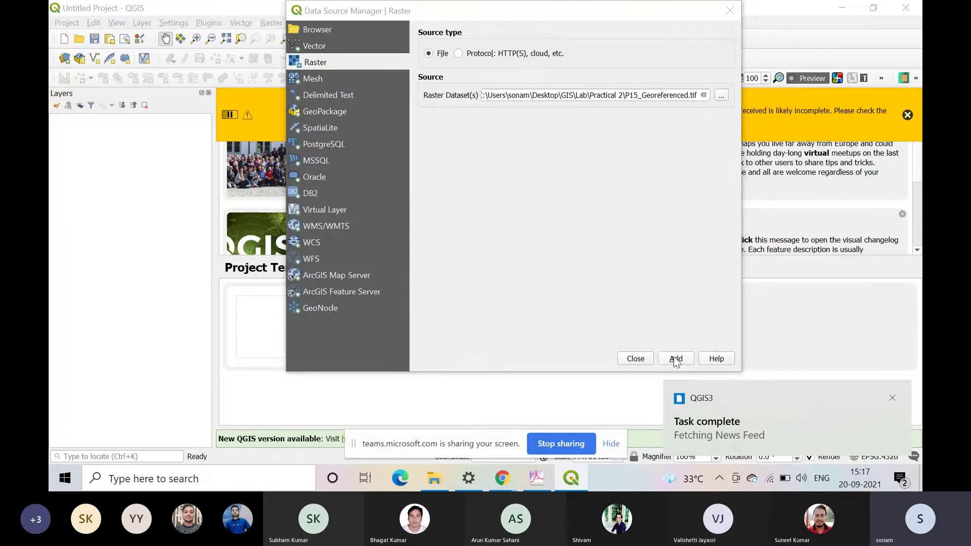
pyautogui.click(633, 360)
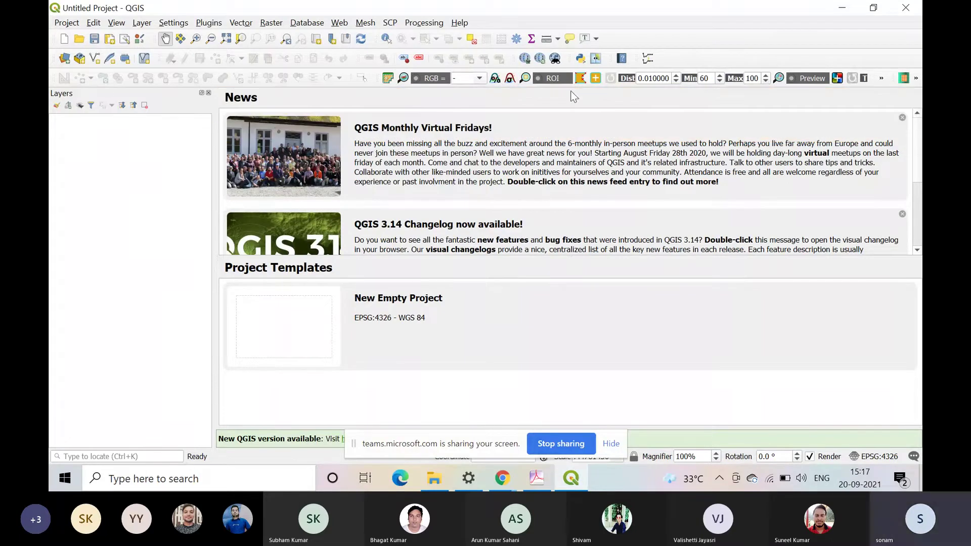
# Step: Reopen the raster source settings and add the already chosen P15_Georeferenced dataset to the project
pyautogui.click(142, 23)
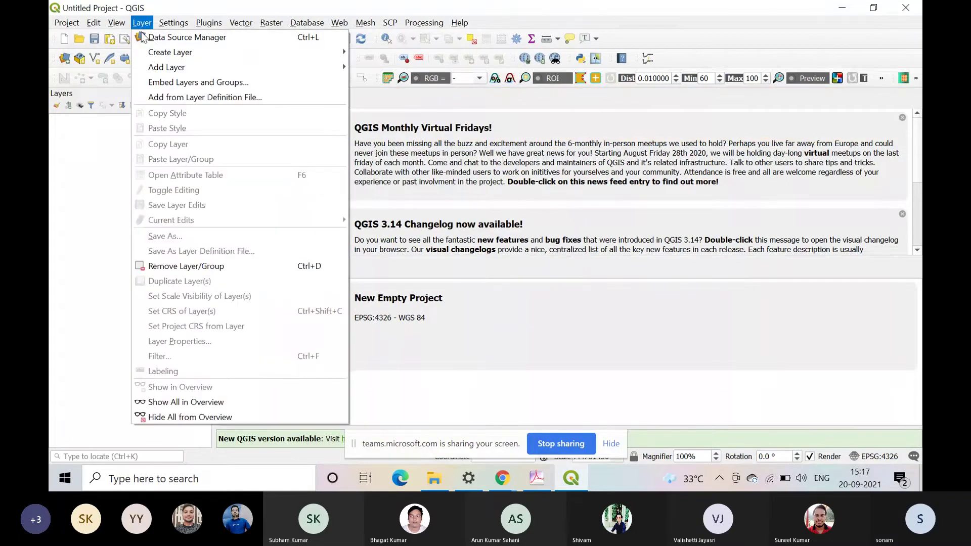
pyautogui.moveTo(303, 67)
pyautogui.click(399, 83)
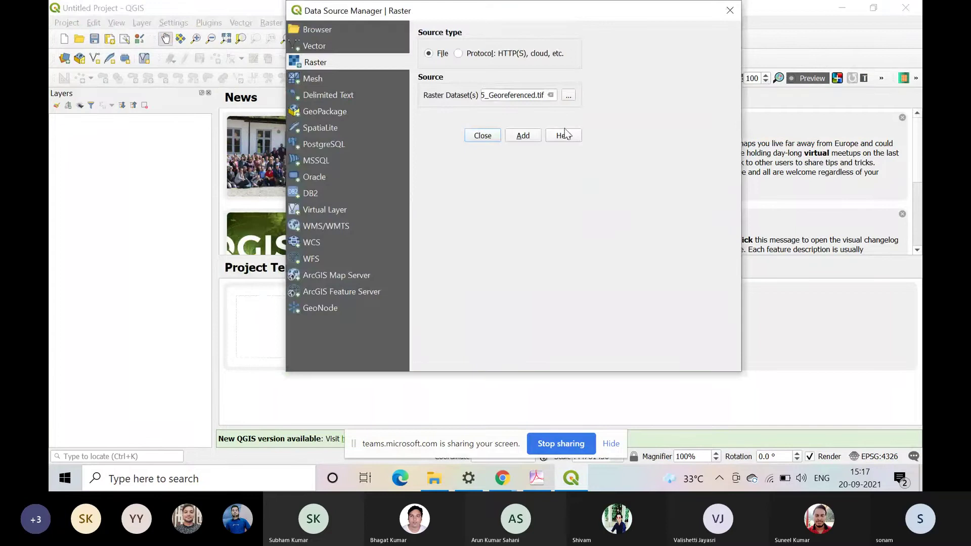
pyautogui.click(524, 140)
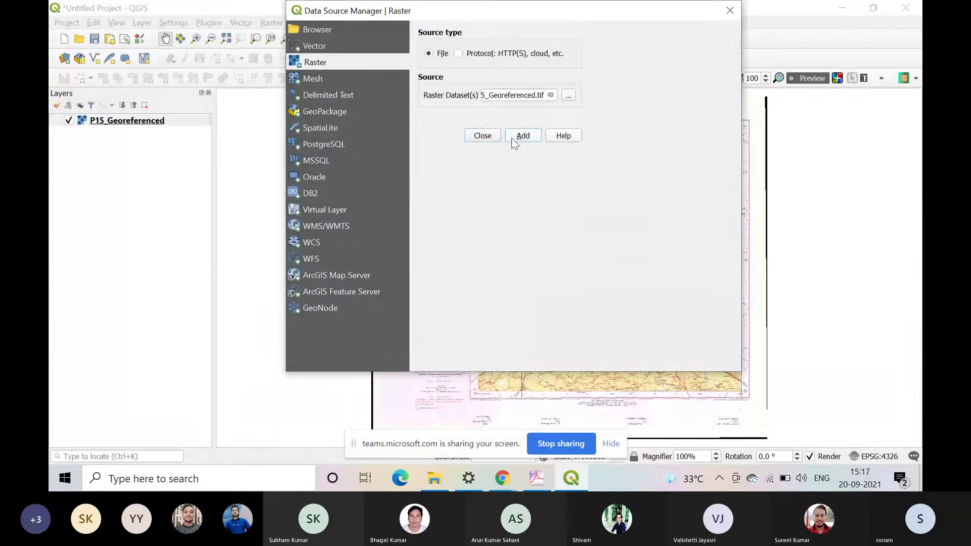
pyautogui.click(487, 137)
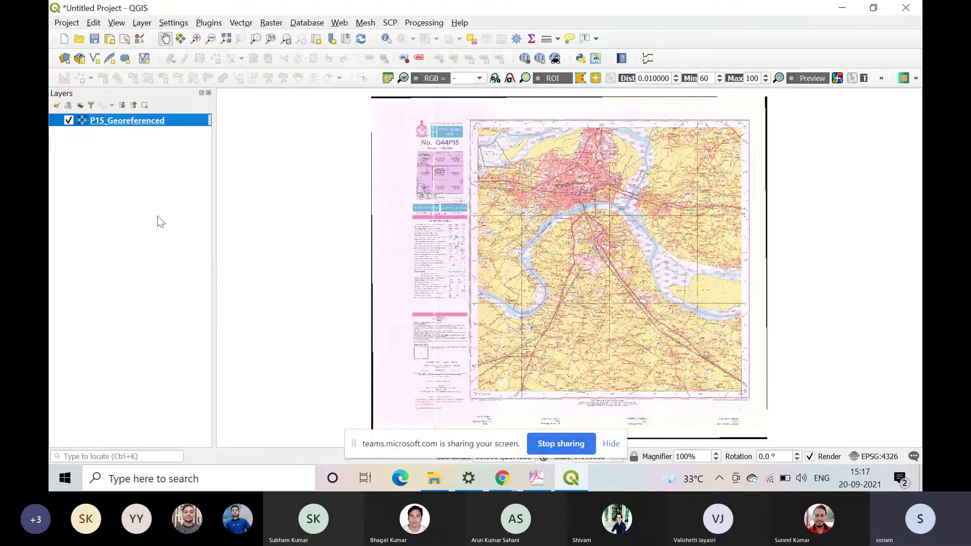
# Step: Open the vector layer source settings and browse for a dataset in the Lab's Practical 3 folder
pyautogui.click(149, 27)
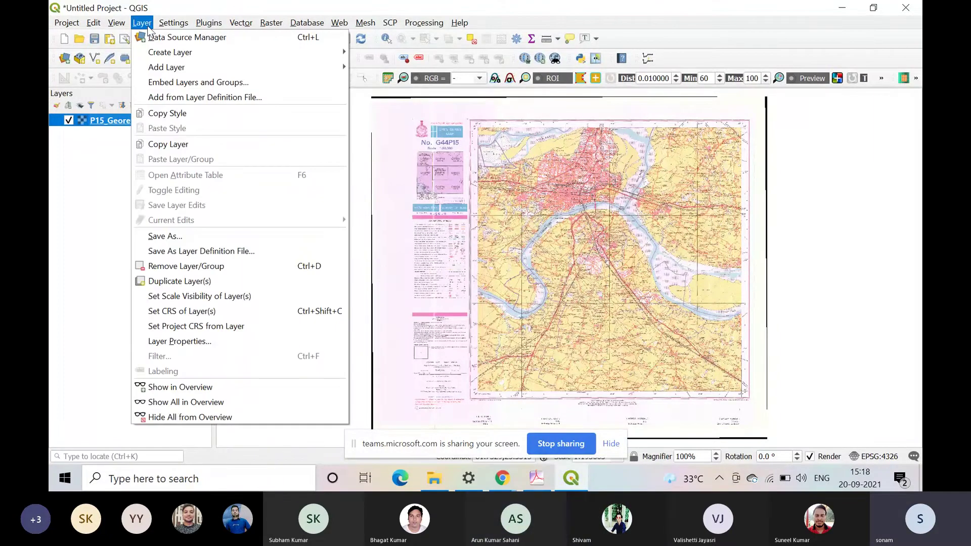
pyautogui.moveTo(202, 67)
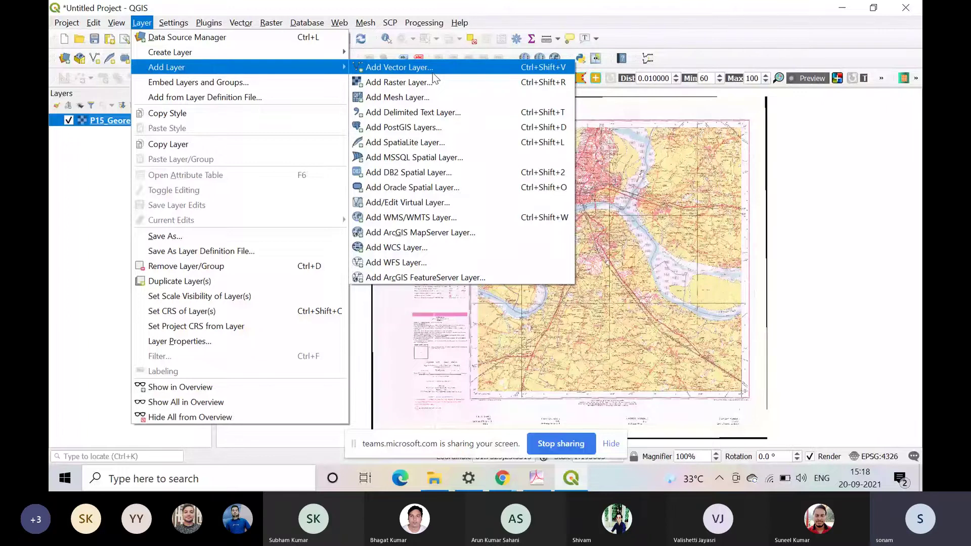
pyautogui.click(432, 71)
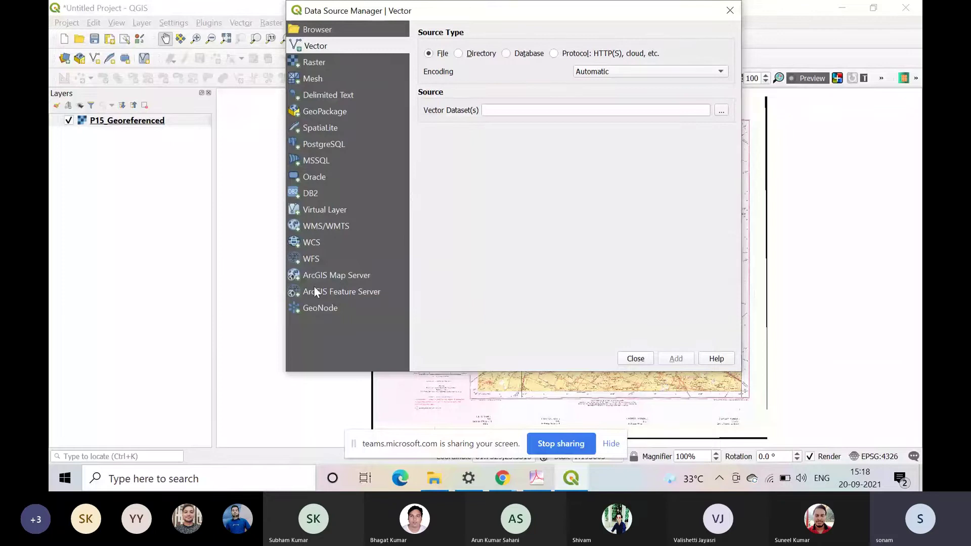
pyautogui.click(317, 63)
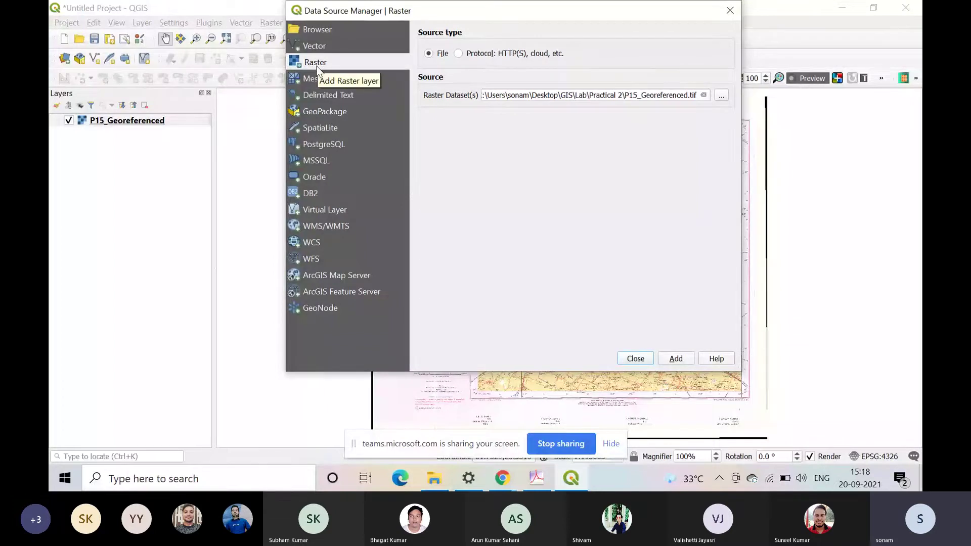
pyautogui.click(319, 46)
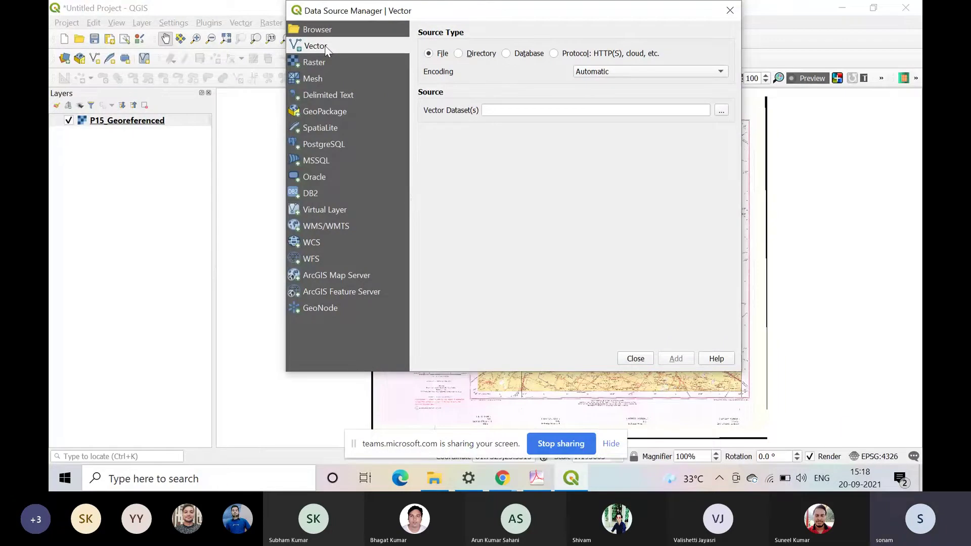
pyautogui.click(722, 111)
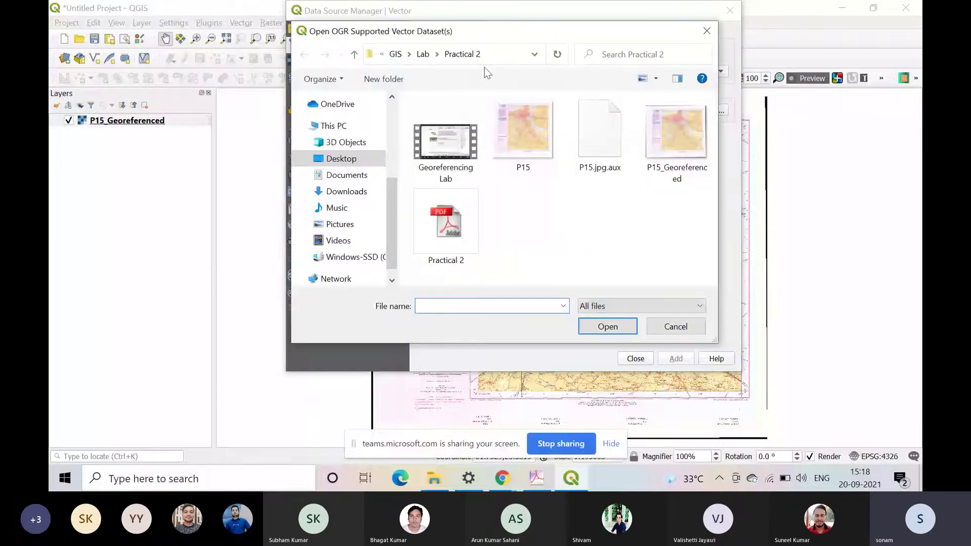
pyautogui.click(423, 54)
pyautogui.click(453, 153)
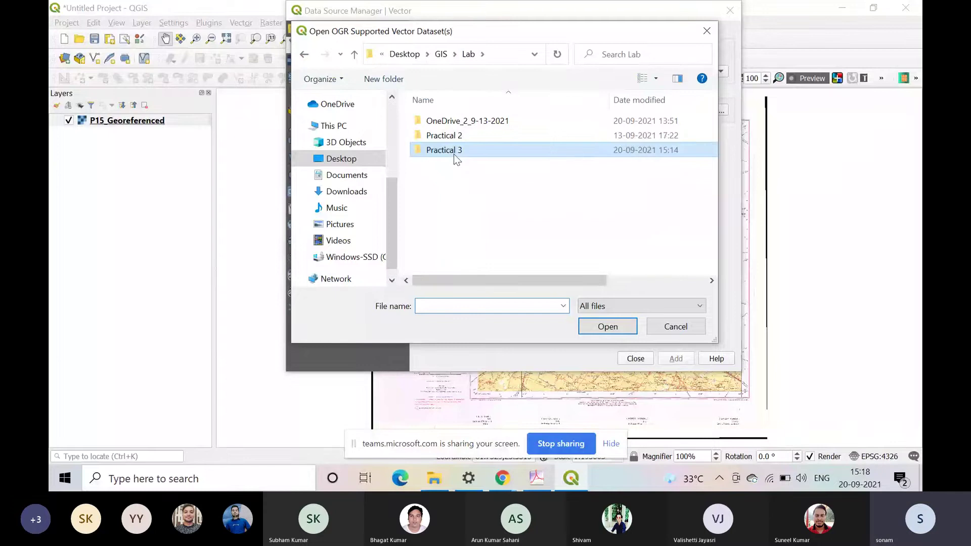
pyautogui.doubleClick(453, 154)
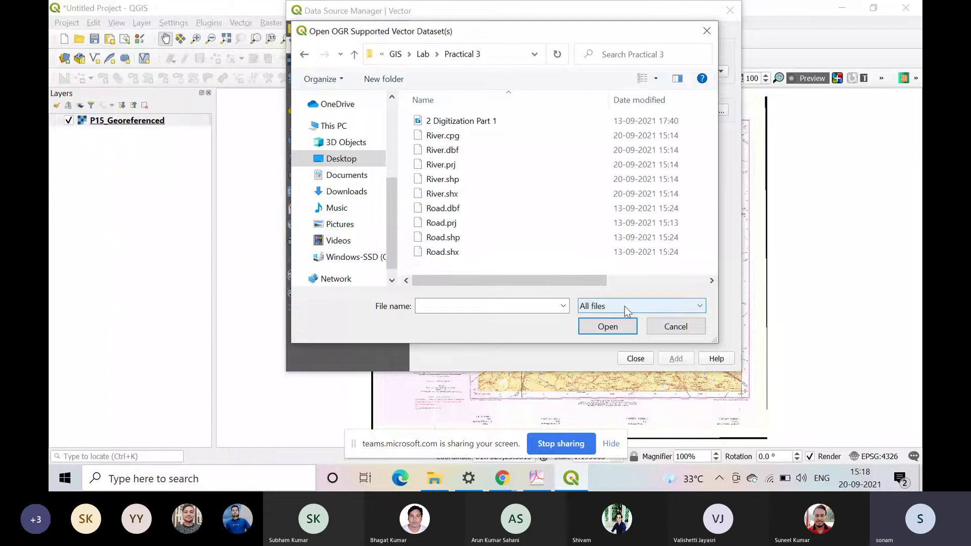
# Step: Limit the file list to ESRI Shapefiles and add River.shp to the project as a vector layer
pyautogui.click(625, 308)
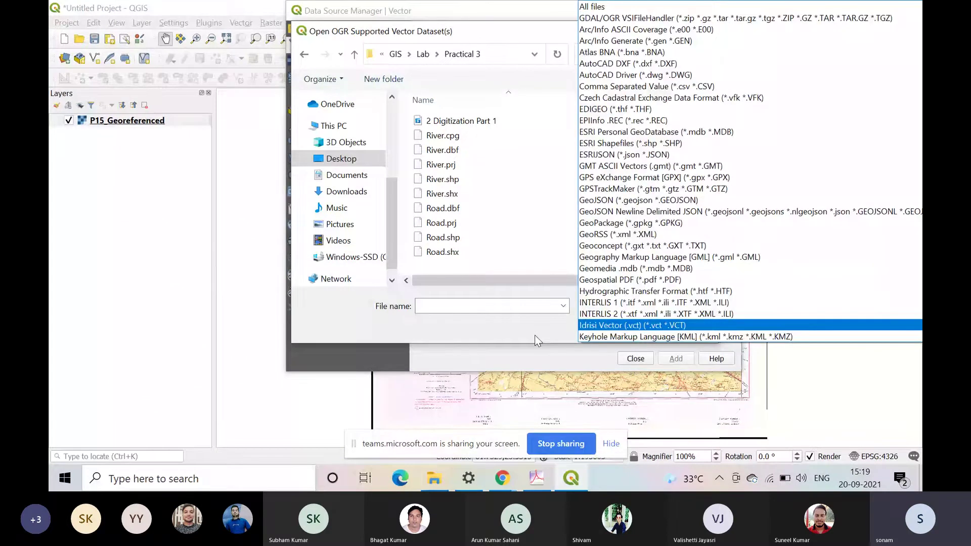
pyautogui.click(536, 341)
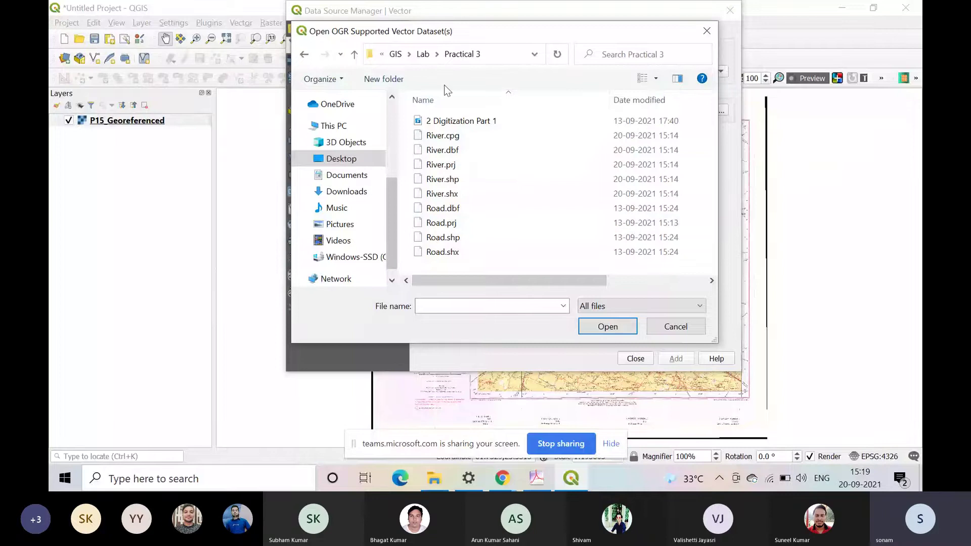
pyautogui.click(641, 308)
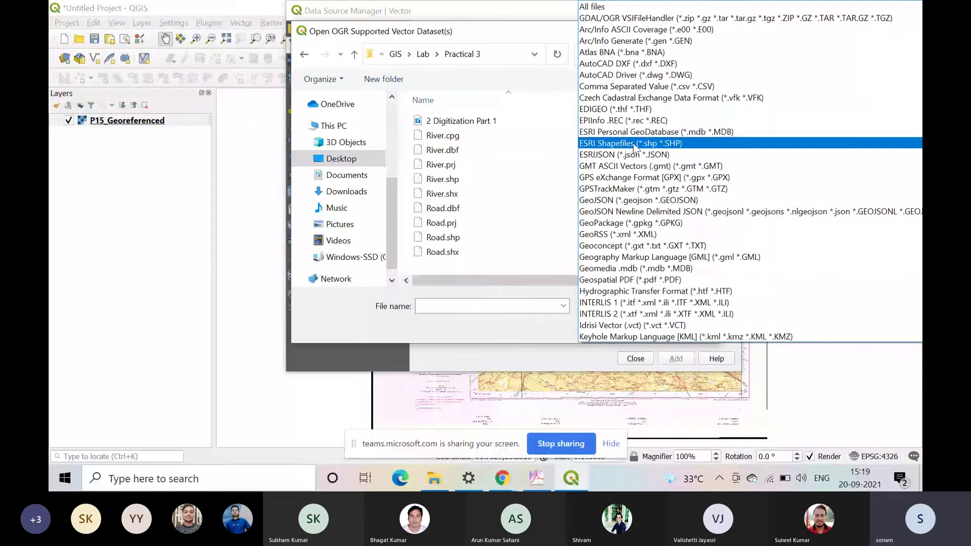
pyautogui.click(633, 144)
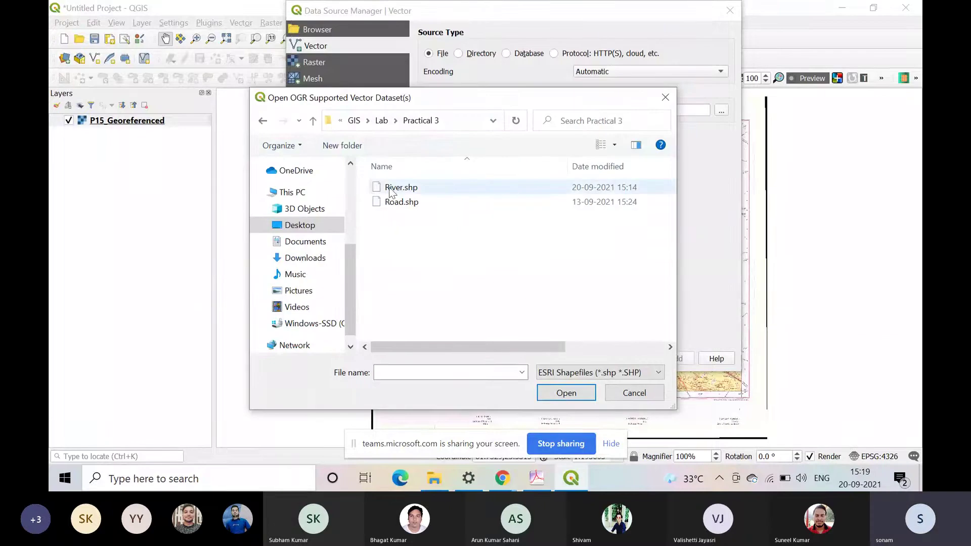
pyautogui.doubleClick(390, 192)
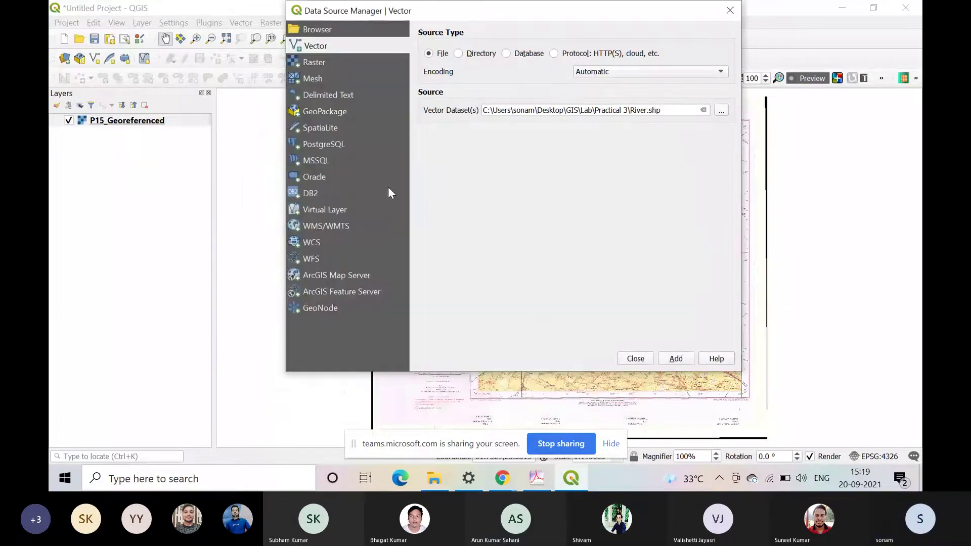
pyautogui.click(668, 359)
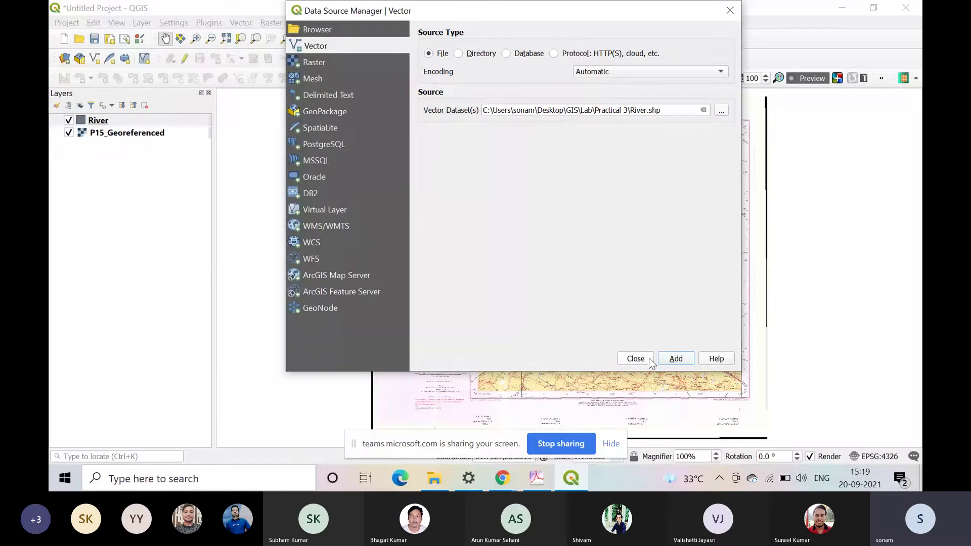
pyautogui.click(650, 359)
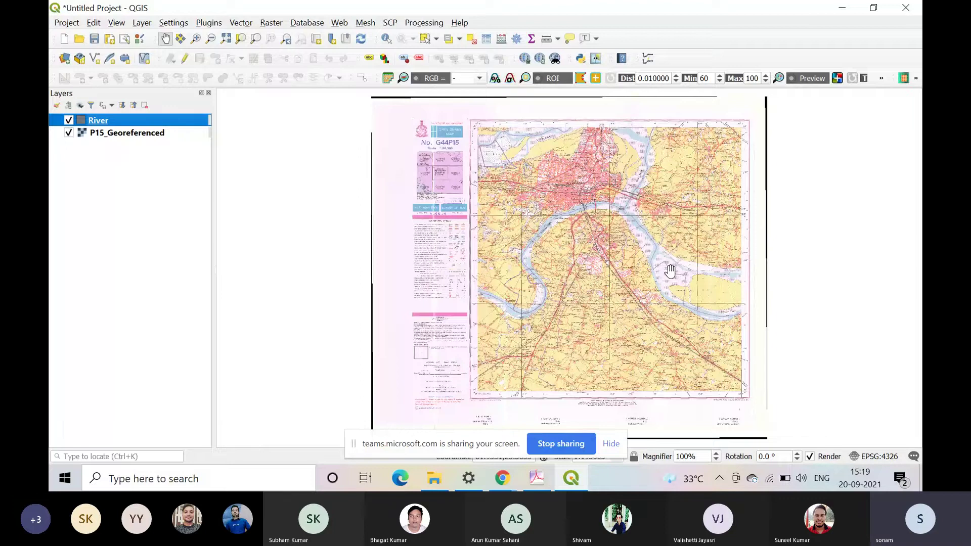
# Step: Turn on editing for the River layer
pyautogui.scroll(1, 670, 271)
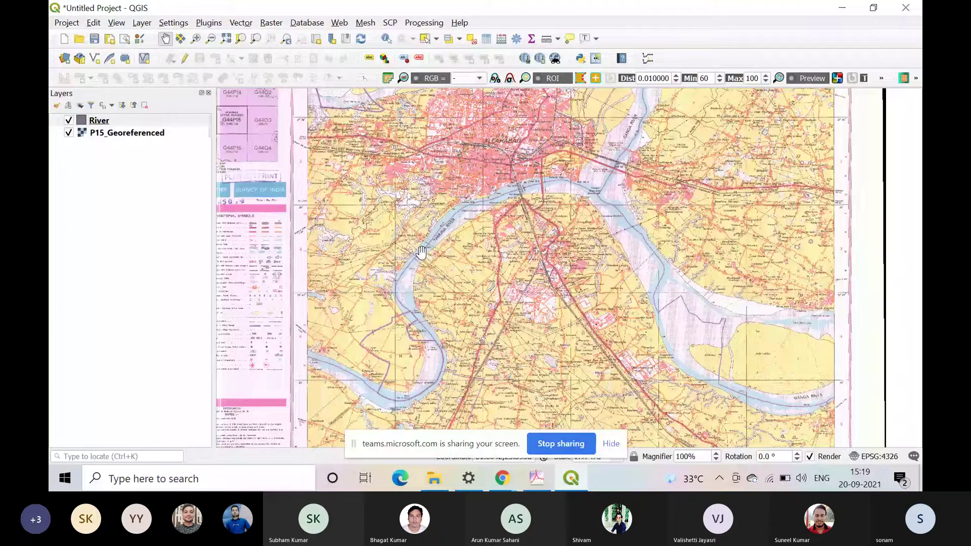
pyautogui.moveTo(421, 252); pyautogui.dragTo(443, 270)
pyautogui.click(185, 58)
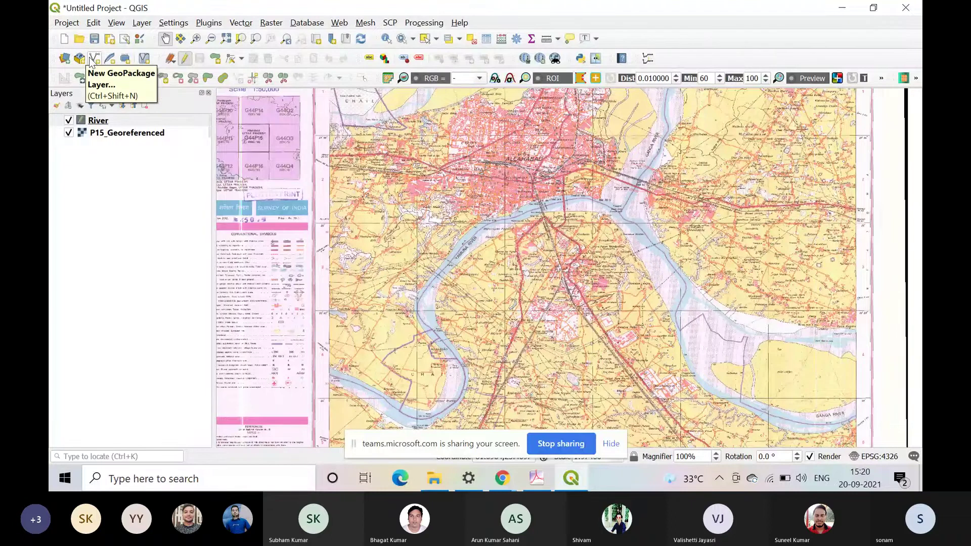
pyautogui.click(93, 59)
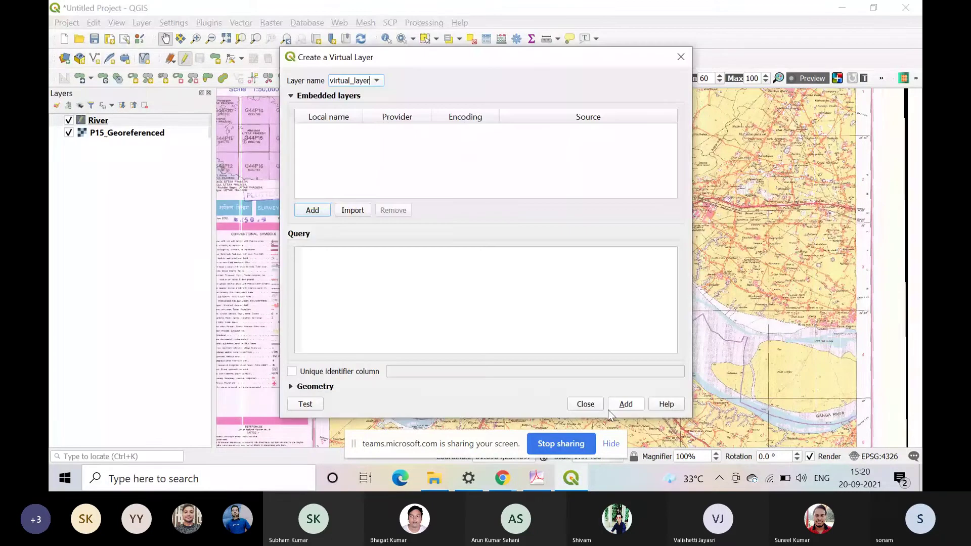
pyautogui.click(586, 404)
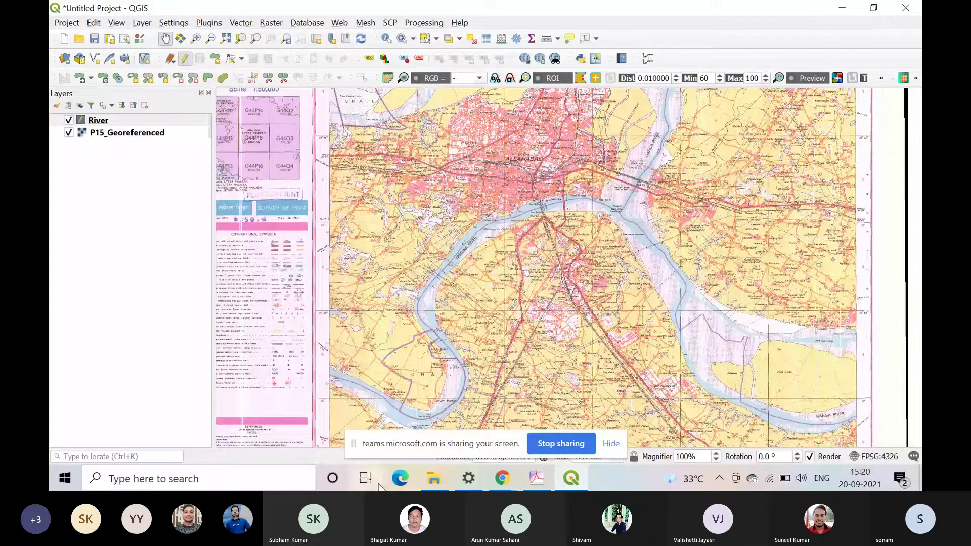
# Step: Switch to Practical 3.pdf in Adobe Acrobat, read section 8 on digitizing line and polygon features, and return to QGIS
pyautogui.click(537, 478)
pyautogui.scroll(-3, 501, 320)
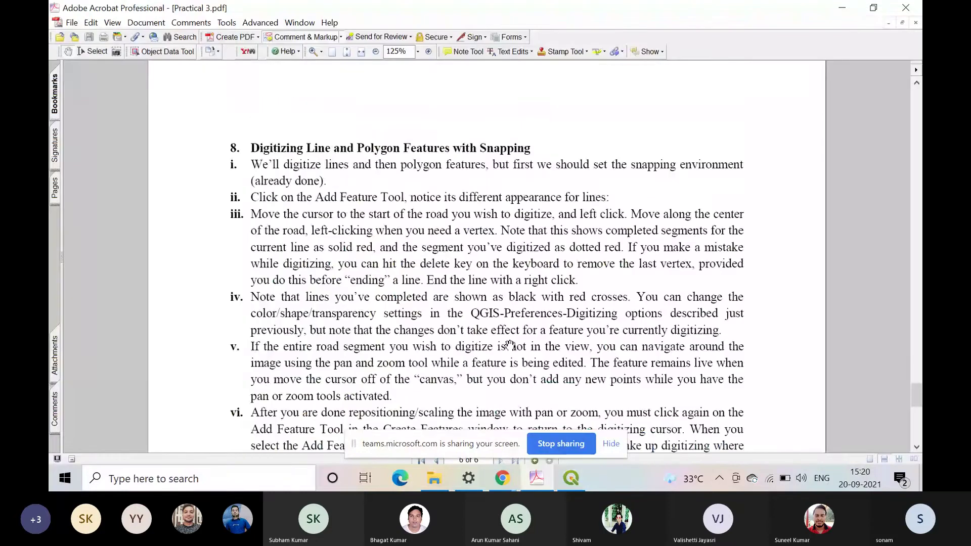
pyautogui.scroll(-1, 507, 293)
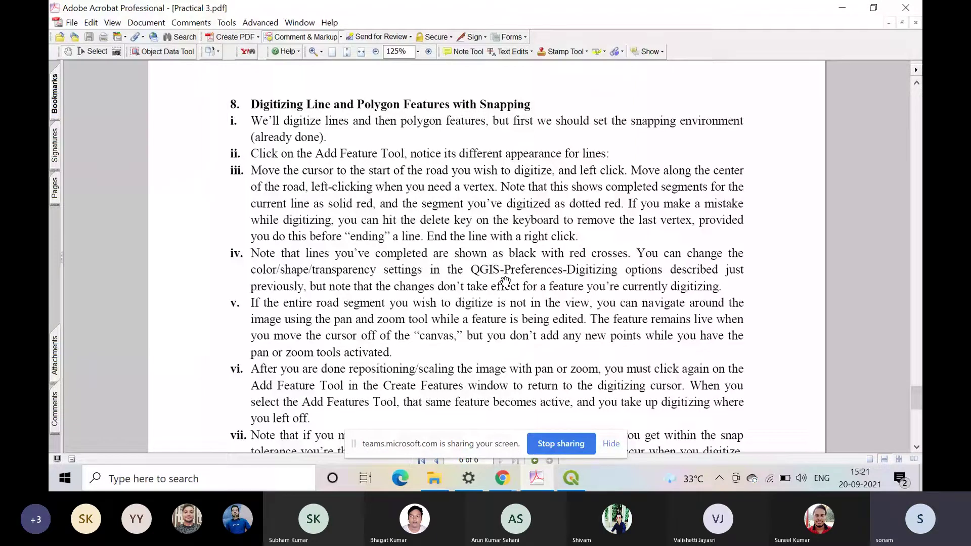
pyautogui.click(831, 7)
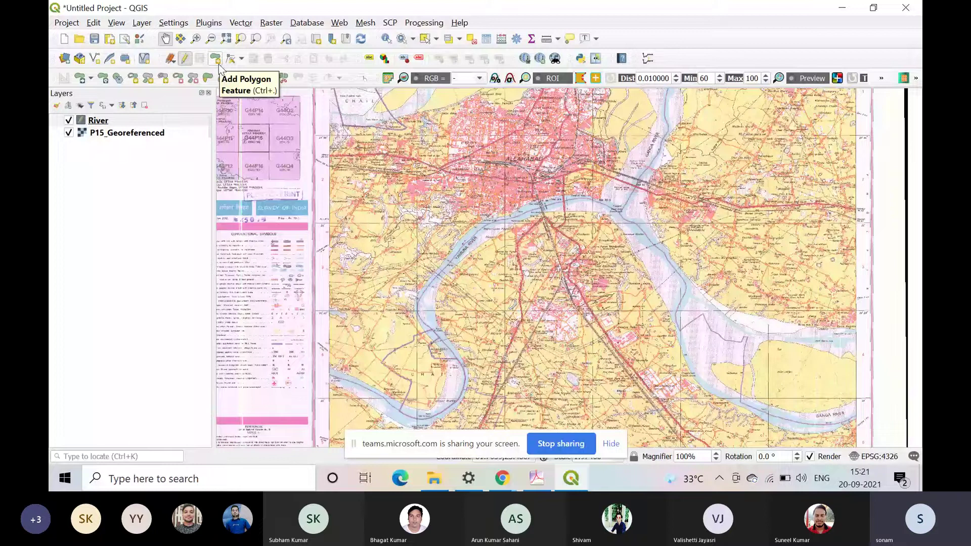
# Step: Digitize a six-vertex trial polygon west of Allahabad in the River layer, with Id 1 and Name gg
pyautogui.click(215, 58)
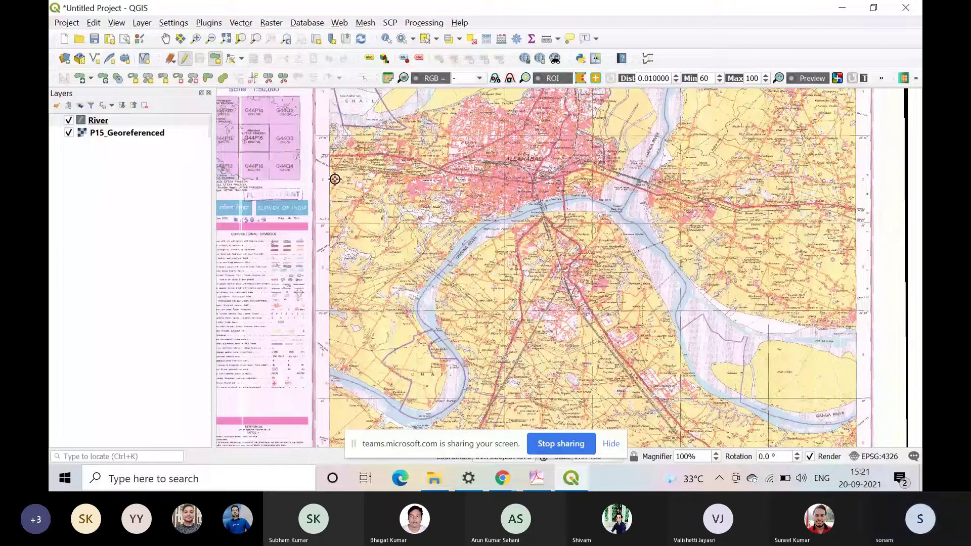
pyautogui.click(372, 195)
pyautogui.click(432, 151)
pyautogui.click(500, 220)
pyautogui.click(394, 256)
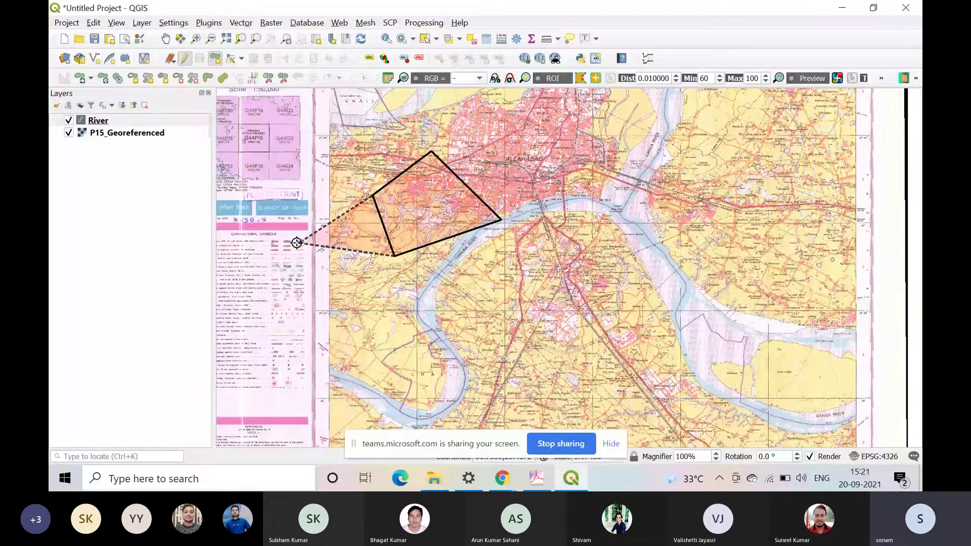
pyautogui.click(342, 326)
pyautogui.click(335, 154)
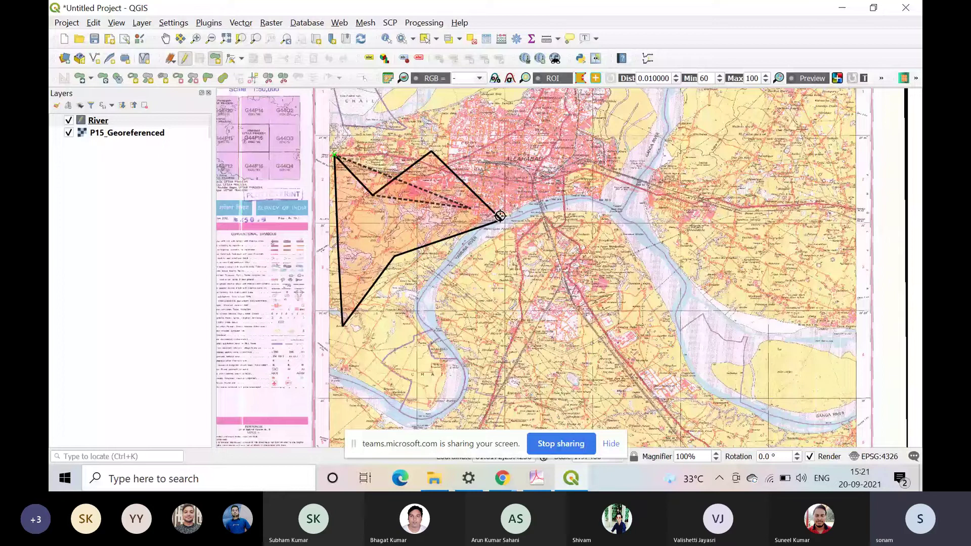
pyautogui.rightClick(499, 216)
pyautogui.write('gg')
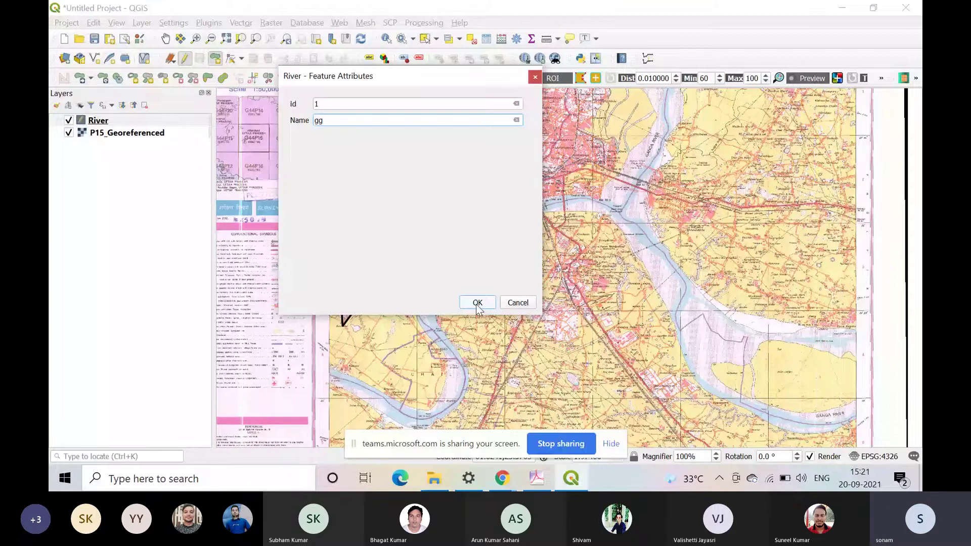
pyautogui.click(477, 304)
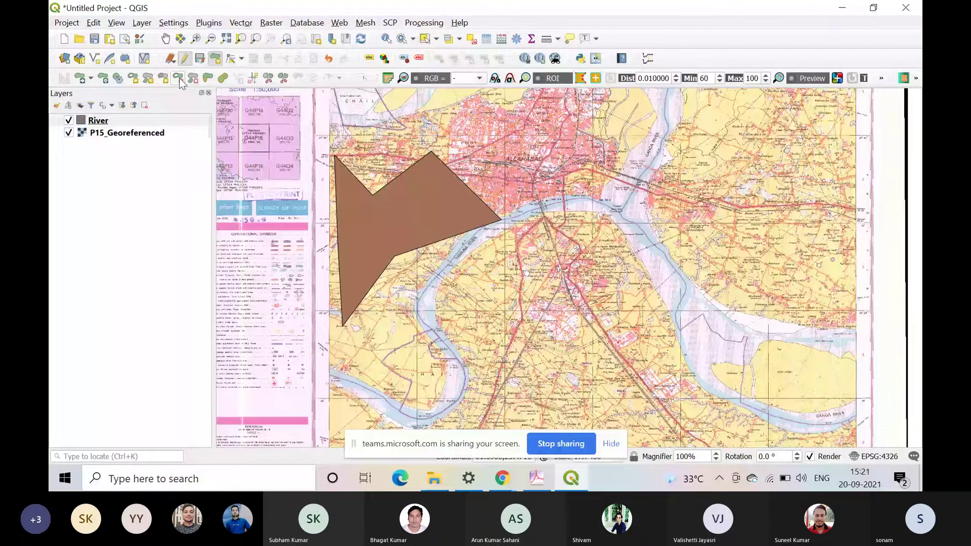
# Step: Remove the trial polygon from the River layer and end the layer's editing session
pyautogui.click(231, 58)
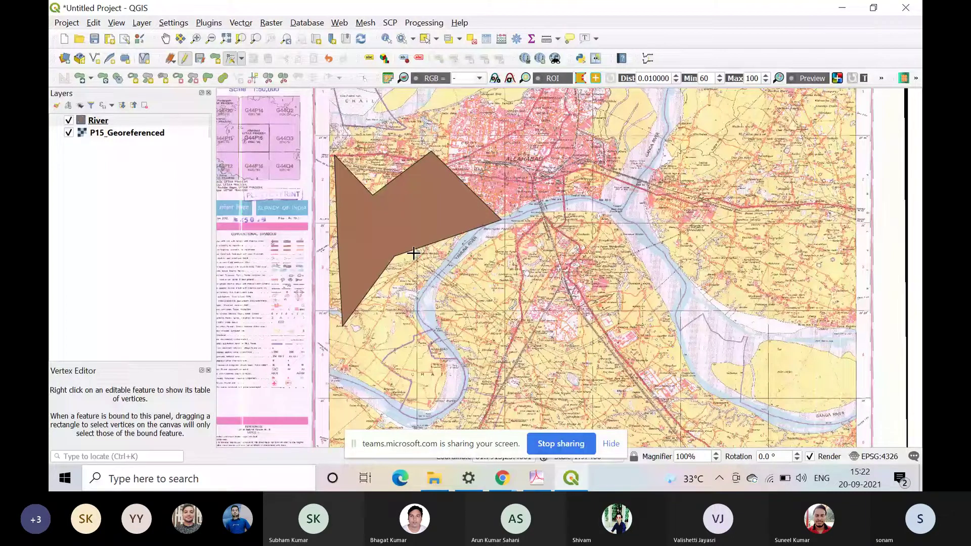
pyautogui.click(178, 78)
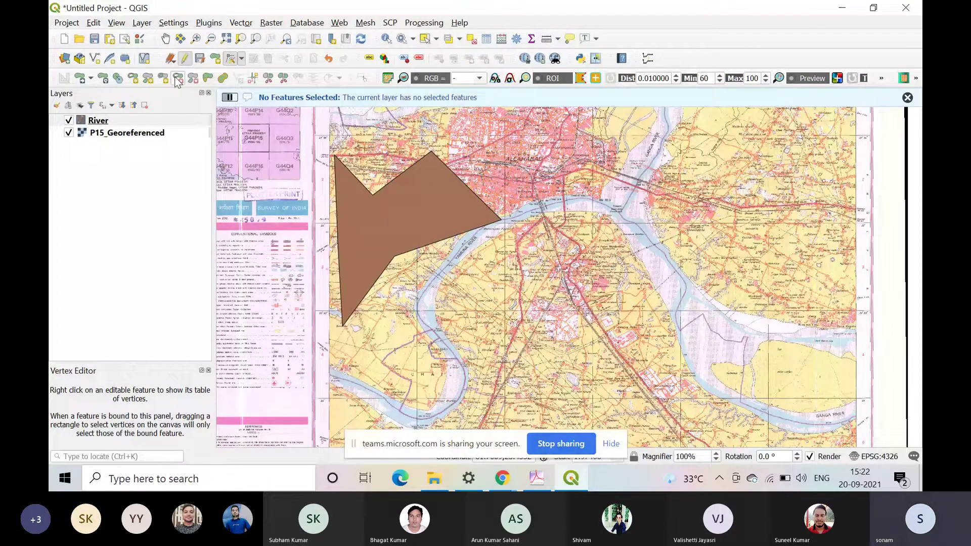
pyautogui.rightClick(96, 121)
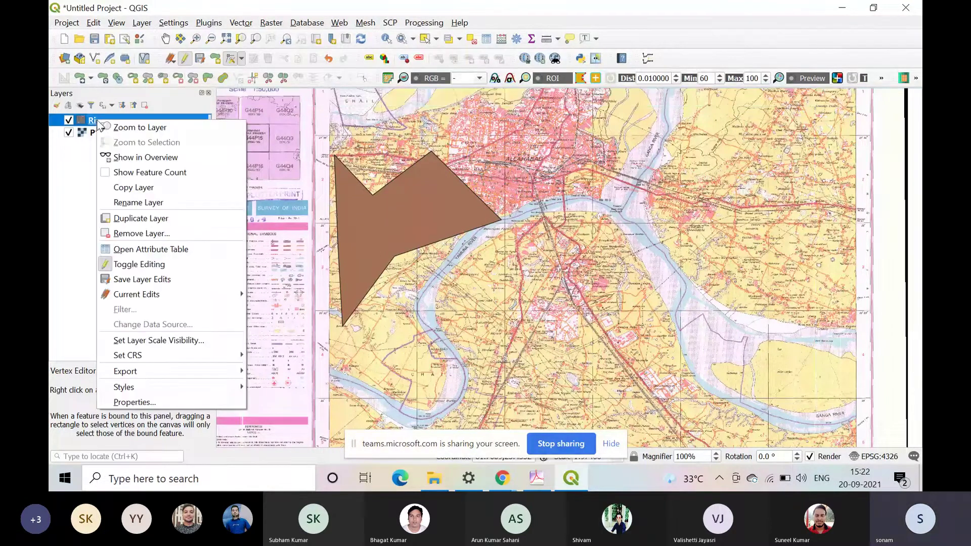
pyautogui.click(117, 127)
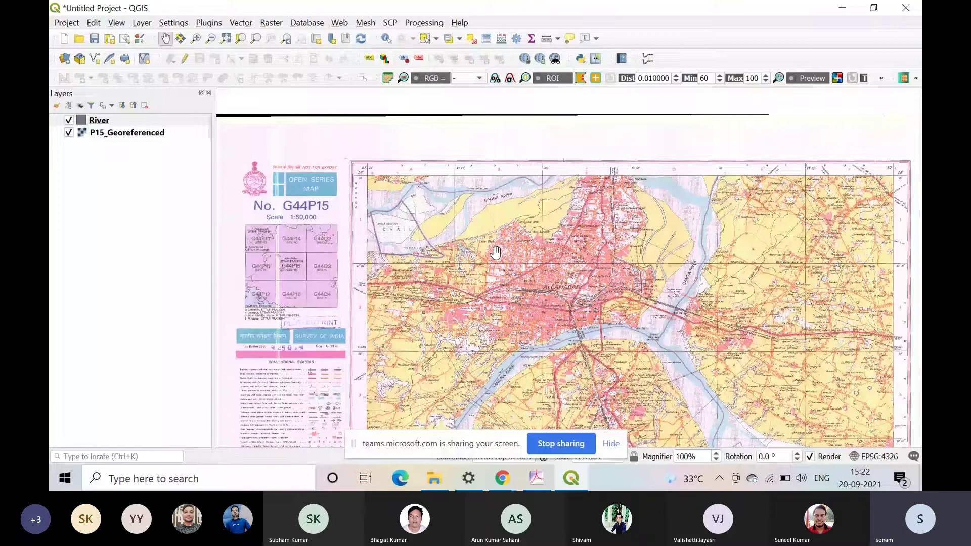
# Step: Turn on editing for the River layer and begin a polygon along the Ganga's east bank, from the sheet's northern edge past Auraha
pyautogui.scroll(1, 495, 252)
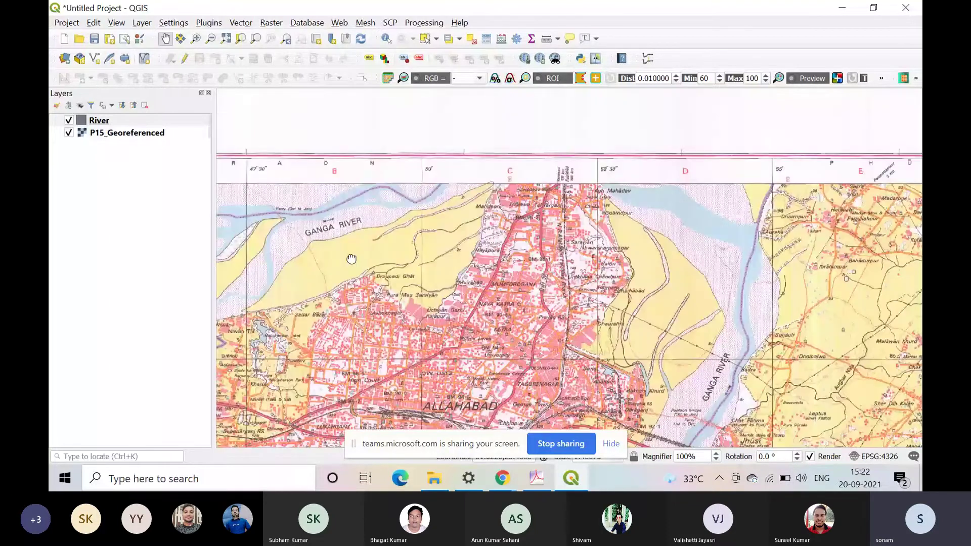
pyautogui.moveTo(556, 331); pyautogui.dragTo(351, 259)
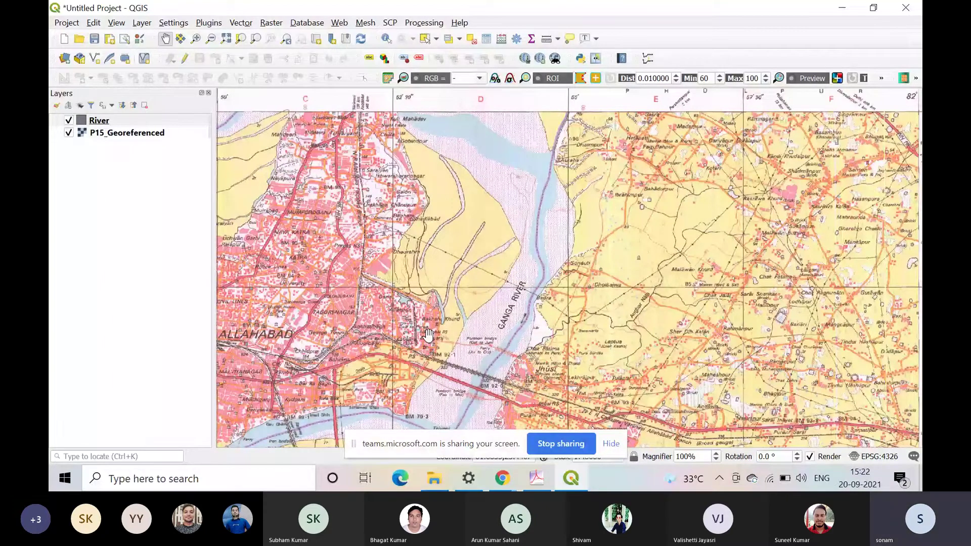
pyautogui.moveTo(607, 270); pyautogui.dragTo(581, 274)
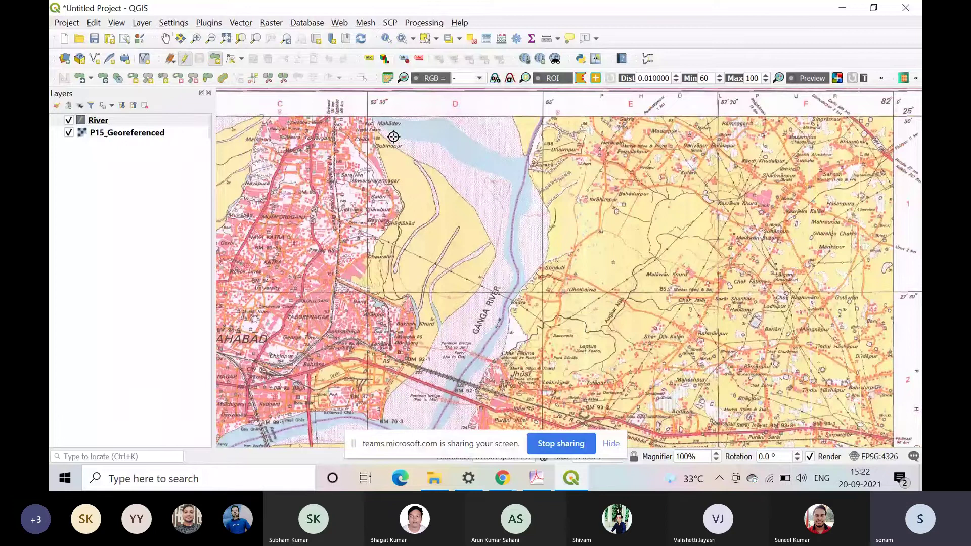
pyautogui.scroll(1, 393, 137)
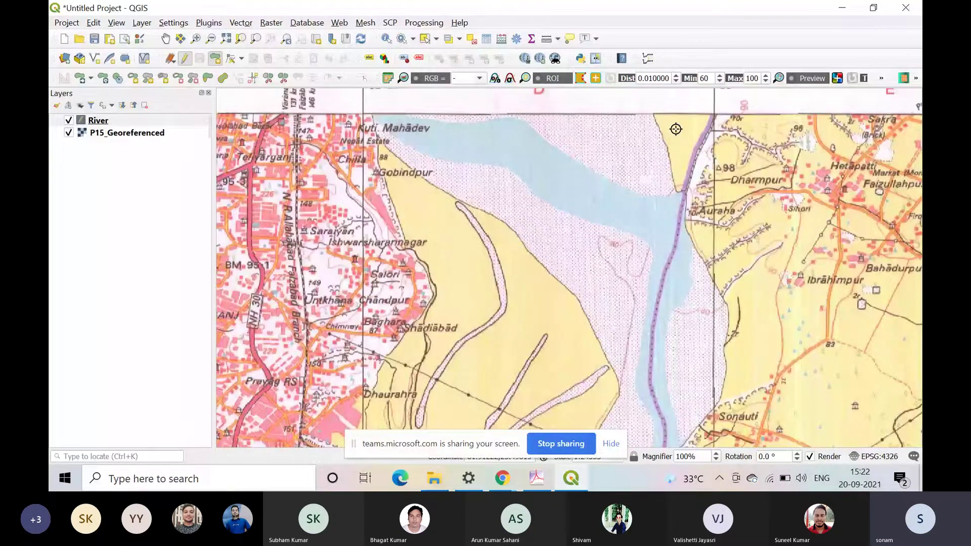
pyautogui.scroll(1, 676, 129)
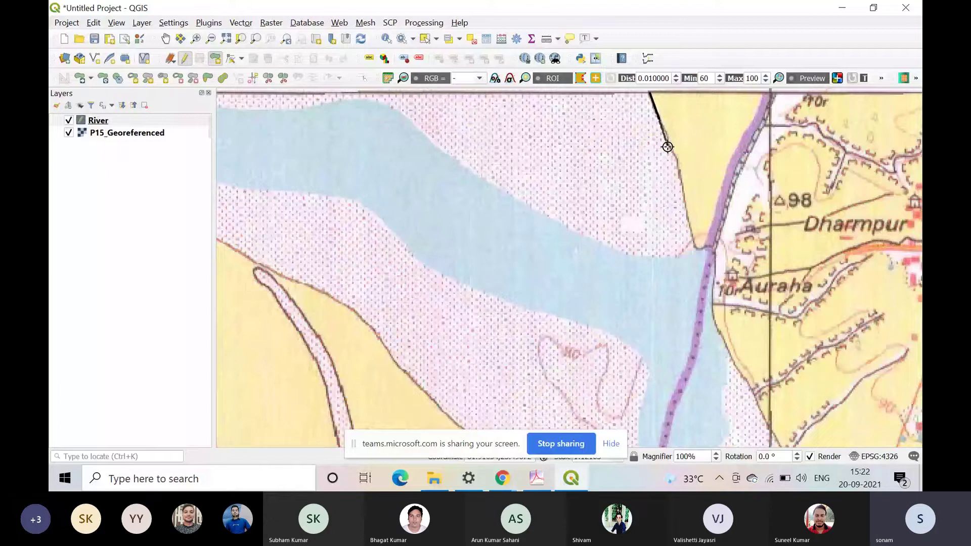
pyautogui.click(668, 146)
pyautogui.click(678, 154)
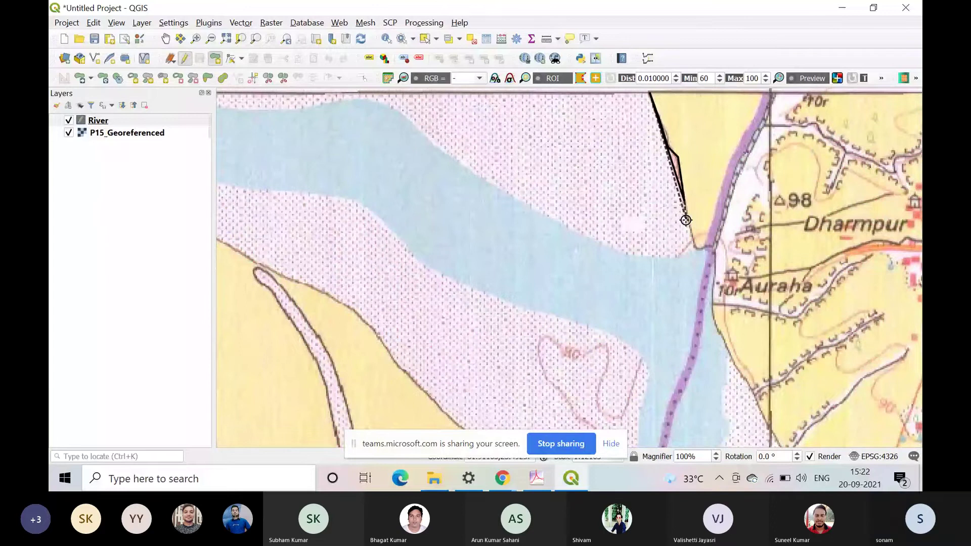
pyautogui.click(684, 207)
pyautogui.click(698, 248)
pyautogui.click(714, 248)
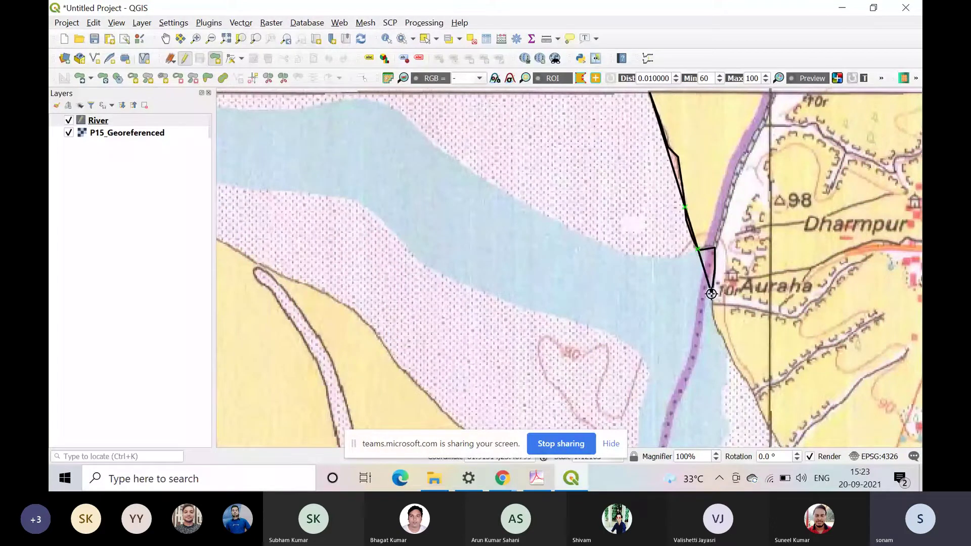
pyautogui.click(711, 293)
pyautogui.click(715, 318)
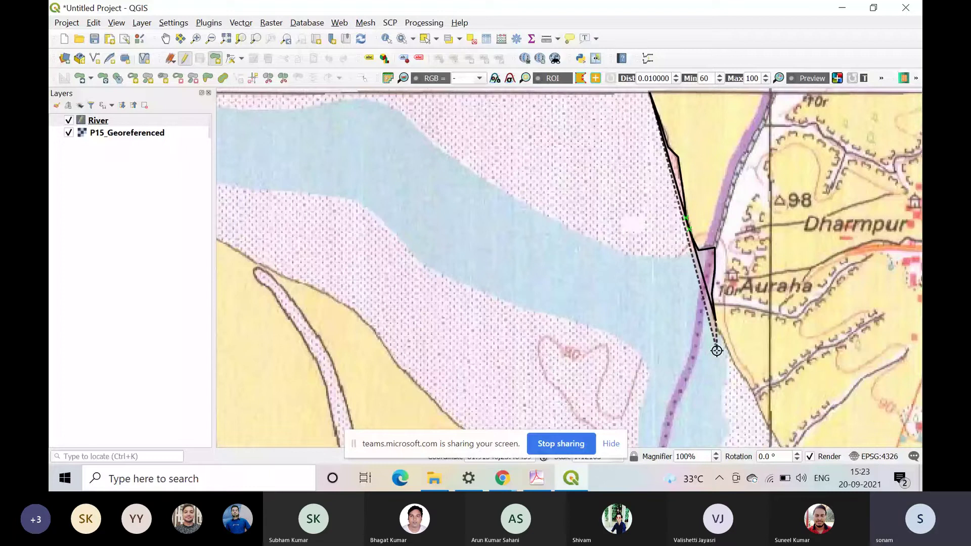
# Step: Continue tracing the polygon along the Ganga's east bank, past Sonauti and Chak Fatima to the railway bridge near Jhusi
pyautogui.press('Down')
pyautogui.press('Down')
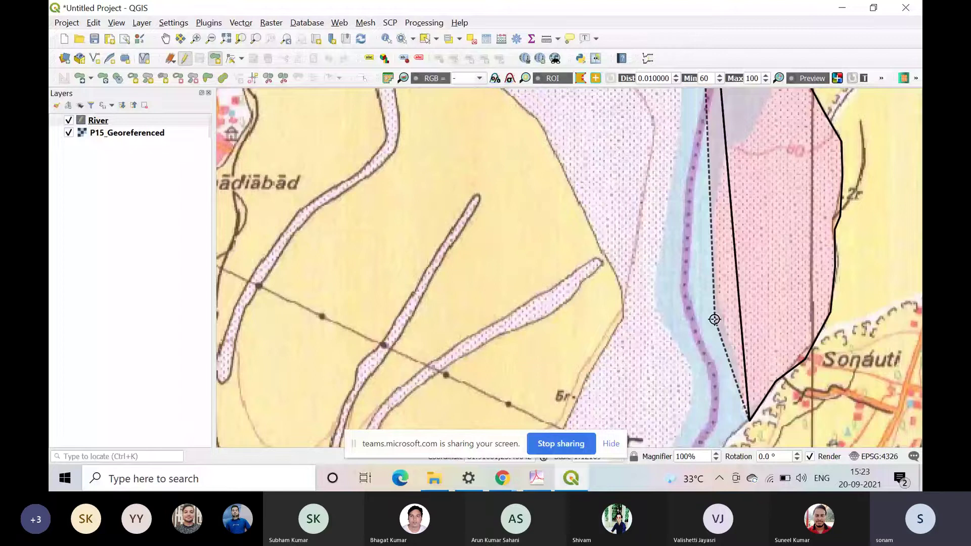
pyautogui.press('Down')
pyautogui.press('Down')
pyautogui.press('Down')
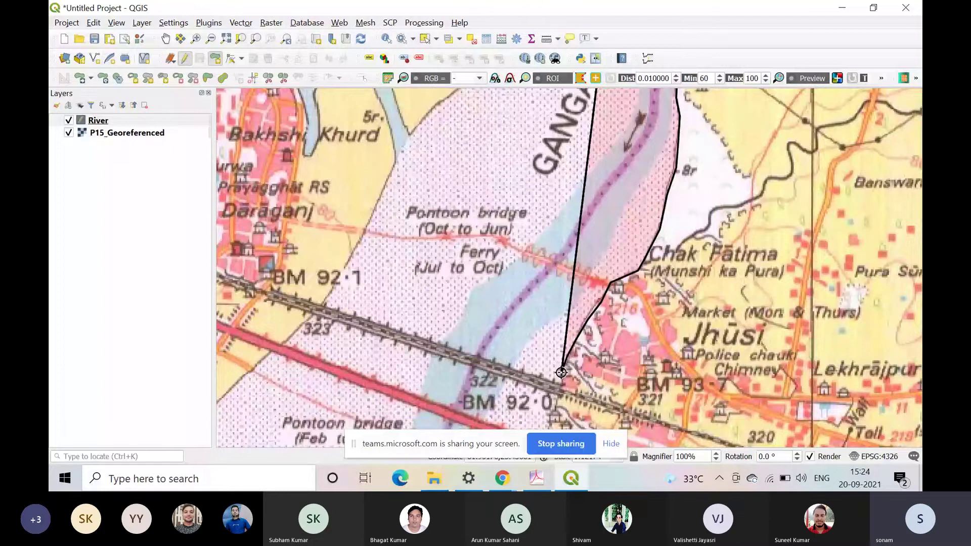
# Step: Trace the polygon's outline from Jhusi down the Ganga's eastern bank and around the bend towards the sheet's eastern edge
pyautogui.scroll(-3, 561, 372)
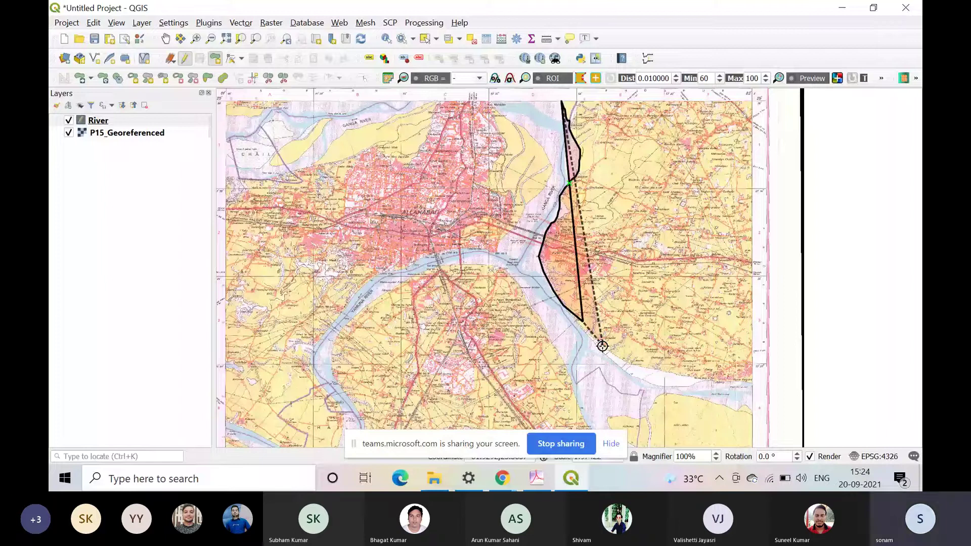
pyautogui.scroll(1, 602, 346)
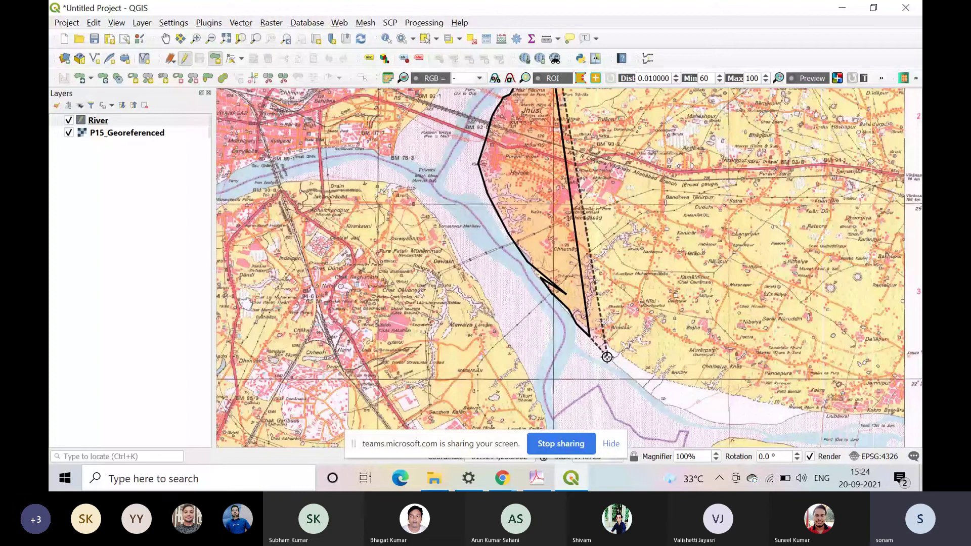
pyautogui.click(606, 357)
pyautogui.click(627, 377)
pyautogui.click(662, 399)
pyautogui.click(712, 419)
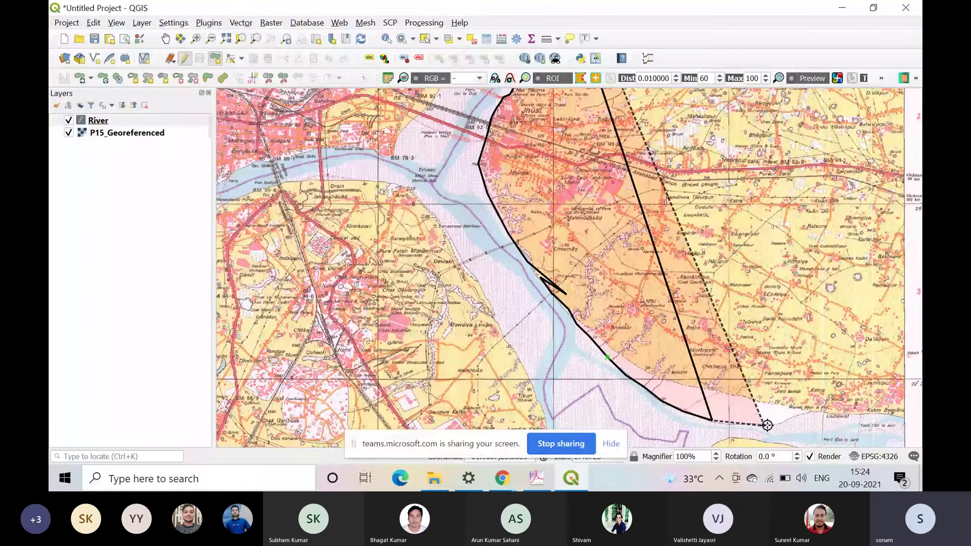
pyautogui.click(766, 425)
pyautogui.click(819, 413)
pyautogui.click(866, 442)
# Step: Extend the outline to the sheet's eastern edge and around the yellow island between the two Ganga channels
pyautogui.press('Down')
pyautogui.press('Down')
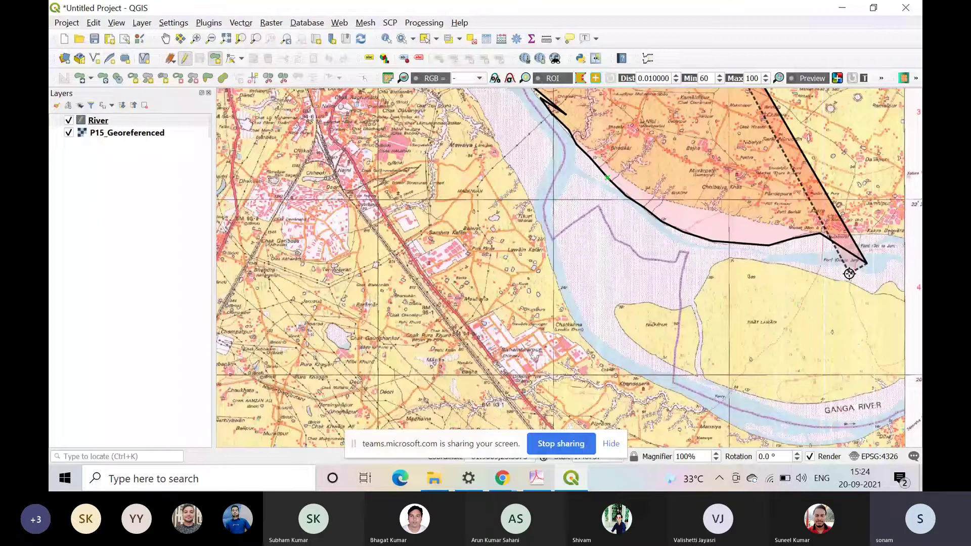
pyautogui.click(839, 236)
pyautogui.click(902, 235)
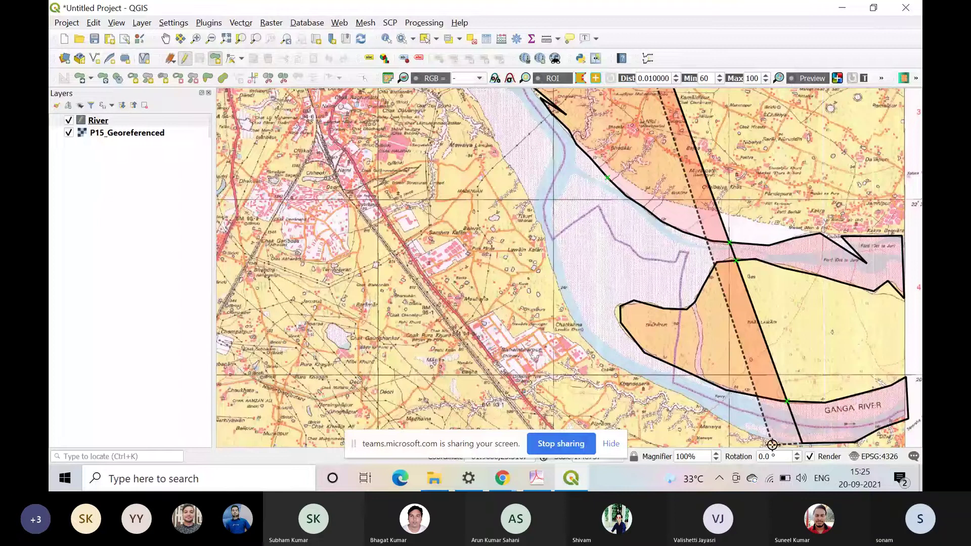
# Step: Trace the Ganga's southern and western bank back upstream from the sheet's southeast to the northern edge near Gobindpur
pyautogui.click(772, 445)
pyautogui.click(709, 413)
pyautogui.click(667, 388)
pyautogui.click(604, 360)
pyautogui.click(575, 332)
pyautogui.click(565, 312)
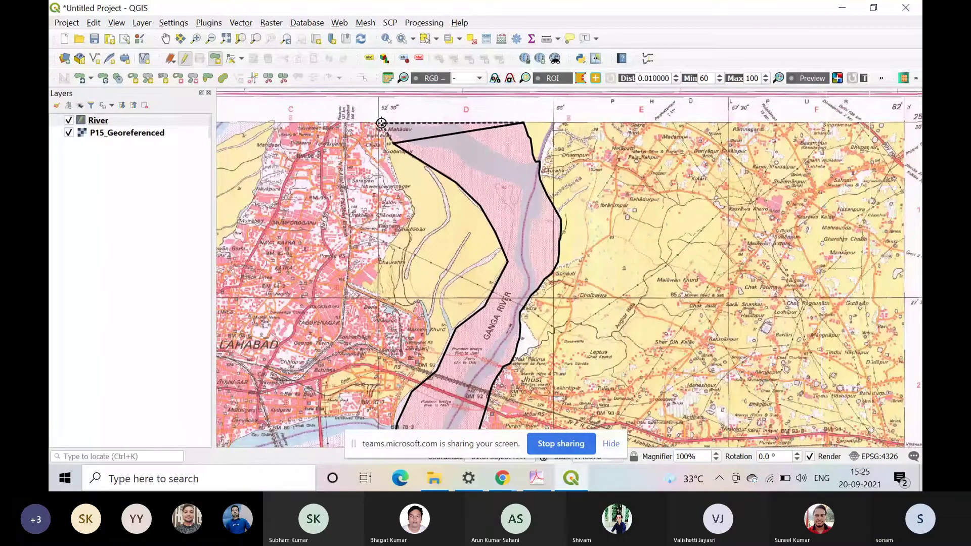
# Step: Finish the Ganga polygon in the River layer with Id 01 and Name Ga
pyautogui.rightClick(381, 123)
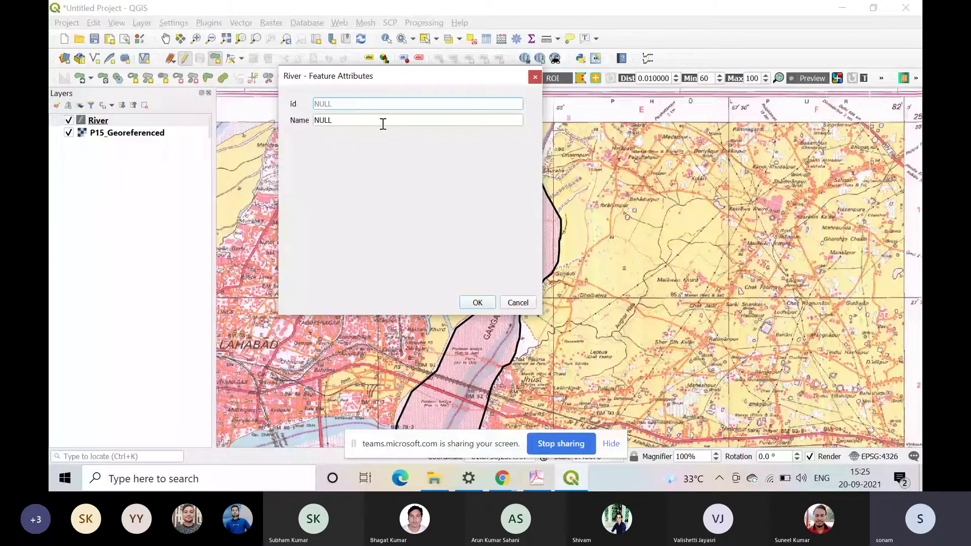
pyautogui.write('01')
pyautogui.press('Tab')
pyautogui.write('Ga')
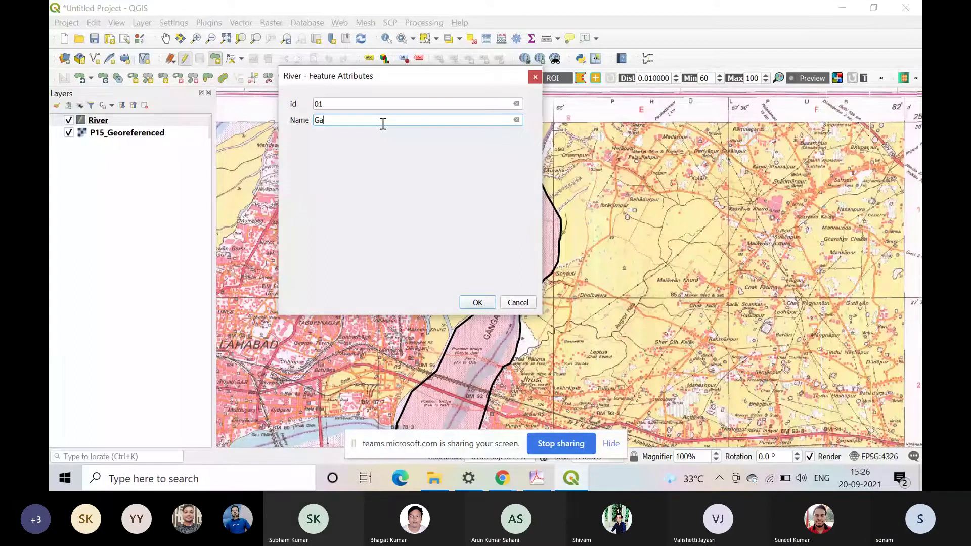
pyautogui.press('Return')
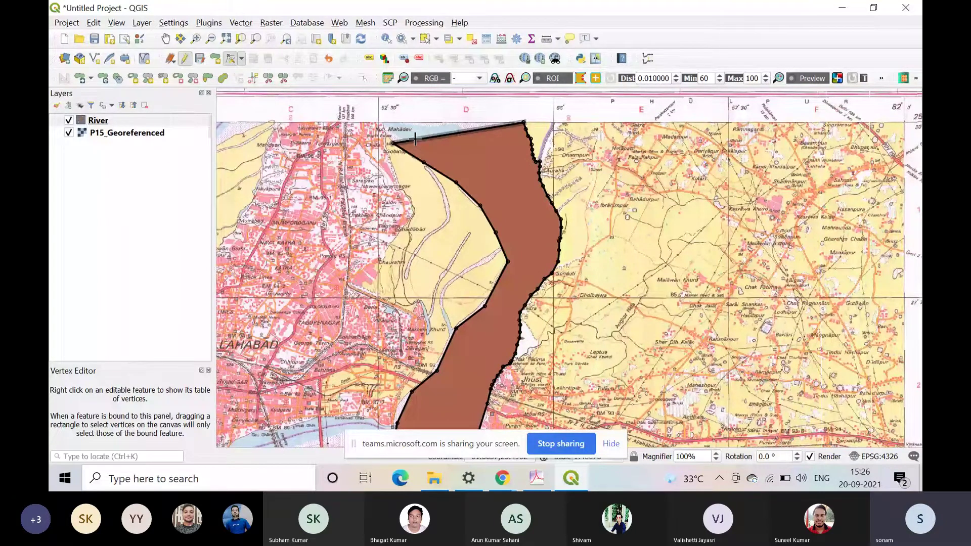
# Step: Adjust the Ganga polygon's northwest corner with the Vertex Tool for all layers and end the River layer's editing session, keeping the polygon
pyautogui.click(241, 58)
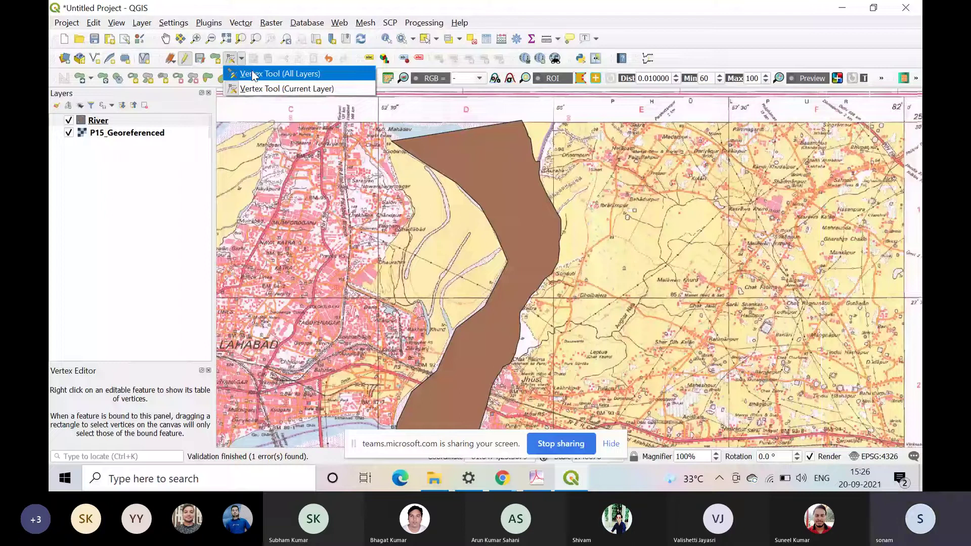
pyautogui.click(251, 75)
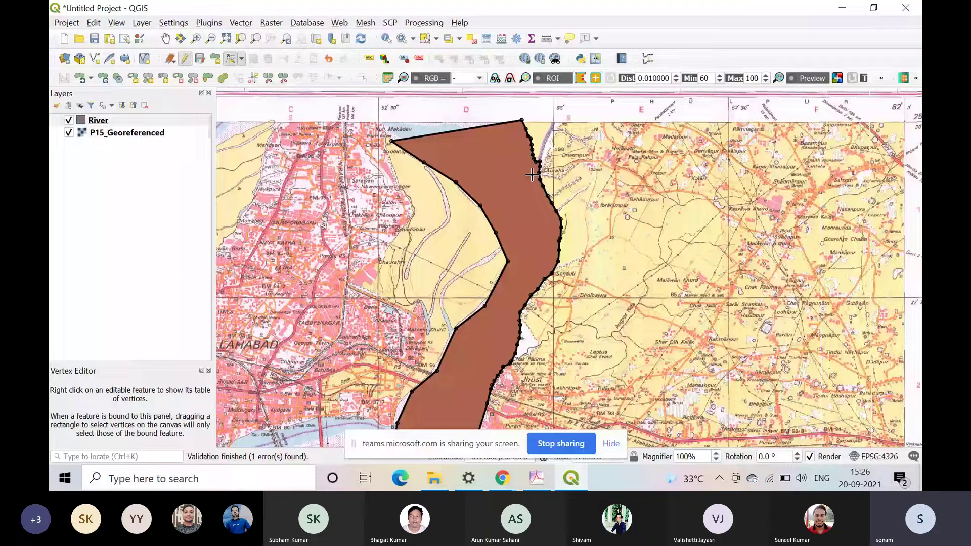
pyautogui.click(391, 141)
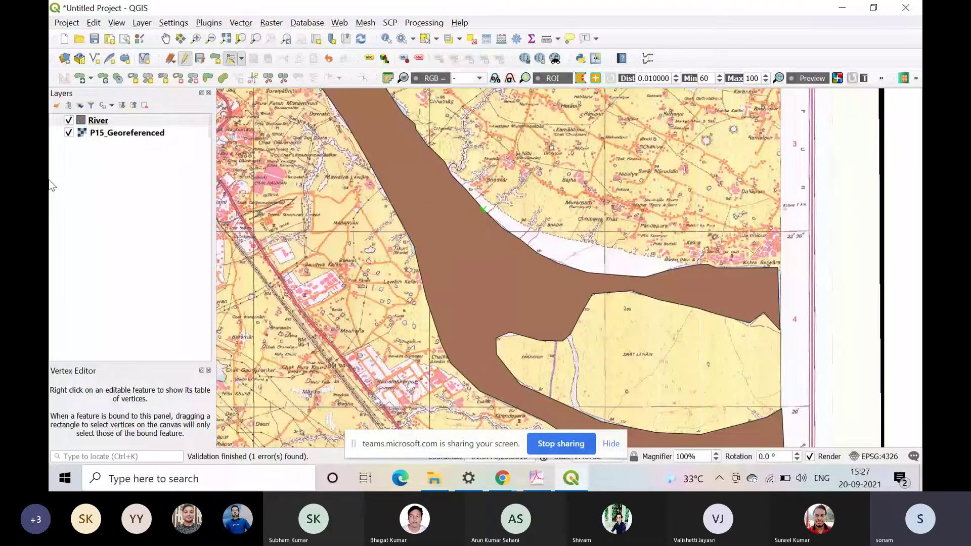
pyautogui.click(185, 59)
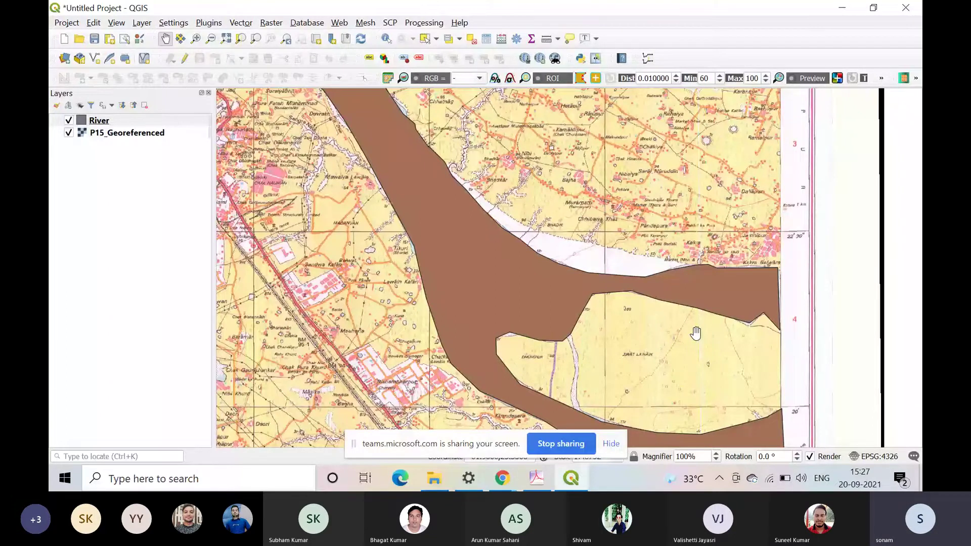
pyautogui.scroll(-1, 584, 363)
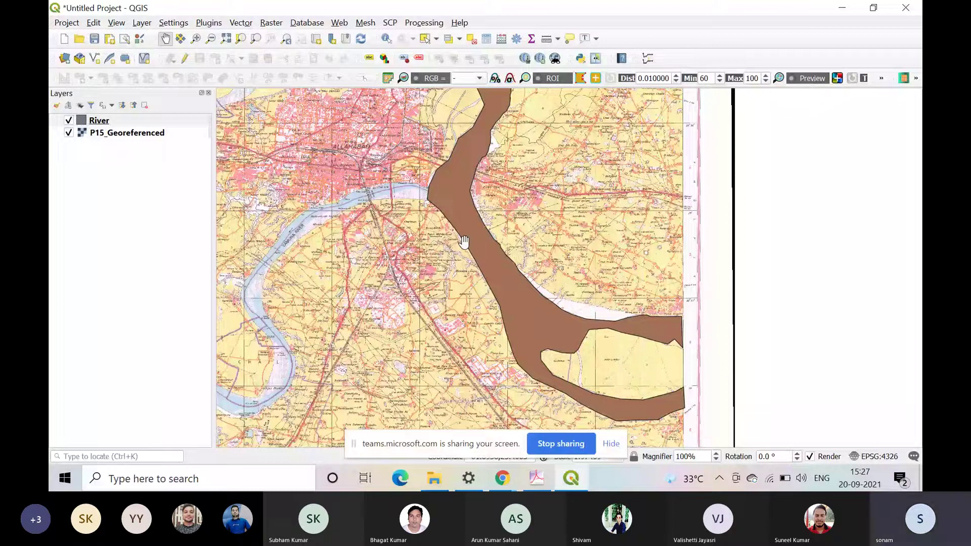
pyautogui.click(99, 120)
pyautogui.click(142, 22)
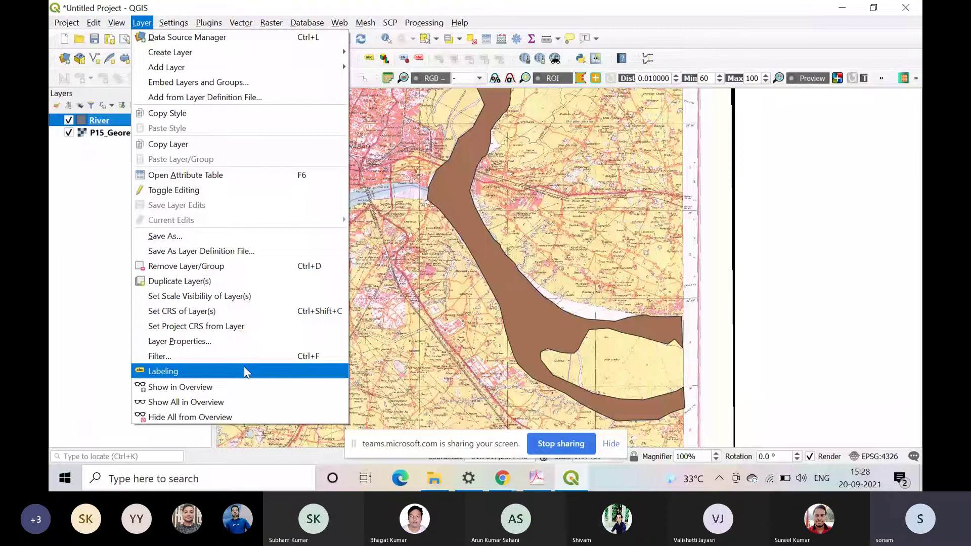
pyautogui.click(117, 22)
pyautogui.moveTo(155, 424)
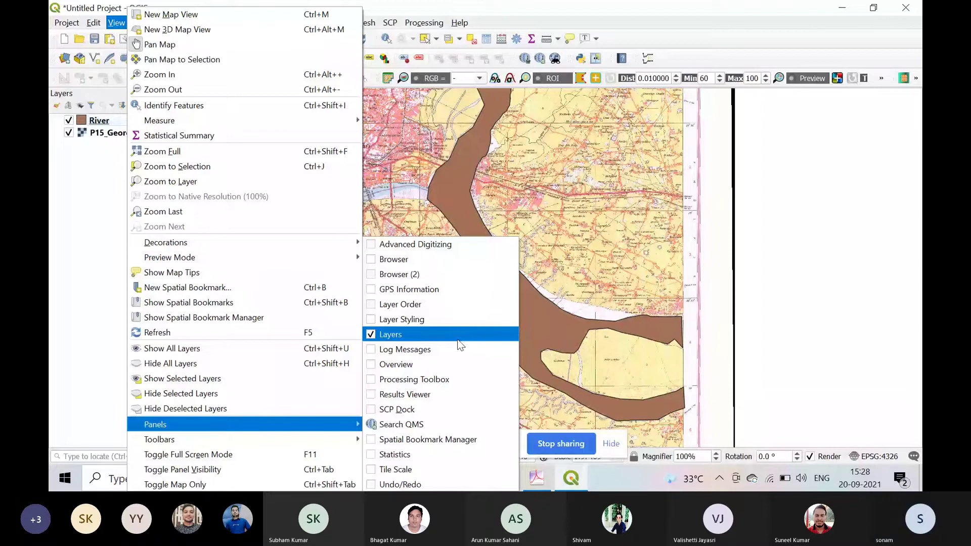
# Step: Open the River layer's symbology properties and its fill colour selection
pyautogui.rightClick(99, 121)
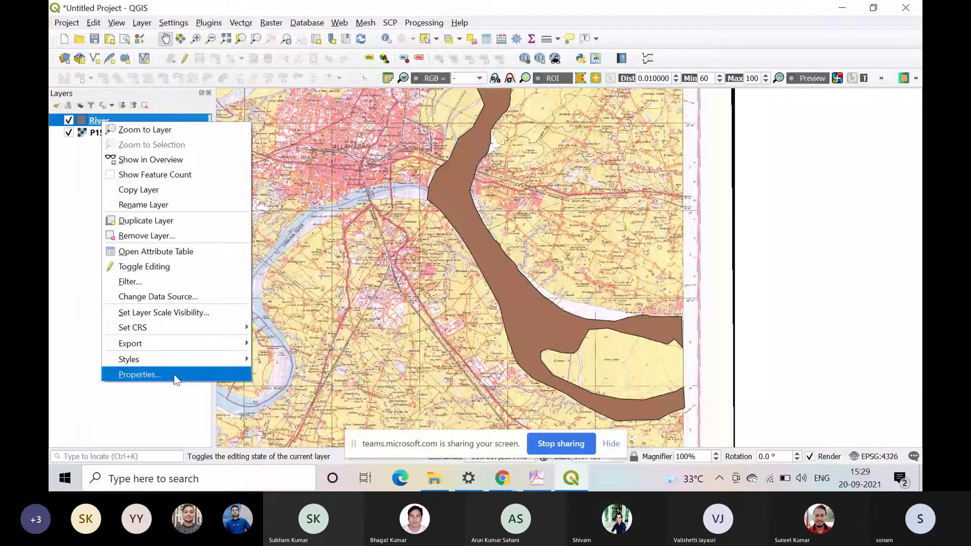
pyautogui.click(175, 377)
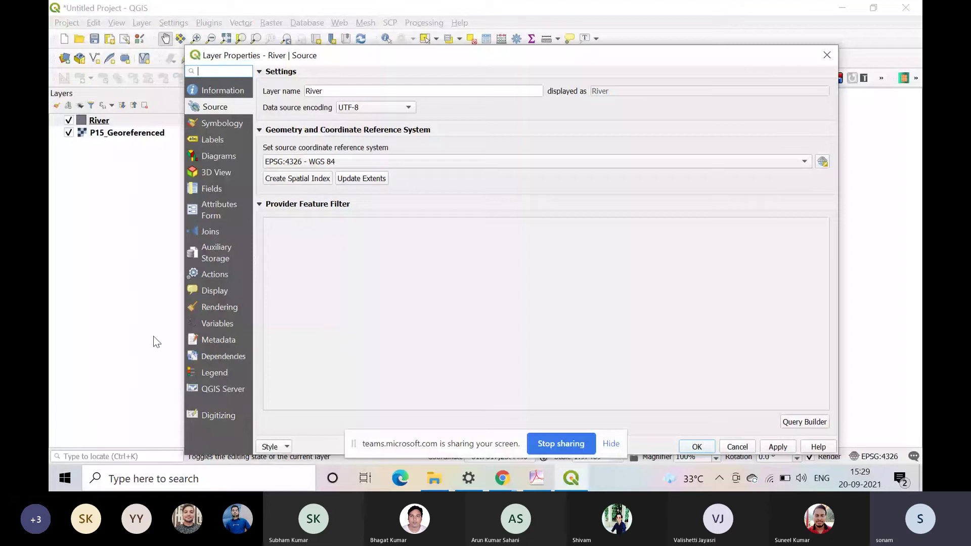
pyautogui.click(225, 122)
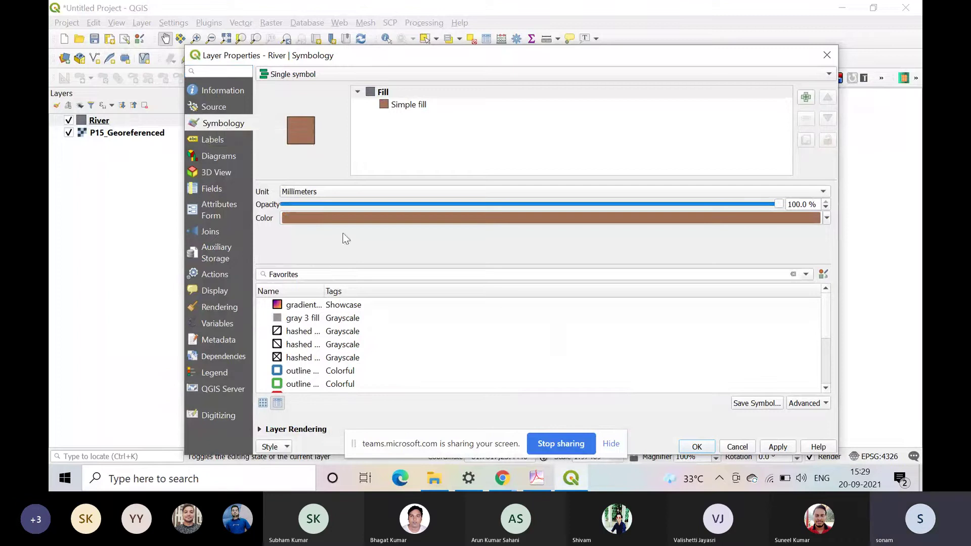
pyautogui.click(340, 217)
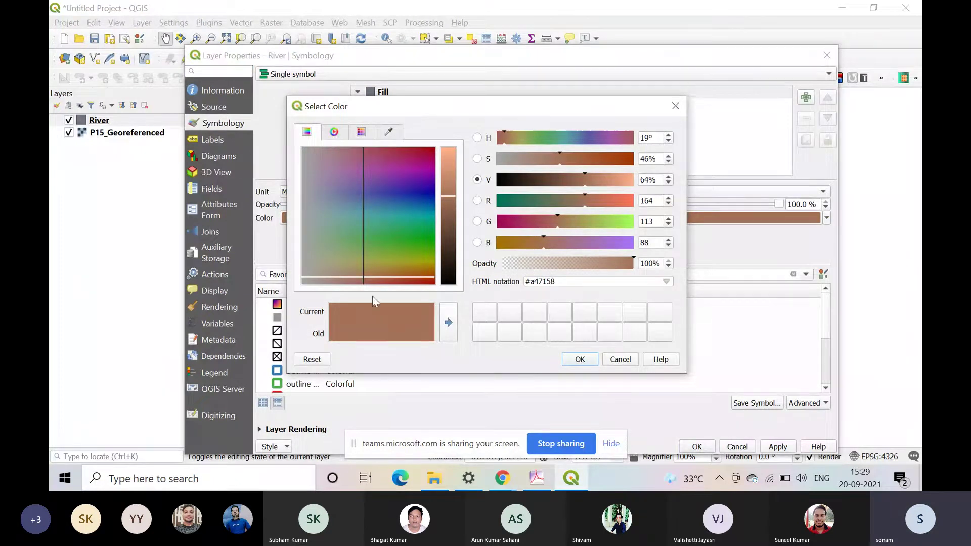
# Step: Try muted purple, green and reddish fill colours for River on the colour ramp and colour wheel
pyautogui.moveTo(363, 280); pyautogui.dragTo(335, 178)
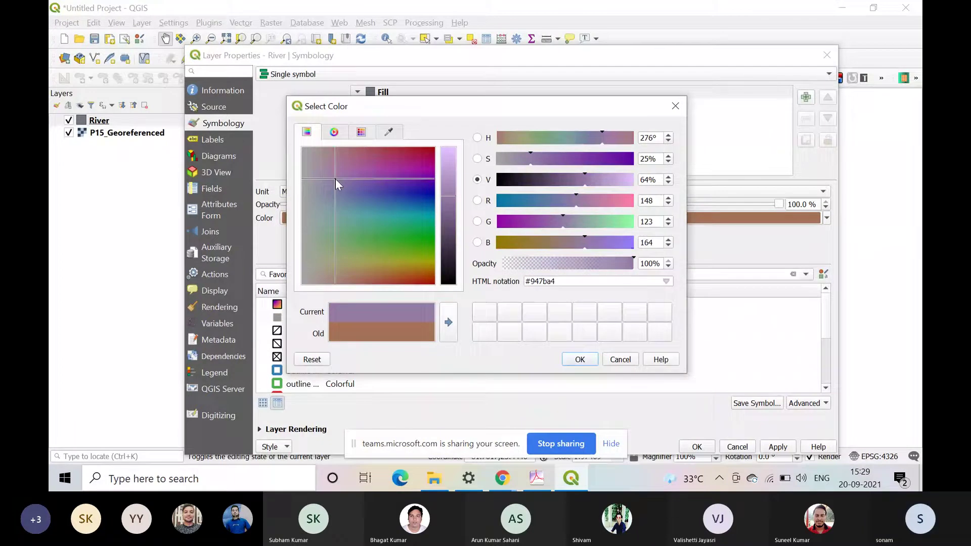
pyautogui.click(334, 132)
pyautogui.click(368, 152)
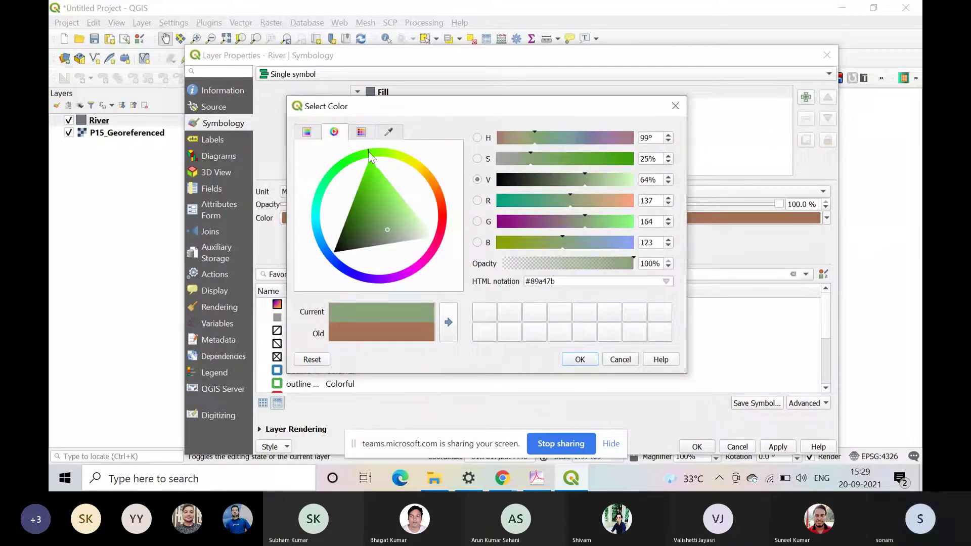
pyautogui.moveTo(408, 153); pyautogui.dragTo(429, 217)
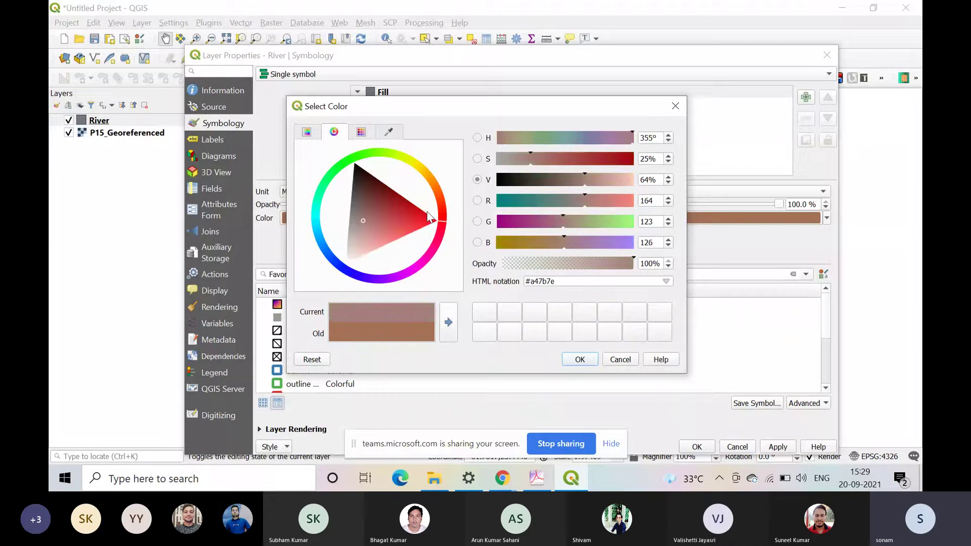
# Step: Examine the standard colour swatches and try the colour sampler without picking a colour
pyautogui.click(360, 133)
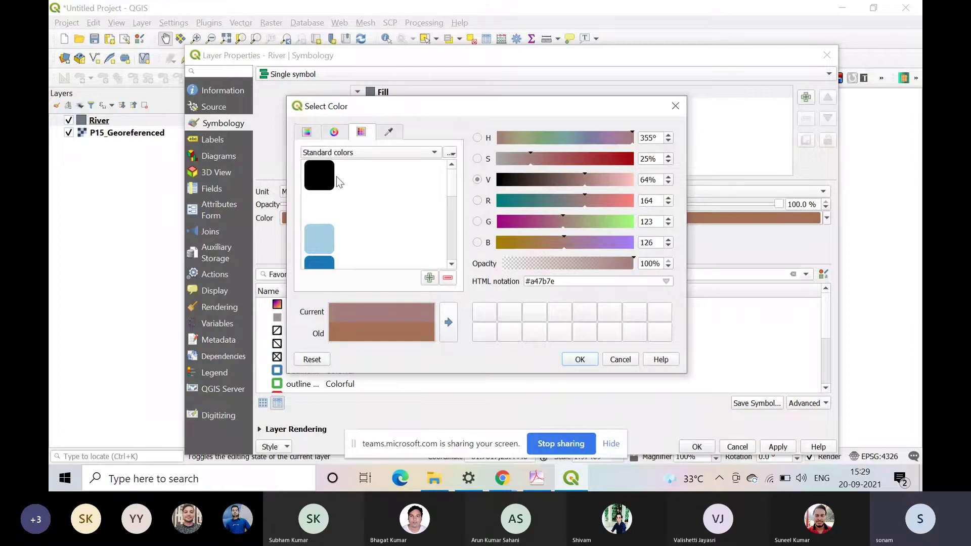
pyautogui.scroll(-5, 336, 177)
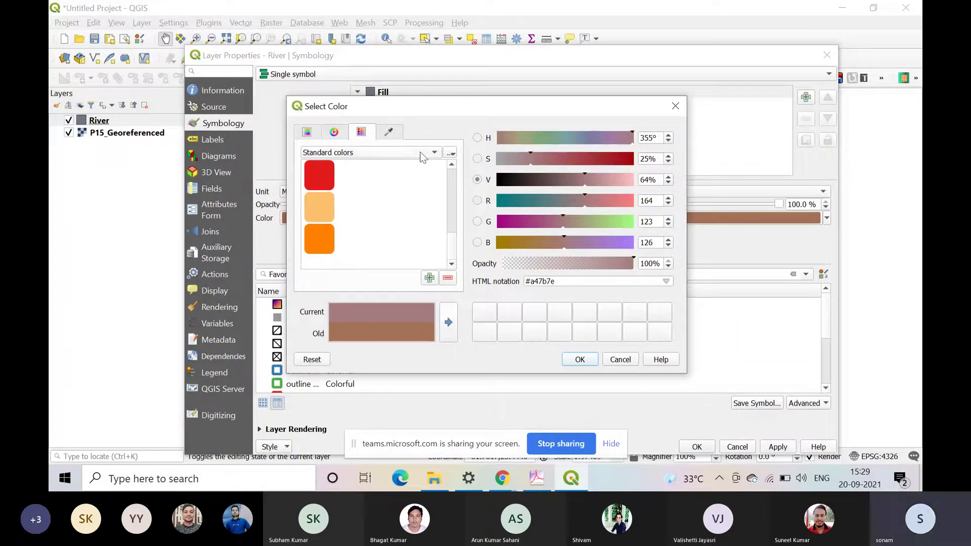
pyautogui.click(389, 134)
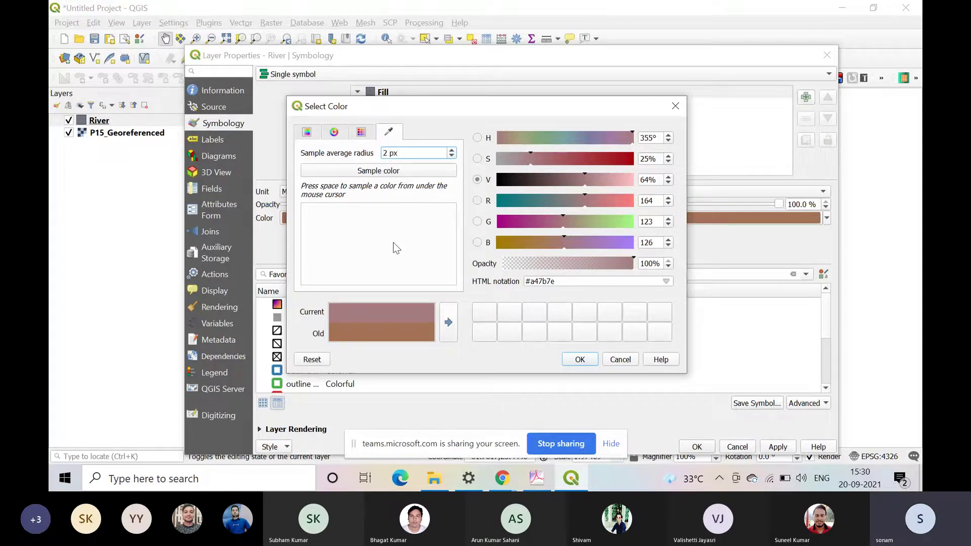
pyautogui.click(396, 170)
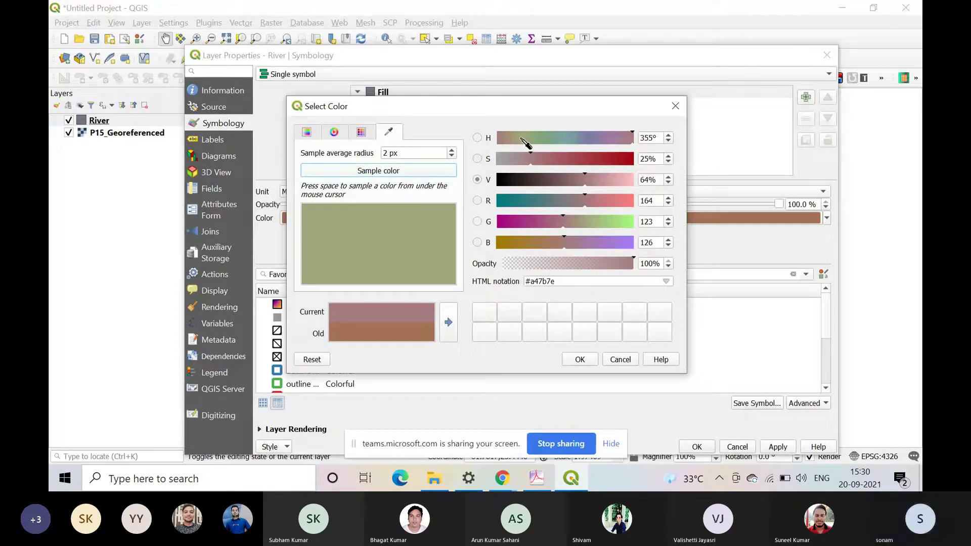
pyautogui.press('Escape')
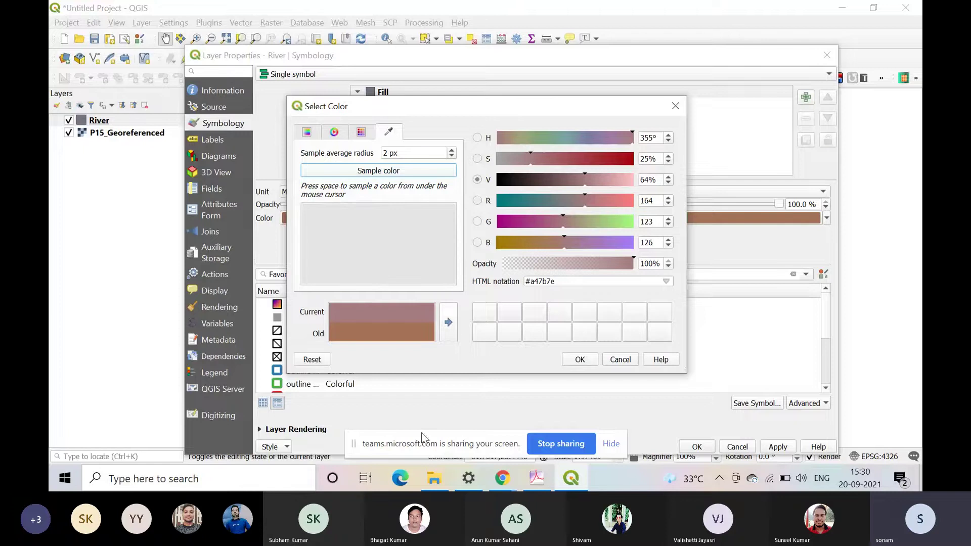
# Step: Set the River layer's fill colour to dark blue #211ea4 using the colour wheel and apply the style
pyautogui.click(514, 223)
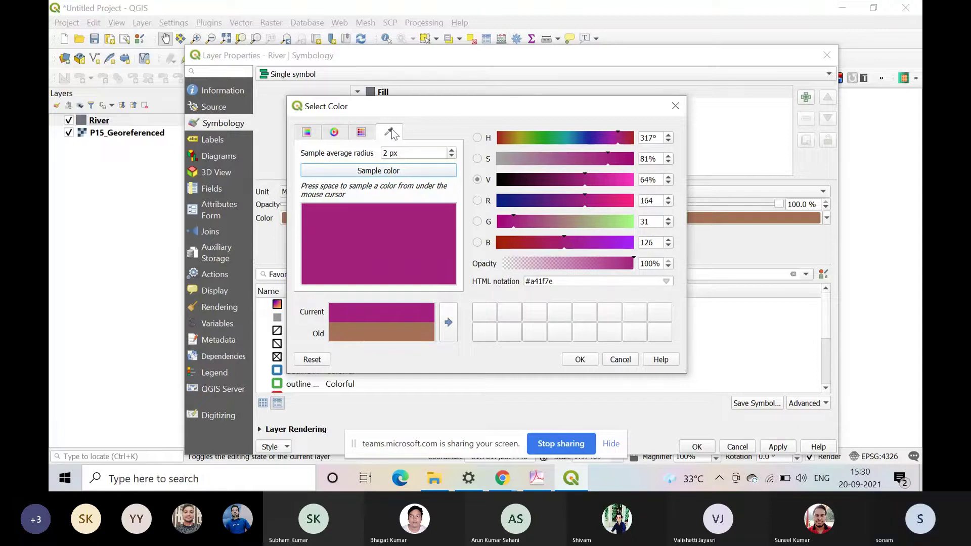
pyautogui.click(361, 132)
pyautogui.click(333, 132)
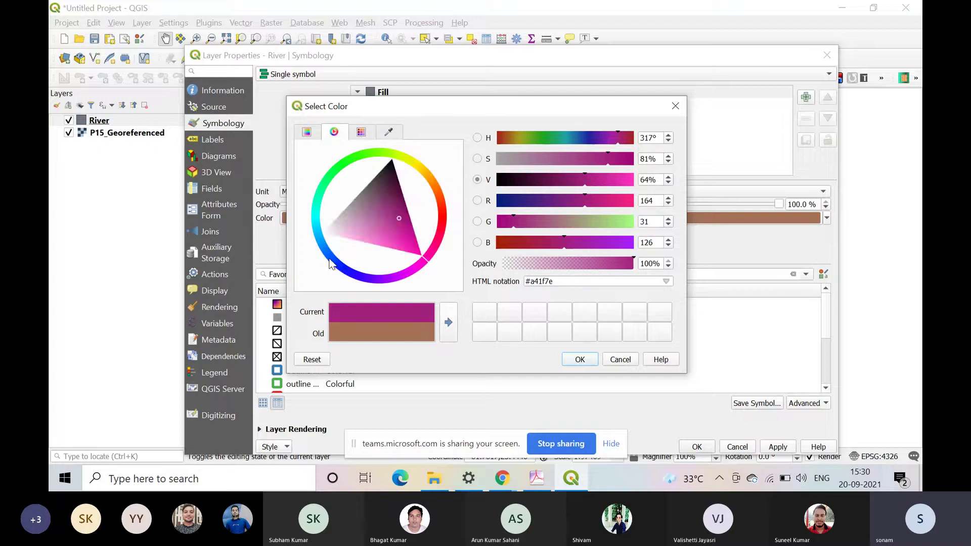
pyautogui.click(337, 264)
pyautogui.click(317, 242)
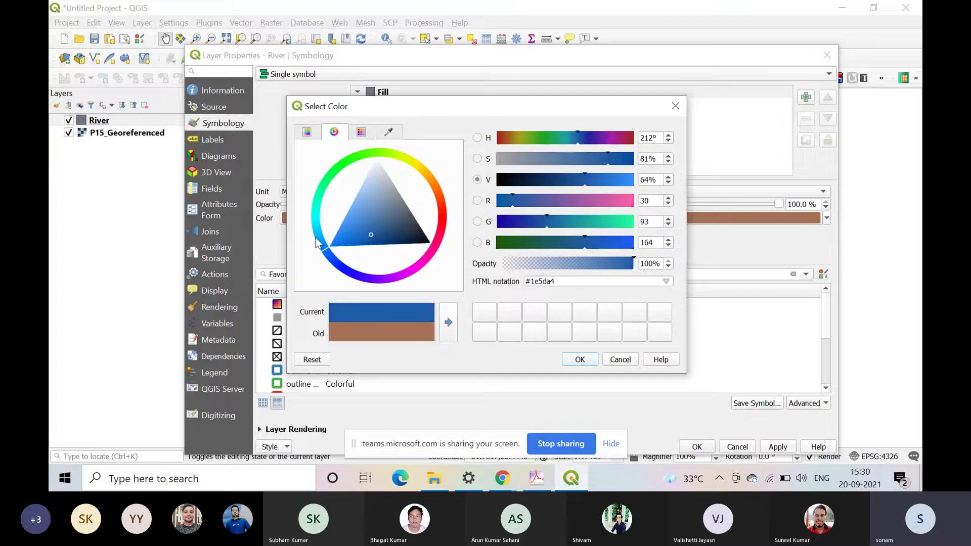
pyautogui.moveTo(317, 243); pyautogui.dragTo(310, 222)
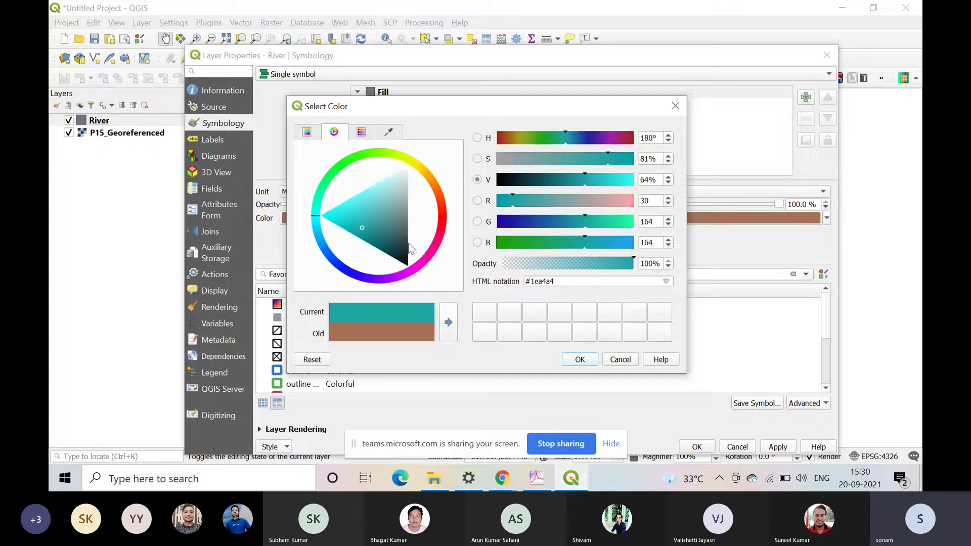
pyautogui.moveTo(360, 279); pyautogui.dragTo(348, 276)
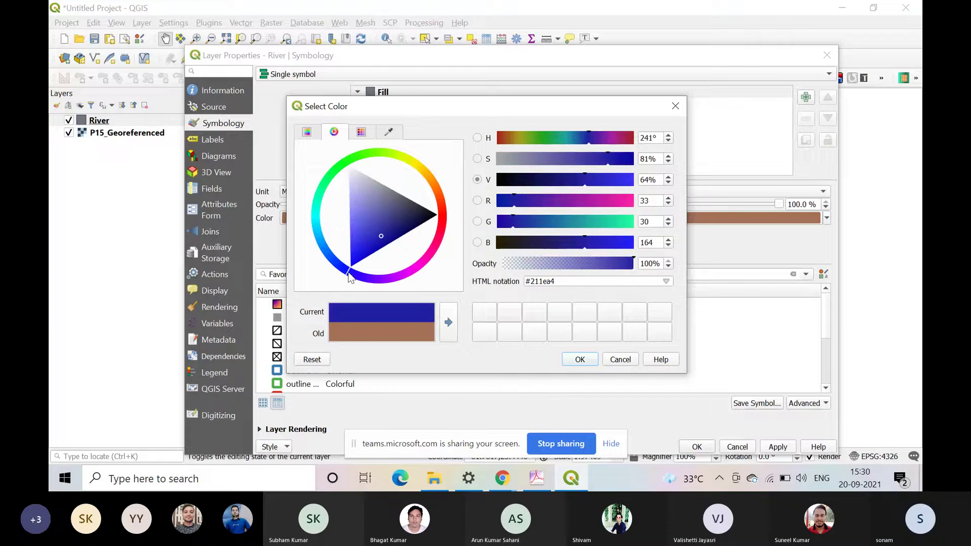
pyautogui.click(573, 360)
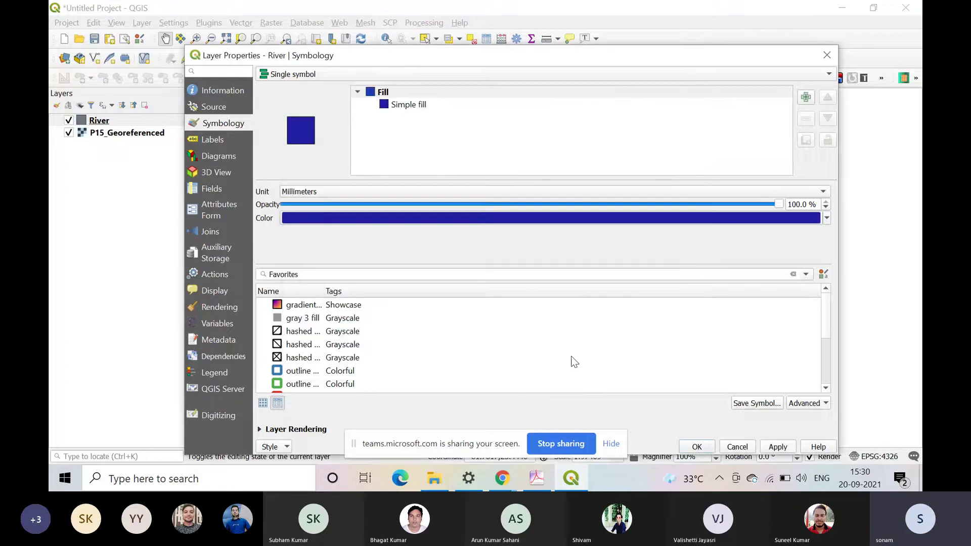
pyautogui.click(777, 447)
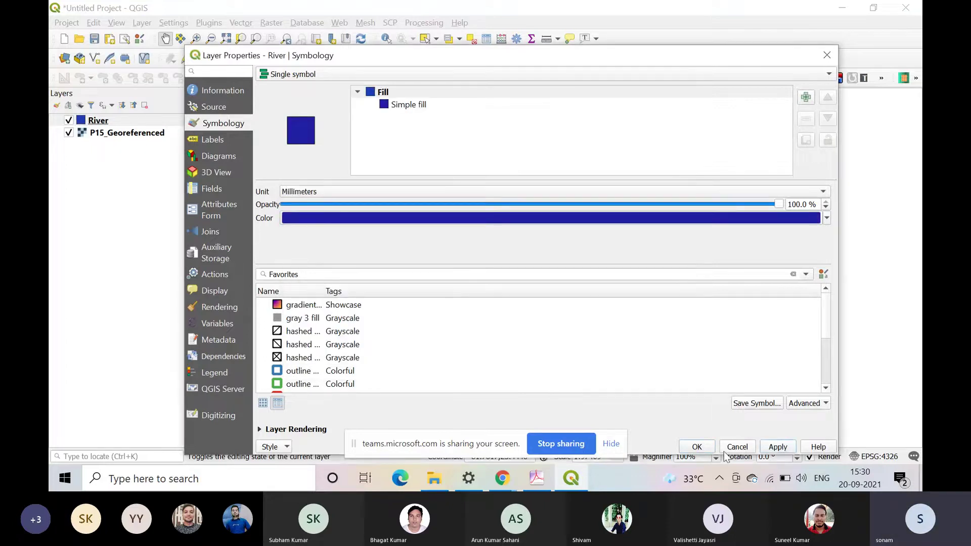
pyautogui.click(696, 447)
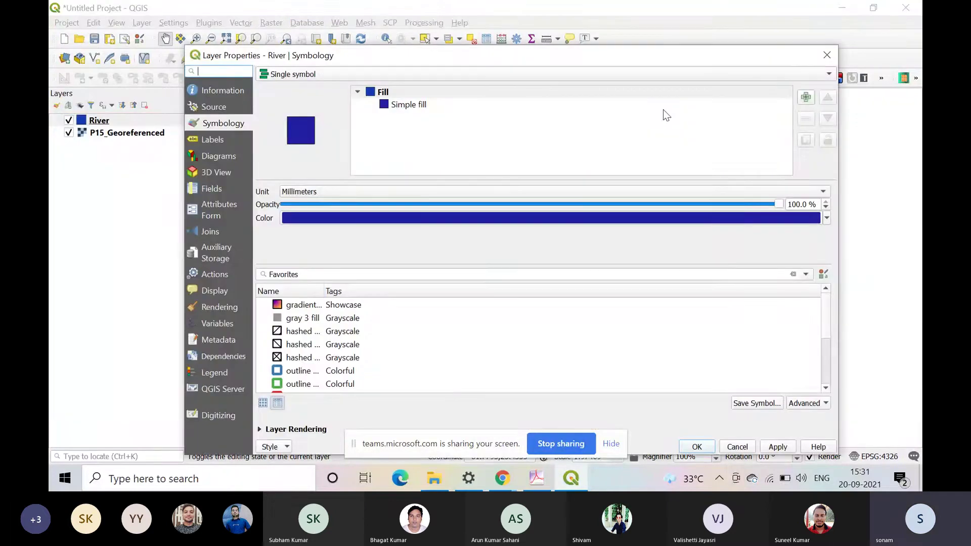
# Step: Check the River and Road shapefile components in File Explorer's Practical 3 folder, and return to QGIS to close the layer properties
pyautogui.click(444, 478)
pyautogui.hotkey('alt', 'Up')
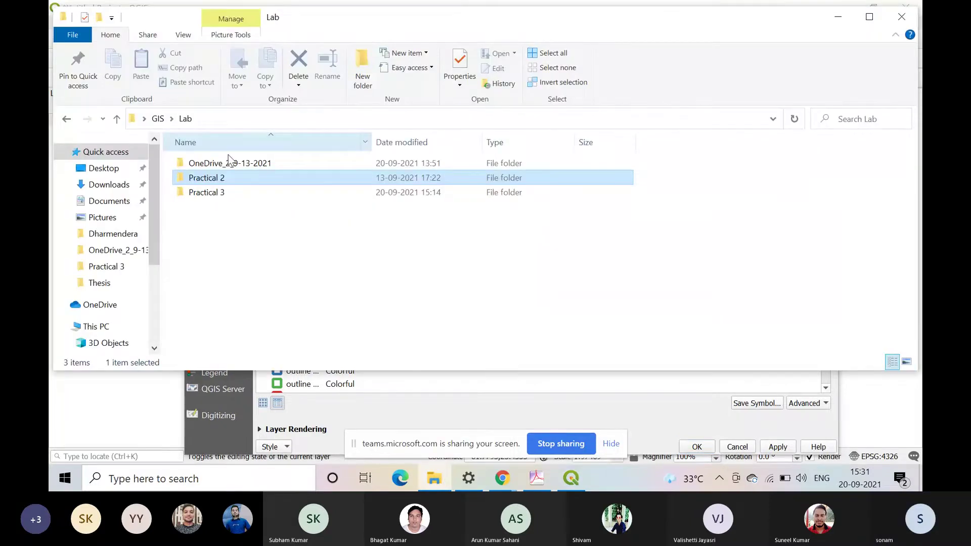
pyautogui.doubleClick(226, 192)
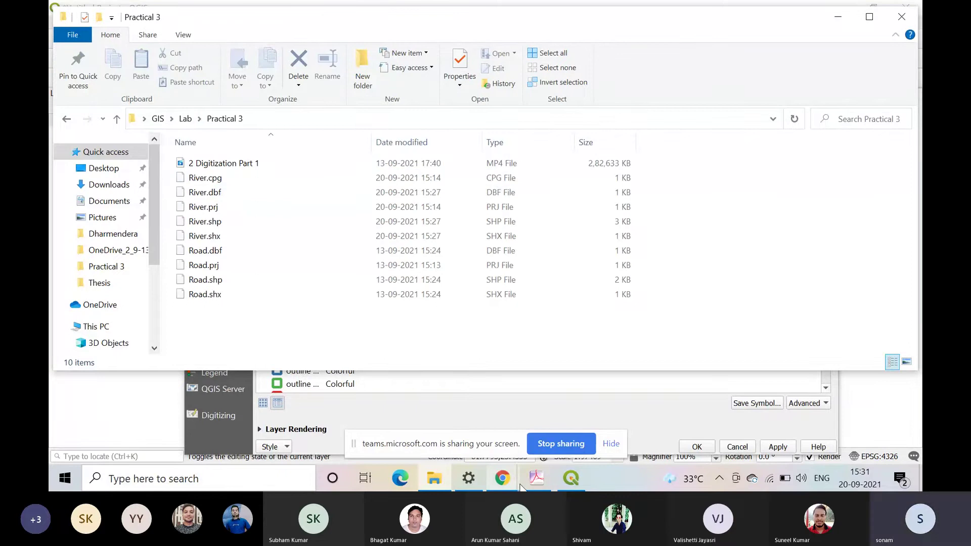
pyautogui.click(570, 478)
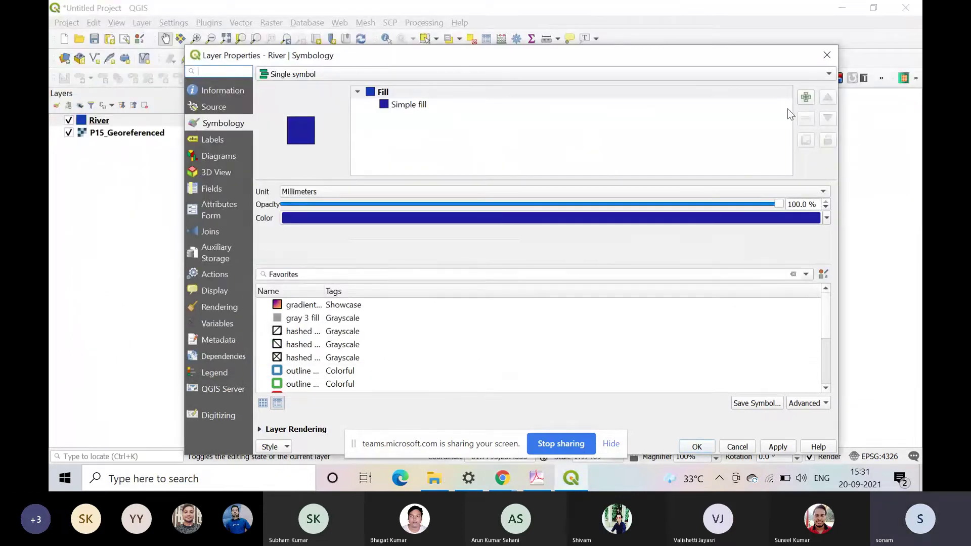
pyautogui.click(825, 56)
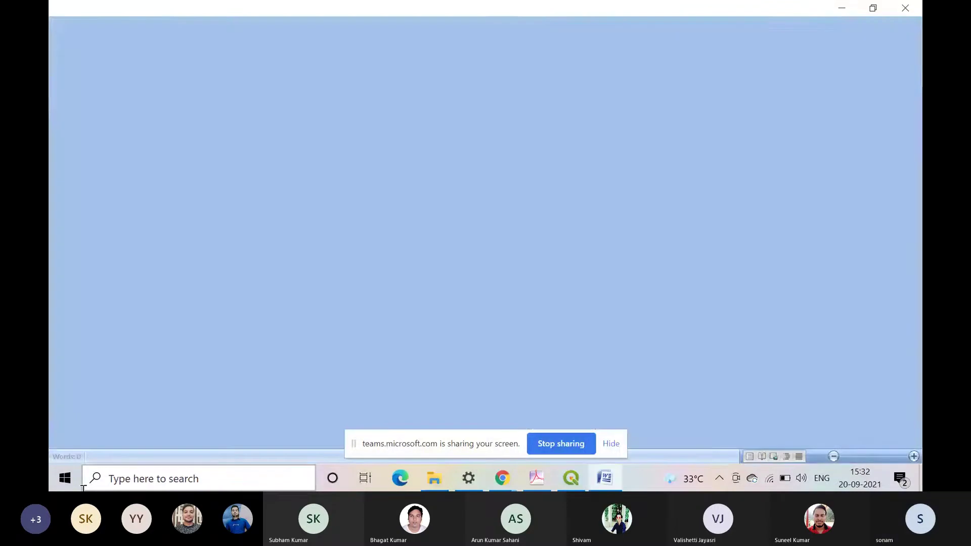
# Step: Insert a table with three columns and five rows in a blank Word document
pyautogui.click(128, 25)
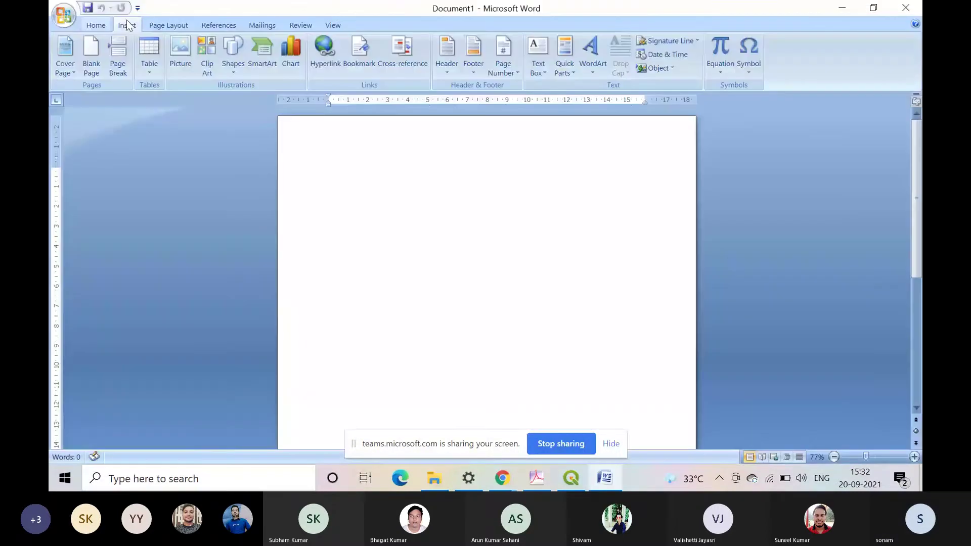
pyautogui.click(149, 63)
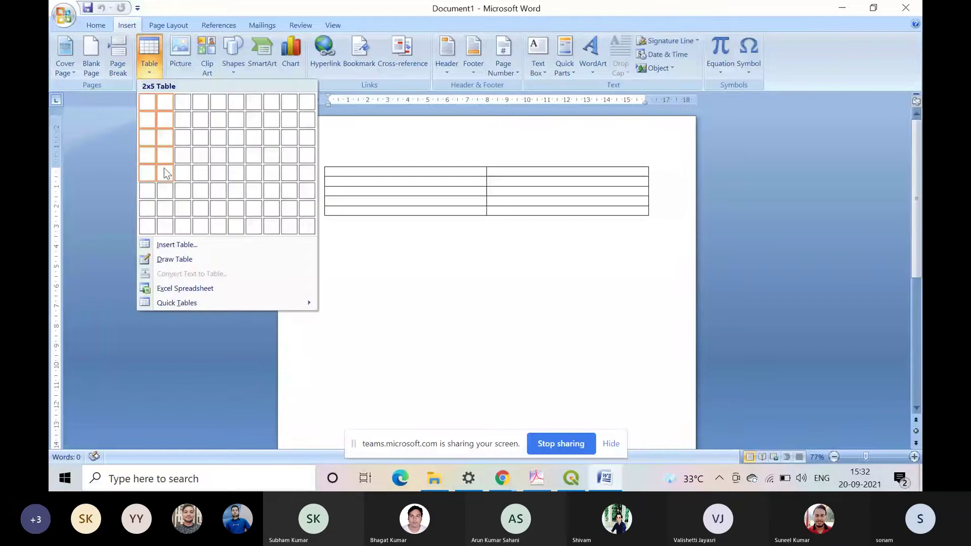
pyautogui.click(183, 174)
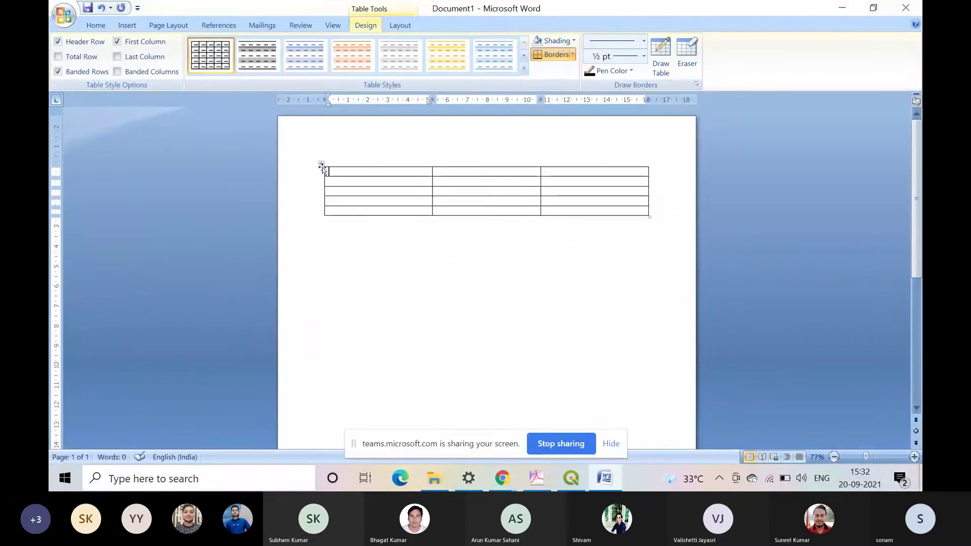
# Step: Format the whole table's text as 26 pt bold
pyautogui.click(321, 165)
pyautogui.click(95, 24)
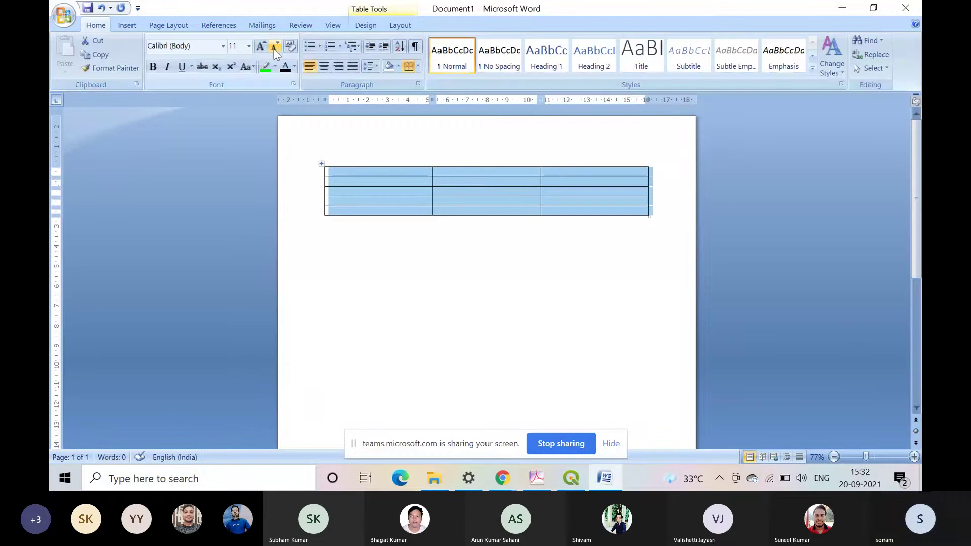
pyautogui.click(261, 47)
pyautogui.doubleClick(263, 48)
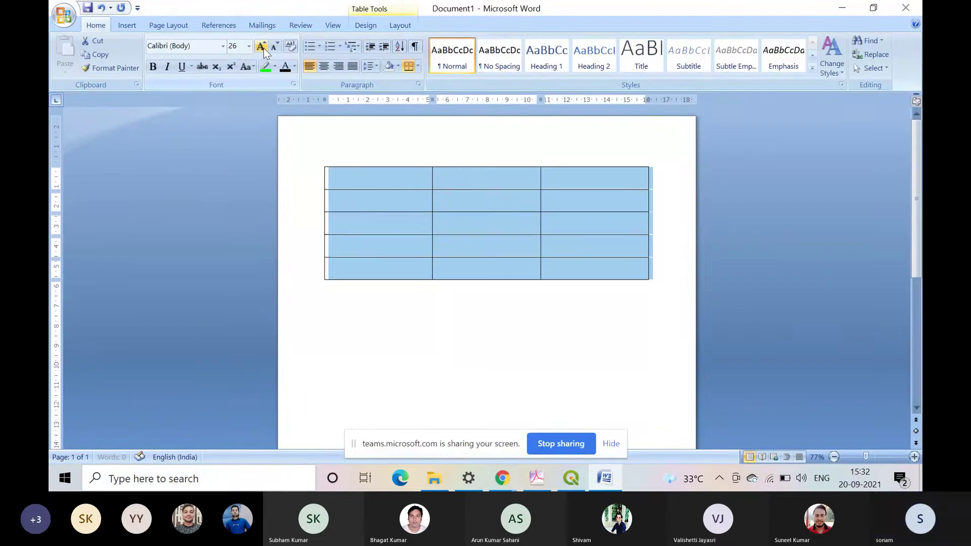
# Step: Merge the three cells of the table's first row and enter the heading Point
pyautogui.click(379, 178)
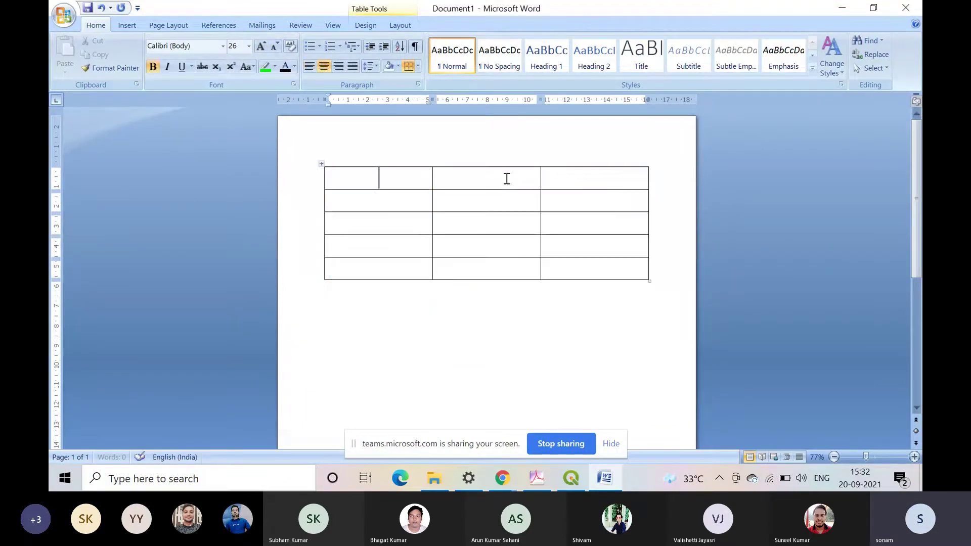
pyautogui.moveTo(506, 179); pyautogui.dragTo(399, 27)
pyautogui.click(400, 26)
pyautogui.click(302, 56)
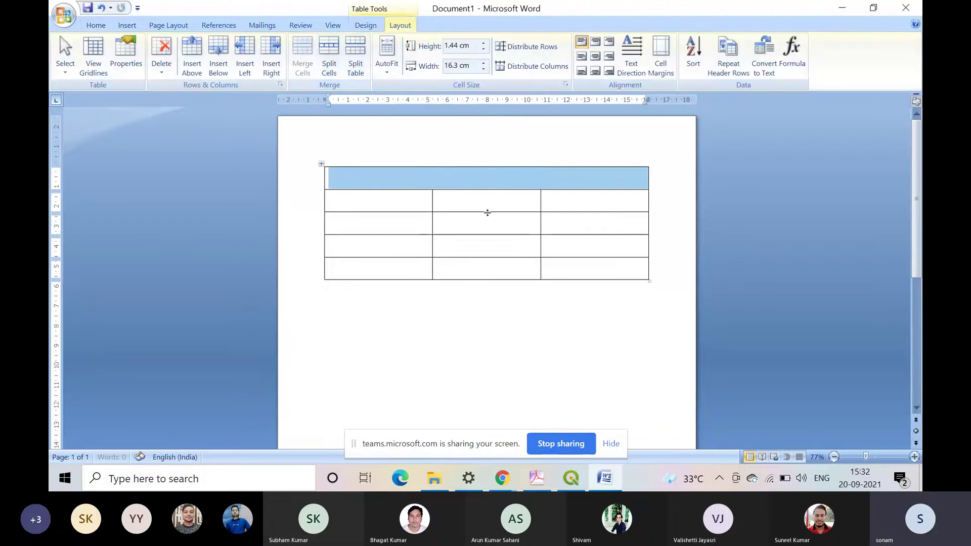
pyautogui.click(420, 184)
pyautogui.write('Point')
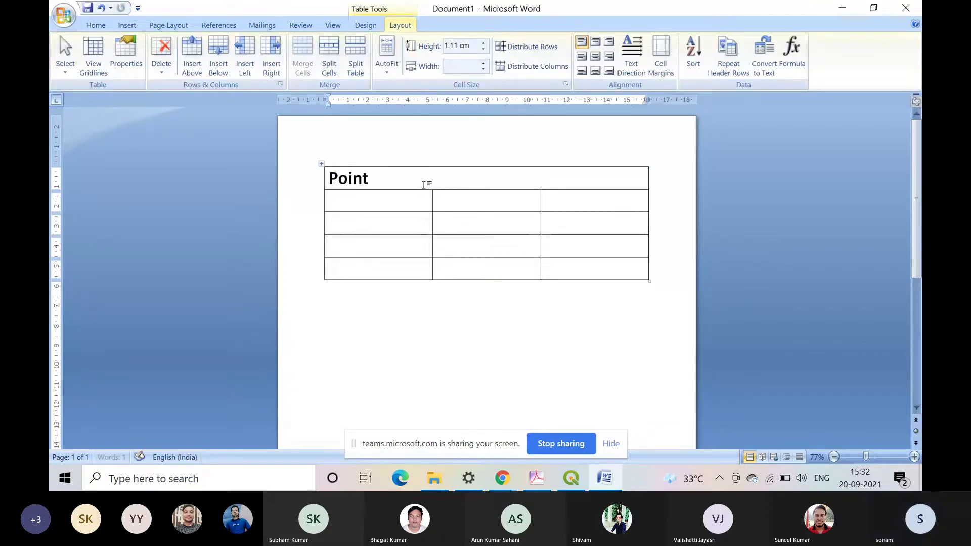
# Step: Fill the first row under the Point heading with 1), Trees and 25
pyautogui.click(383, 206)
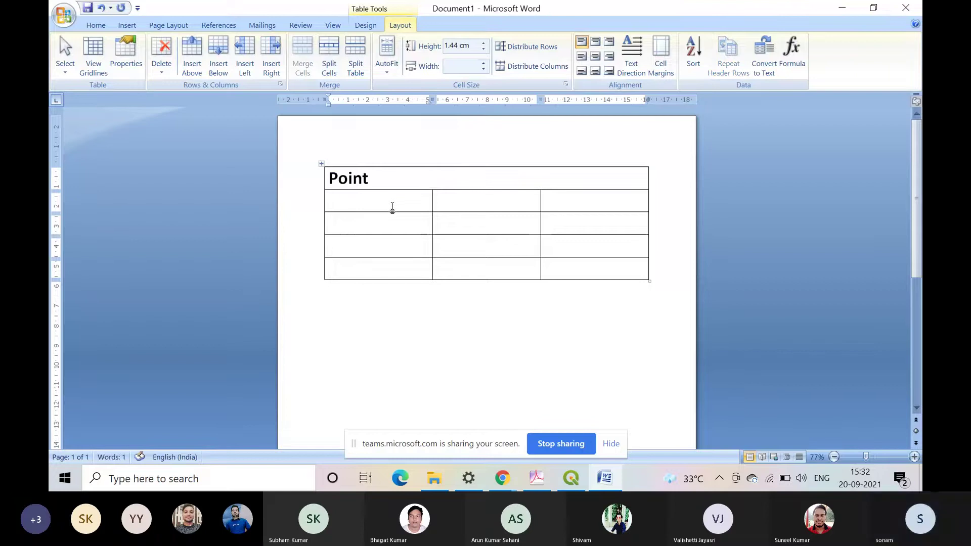
pyautogui.write('1')
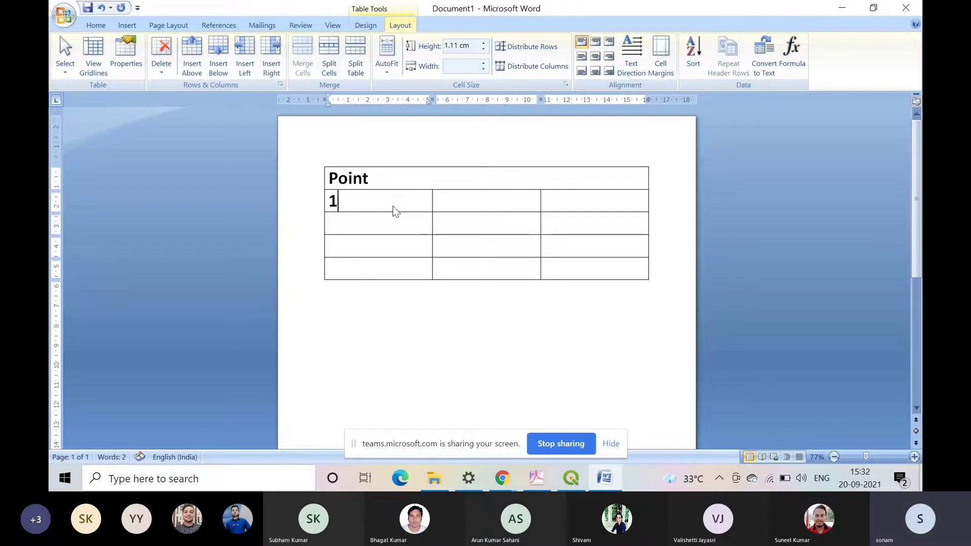
pyautogui.write(')')
pyautogui.press('Tab')
pyautogui.write('Trees')
pyautogui.press('Tab')
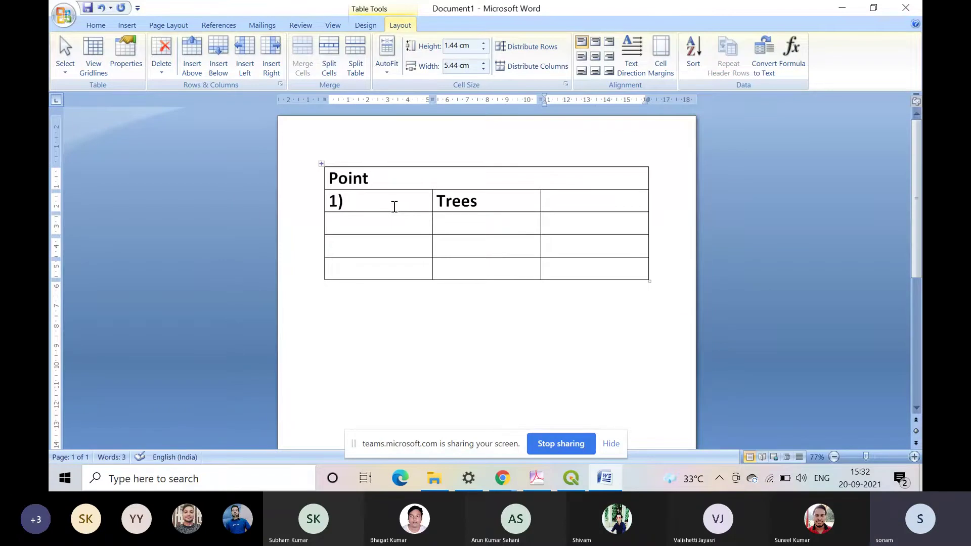
pyautogui.write('25')
# Step: Fill the second row under the Point heading with 2), Religious_Places and 25
pyautogui.click(377, 229)
pyautogui.write('2)')
pyautogui.press('Tab')
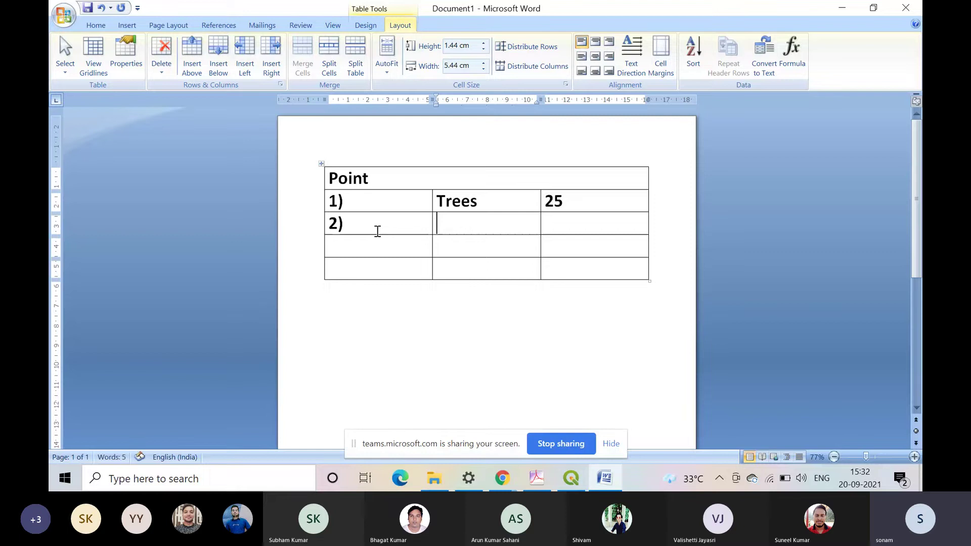
pyautogui.write('Regious')
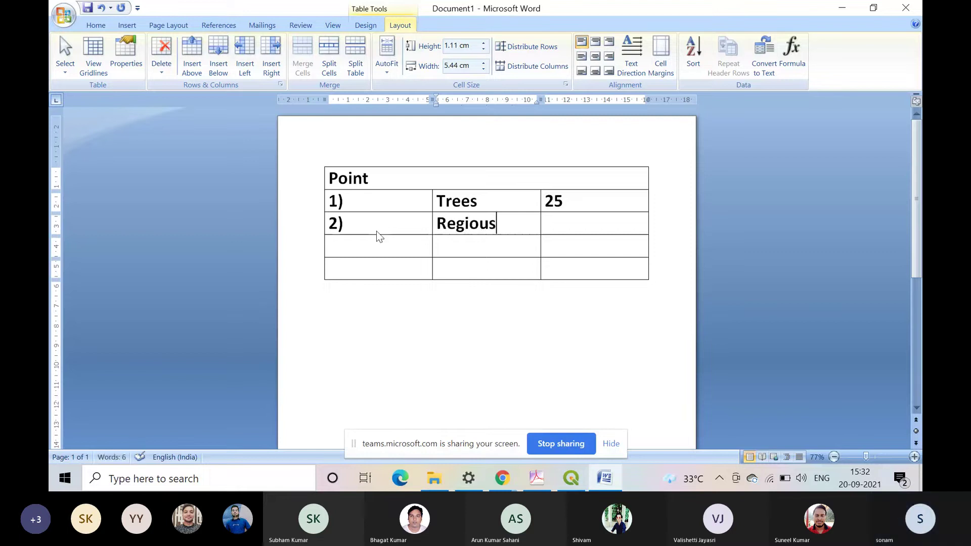
pyautogui.click(377, 230)
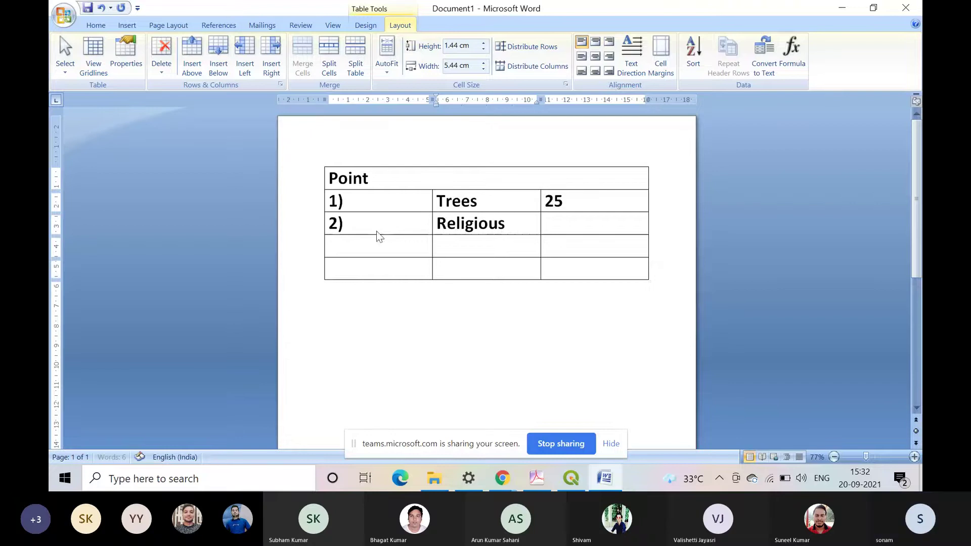
pyautogui.press('Right')
pyautogui.press('Right')
pyautogui.press('Right')
pyautogui.press('Right')
pyautogui.press('Right')
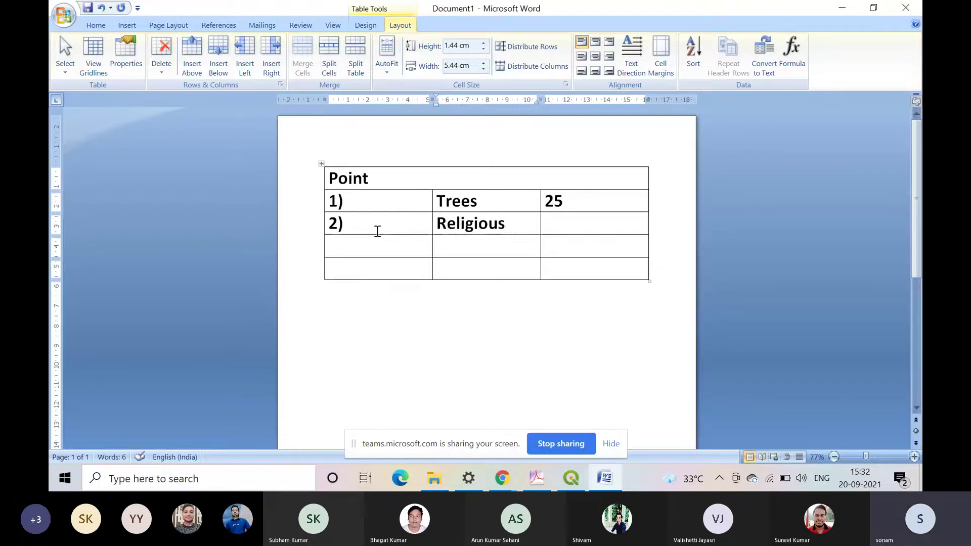
pyautogui.write('_')
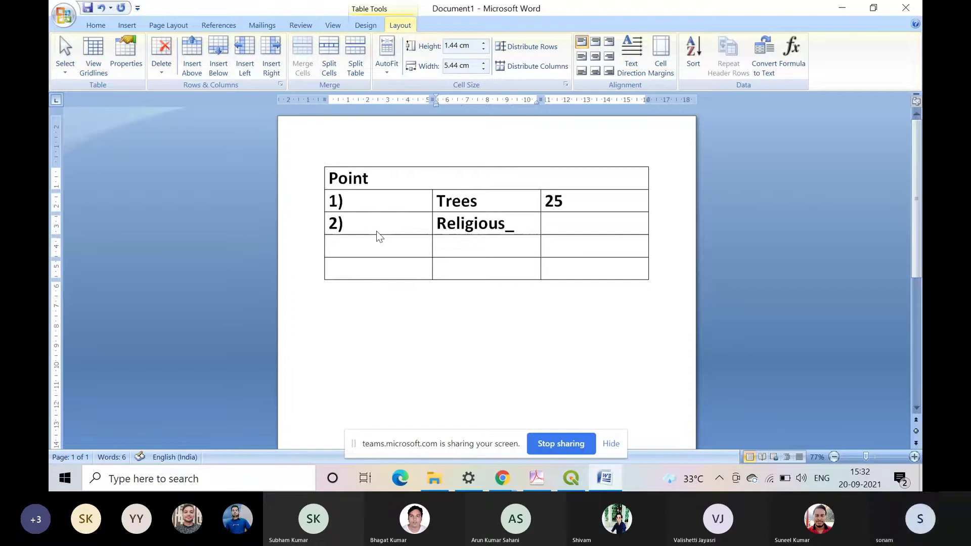
pyautogui.write('Places')
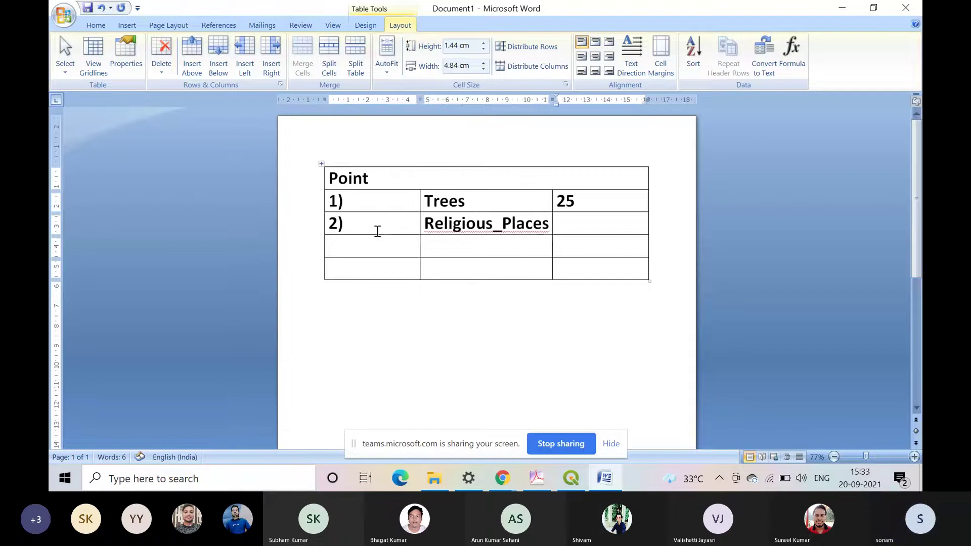
pyautogui.press('Tab')
pyautogui.write('25')
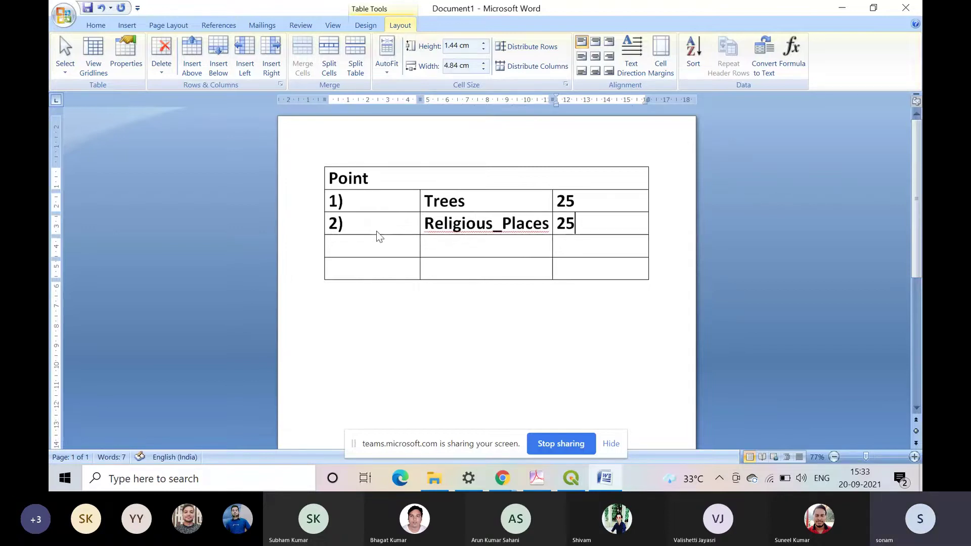
# Step: Fill the third row under the Point heading with 3), Hut and 25
pyautogui.press('Tab')
pyautogui.write('3)')
pyautogui.press('Tab')
pyautogui.write('Hut')
pyautogui.press('Tab')
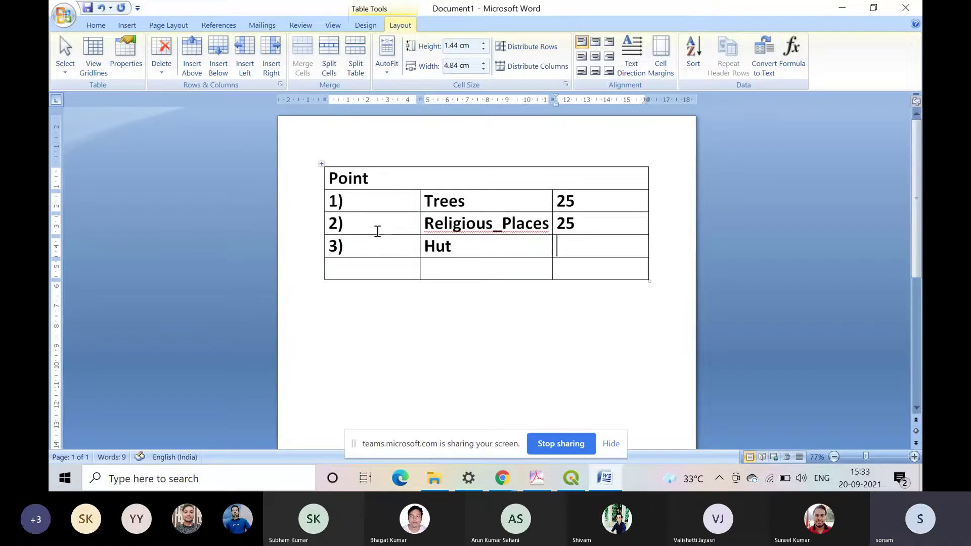
pyautogui.write('25')
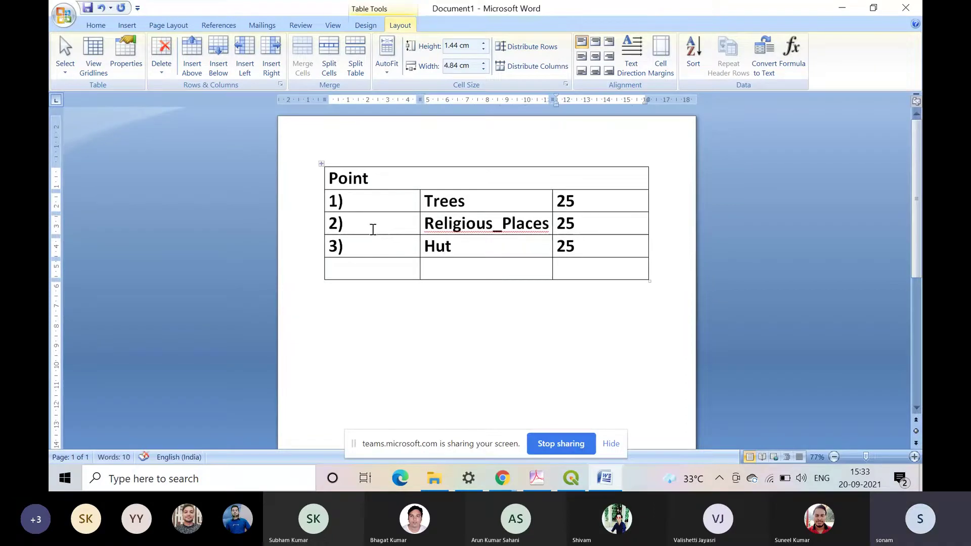
# Step: Add three blank rows at the end of the table
pyautogui.press('Tab')
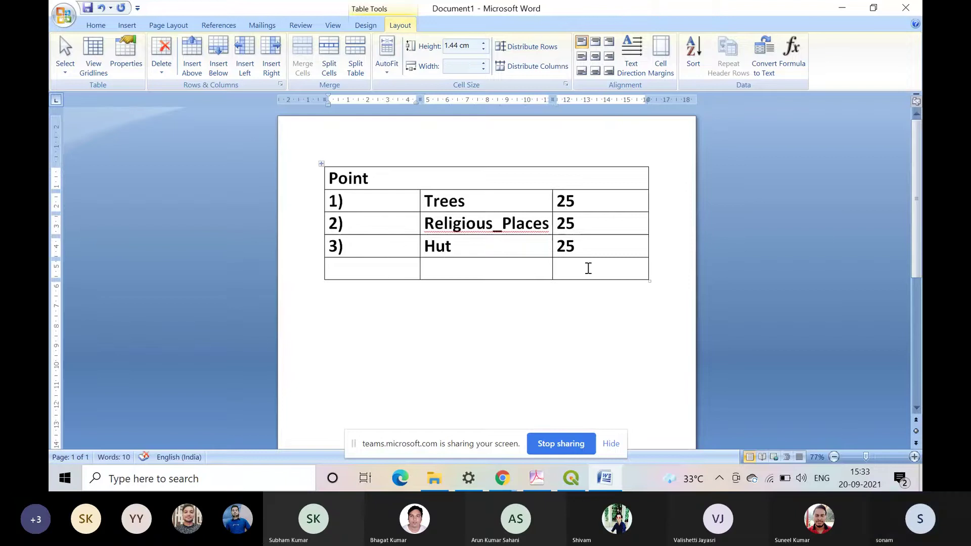
pyautogui.press('F4')
pyautogui.press('F4')
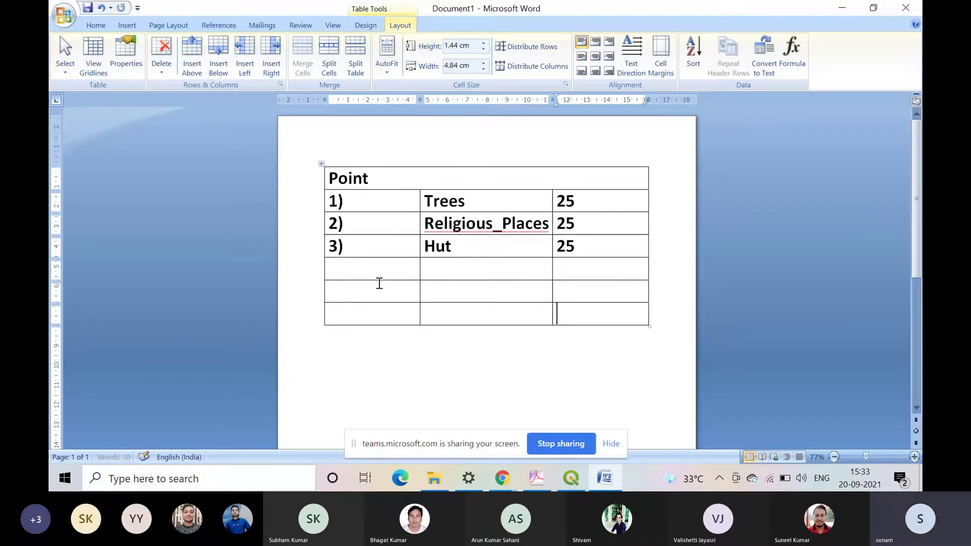
pyautogui.press('F4')
# Step: Merge the three cells of the row below Hut and enter the heading Polyline
pyautogui.keyDown('shift'); pyautogui.click(559, 273); pyautogui.keyUp('shift')
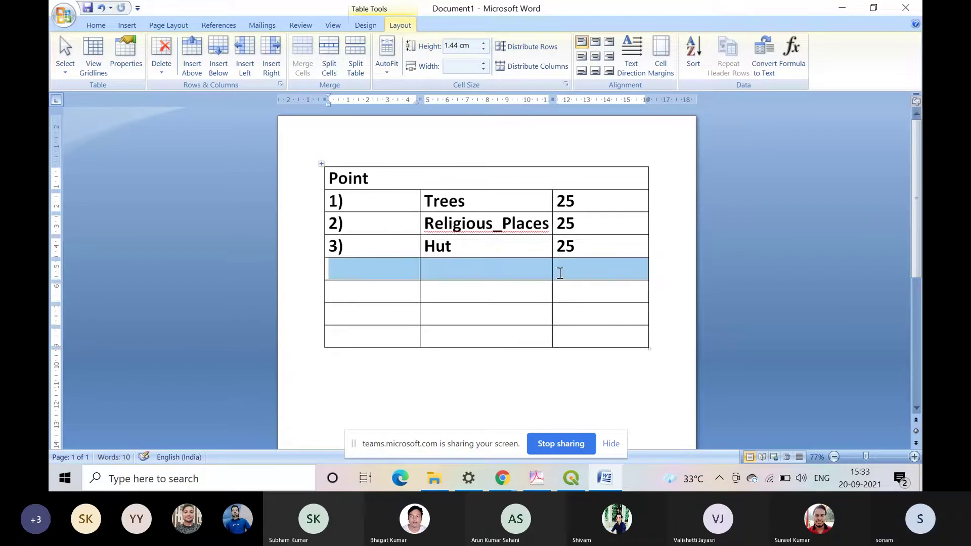
pyautogui.click(306, 53)
pyautogui.click(396, 272)
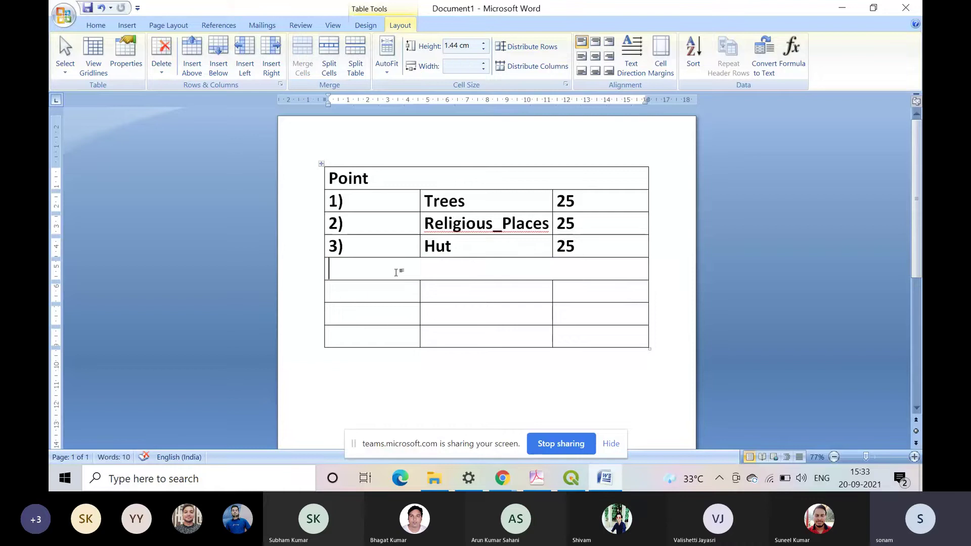
pyautogui.write('Pol')
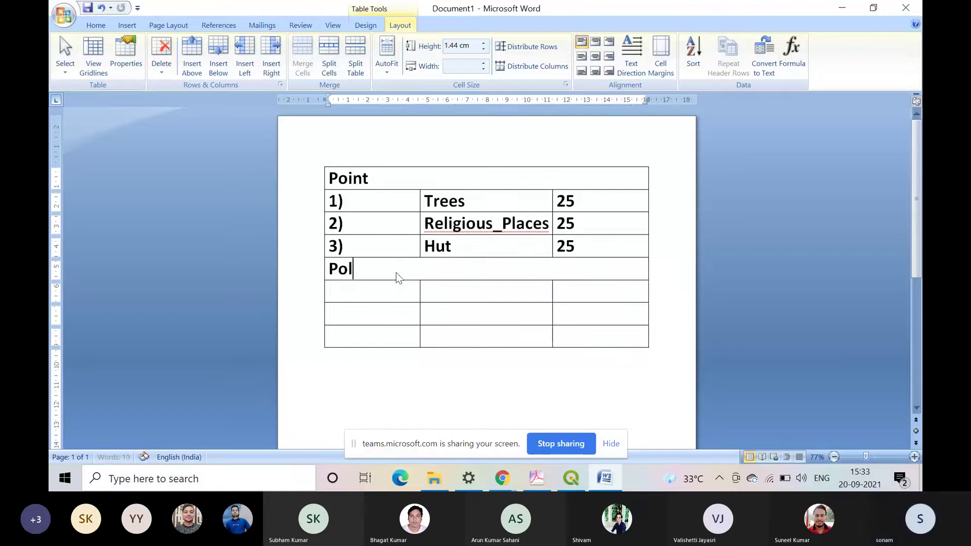
pyautogui.write('yline')
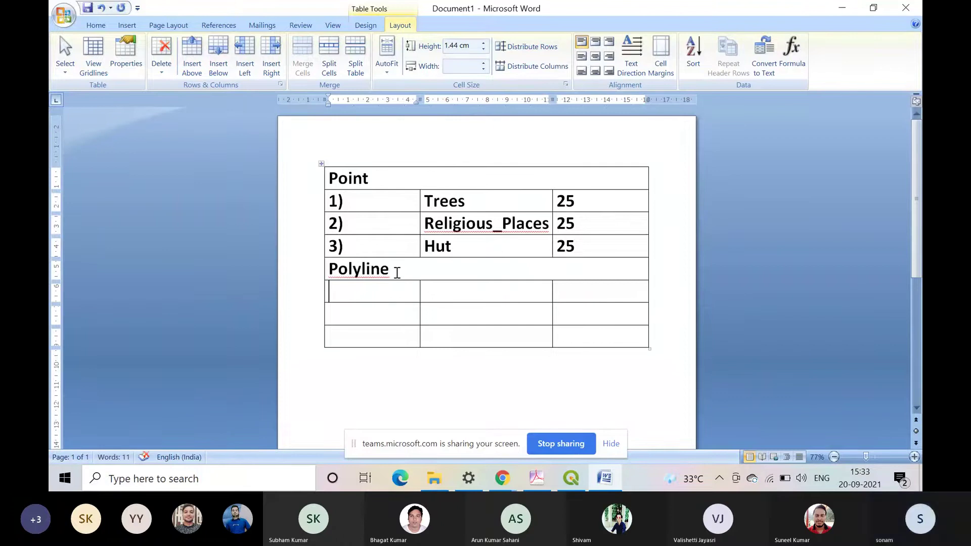
# Step: Fill the first row under the Polyline heading with 1), Road and 3
pyautogui.write('1)')
pyautogui.press('capslock')
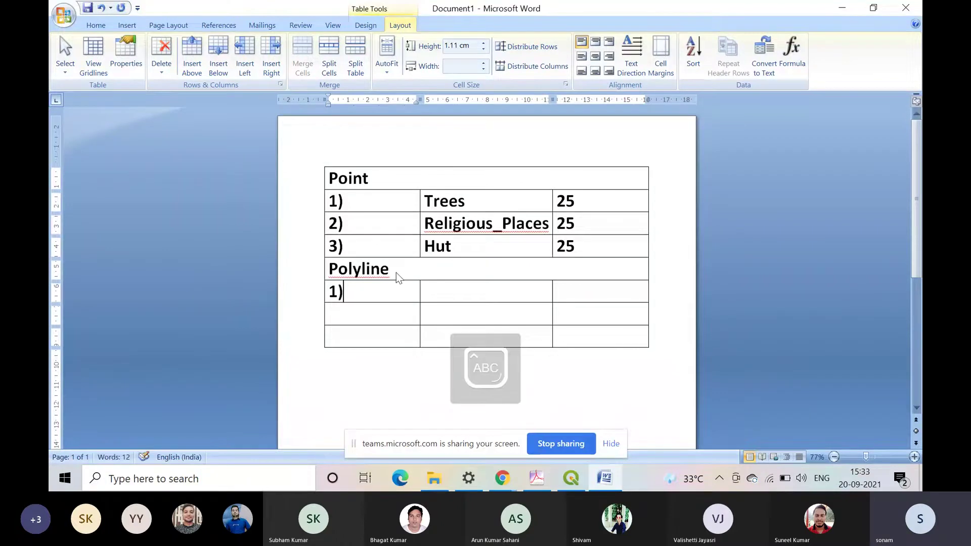
pyautogui.press('capslock')
pyautogui.press('Tab')
pyautogui.write('R')
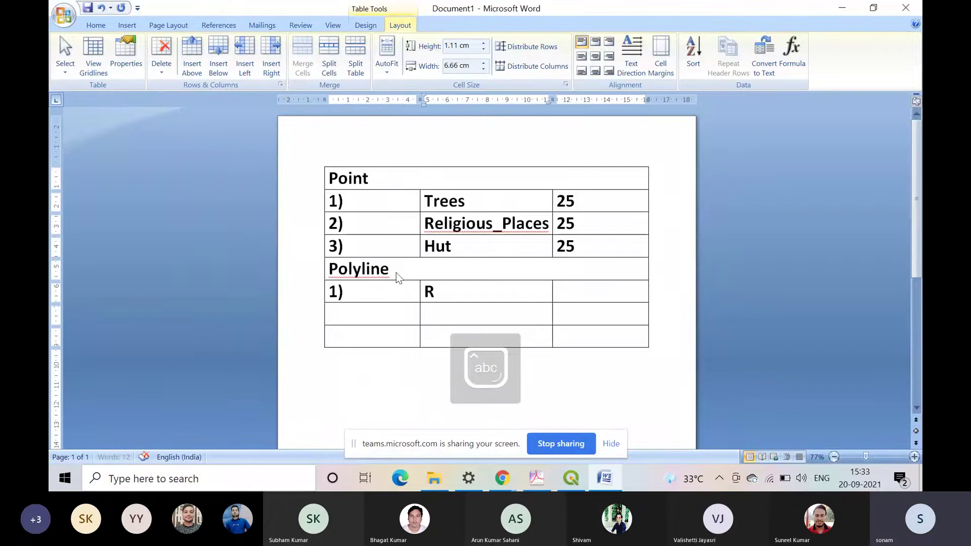
pyautogui.write('oad')
pyautogui.press('Tab')
pyautogui.write('3')
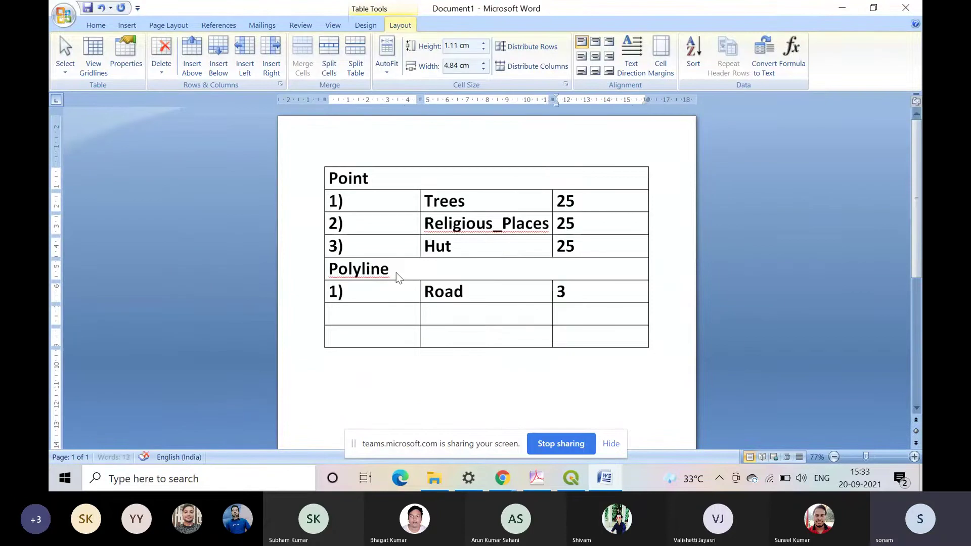
# Step: Fill the second row under the Polyline heading with 2), Railway_line and 2
pyautogui.press('Tab')
pyautogui.write('2)')
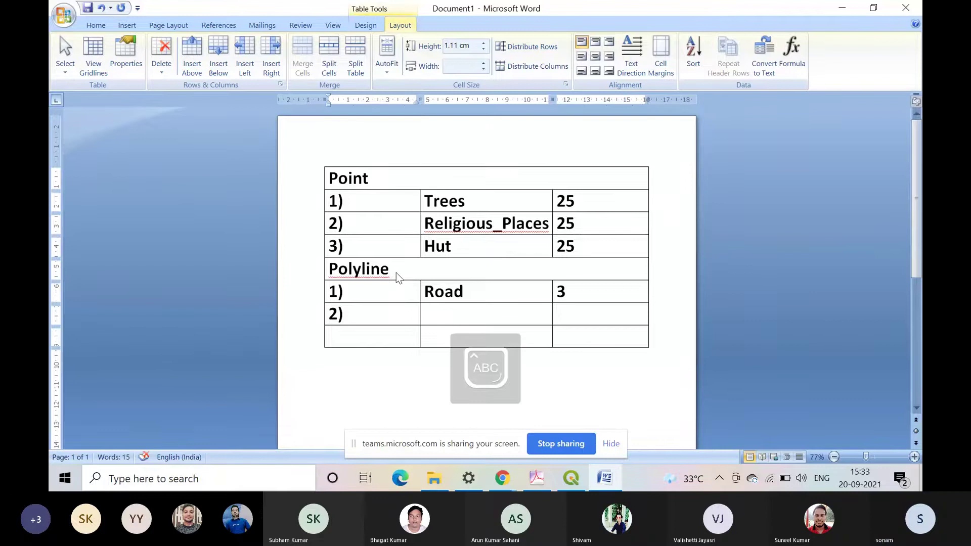
pyautogui.press('Tab')
pyautogui.write('Railway')
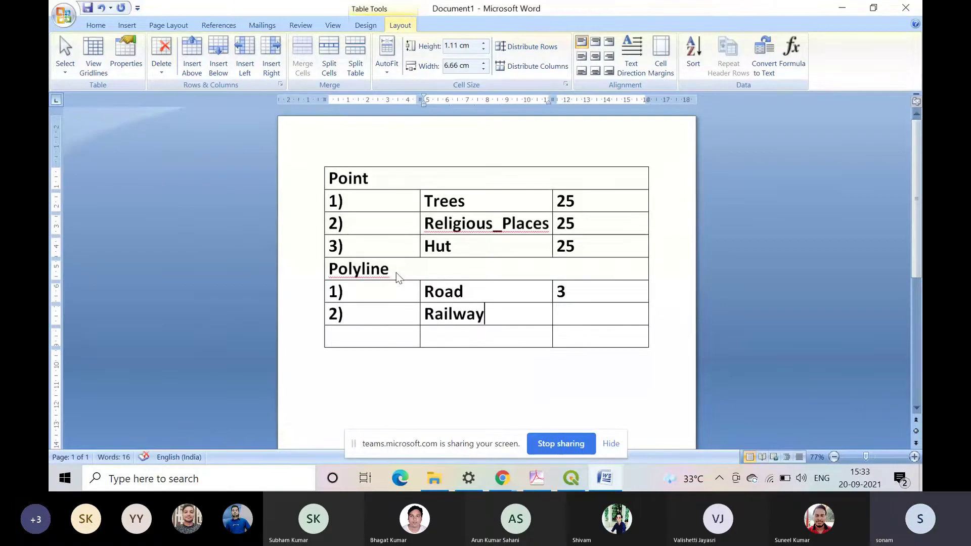
pyautogui.write('_line')
pyautogui.press('Tab')
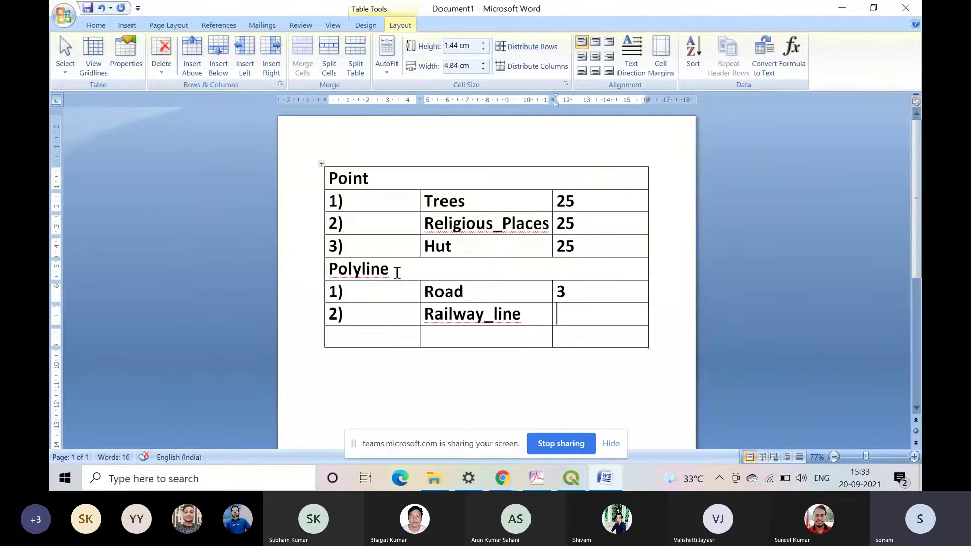
pyautogui.write('2')
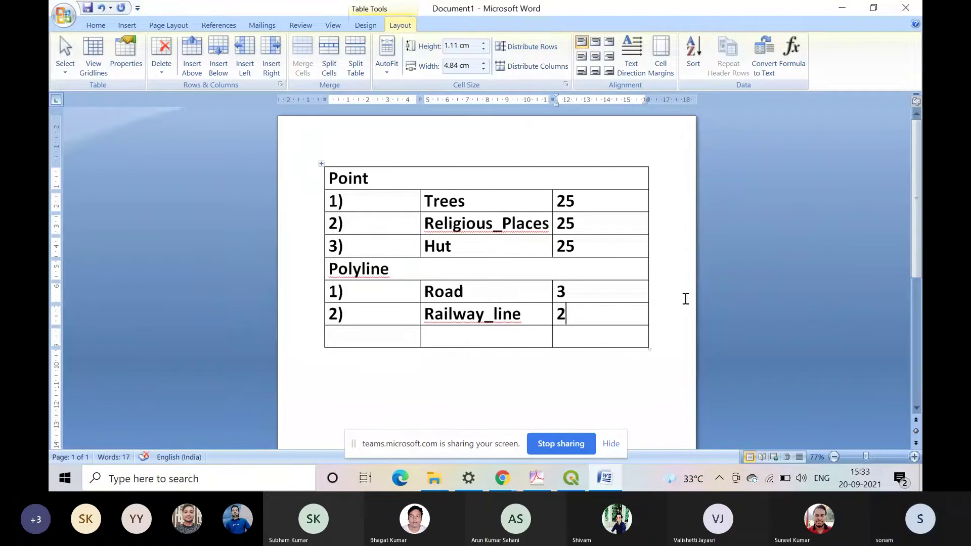
# Step: Add two more blank rows at the end of the table, below the empty row under Railway_line
pyautogui.click(588, 336)
pyautogui.press('Tab')
pyautogui.press('Tab')
pyautogui.press('Tab')
pyautogui.press('Tab')
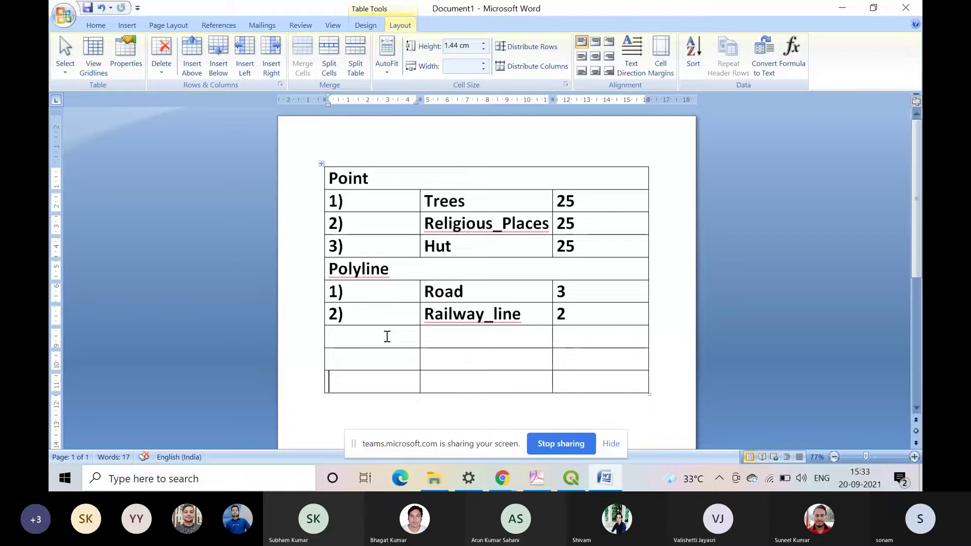
# Step: Merge the three cells of the row below Railway_line and enter the heading Polygon
pyautogui.moveTo(387, 336); pyautogui.dragTo(456, 373)
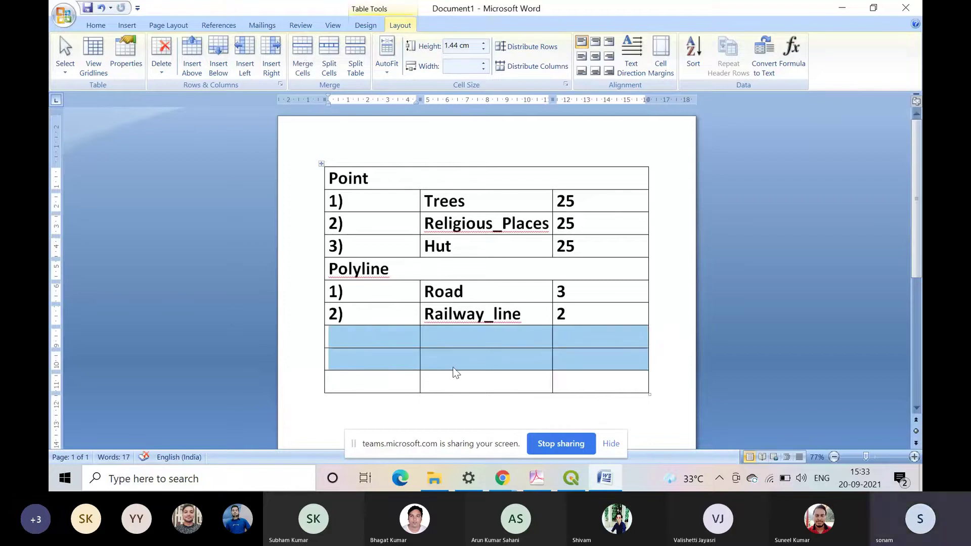
pyautogui.click(390, 340)
pyautogui.moveTo(389, 340); pyautogui.dragTo(602, 338)
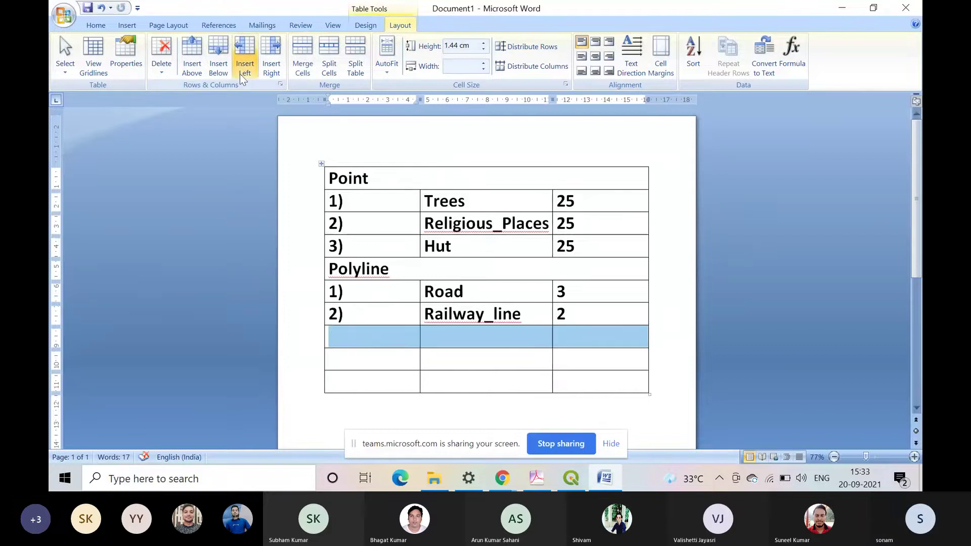
pyautogui.click(302, 56)
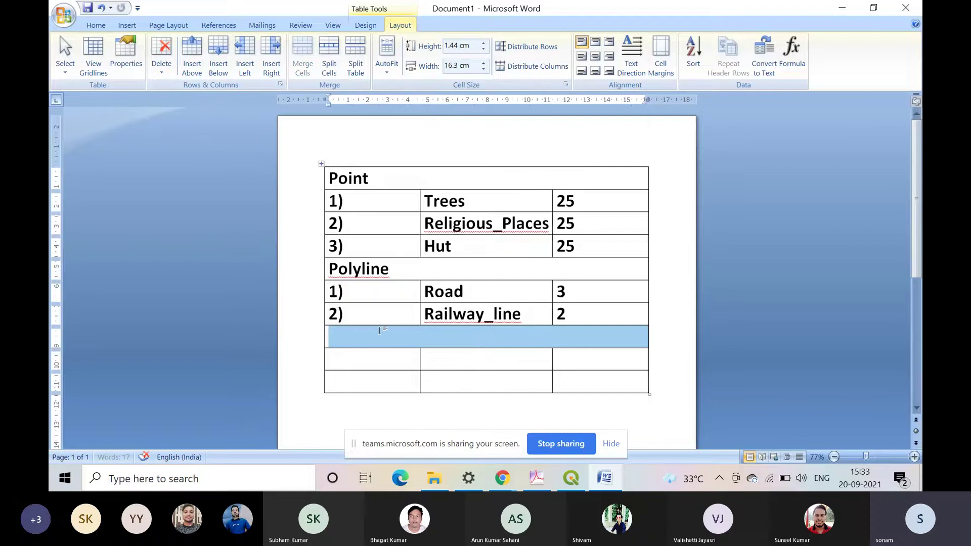
pyautogui.click(379, 330)
pyautogui.write('Poly')
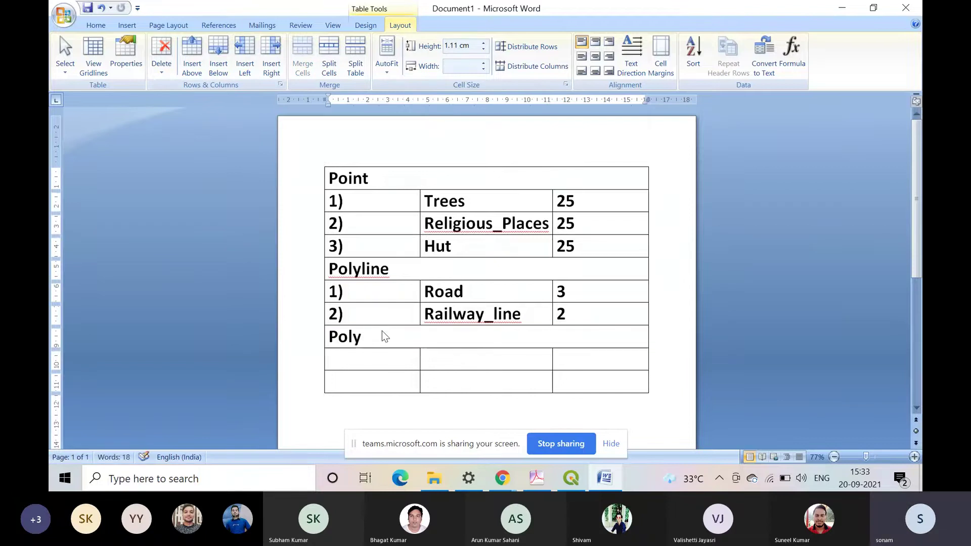
pyautogui.write('go')
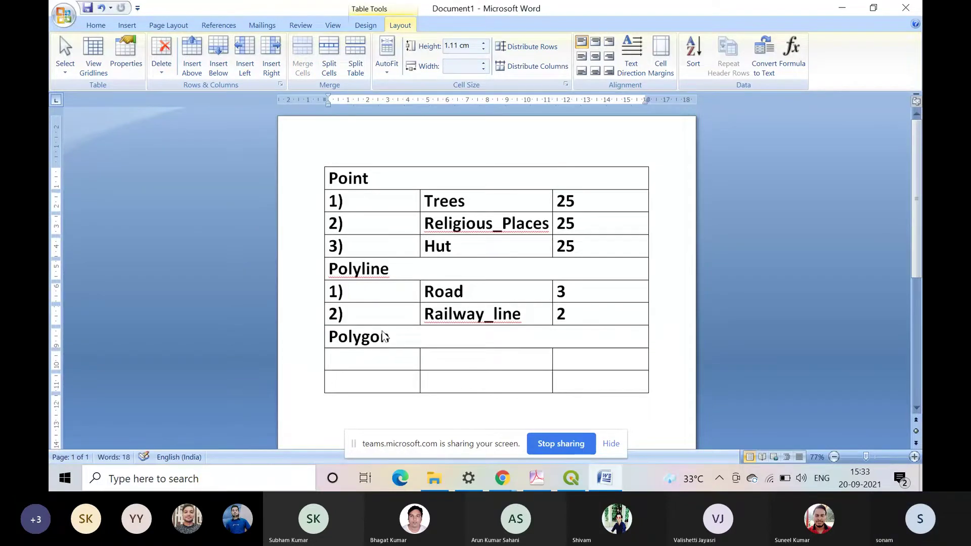
pyautogui.write('n')
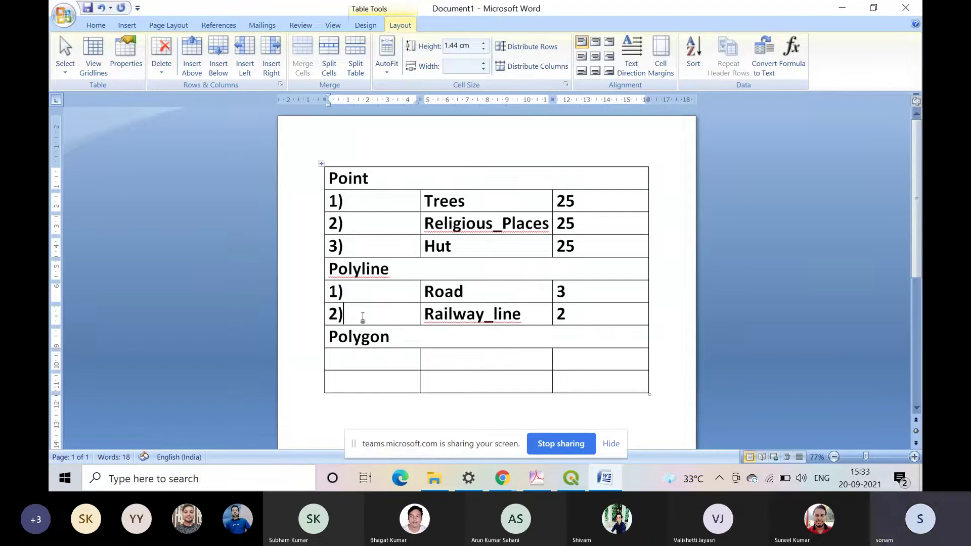
# Step: Fill the first row under the Polygon heading with 1), River and 2
pyautogui.click(372, 360)
pyautogui.write('1)')
pyautogui.press('Tab')
pyautogui.write('Rive')
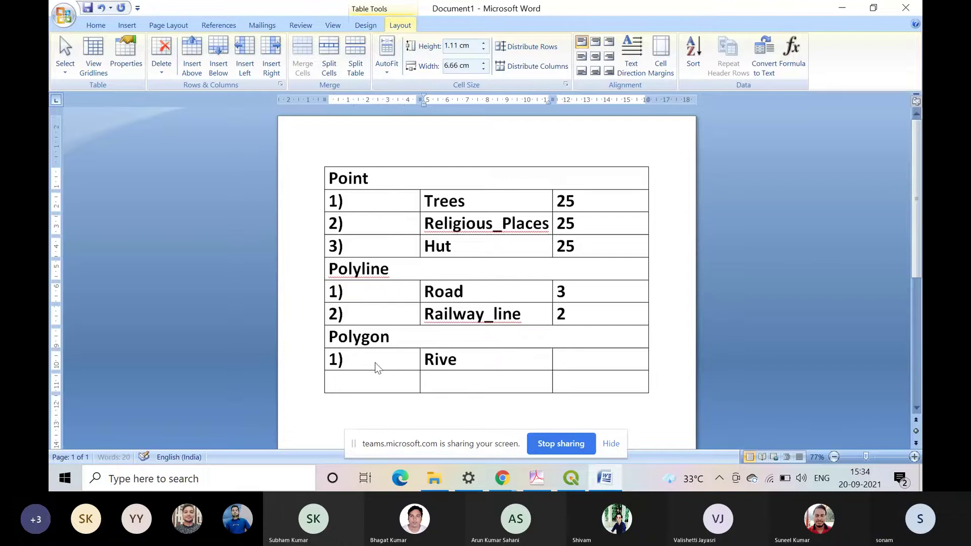
pyautogui.write('r')
pyautogui.press('Tab')
pyautogui.write('2')
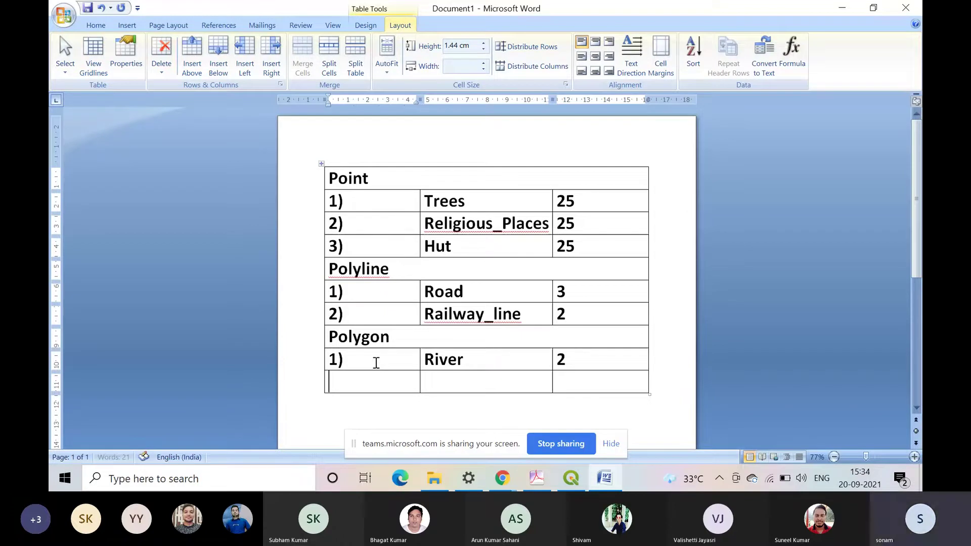
# Step: Number the empty row below River as 2)
pyautogui.press('Tab')
pyautogui.write('3)')
pyautogui.hotkey('shift', 'Tab')
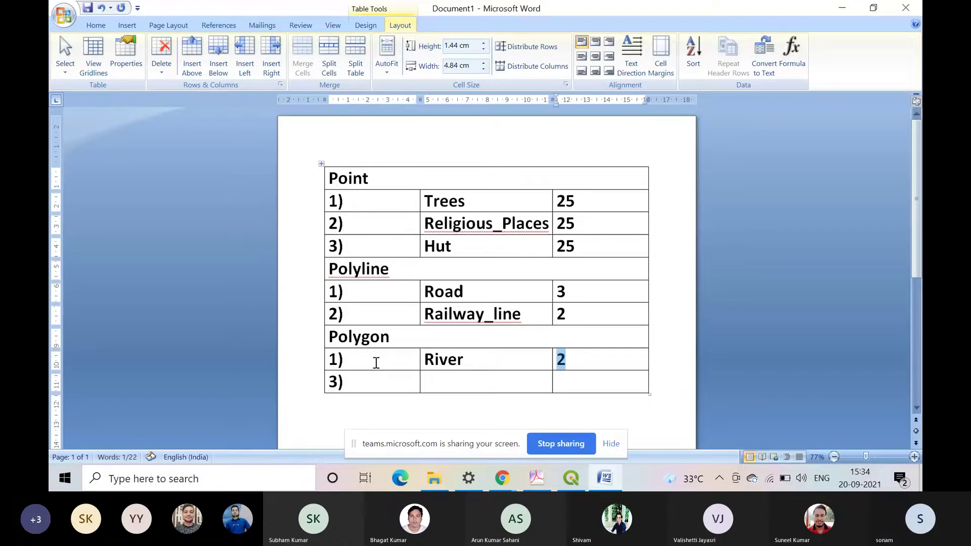
pyautogui.press('Tab')
pyautogui.write('2)')
# Step: Complete the second Polygon row with Urban_settelment and 1, and add another row numbered 3 below it
pyautogui.click(446, 385)
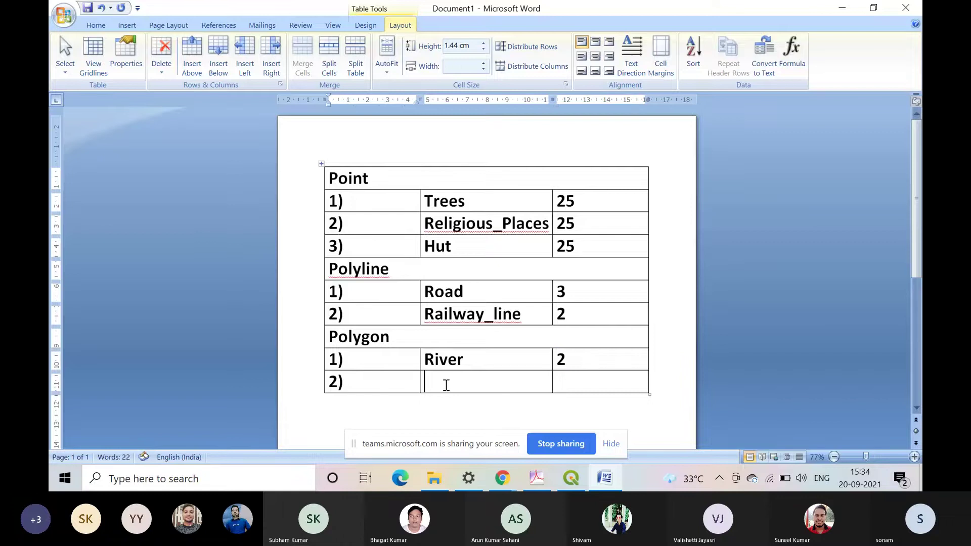
pyautogui.write('Urban_')
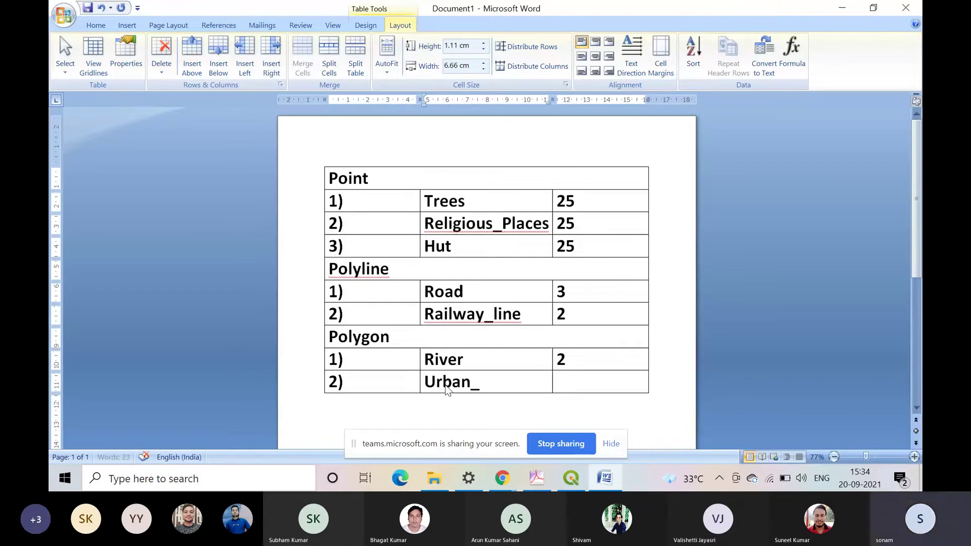
pyautogui.write('settelment')
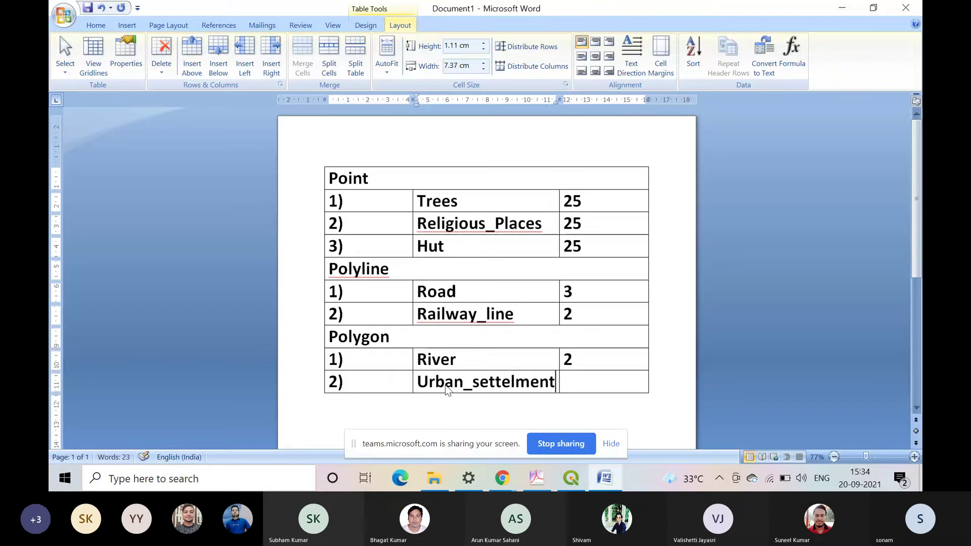
pyautogui.click(587, 380)
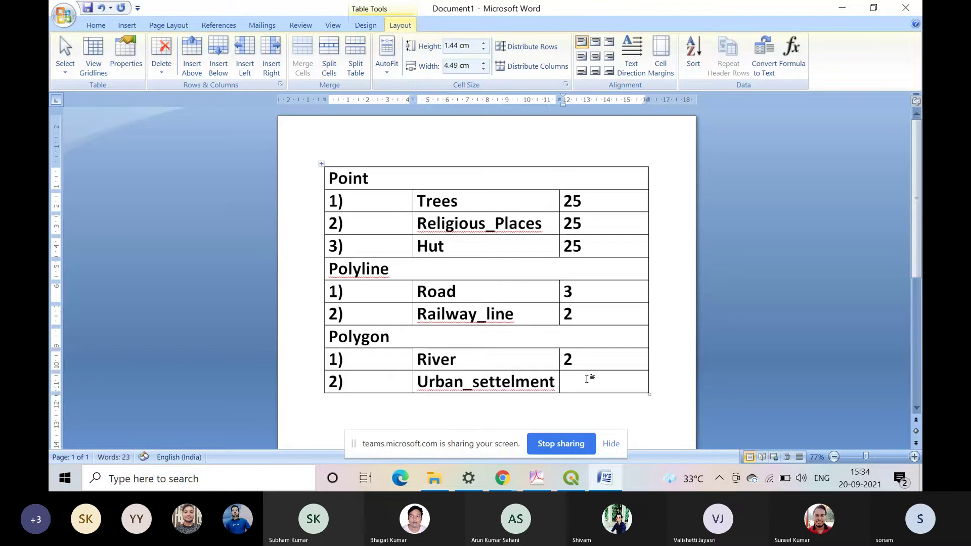
pyautogui.write('1')
pyautogui.press('Tab')
pyautogui.write('3')
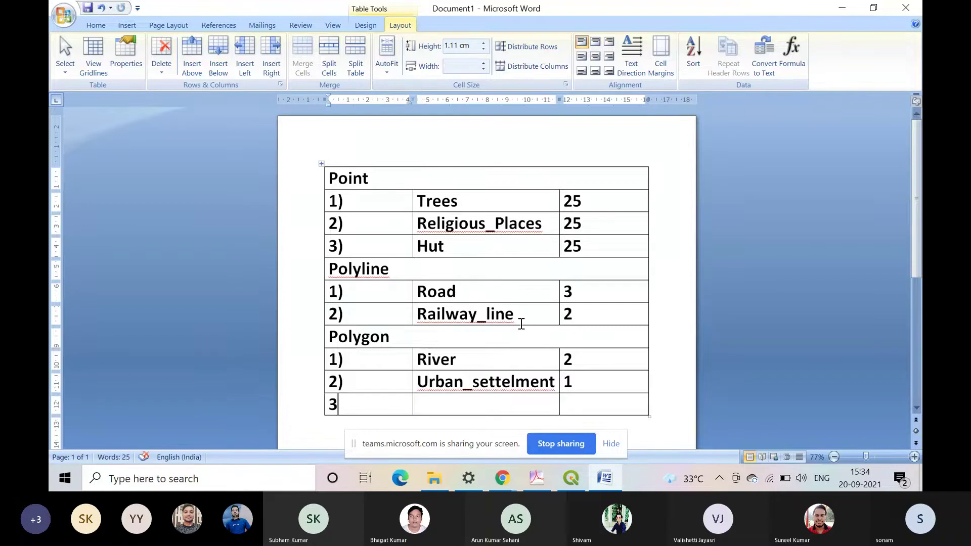
# Step: Switch to QGIS to view the whole georeferenced map with its River layer, and return to the Word table
pyautogui.click(571, 478)
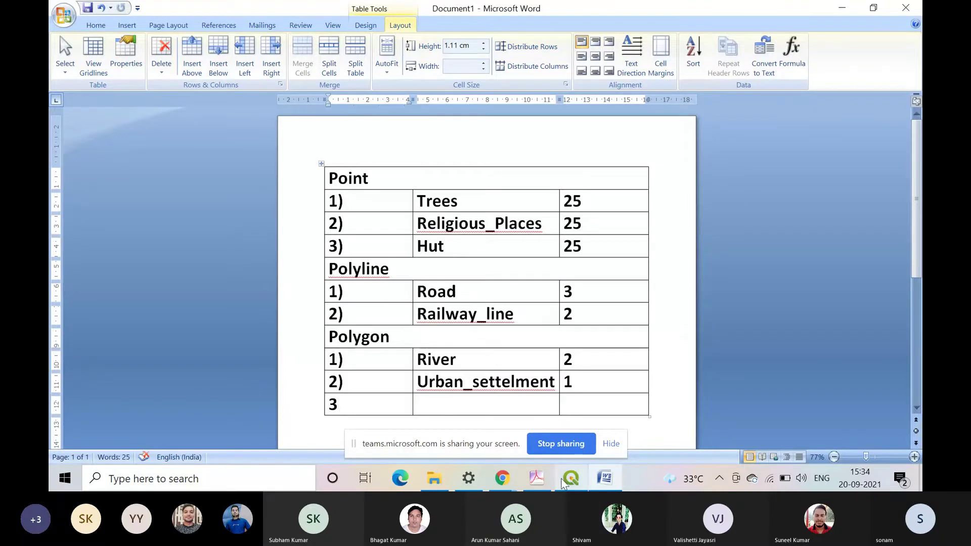
pyautogui.scroll(-2, 470, 335)
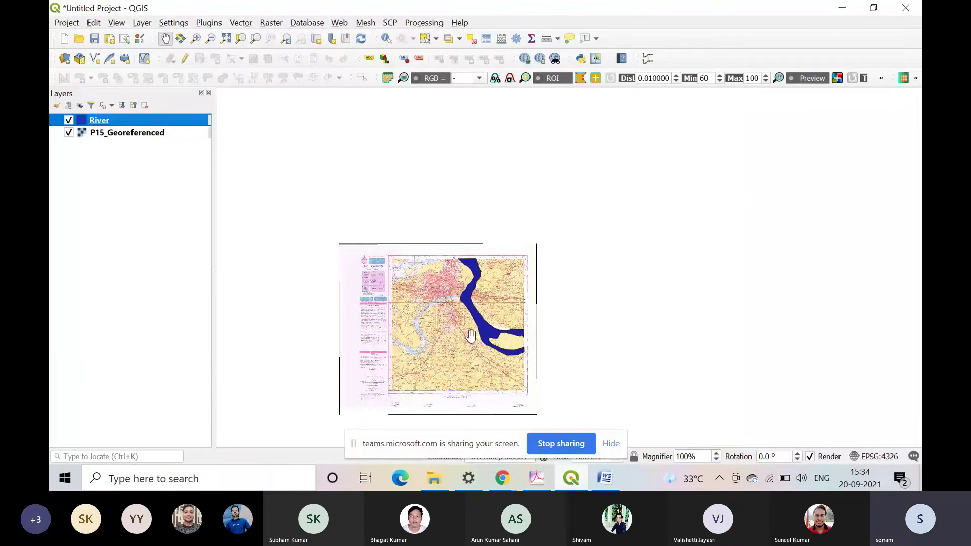
pyautogui.scroll(2, 470, 335)
pyautogui.click(848, 7)
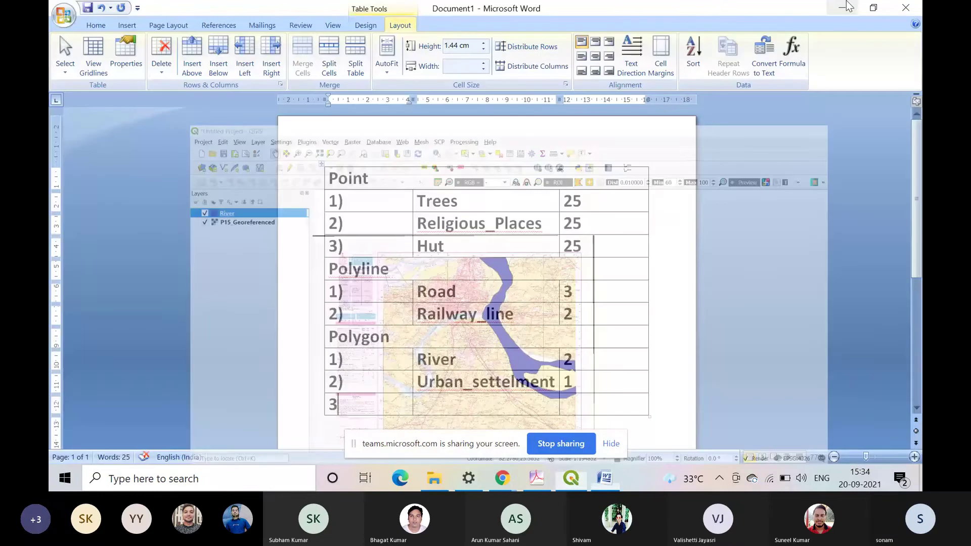
# Step: Cut the whole table, enter G44P14 on the first line, and paste the table back below it
pyautogui.click(321, 164)
pyautogui.press('BackSpace')
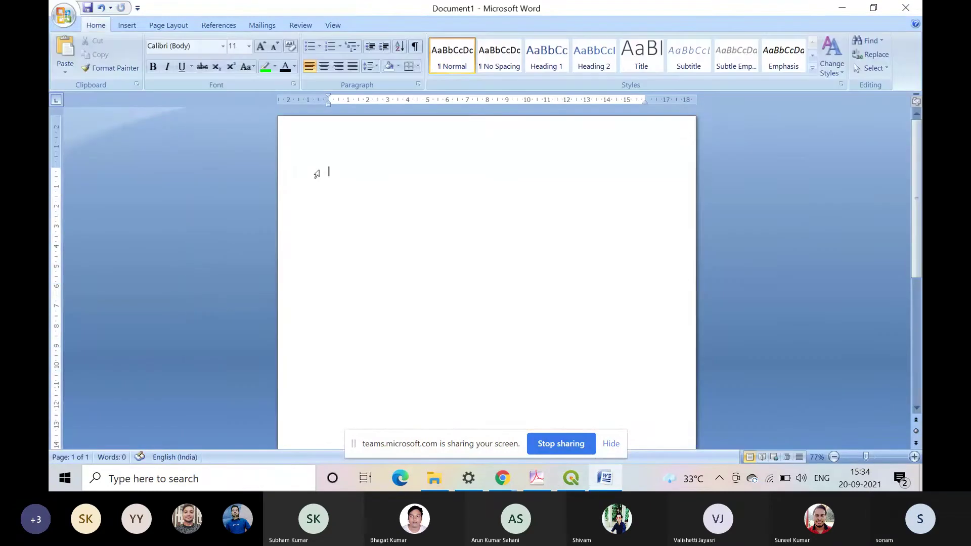
pyautogui.write('G44P14')
pyautogui.press('Return')
pyautogui.write('Point 1)\tTrees\t25 2)\tReligious_Places\t25 3)\tHut\t25 Polyline 1)\tRoad\t3 2)\tRailway_line\t2 Polygon 1)\tRiver\t2 2)\tUrban_settelment\t1 3')
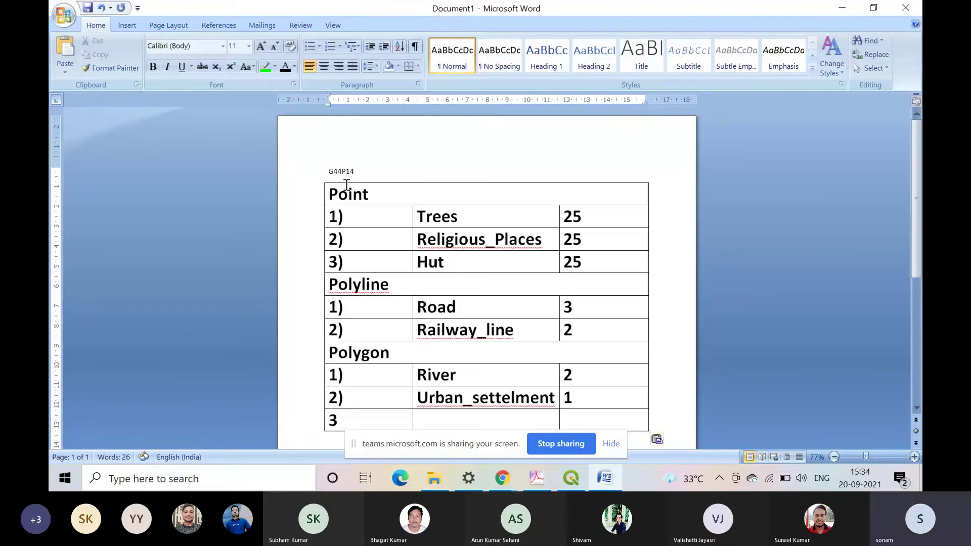
# Step: Copy the Point heading's formatting onto the G44P14 title with Format Painter and highlight the title in bright green
pyautogui.click(363, 195)
pyautogui.doubleClick(362, 195)
pyautogui.click(112, 68)
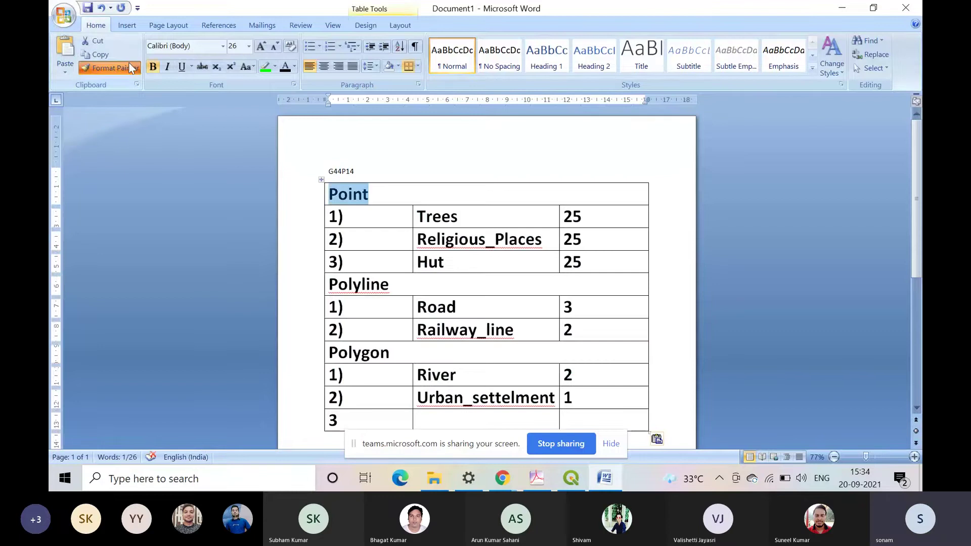
pyautogui.moveTo(328, 171); pyautogui.dragTo(396, 178)
pyautogui.click(673, 322)
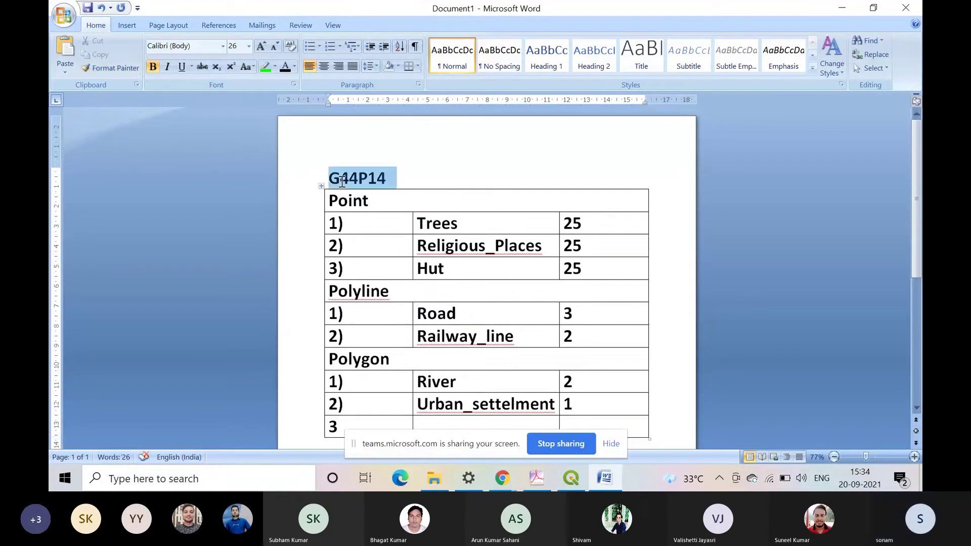
pyautogui.click(271, 65)
pyautogui.click(602, 301)
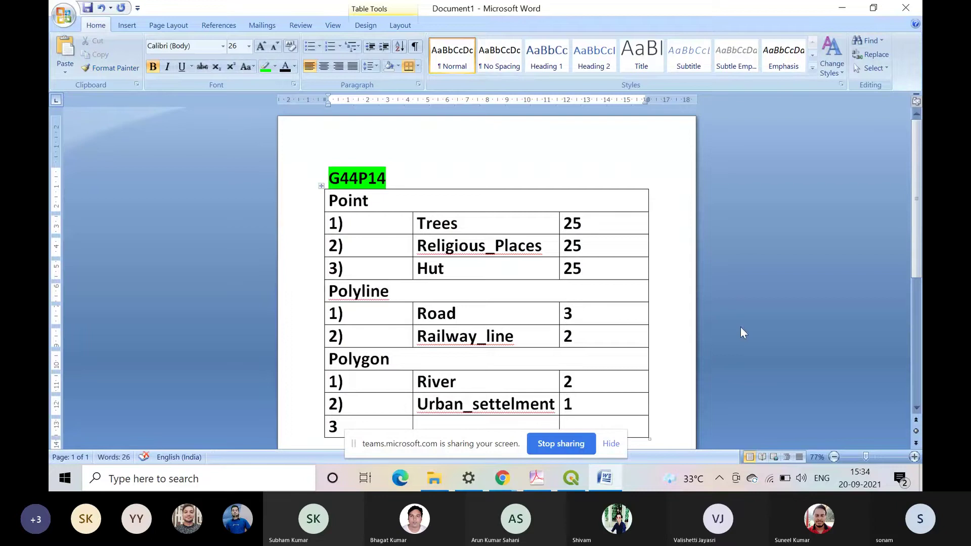
# Step: Show the document in full screen reading view and hide the screen-sharing notice
pyautogui.scroll(-1, 740, 326)
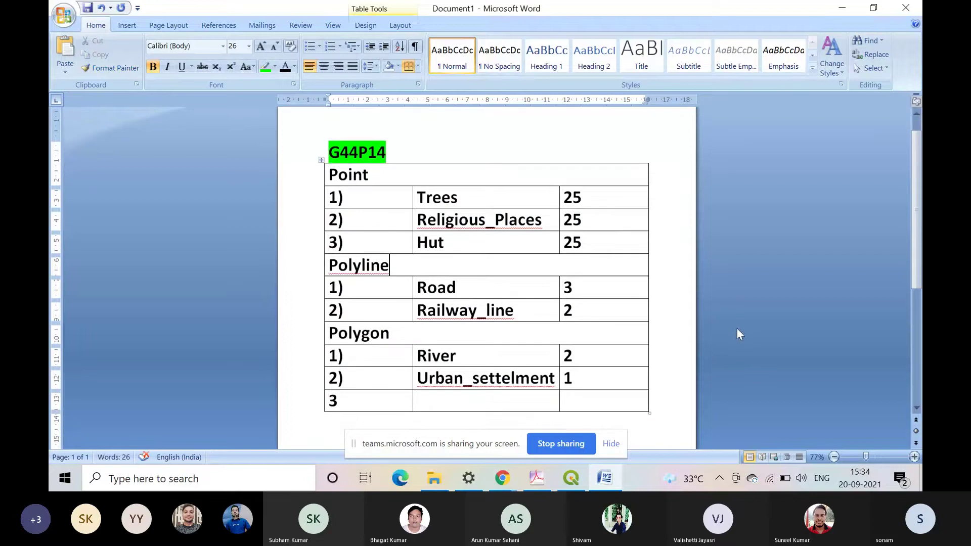
pyautogui.click(763, 455)
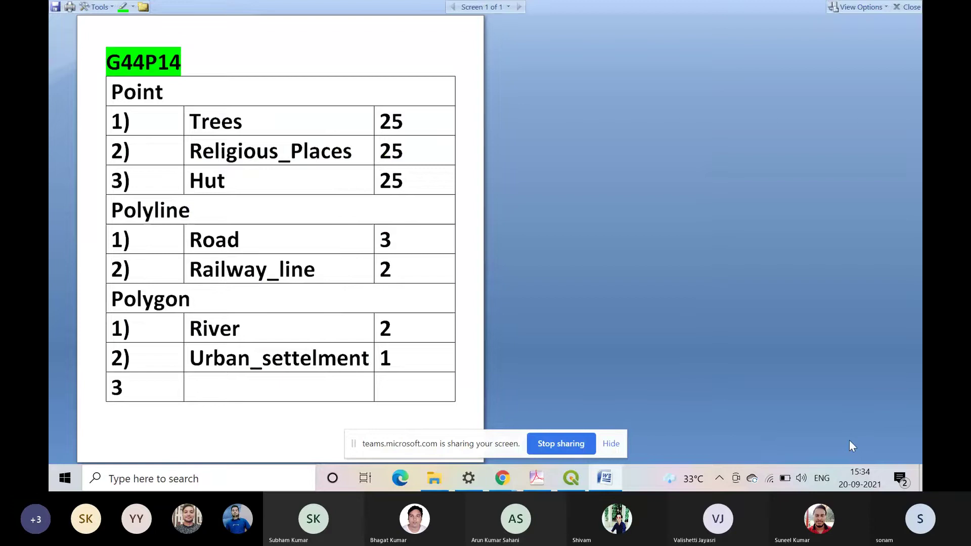
pyautogui.click(611, 443)
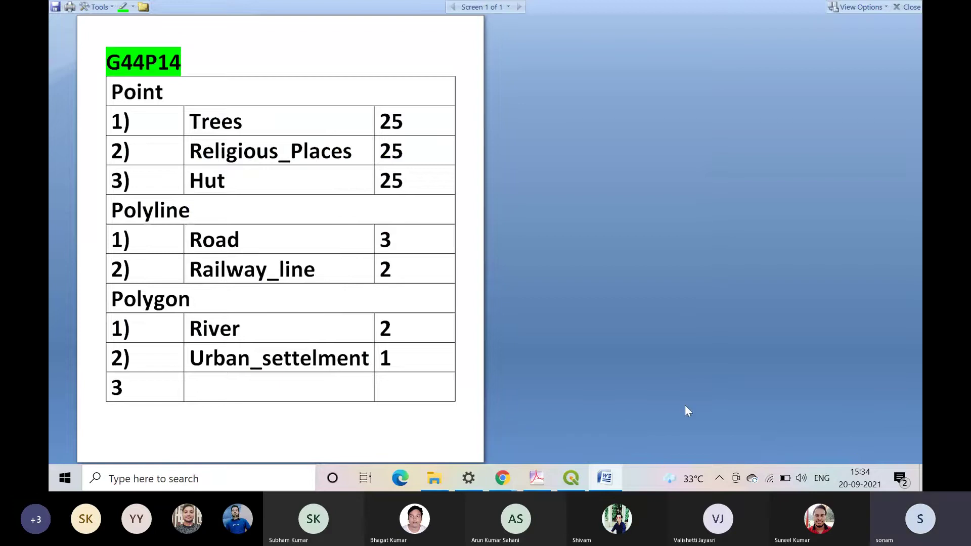